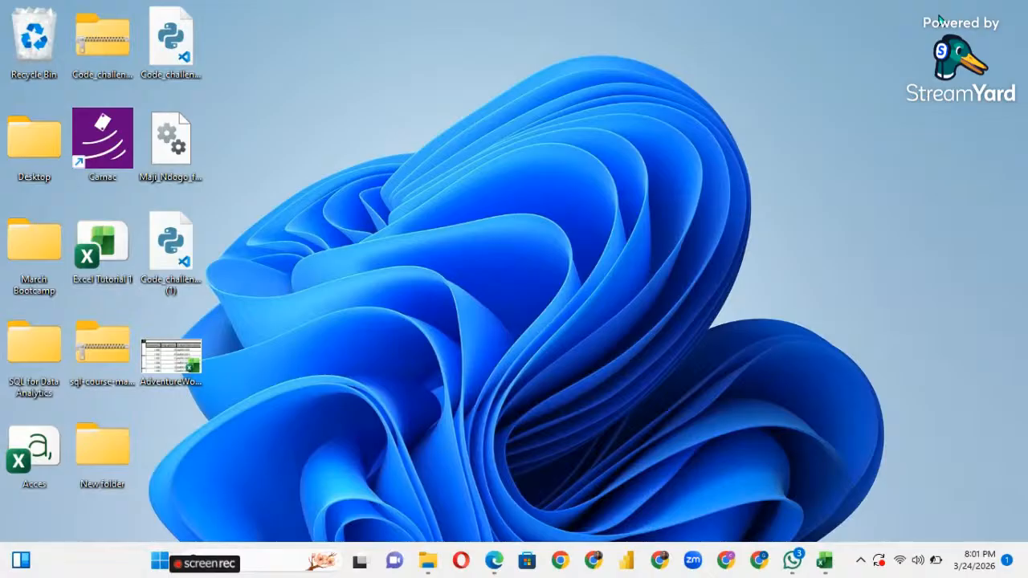
Mute the speaker from Windows Quick Settings, then close the panel.
click(916, 560)
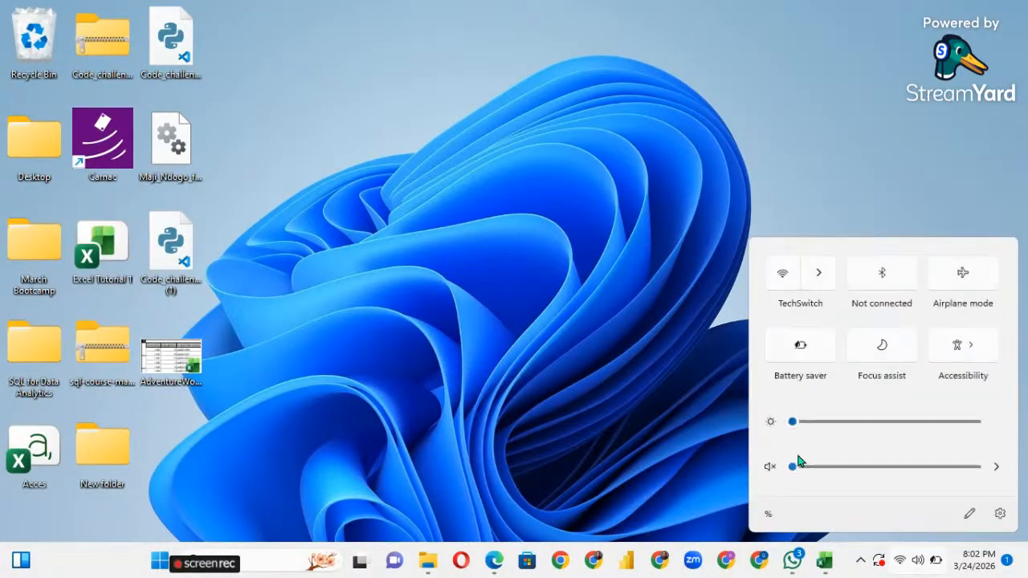
click(770, 466)
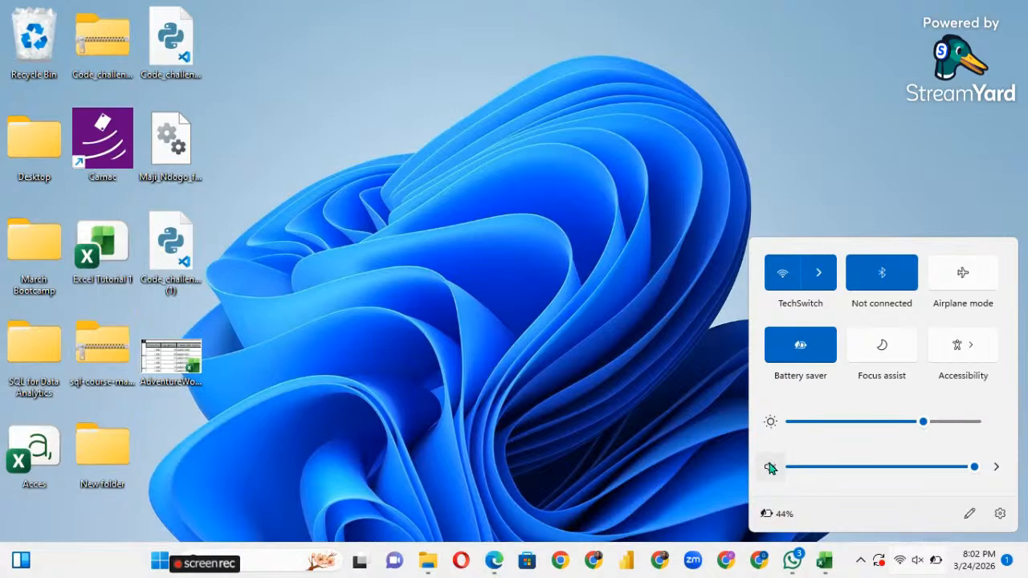
click(652, 419)
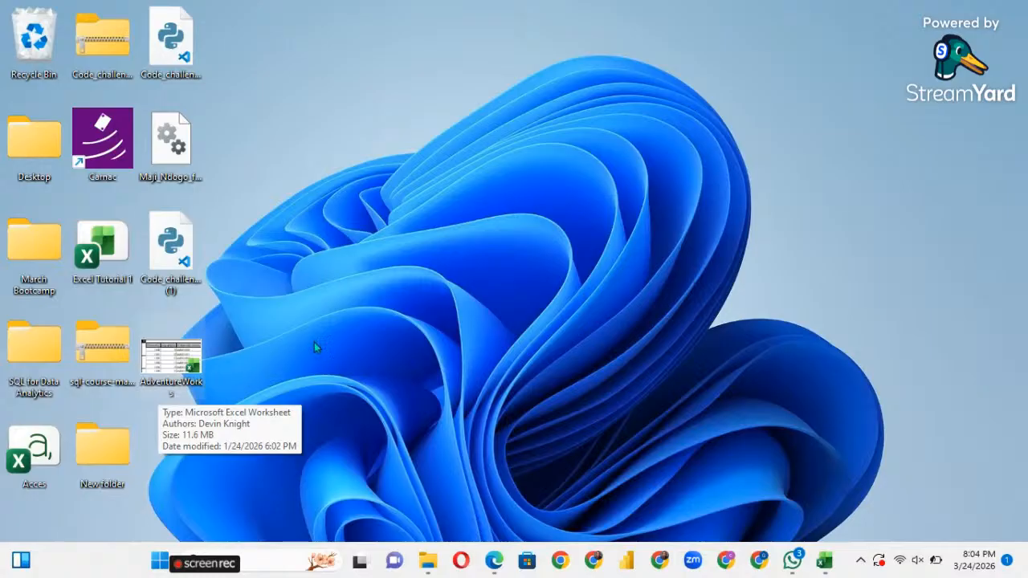
Open the AdventureWorks workbook, dismiss the duplicate-name warning, and go to the FactInternetSales sheet.
double_click(179, 364)
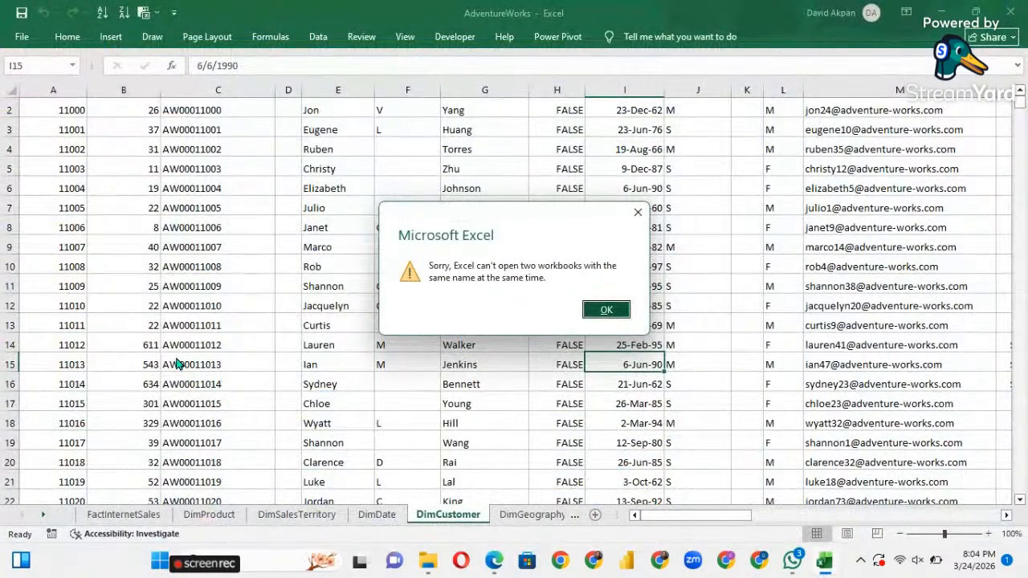
click(607, 310)
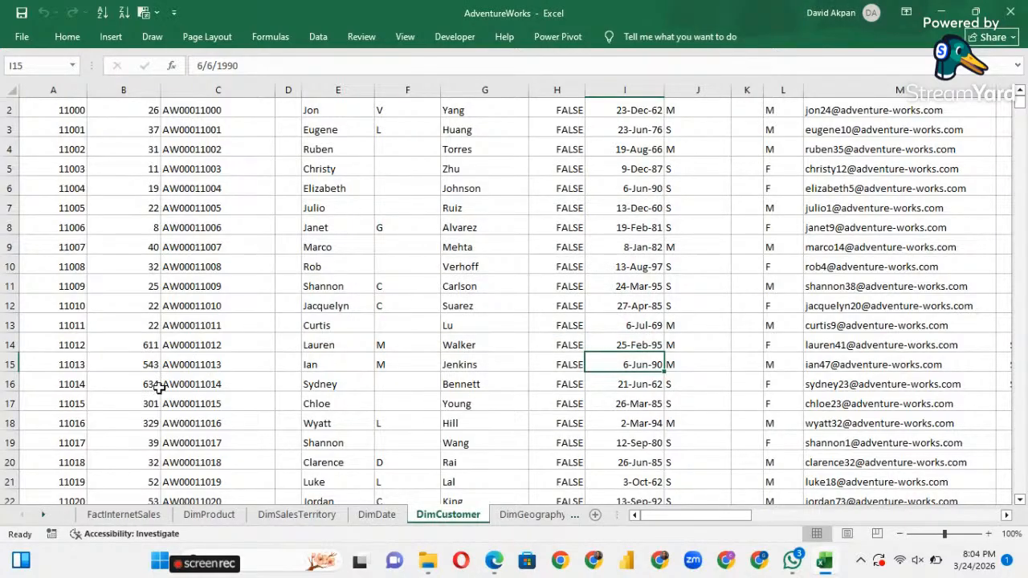
click(124, 515)
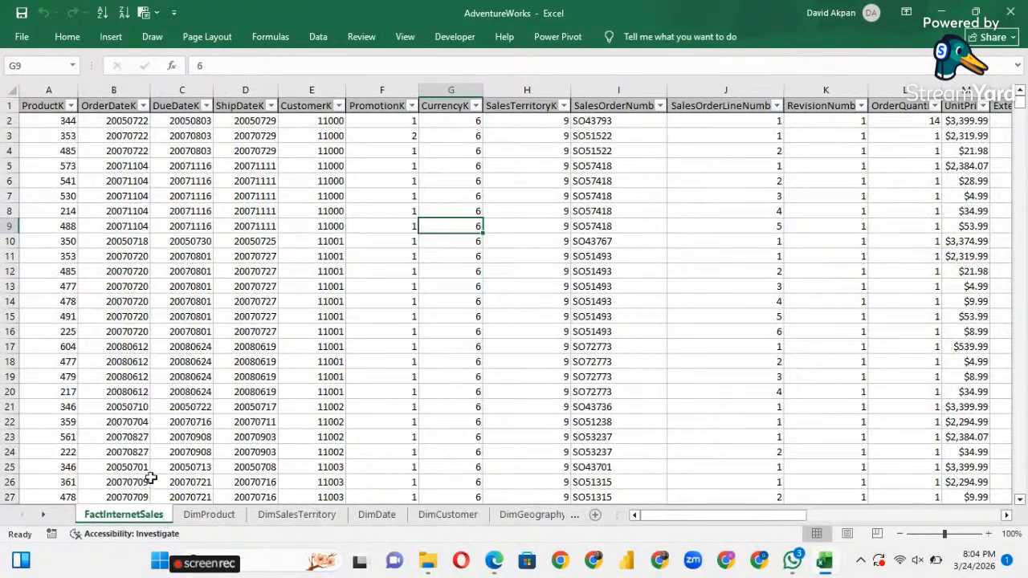
Scroll right and back across the FactInternetSales columns to review them.
scroll(213, 484, right, 2)
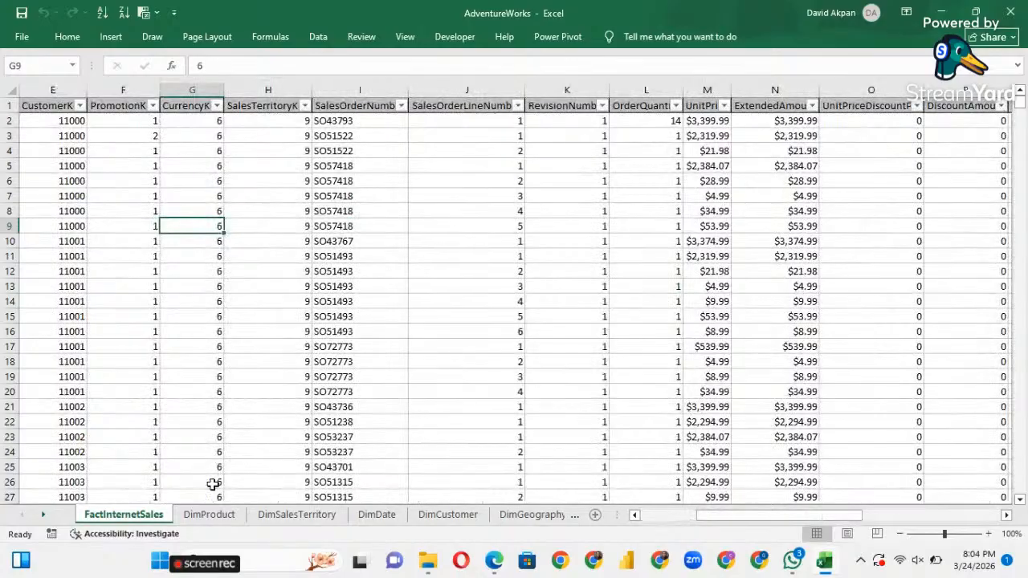
scroll(213, 484, right, 3)
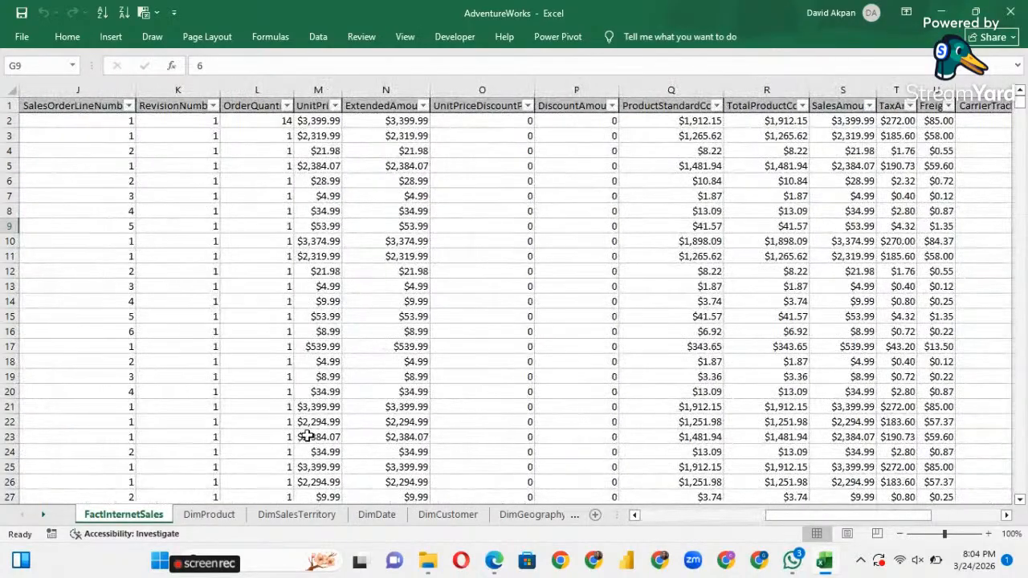
scroll(308, 433, right, 3)
scroll(446, 376, right, 3)
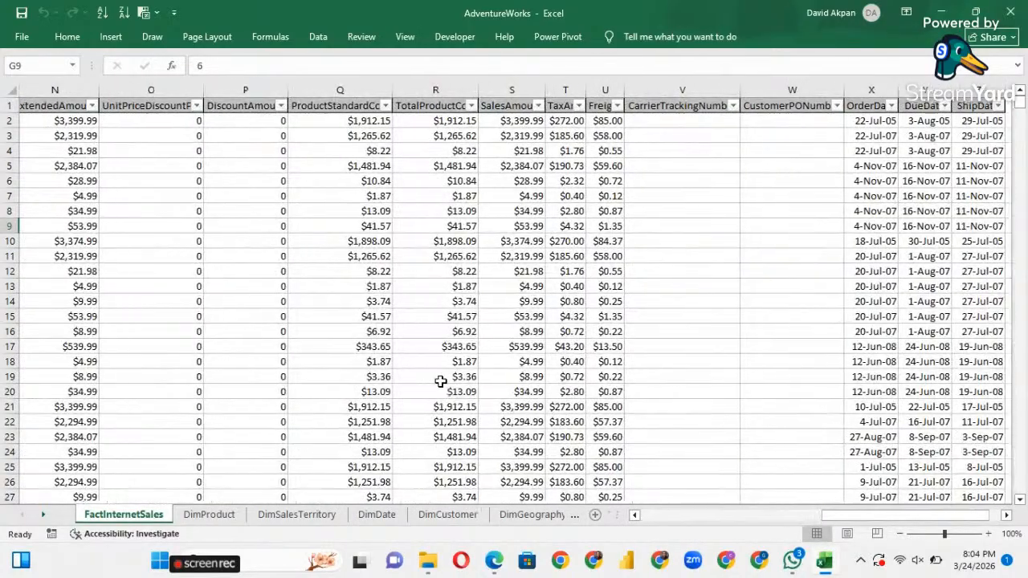
scroll(440, 381, left, 1)
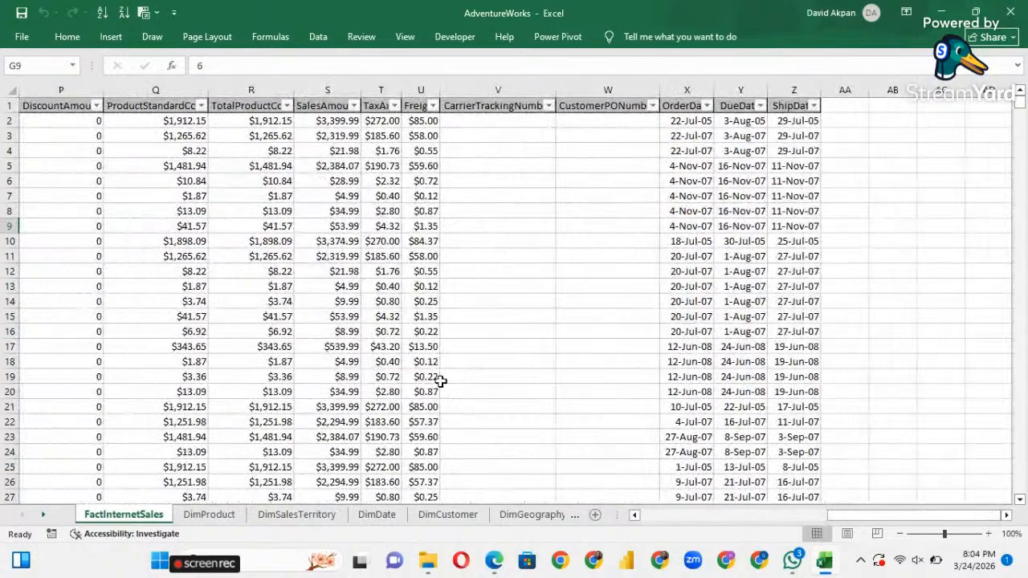
scroll(394, 378, left, 3)
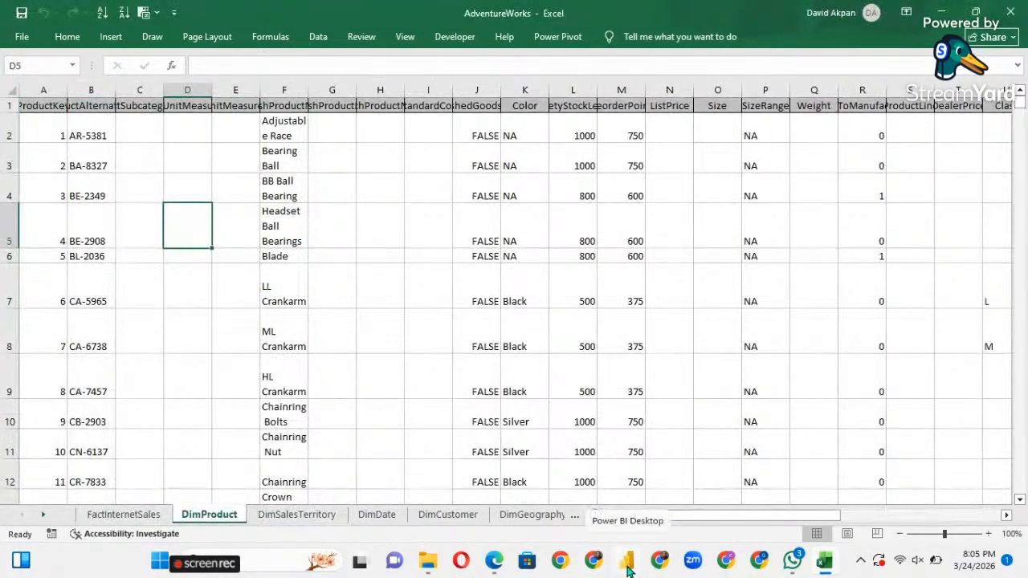
Launch Power BI Desktop from the taskbar and close the Collaborate and share tip.
click(627, 562)
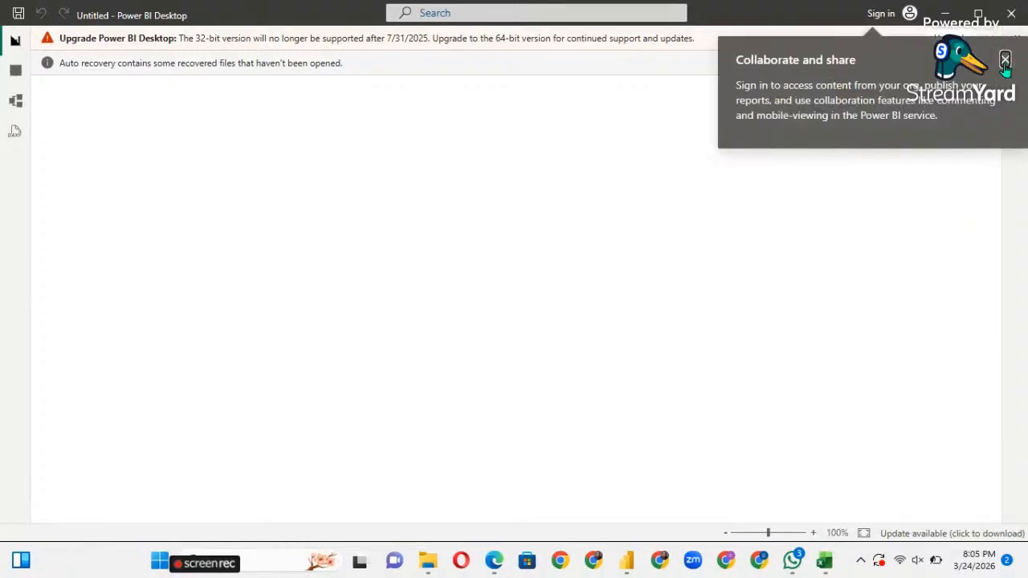
click(1005, 61)
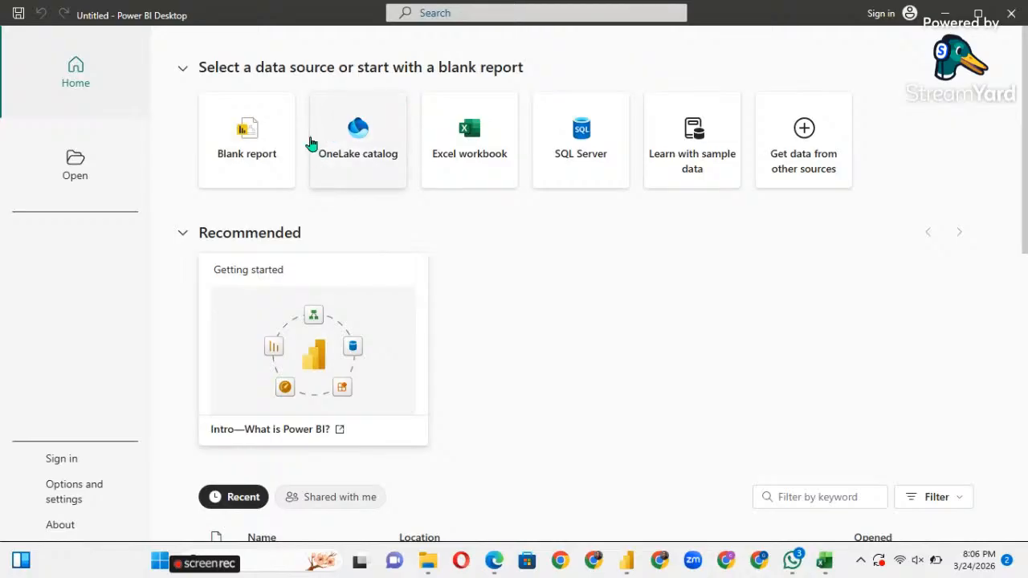
Start a Blank report and dismiss the auto-recovery banner, its dialog, and the 32-bit upgrade bar.
click(261, 143)
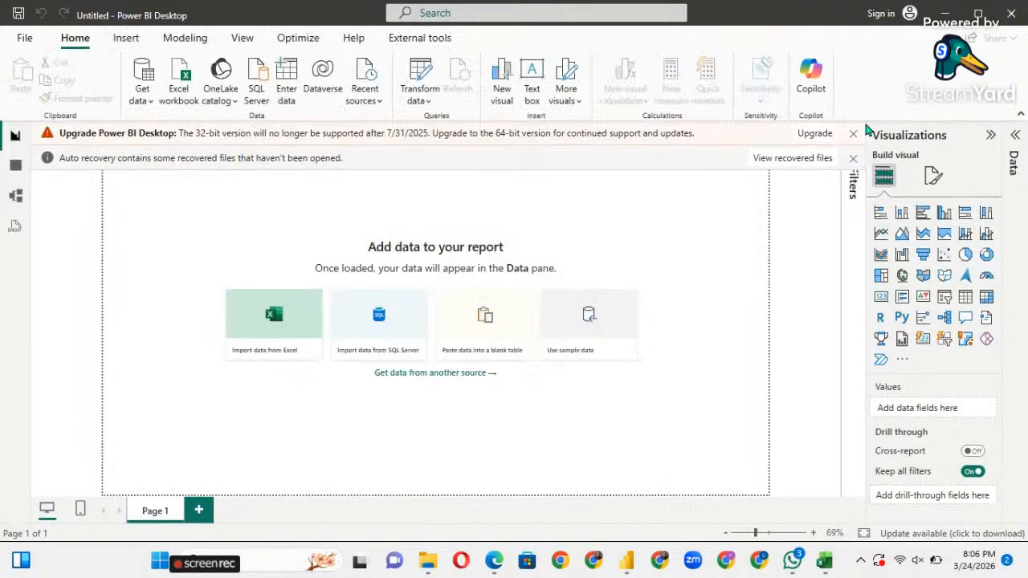
click(853, 158)
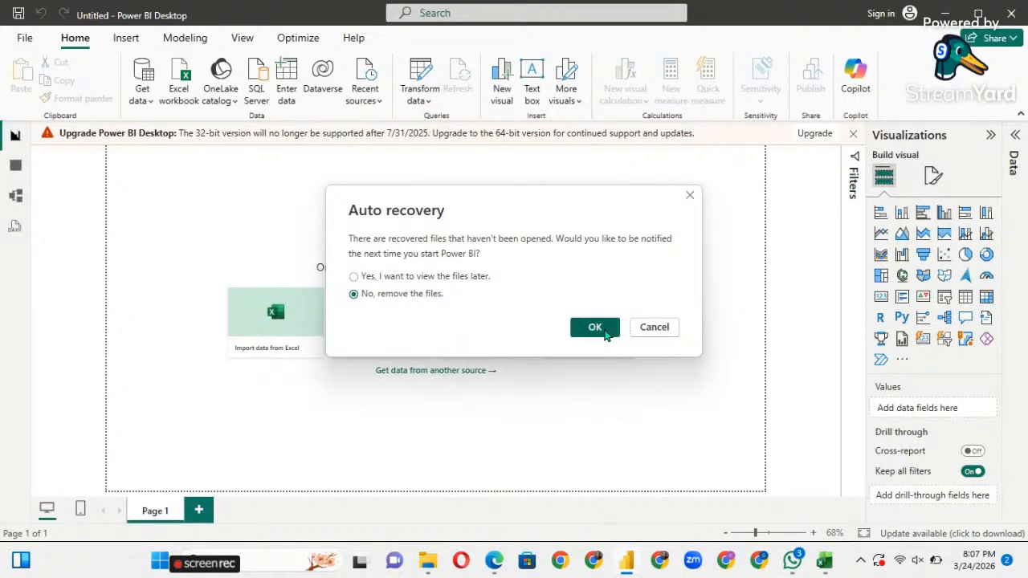
click(668, 327)
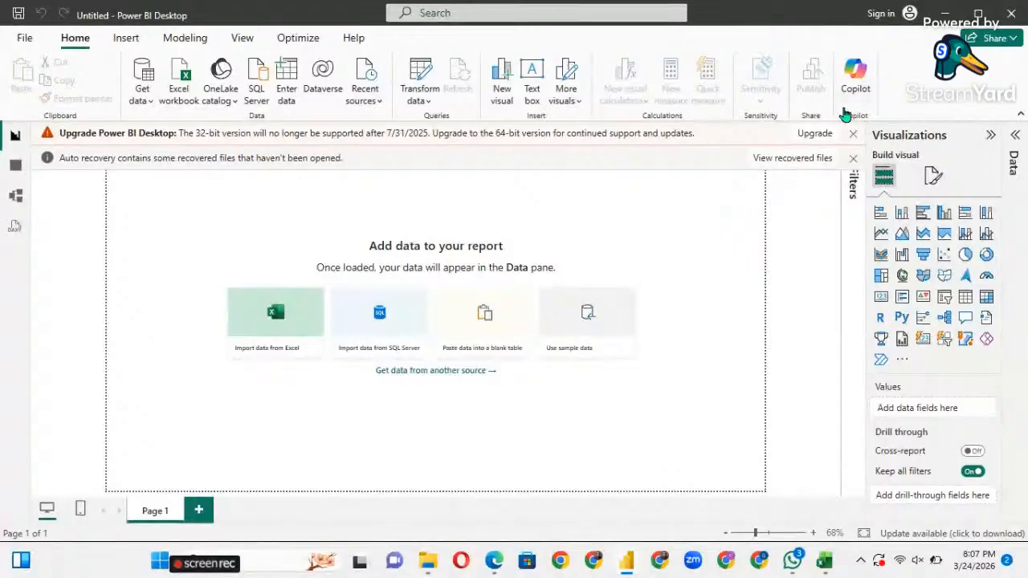
click(853, 133)
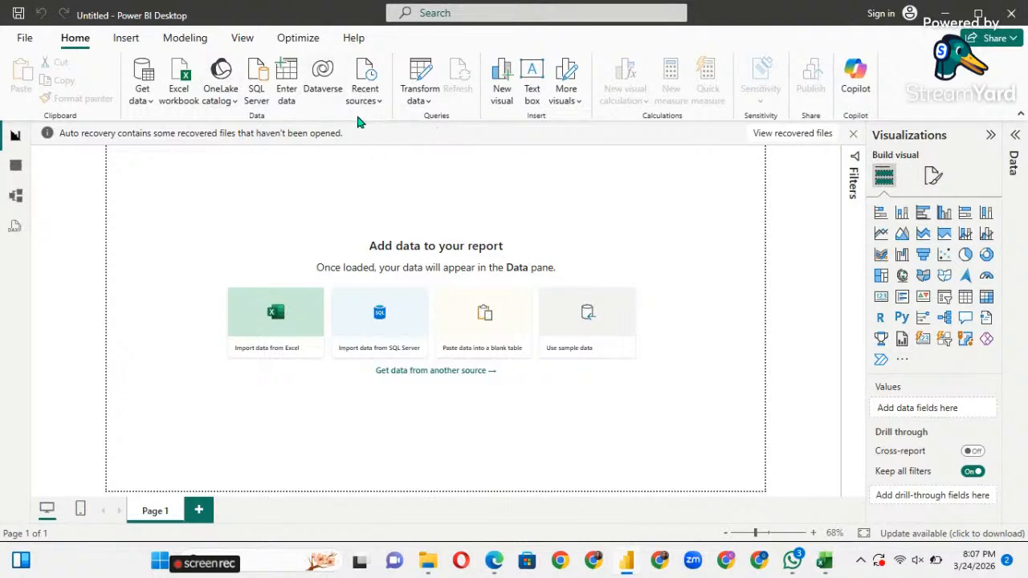
Show the Common data sources list from the Home ribbon's Get data dropdown.
click(152, 105)
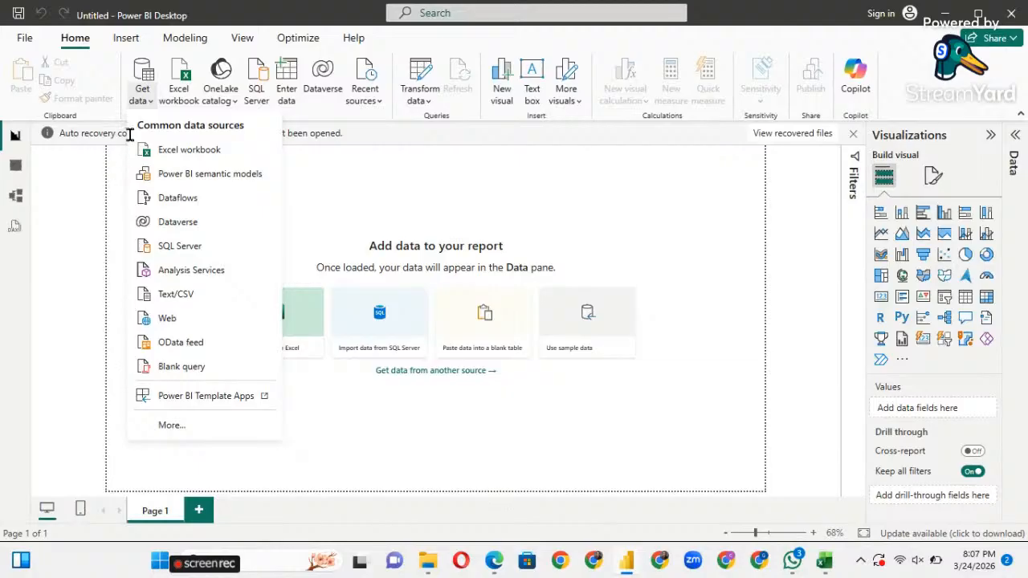
click(129, 135)
click(152, 104)
click(323, 183)
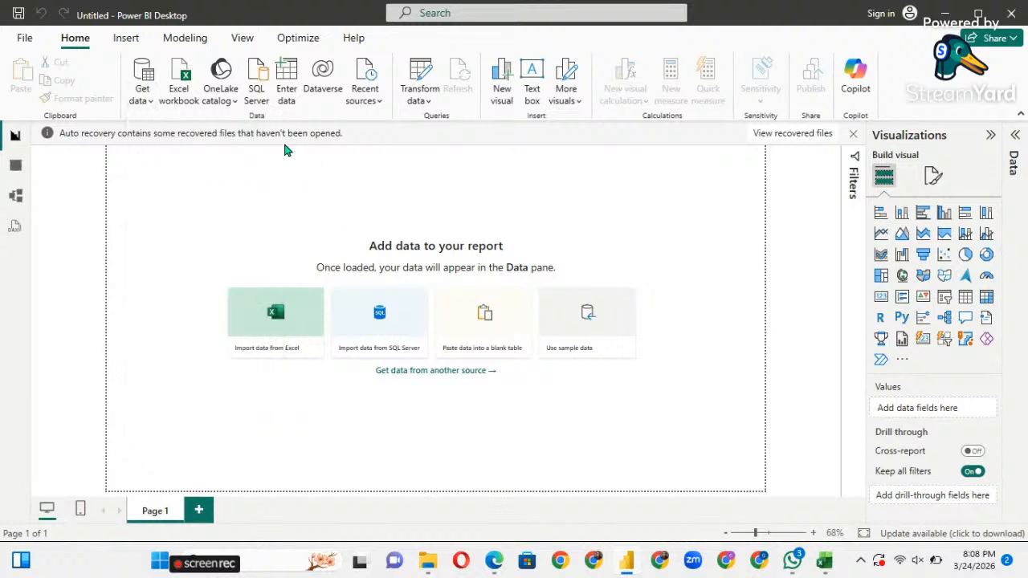
click(427, 102)
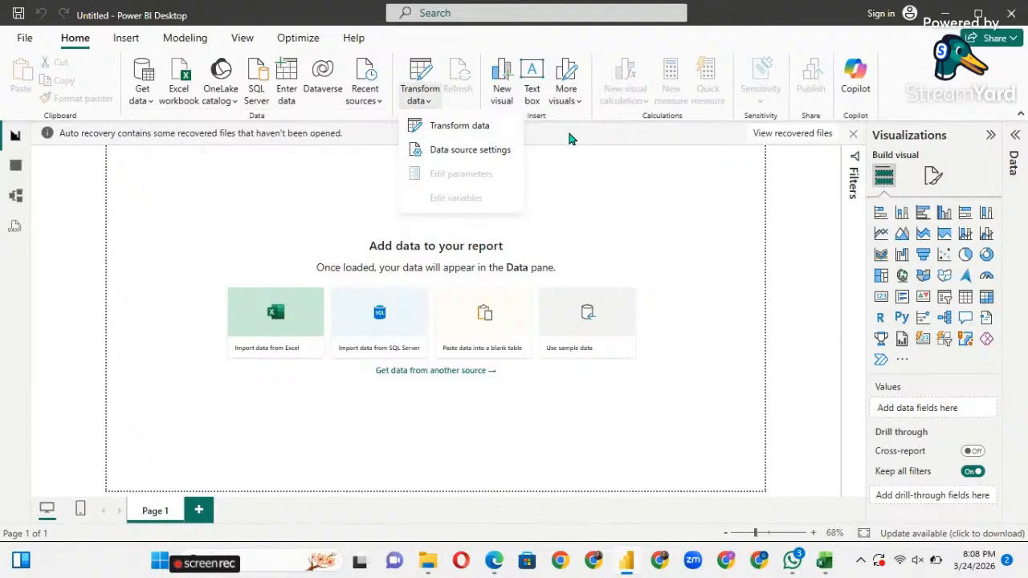
click(572, 175)
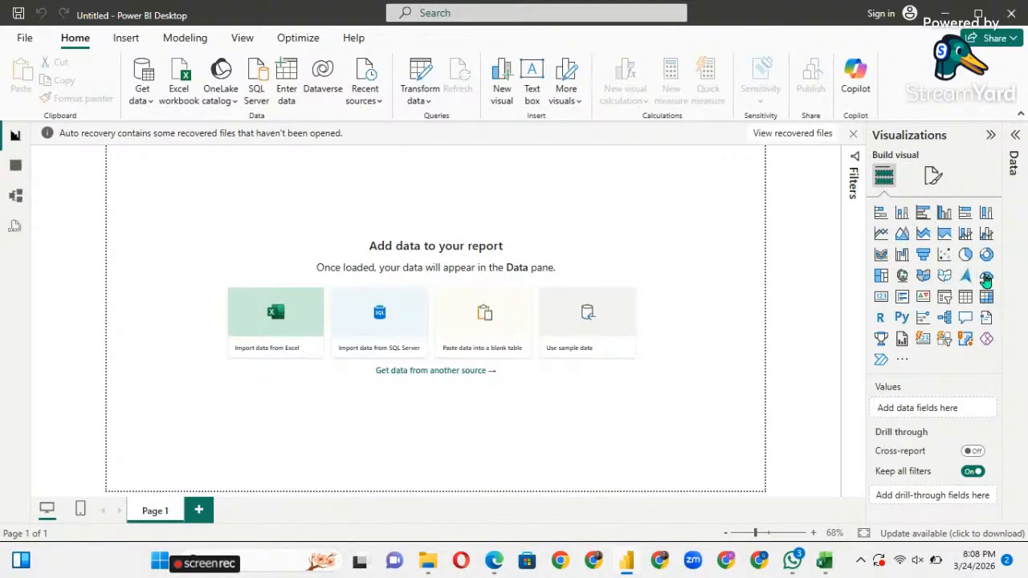
click(1018, 138)
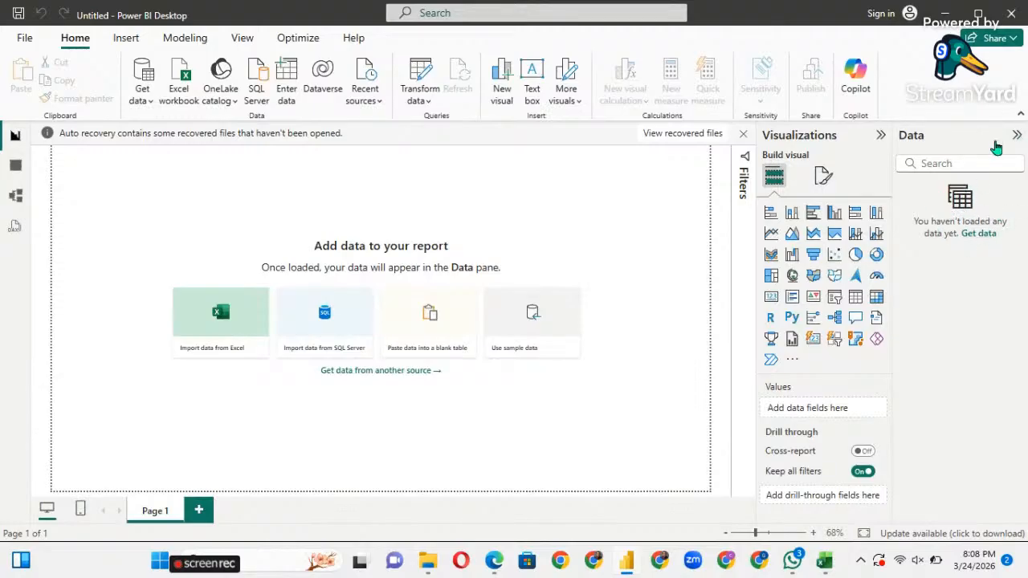
click(1016, 136)
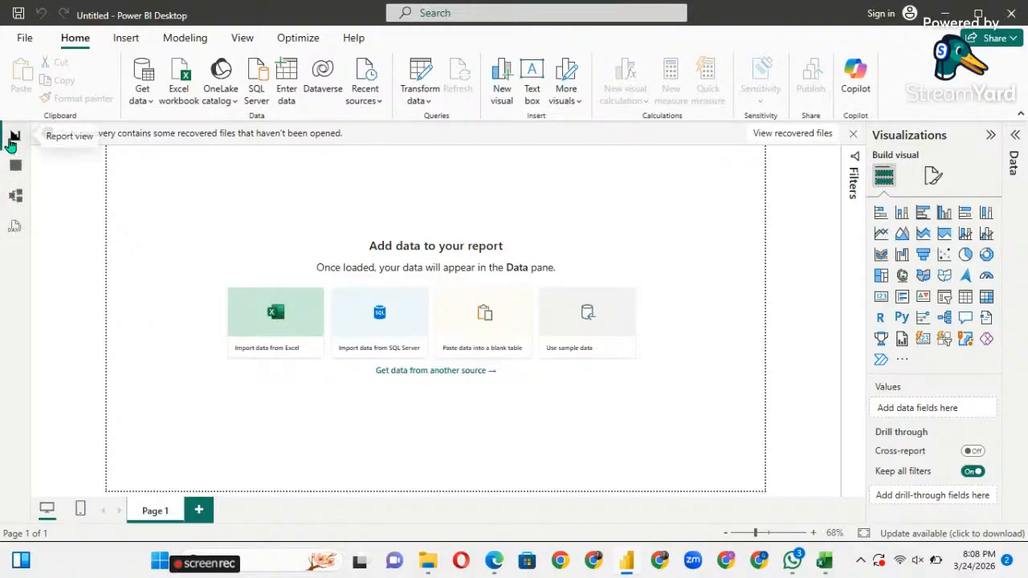
click(16, 166)
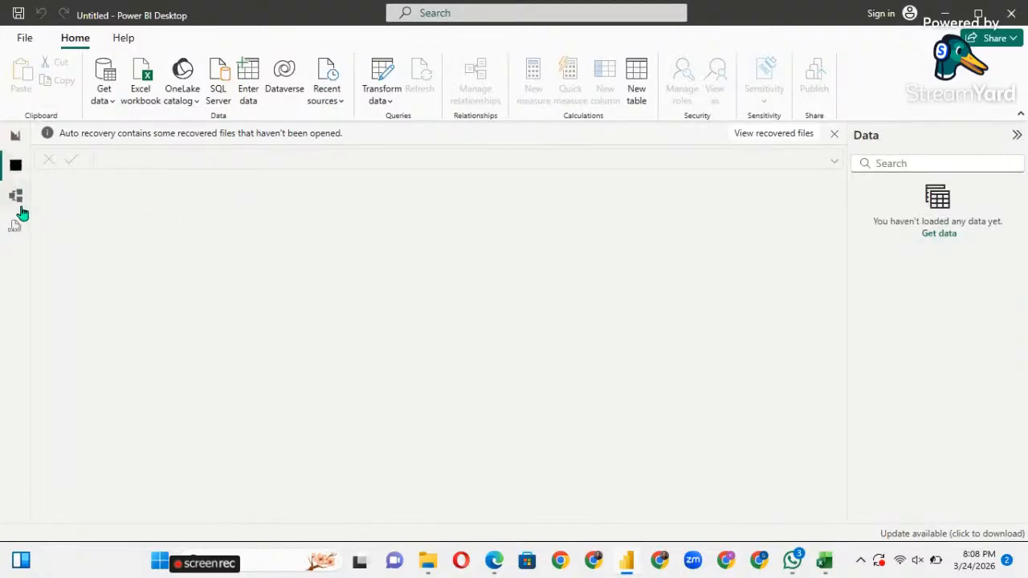
click(16, 197)
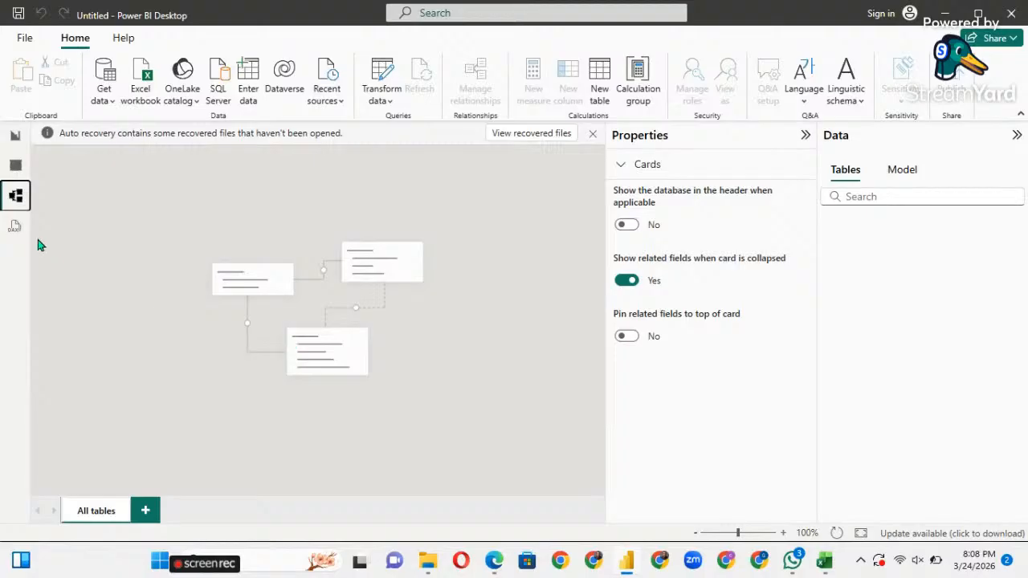
Return to the report canvas and bring up the Get data source list.
click(15, 137)
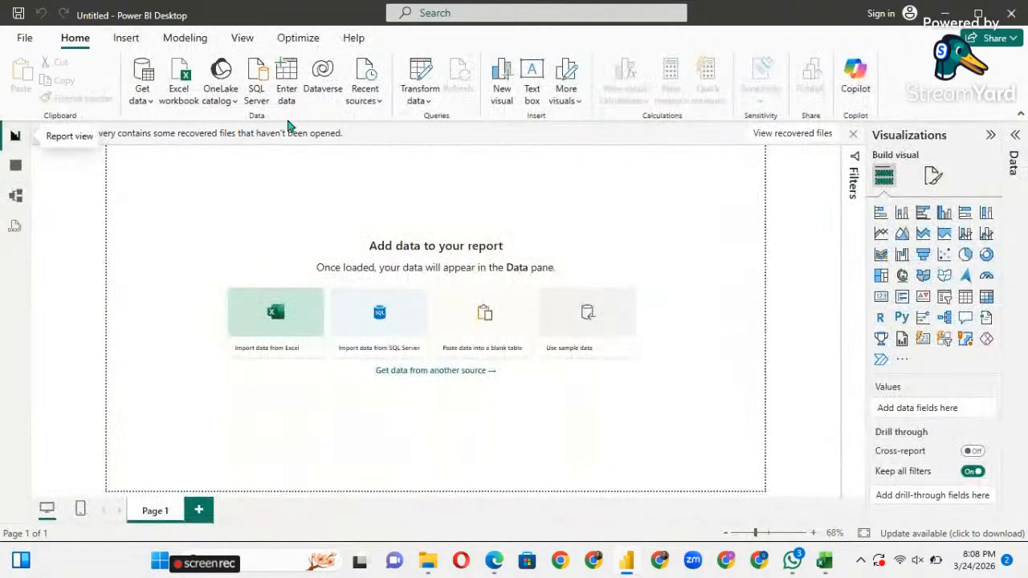
click(151, 103)
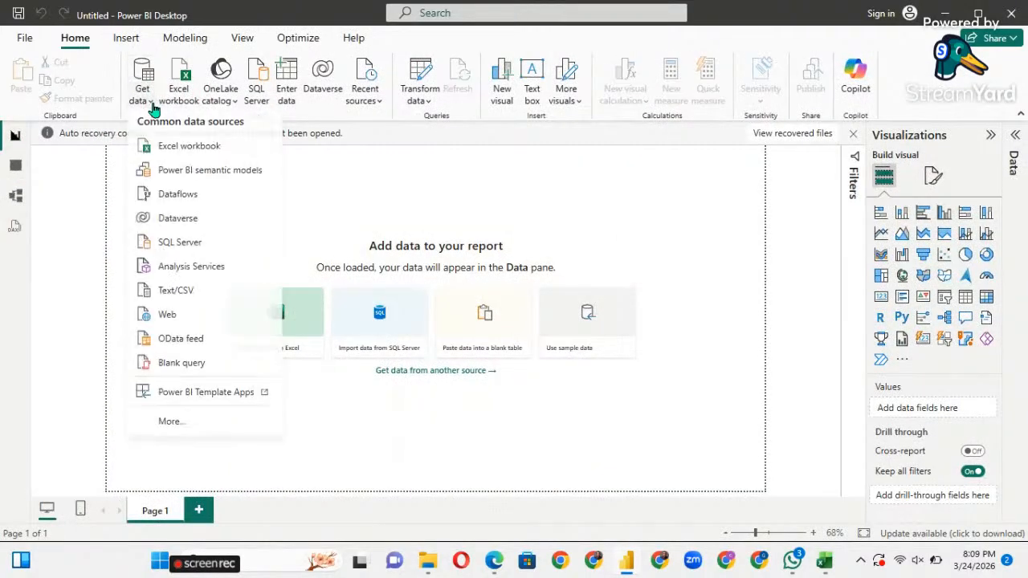
click(319, 180)
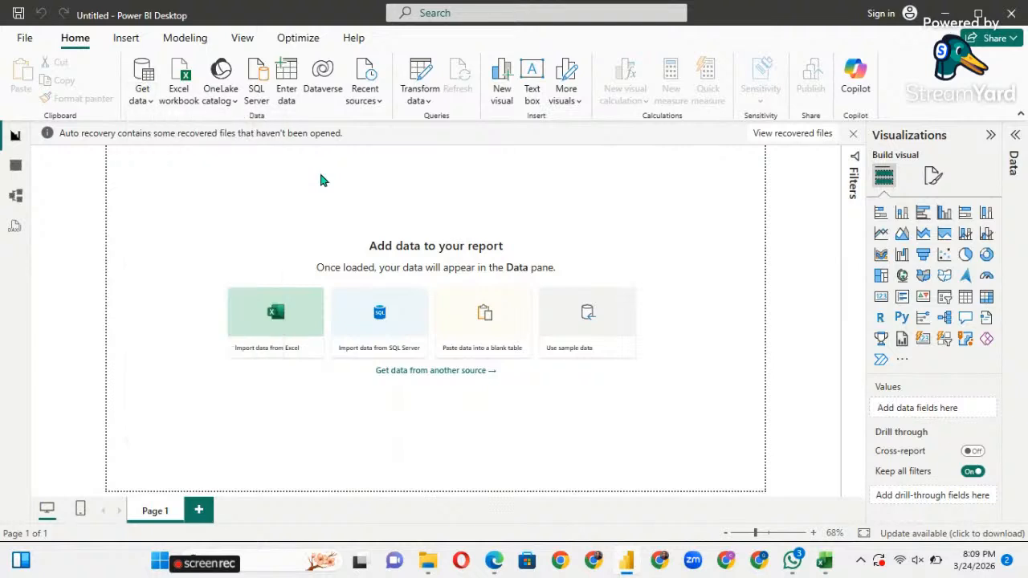
click(151, 103)
Delete the empty Q&A visual and reopen the Get data common sources list.
click(389, 206)
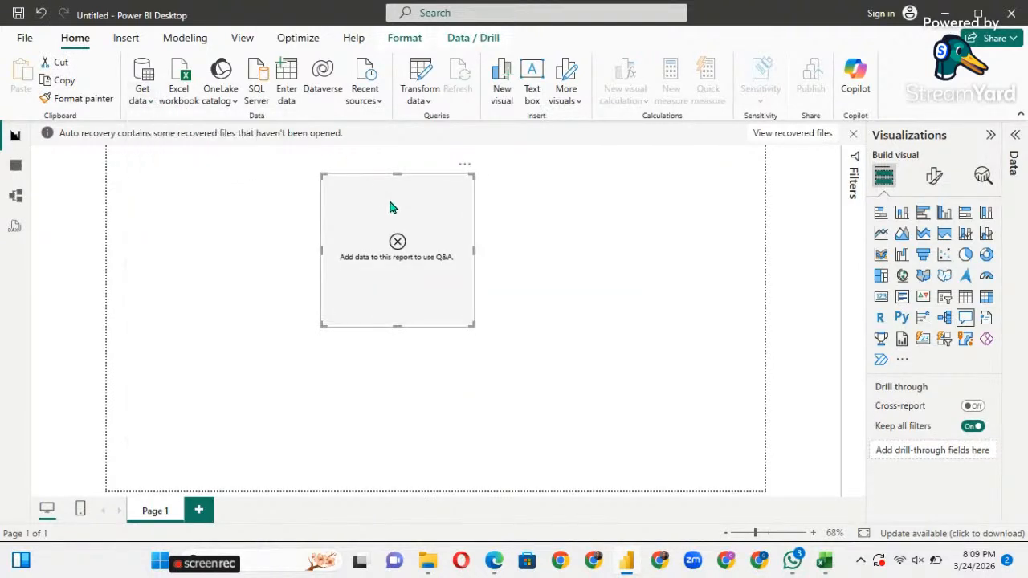
key(Delete)
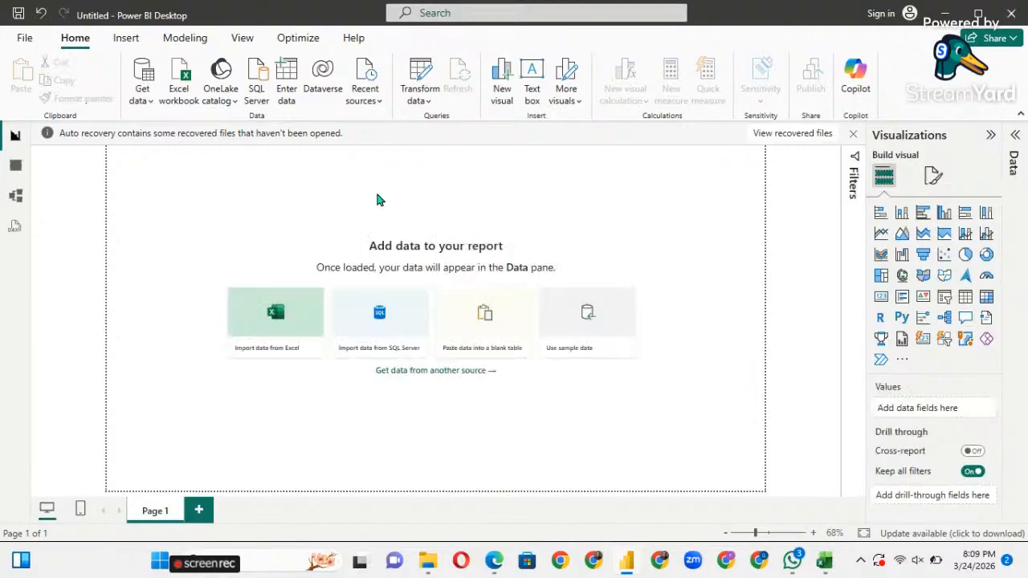
click(150, 103)
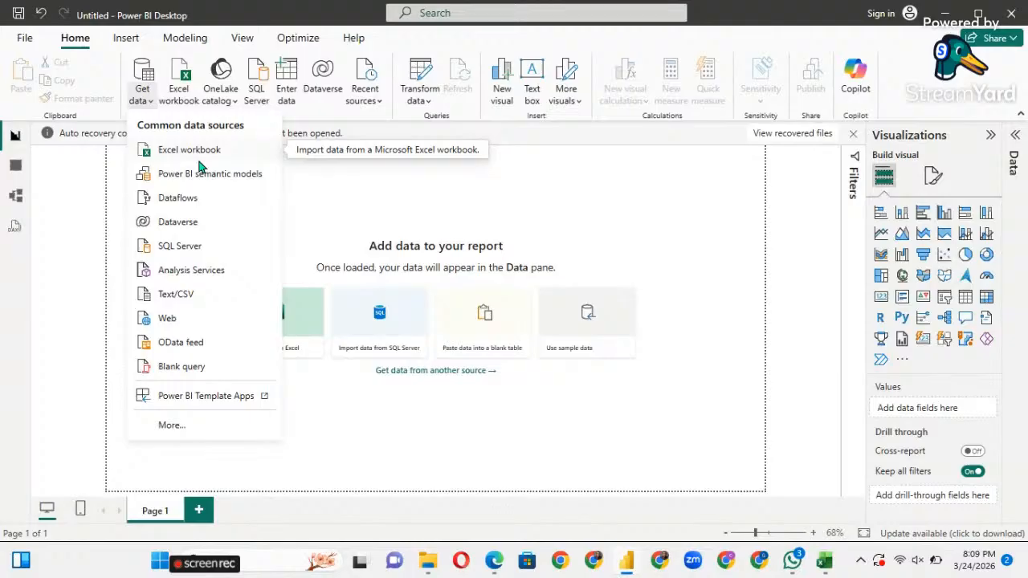
Minimize Power BI Desktop and Excel so the desktop with AdventureWorks shows.
click(945, 15)
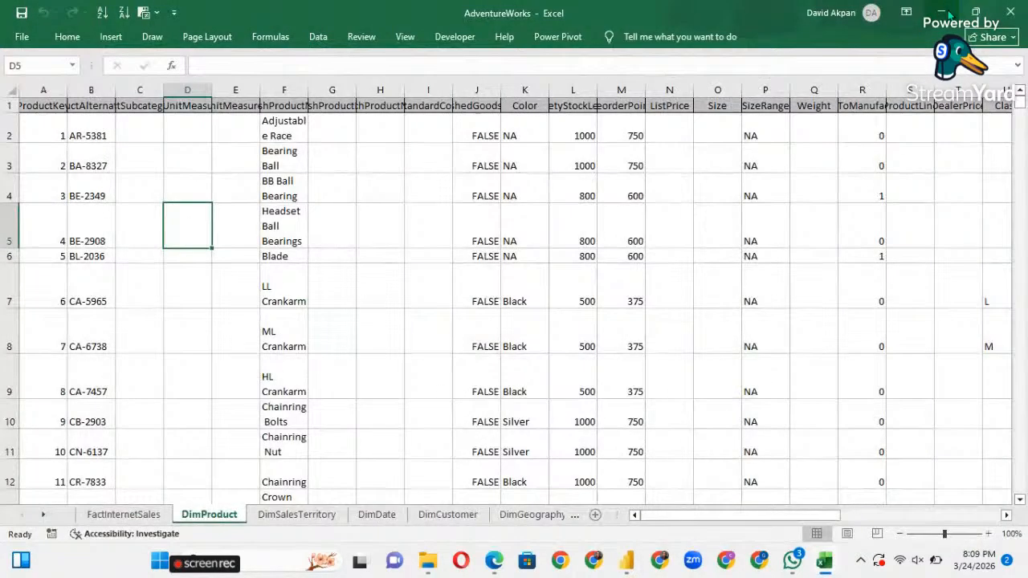
click(941, 14)
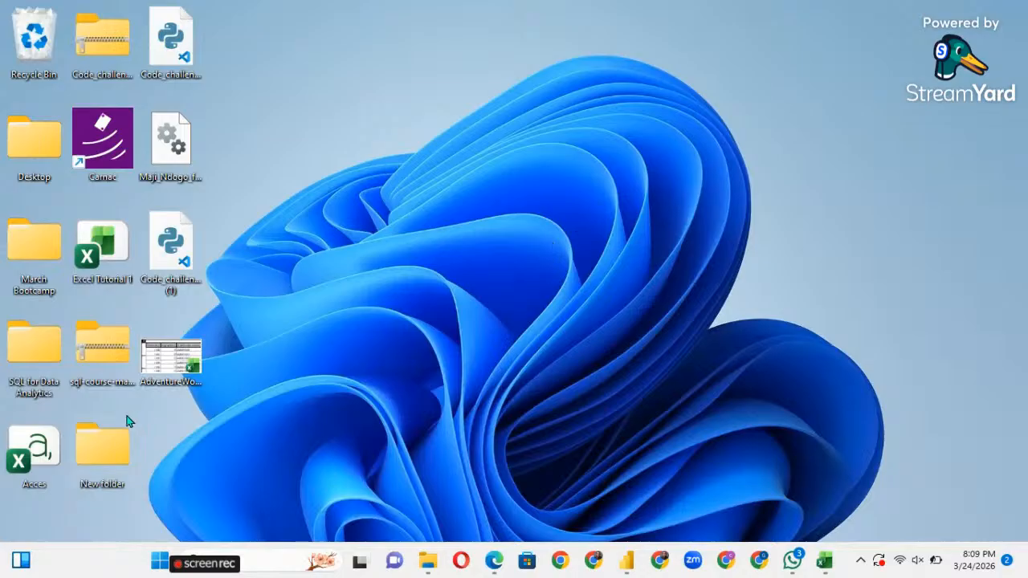
Check the AdventureWorks file's context menu, then switch back to Power BI Desktop.
right_click(179, 371)
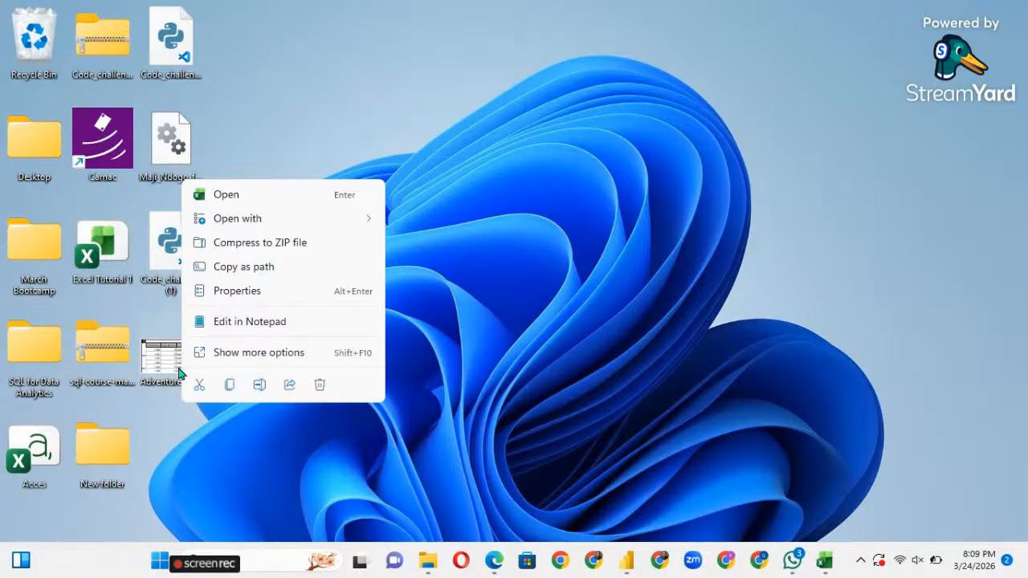
click(469, 180)
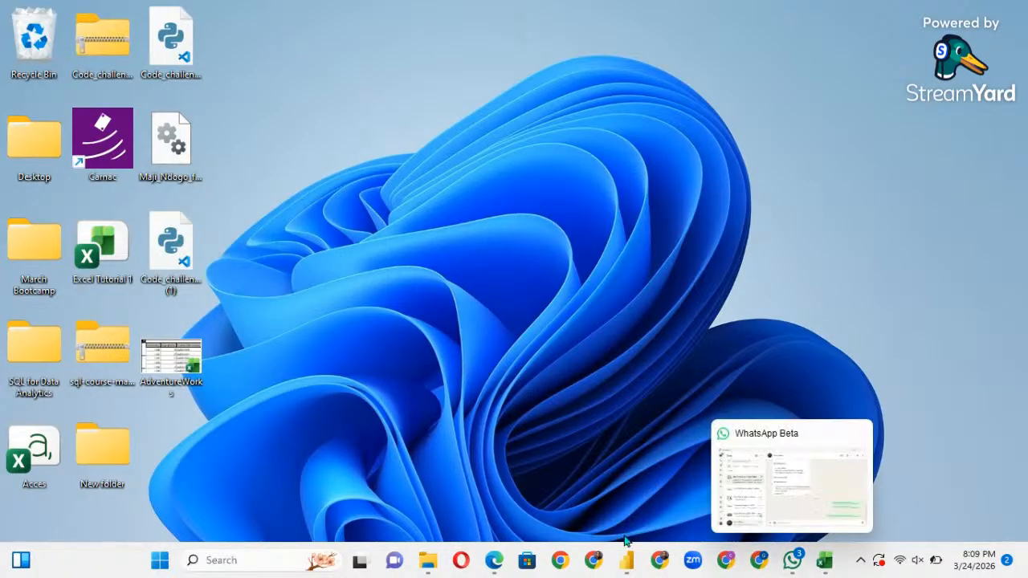
click(626, 560)
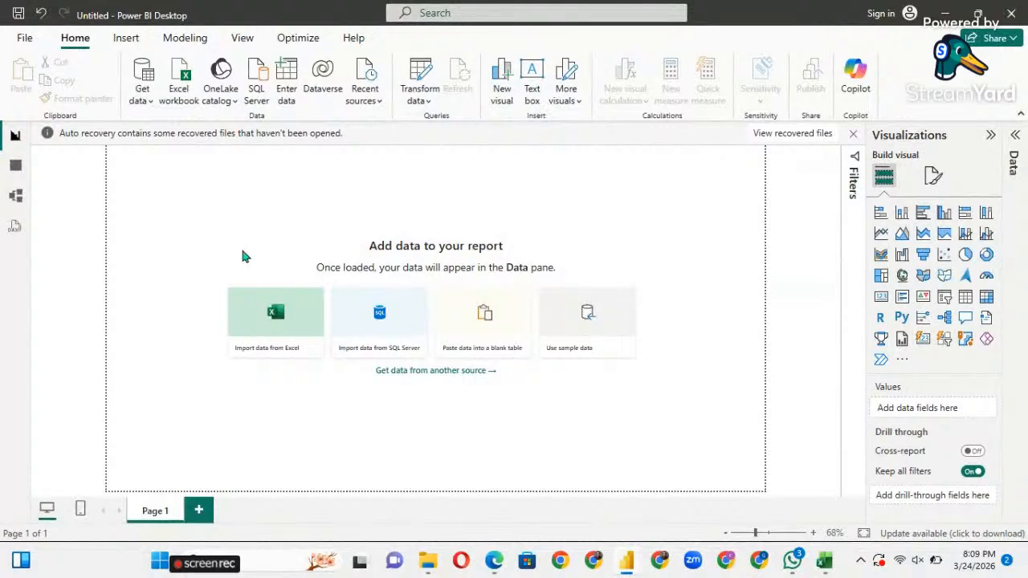
Get data from an Excel workbook, opening AdventureWorks from the Desktop.
click(150, 107)
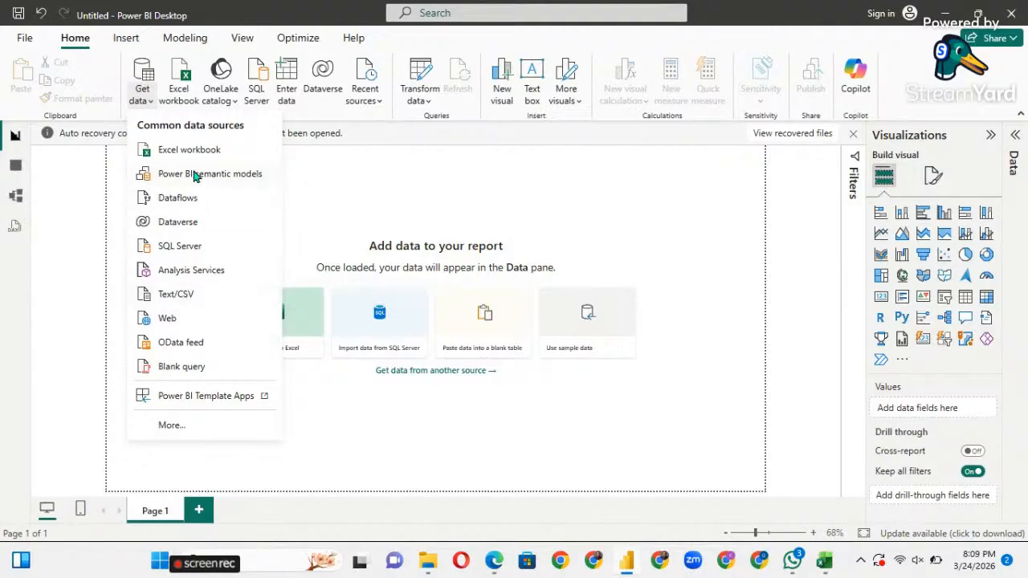
click(163, 151)
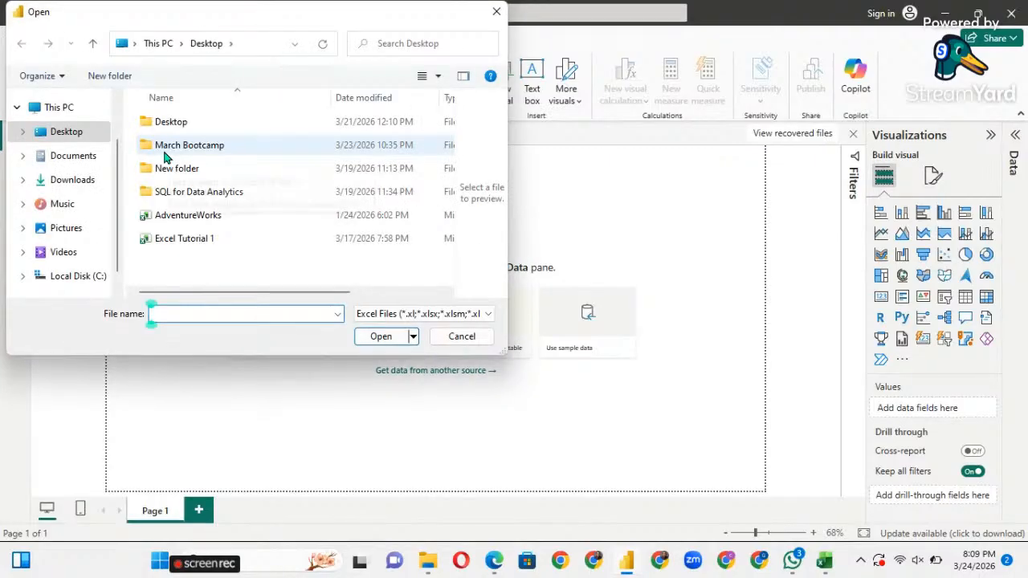
click(183, 223)
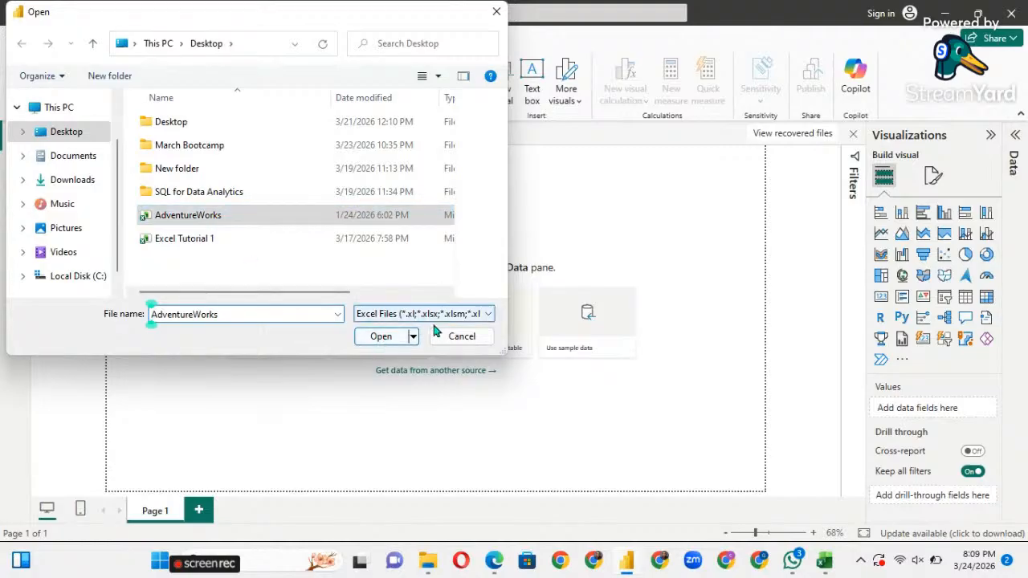
click(392, 346)
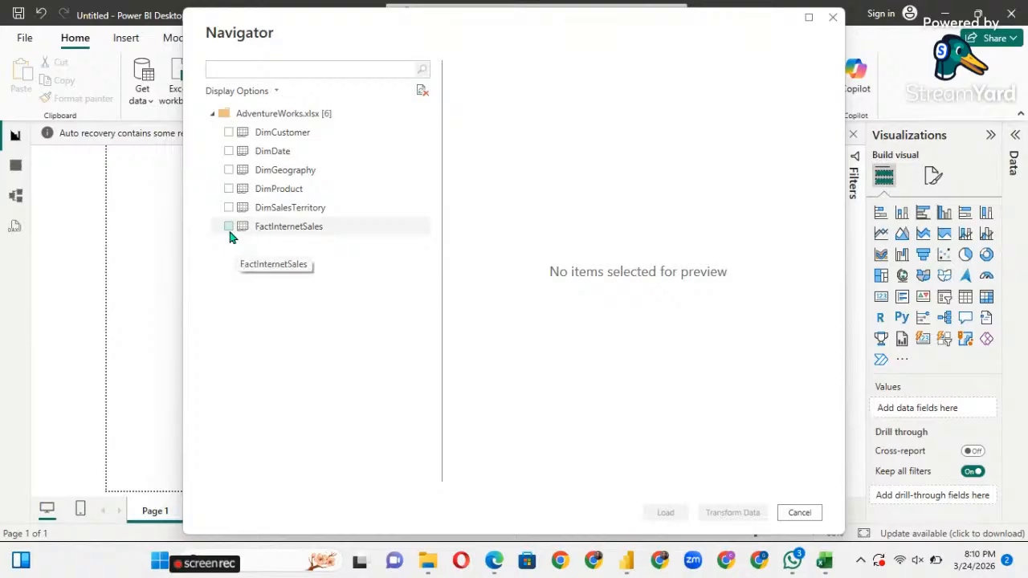
Tick DimCustomer, DimDate, DimGeography, DimProduct, DimSalesTerritory and FactInternetSales, then choose Transform Data.
click(251, 179)
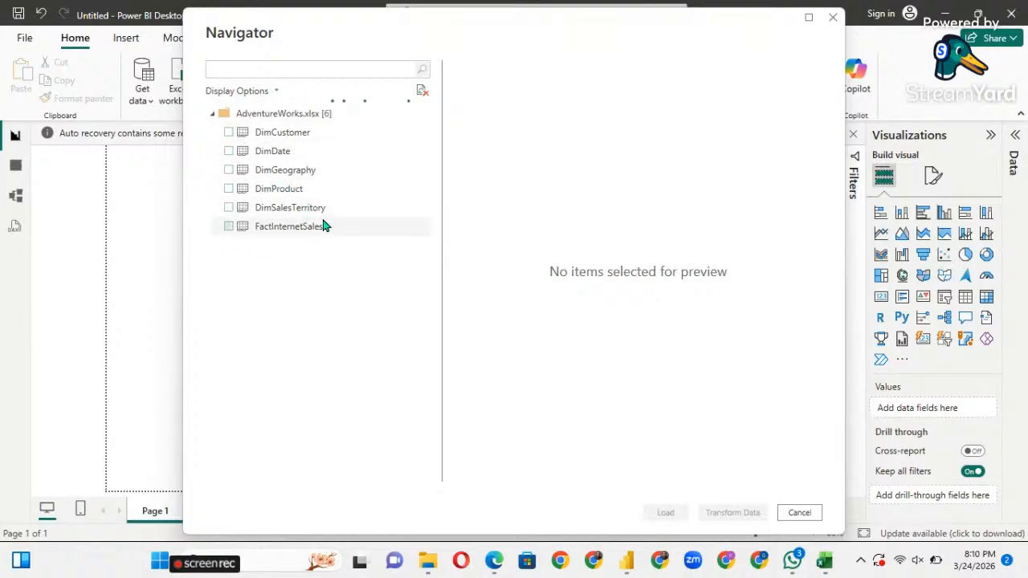
click(229, 136)
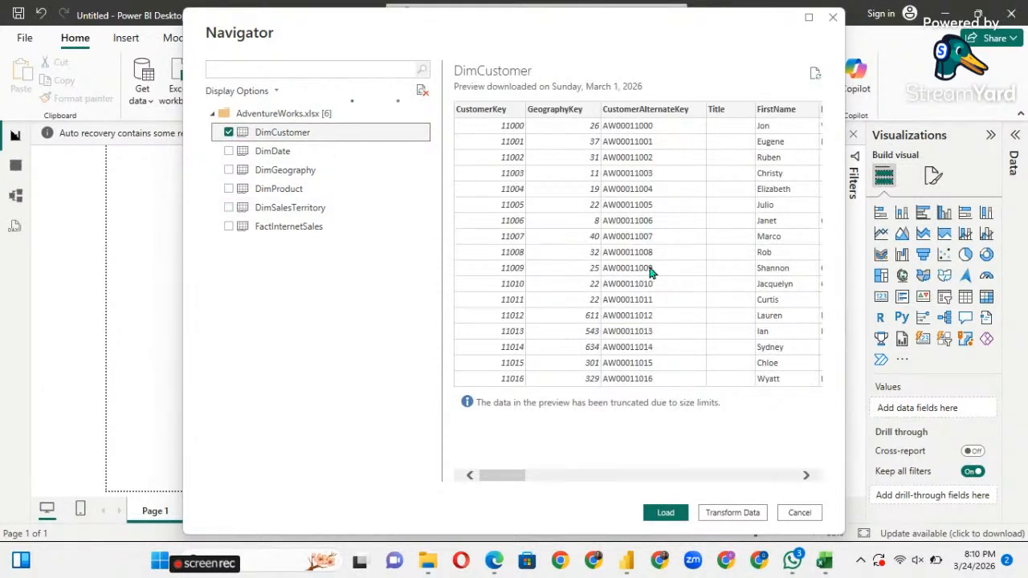
click(230, 152)
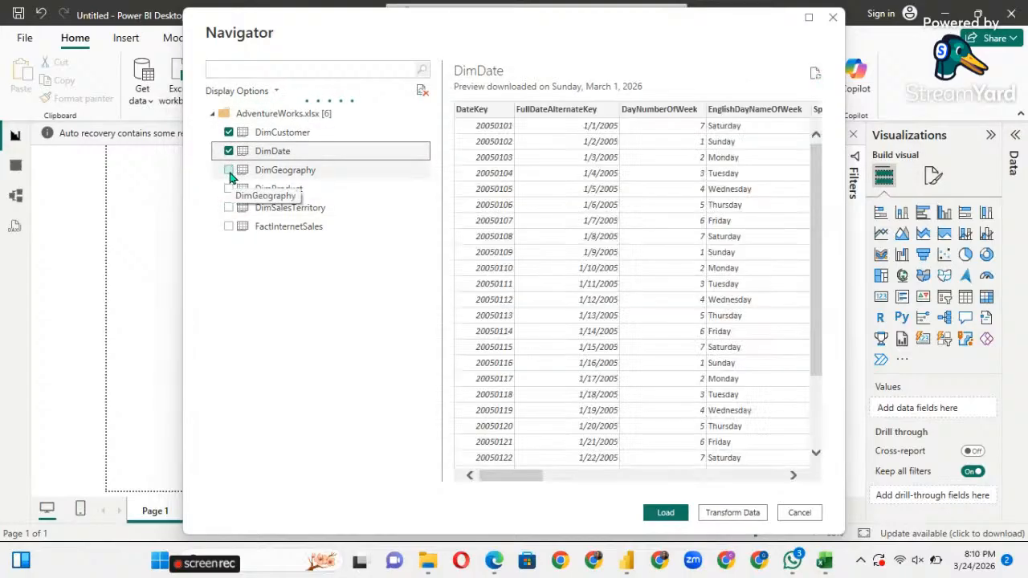
click(230, 171)
click(229, 190)
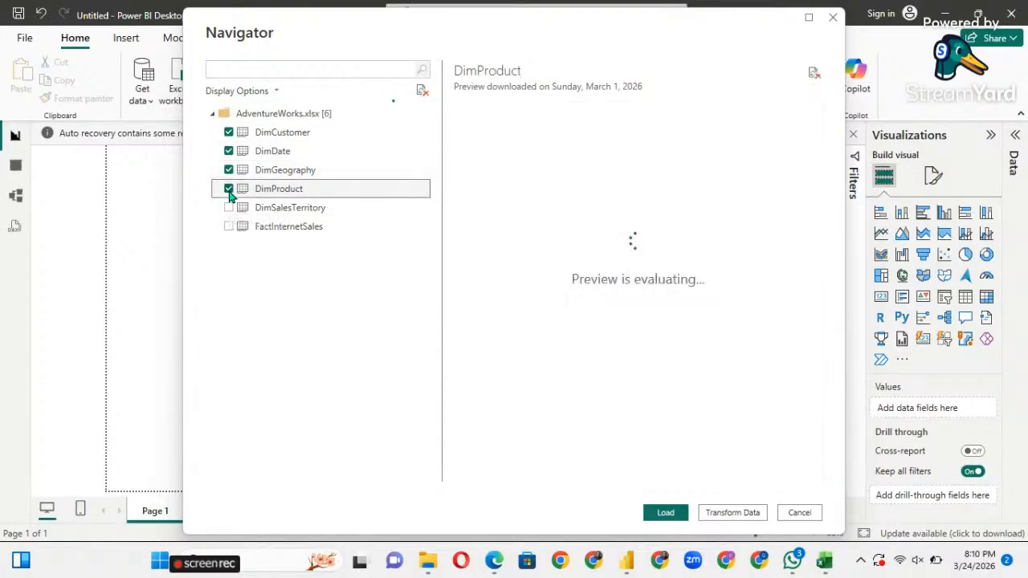
click(230, 209)
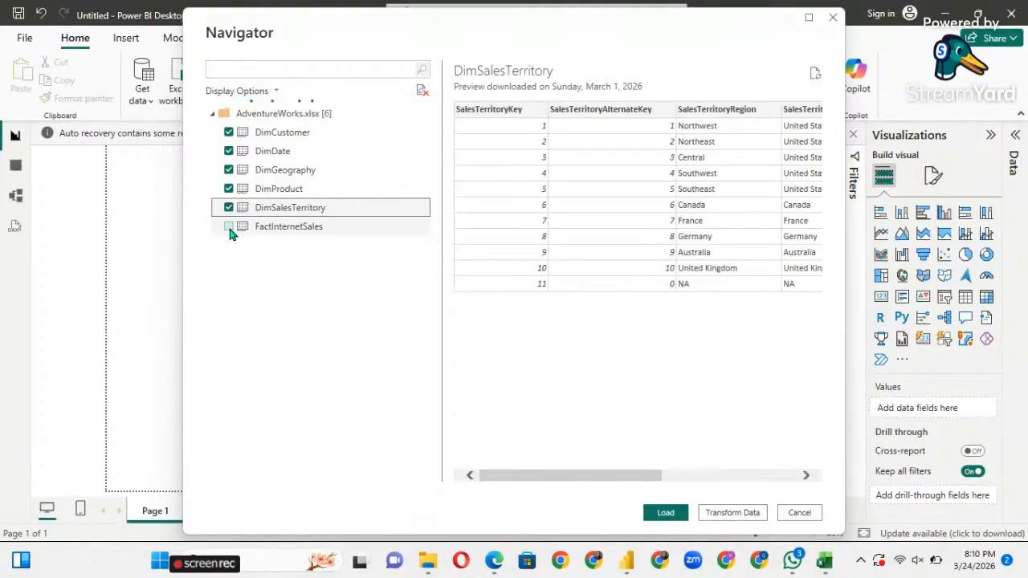
click(230, 229)
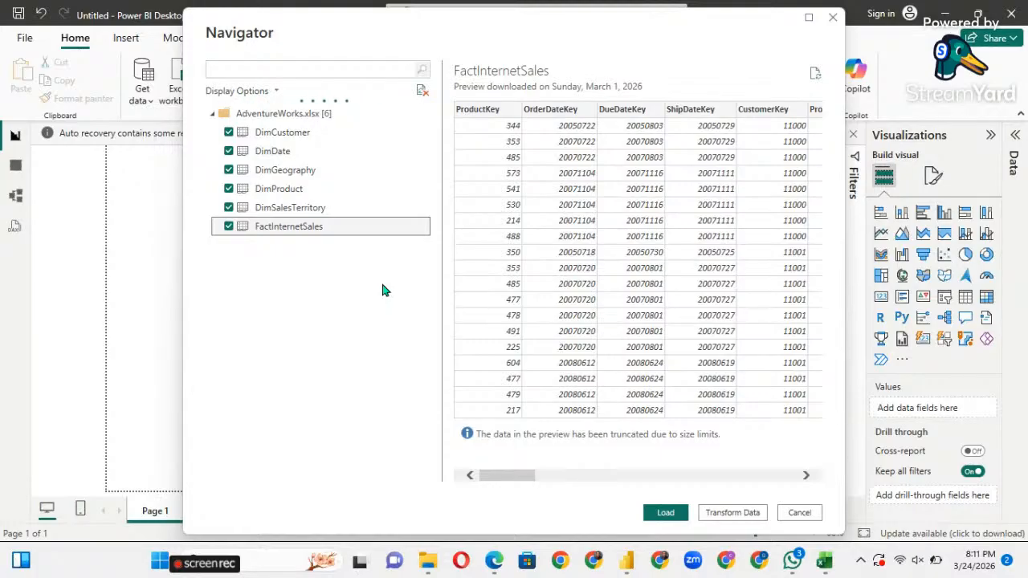
click(728, 514)
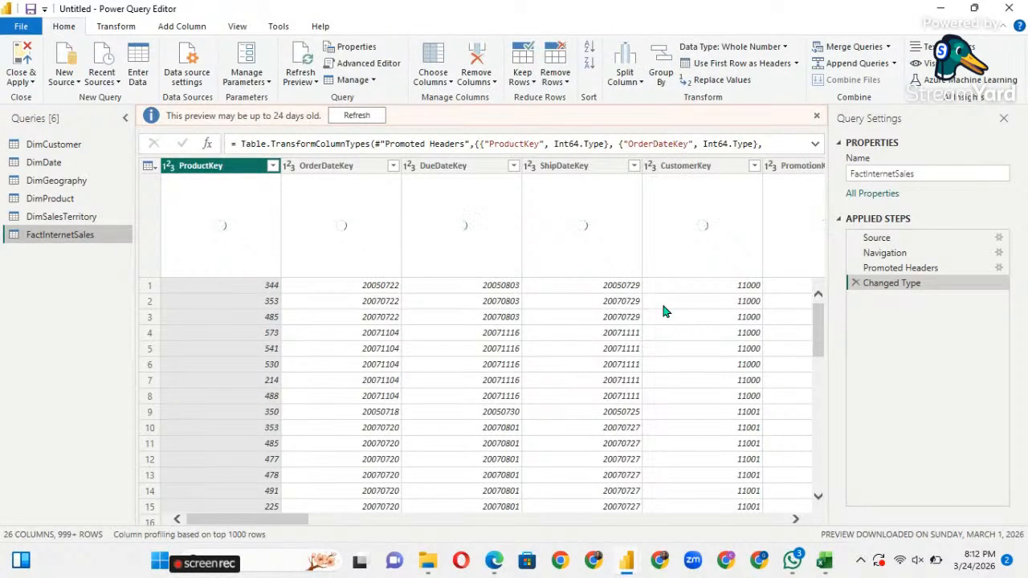
Clear the 'preview may be up to 24 days old' banner and switch to the DimCustomer query.
click(816, 116)
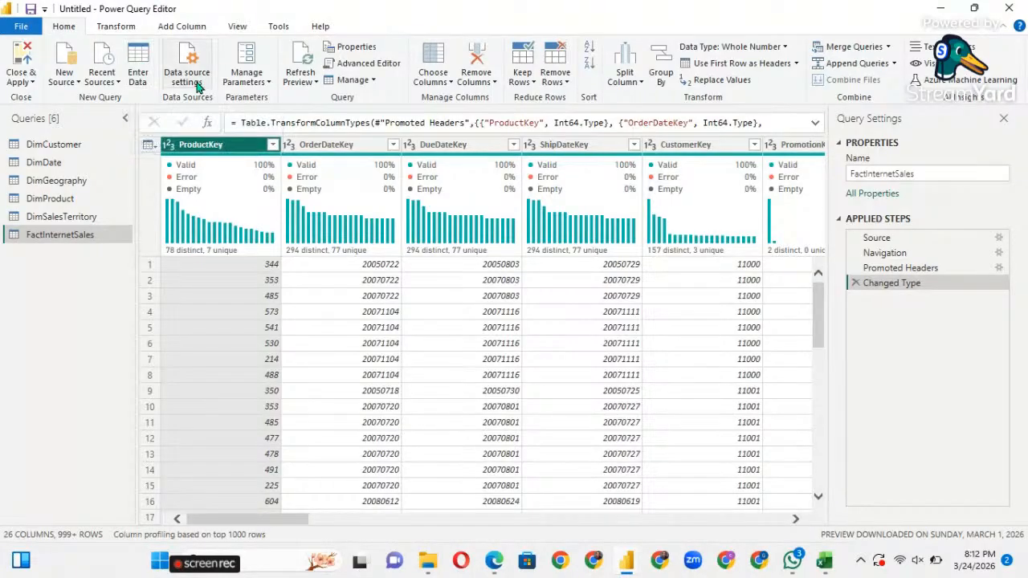
click(84, 149)
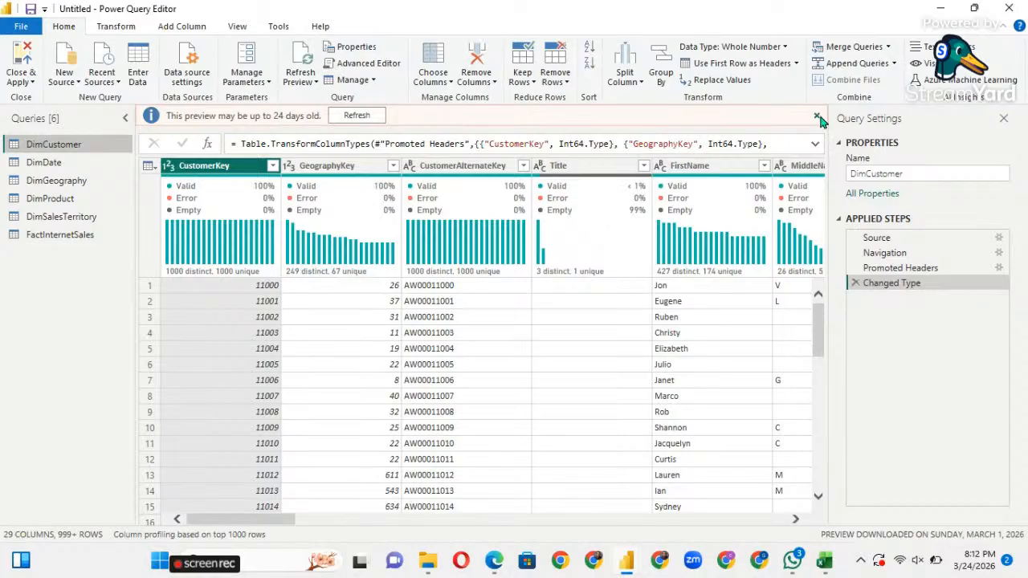
Clear DimCustomer's preview banner and briefly toggle Column profile to check CustomerKey's statistics.
click(817, 116)
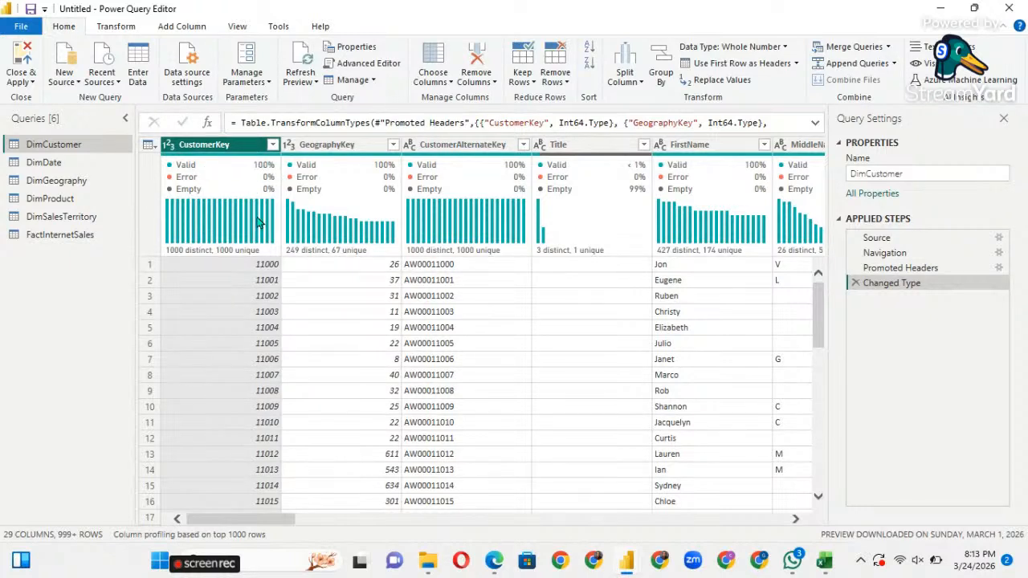
mouse_move(510, 225)
click(239, 27)
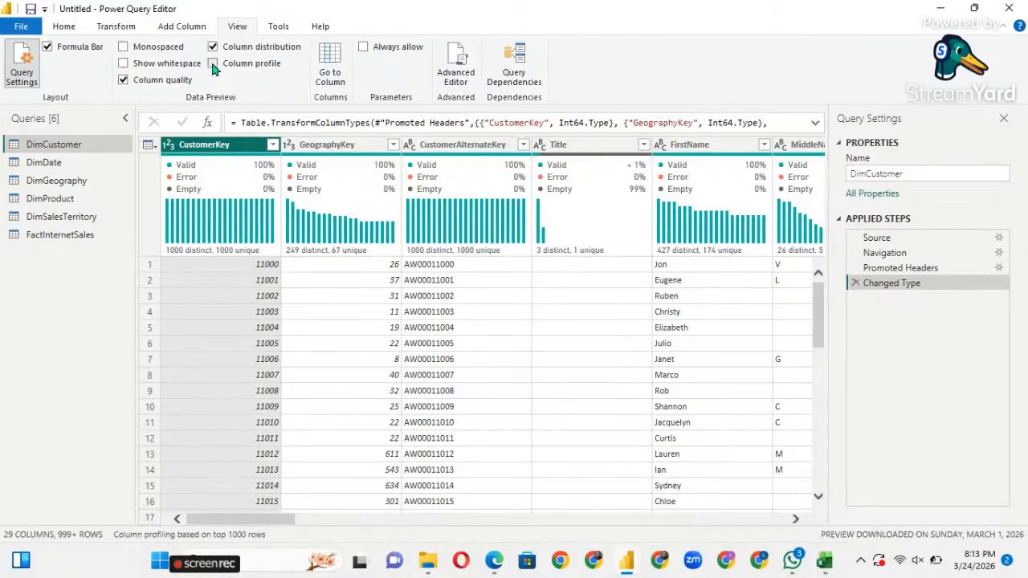
click(212, 63)
click(213, 64)
click(212, 63)
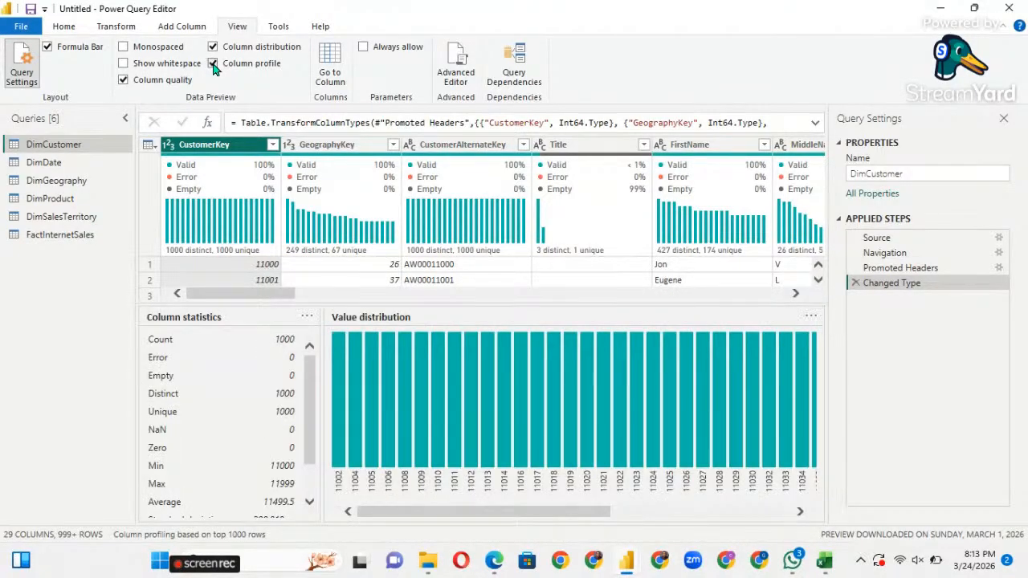
click(213, 64)
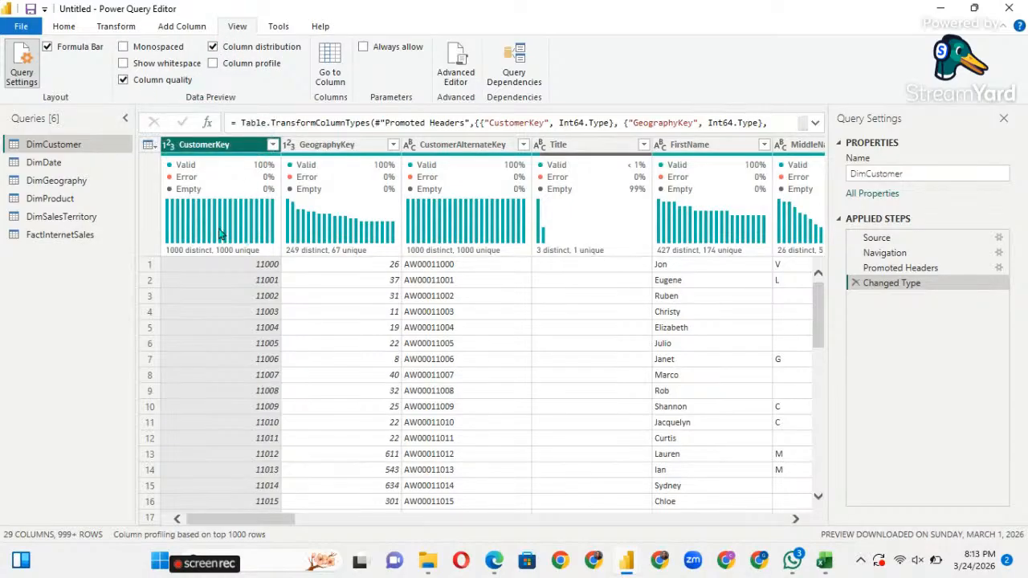
click(64, 27)
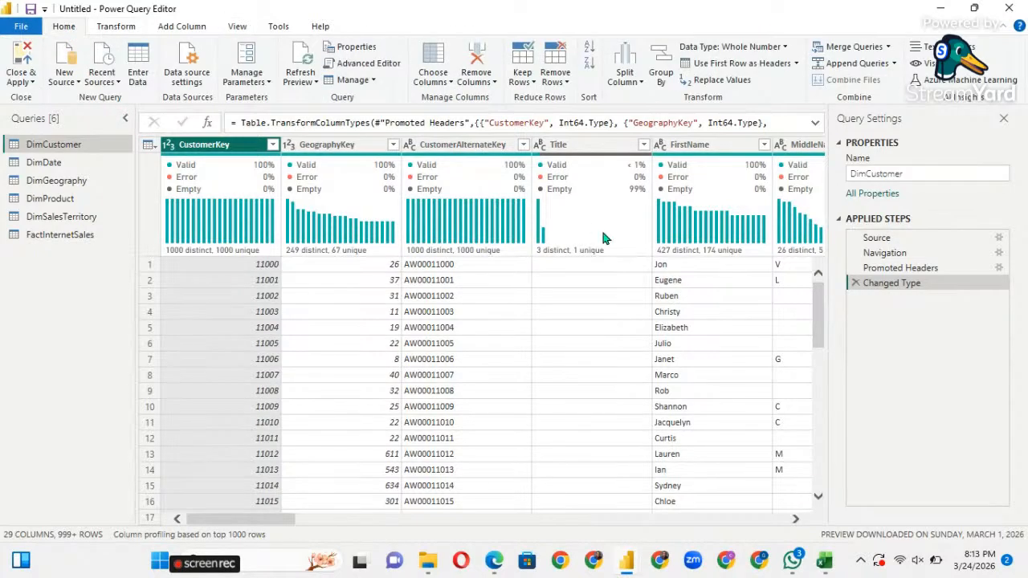
scroll(652, 346, down, 4)
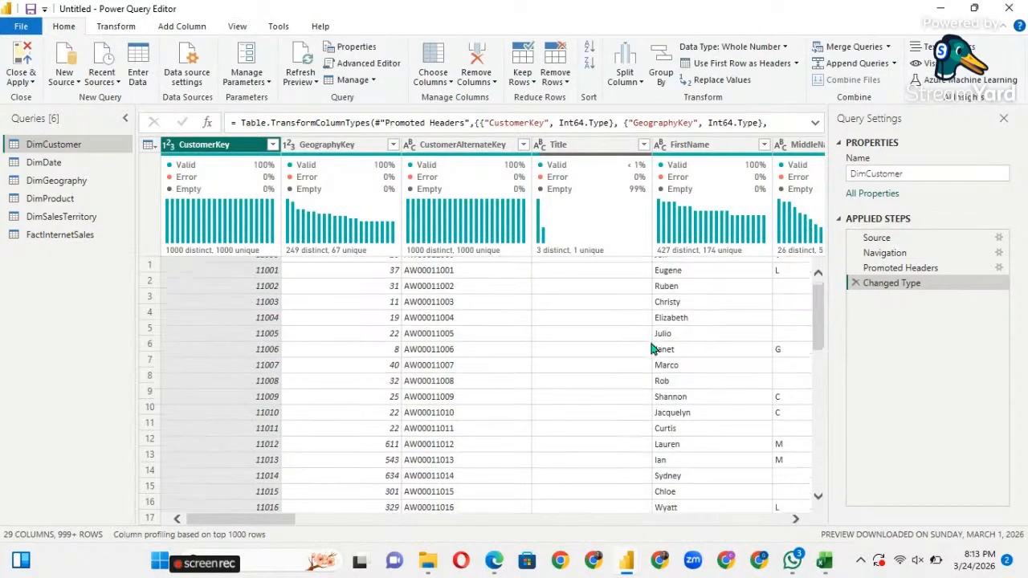
scroll(652, 347, up, 4)
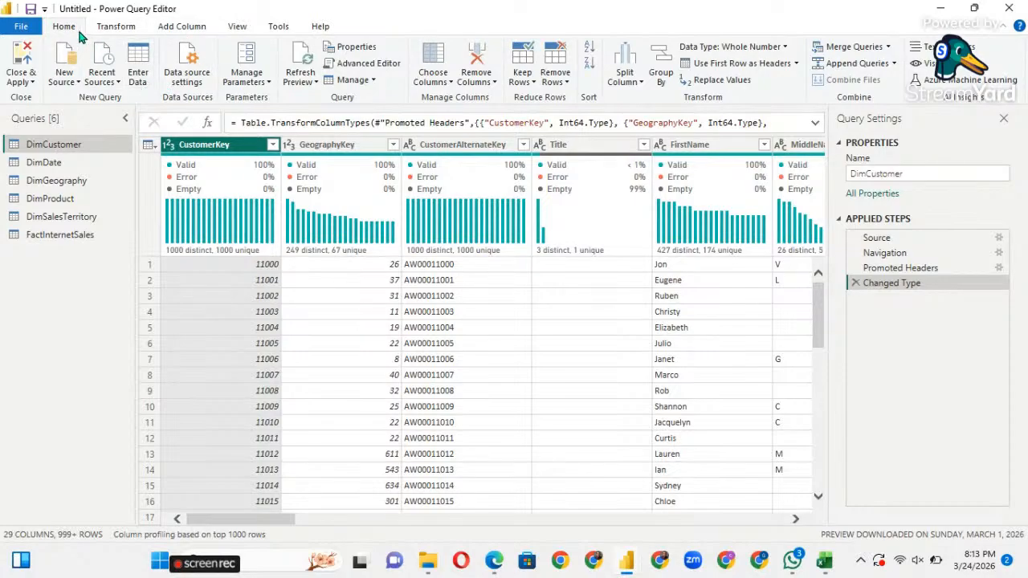
Keep only CustomerKey, GeographyKey, CustomerAlternateKey, the three name columns, BirthDate, Gender and Phone.
click(448, 83)
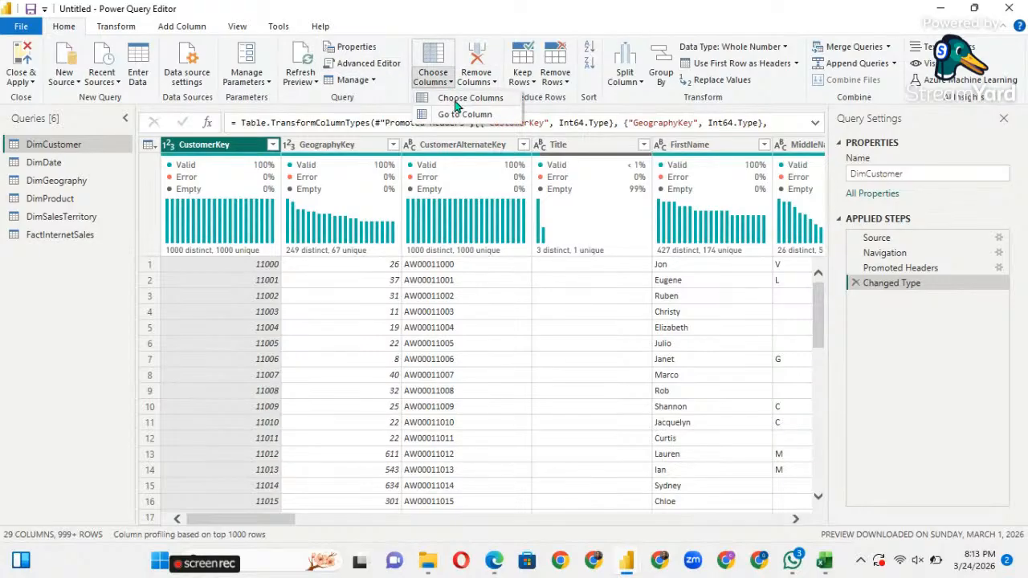
click(455, 100)
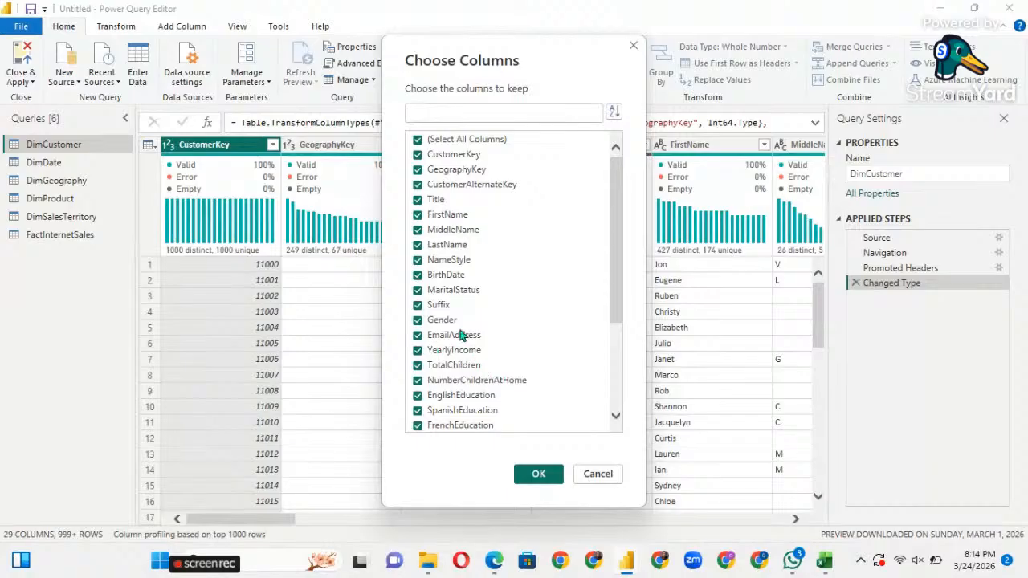
click(417, 141)
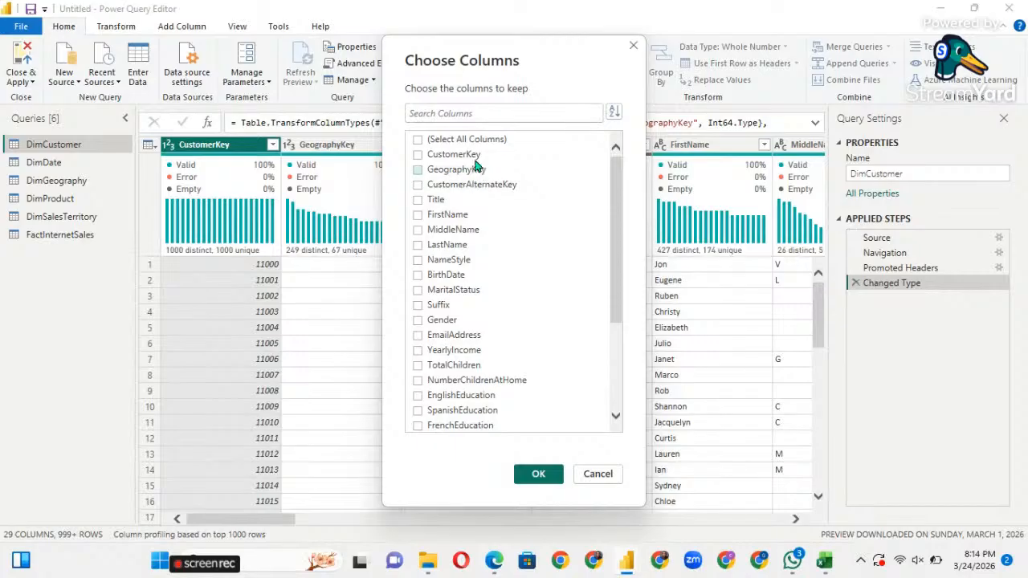
click(418, 155)
click(417, 245)
scroll(462, 273, down, 3)
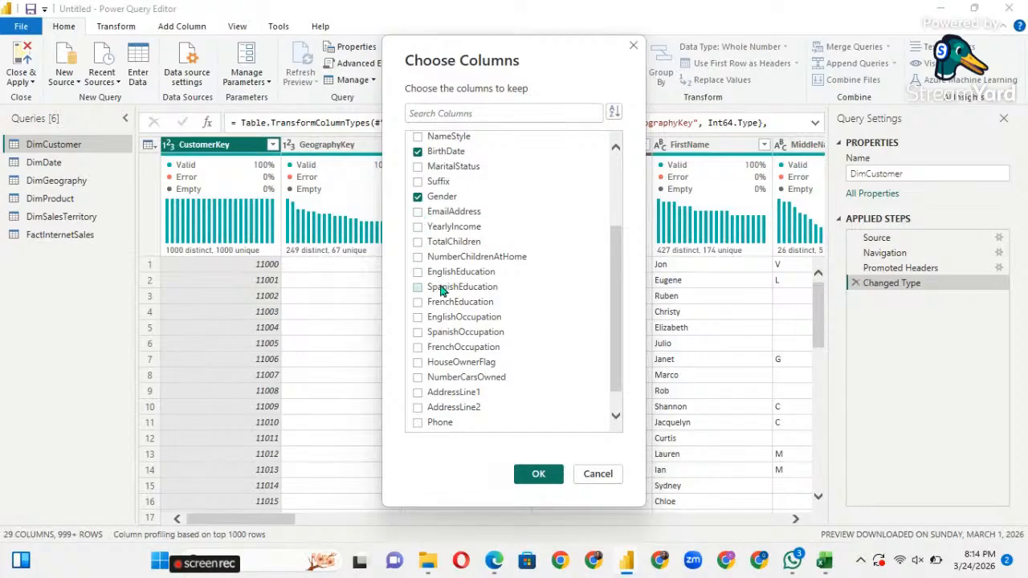
scroll(459, 351, down, 1)
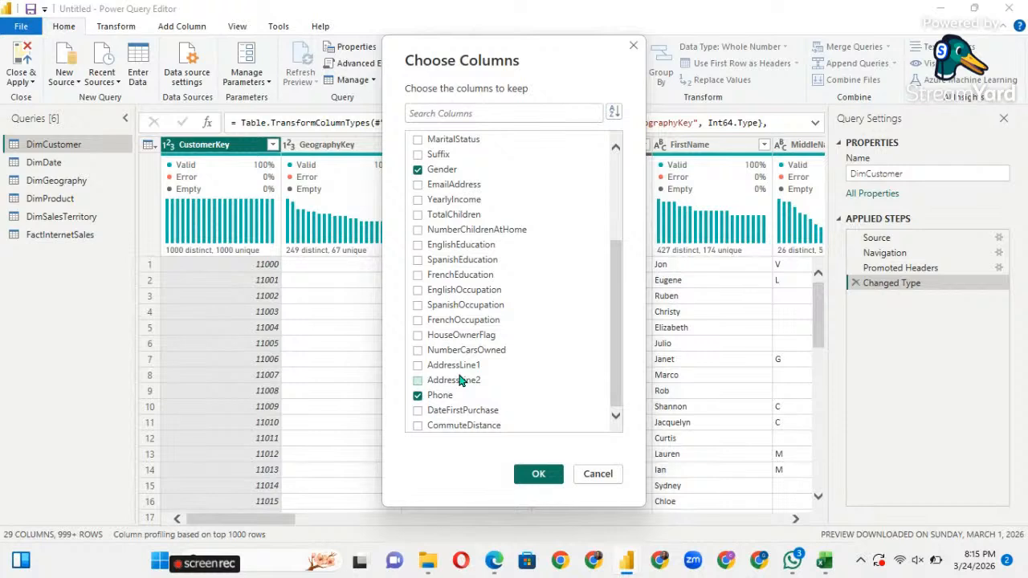
scroll(455, 301, up, 3)
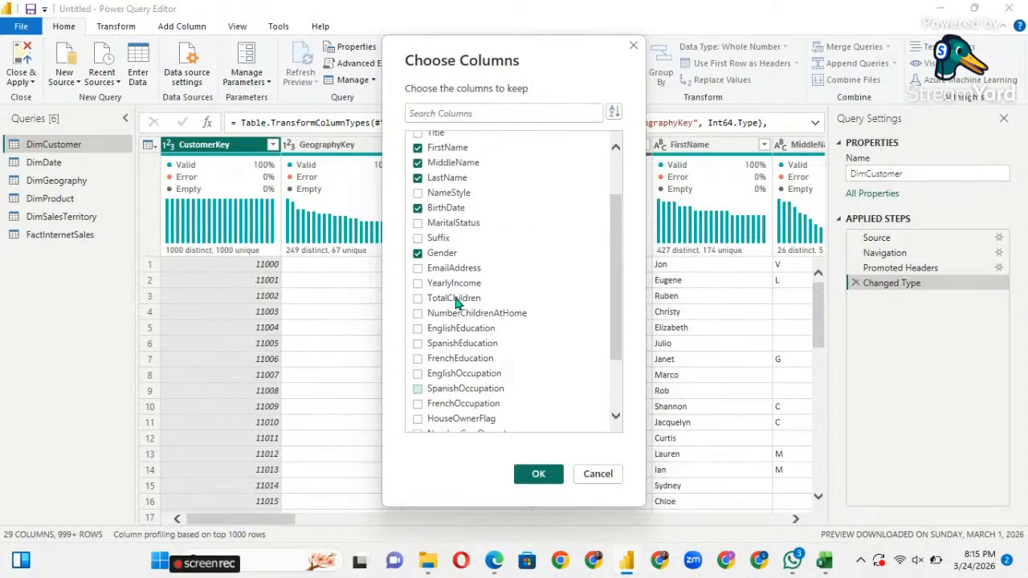
scroll(455, 301, down, 2)
scroll(455, 301, up, 4)
scroll(456, 301, down, 1)
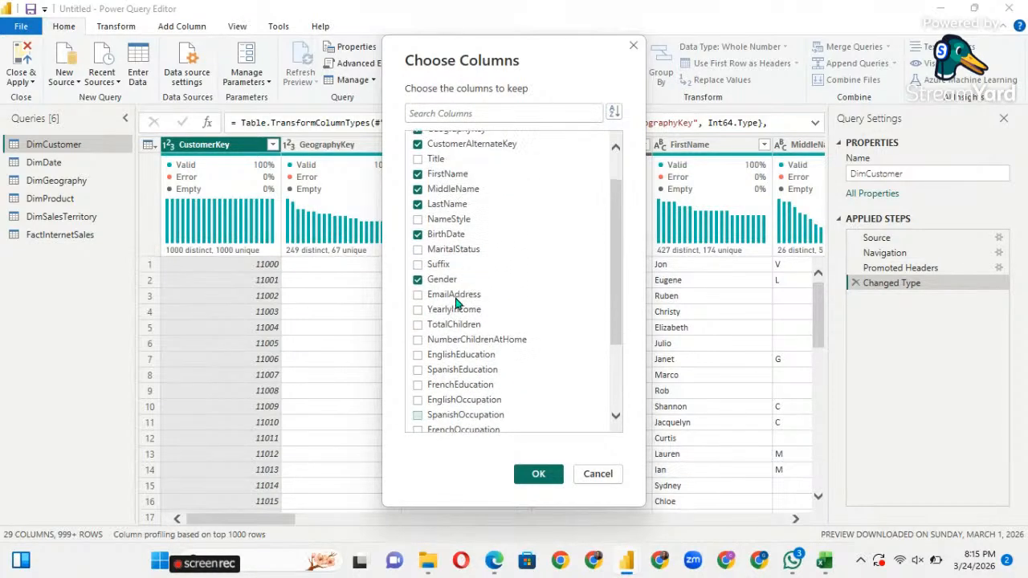
scroll(454, 301, down, 3)
click(540, 476)
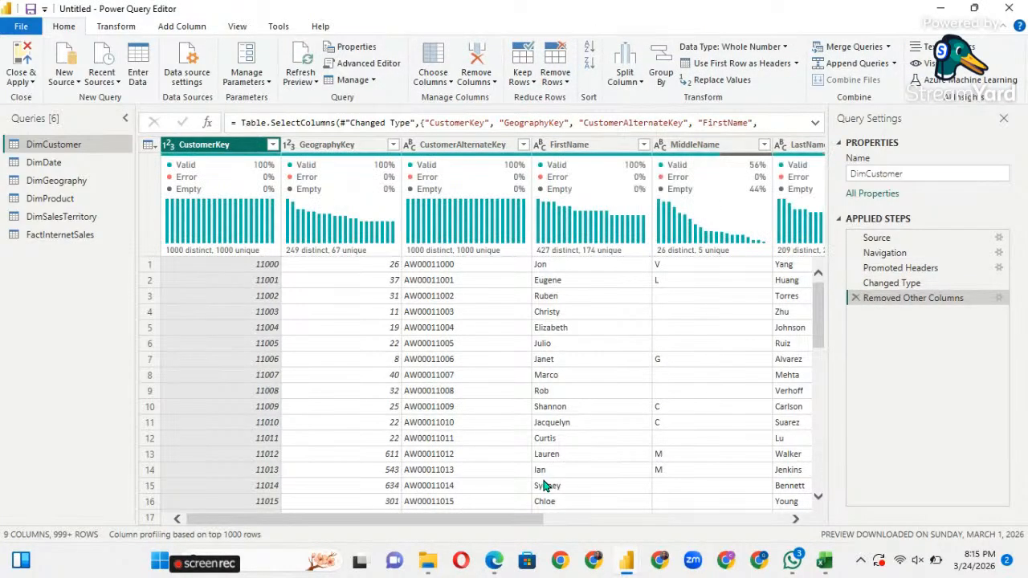
scroll(681, 424, right, 6)
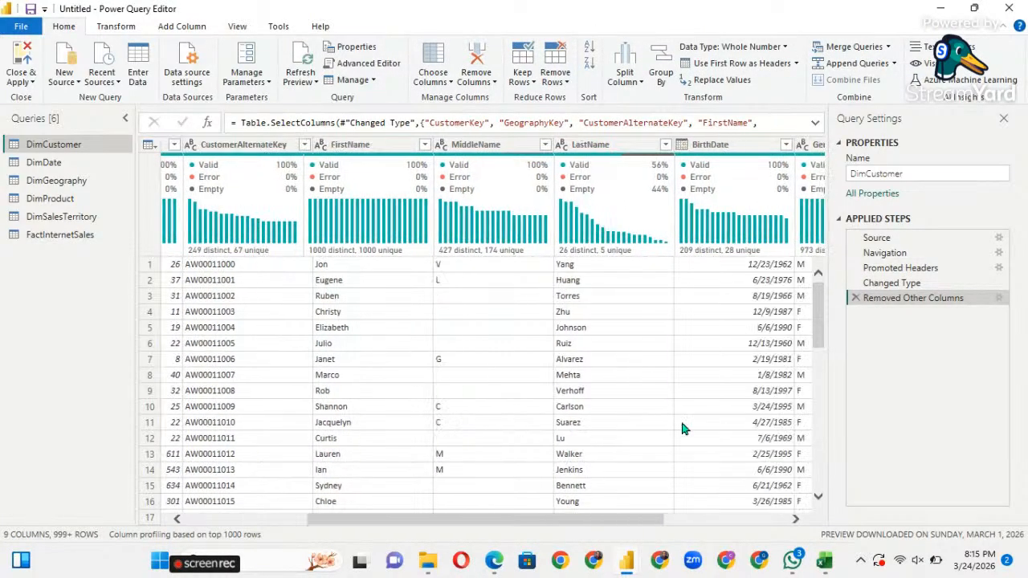
scroll(680, 425, left, 5)
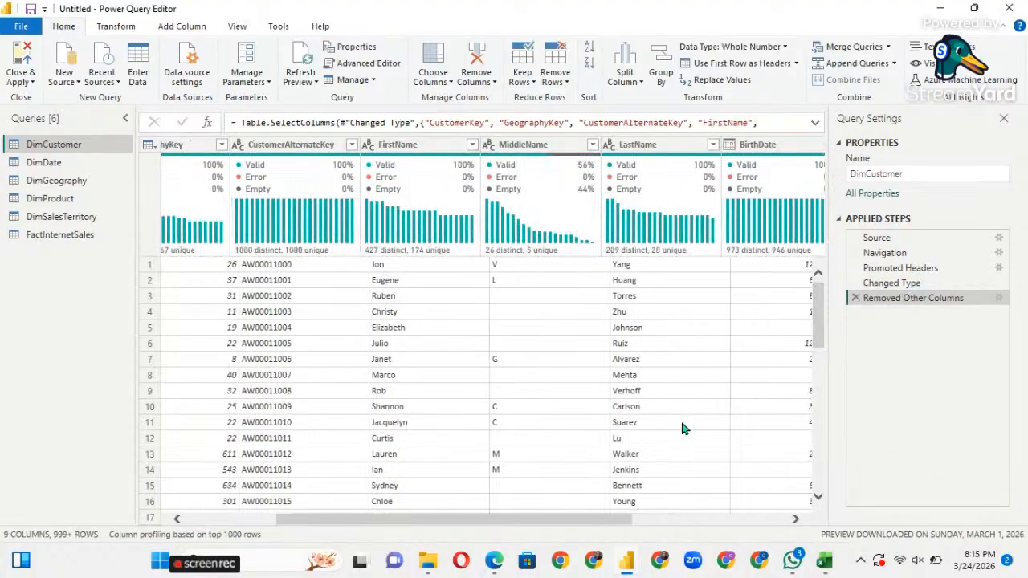
scroll(681, 429, left, 1)
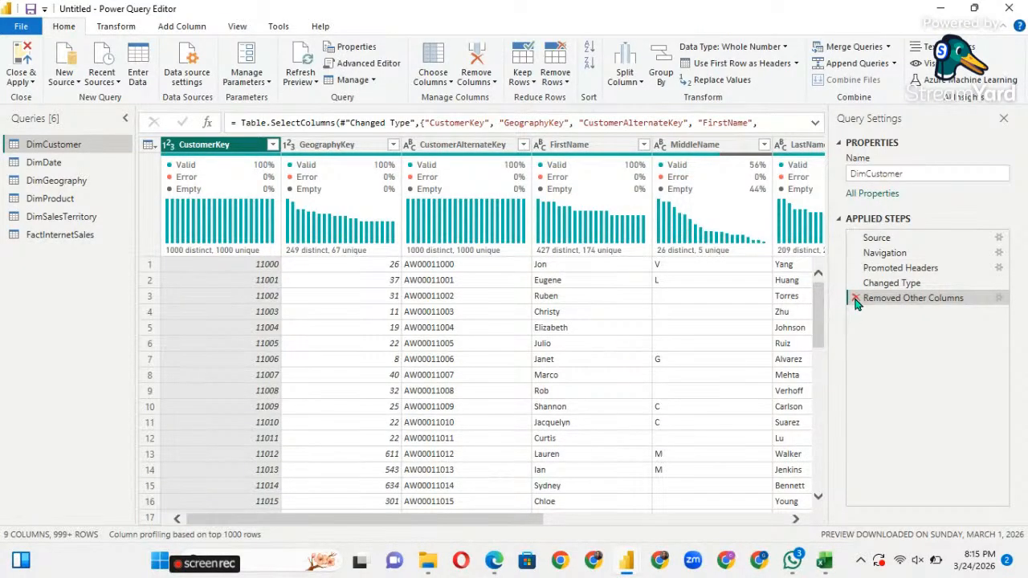
scroll(590, 347, right, 2)
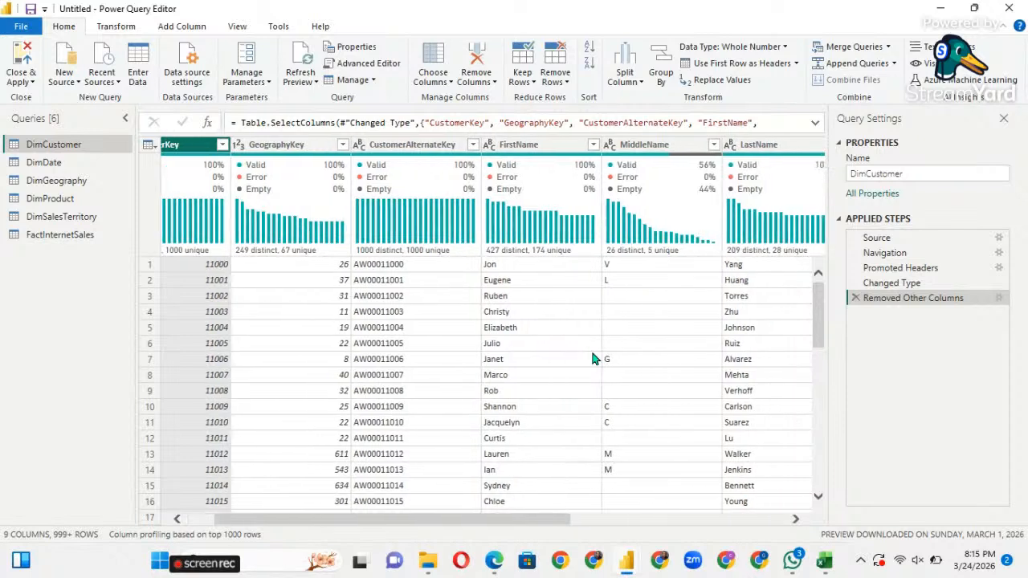
scroll(537, 359, right, 1)
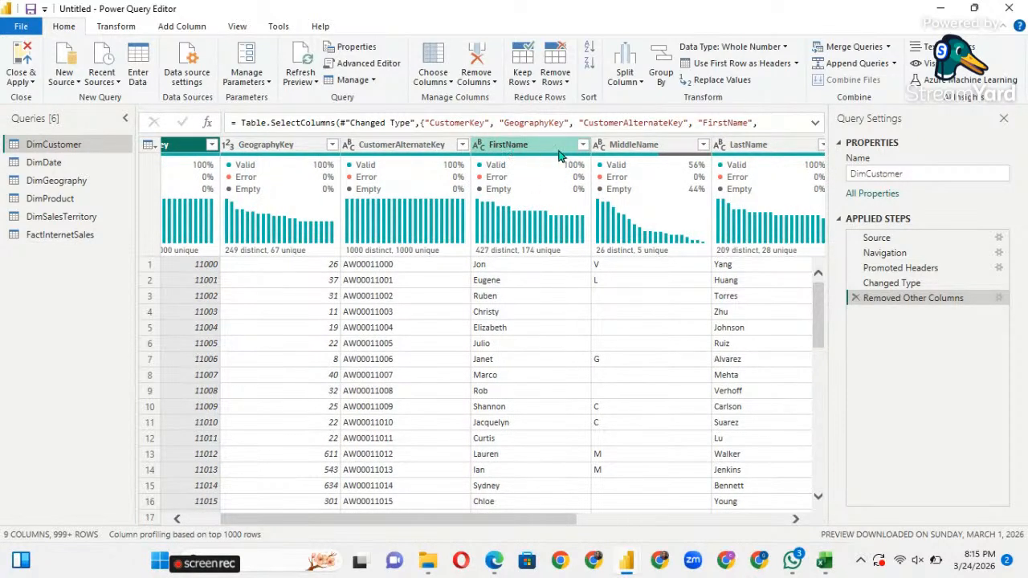
click(679, 151)
click(508, 149)
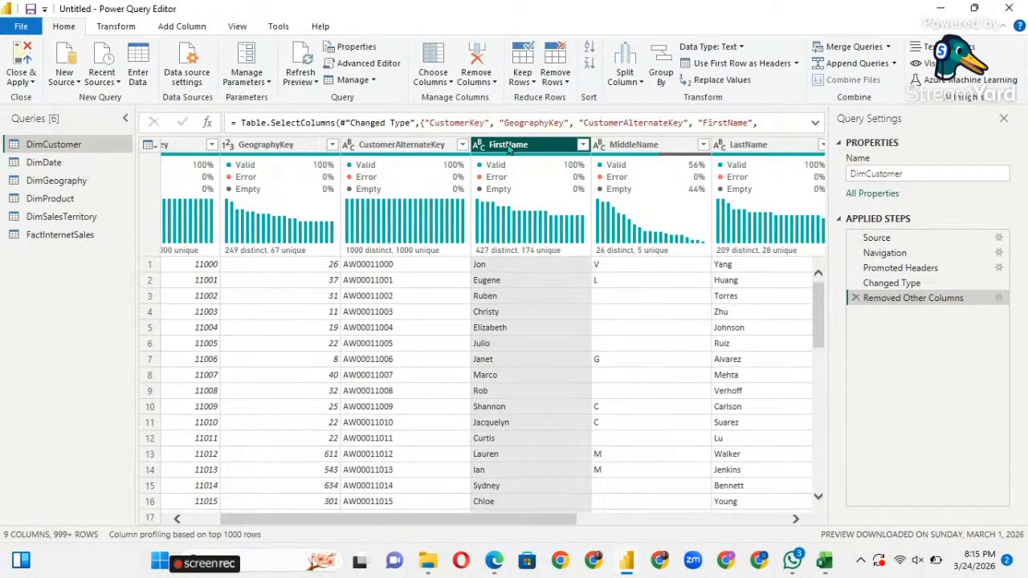
Select the FirstName, MiddleName and LastName columns together and bring up their context menu.
ctrl+click(635, 145)
ctrl+click(725, 145)
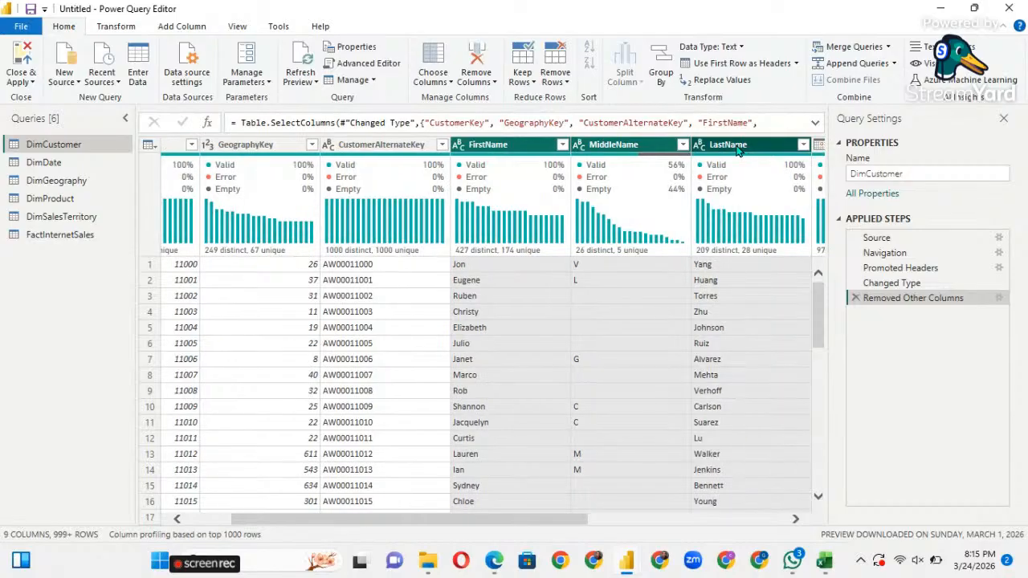
right_click(601, 149)
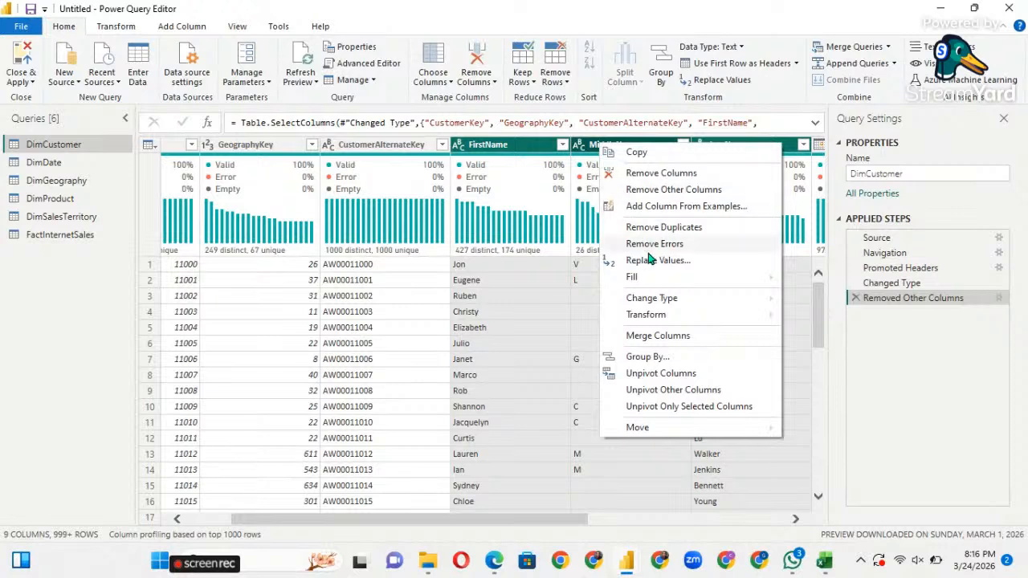
Merge the three name columns with a Space separator into a new 'Customer Name' column.
click(654, 337)
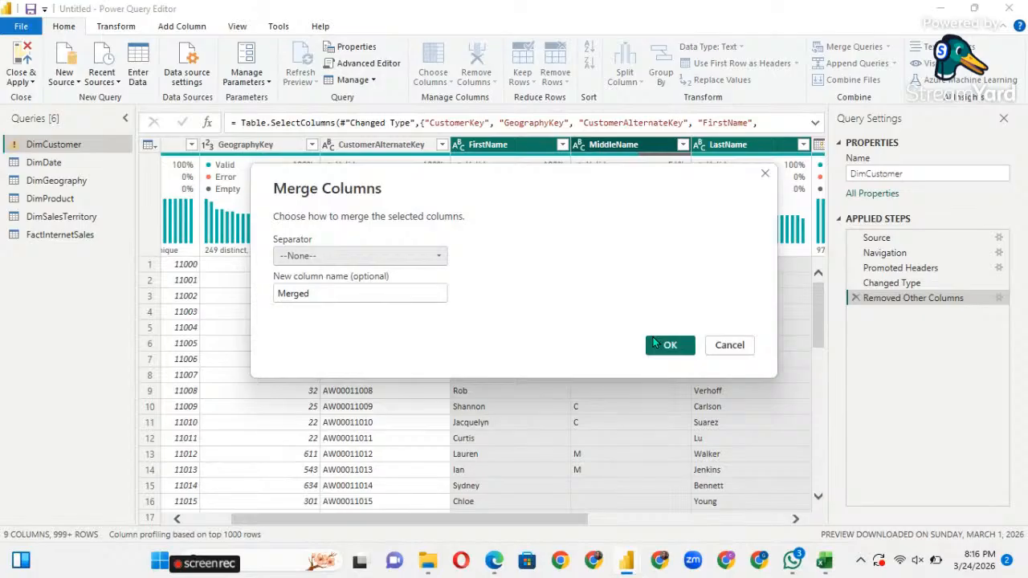
click(321, 257)
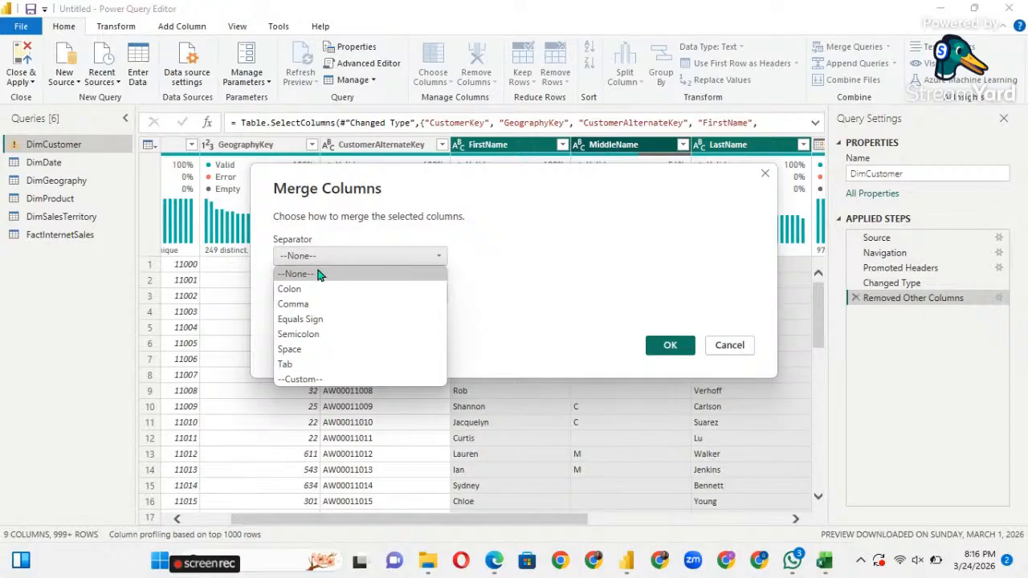
click(302, 350)
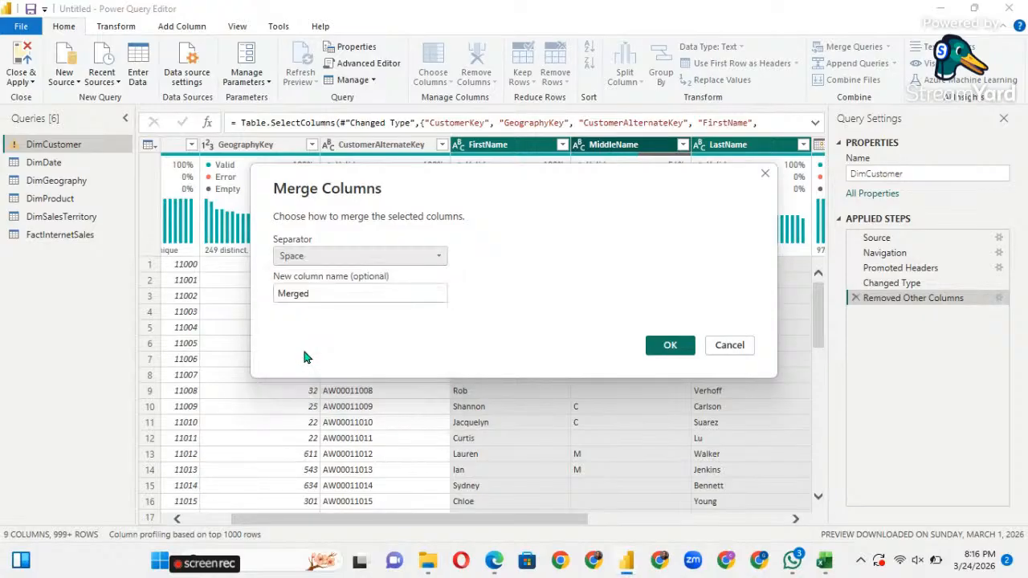
click(315, 293)
key(BackSpace)
key(BackSpace)
key(BackSpace)
key(BackSpace)
key(BackSpace)
key(BackSpace)
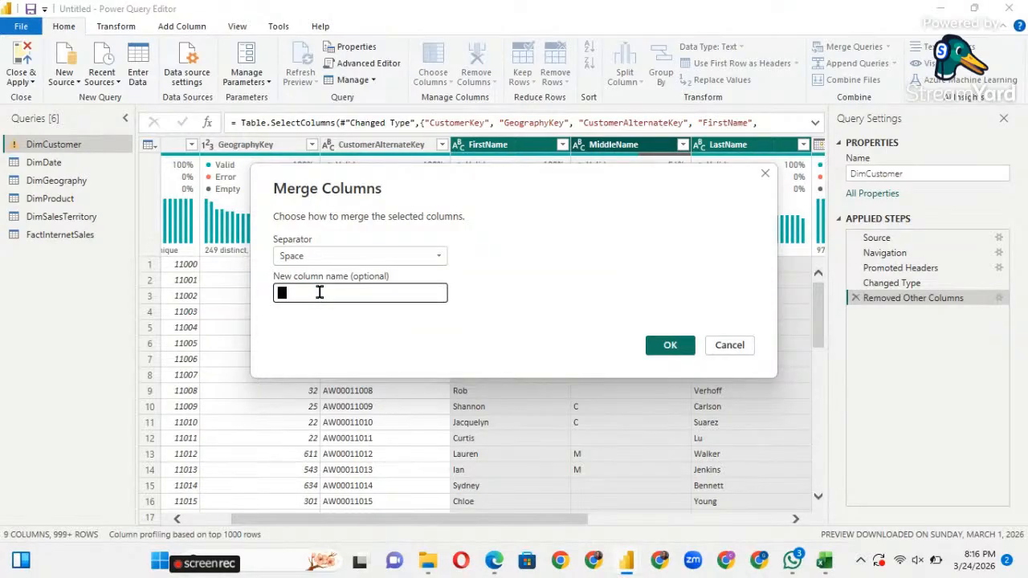
text(CustomerName)
key(Left)
key(Left)
text(a)
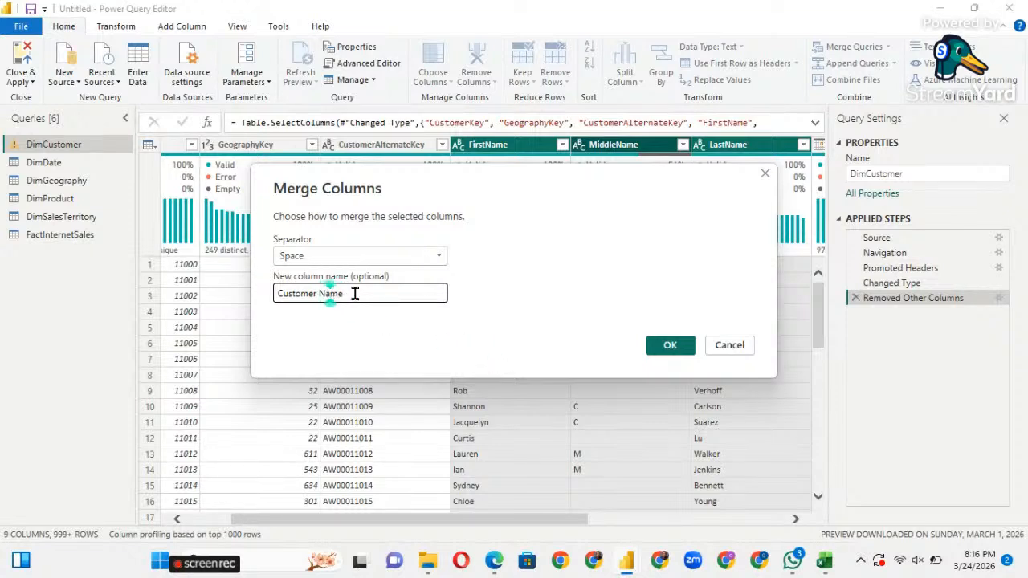
click(671, 346)
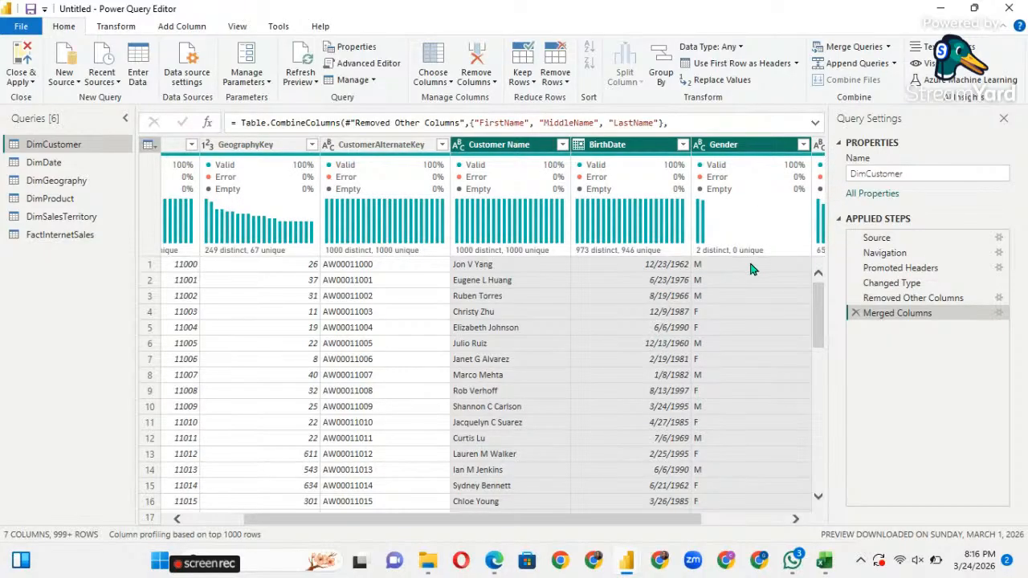
scroll(751, 269, right, 1)
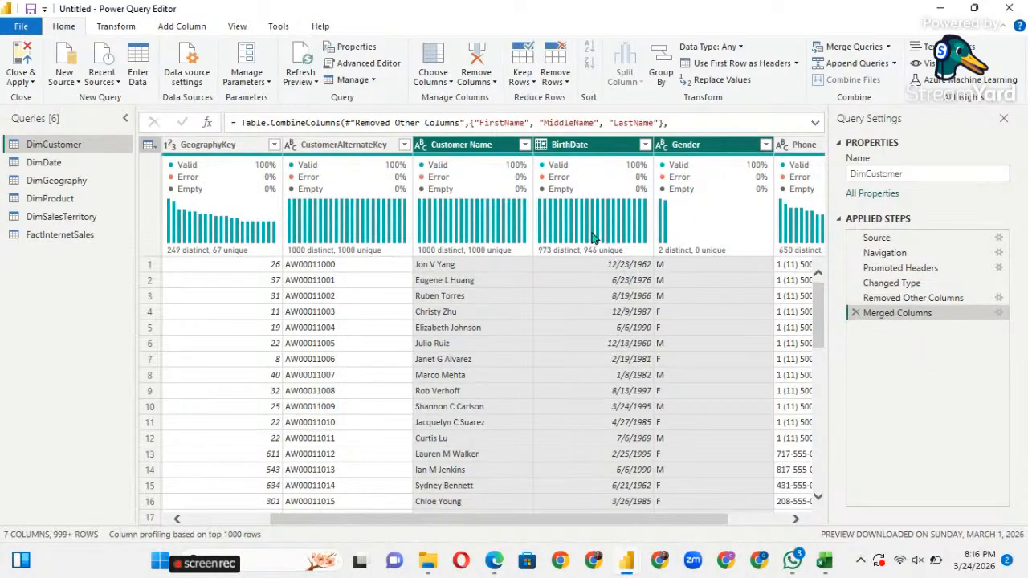
mouse_move(468, 225)
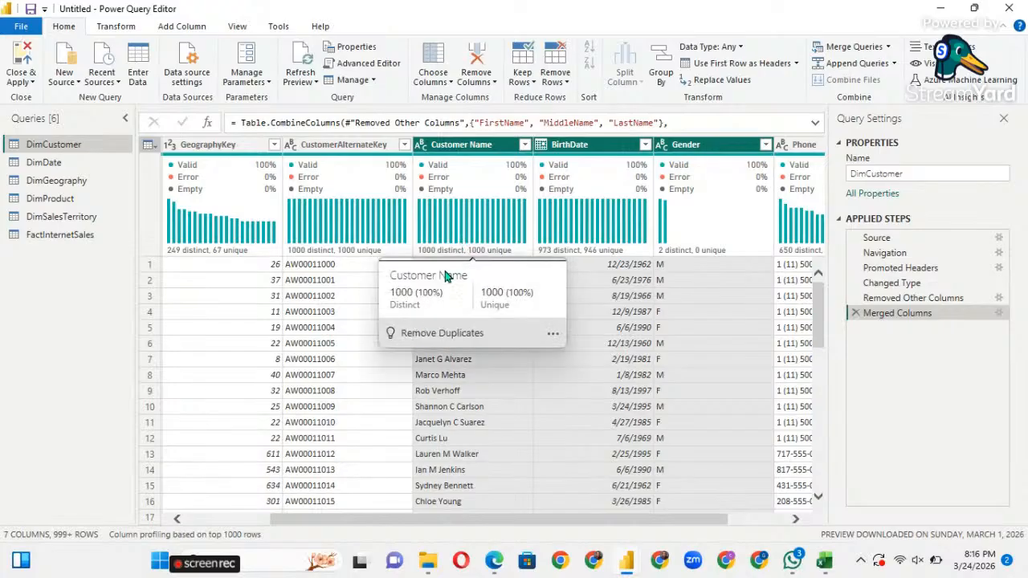
click(462, 390)
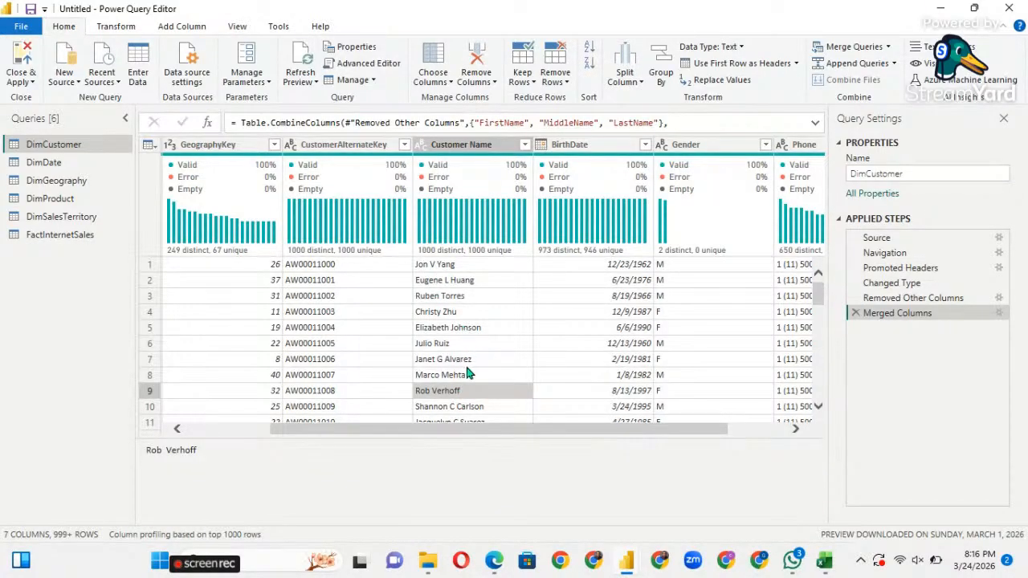
click(467, 295)
scroll(463, 276, down, 3)
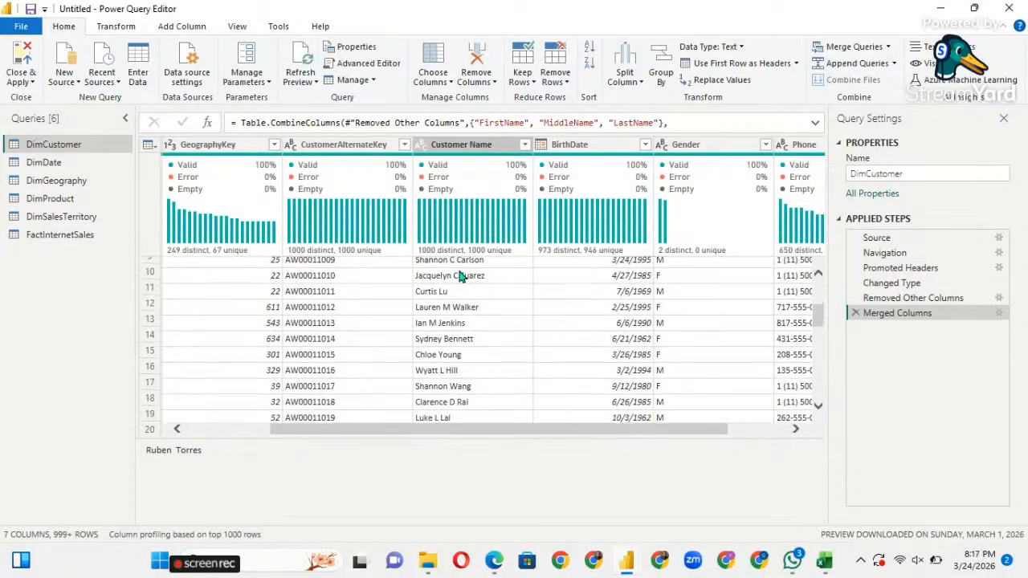
scroll(463, 276, up, 3)
scroll(463, 276, down, 1)
scroll(461, 275, up, 1)
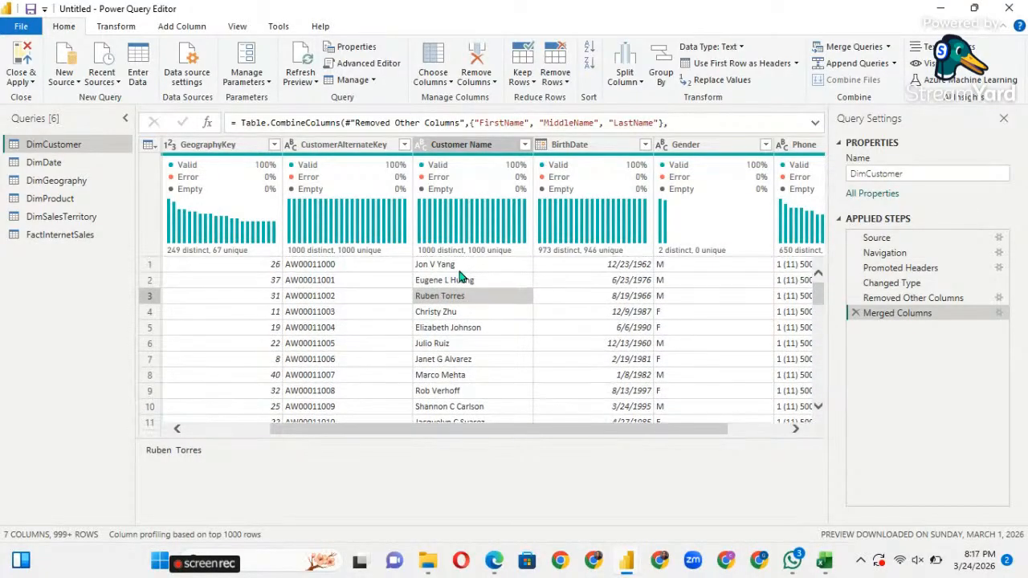
scroll(461, 275, down, 3)
scroll(461, 275, up, 3)
scroll(461, 276, down, 2)
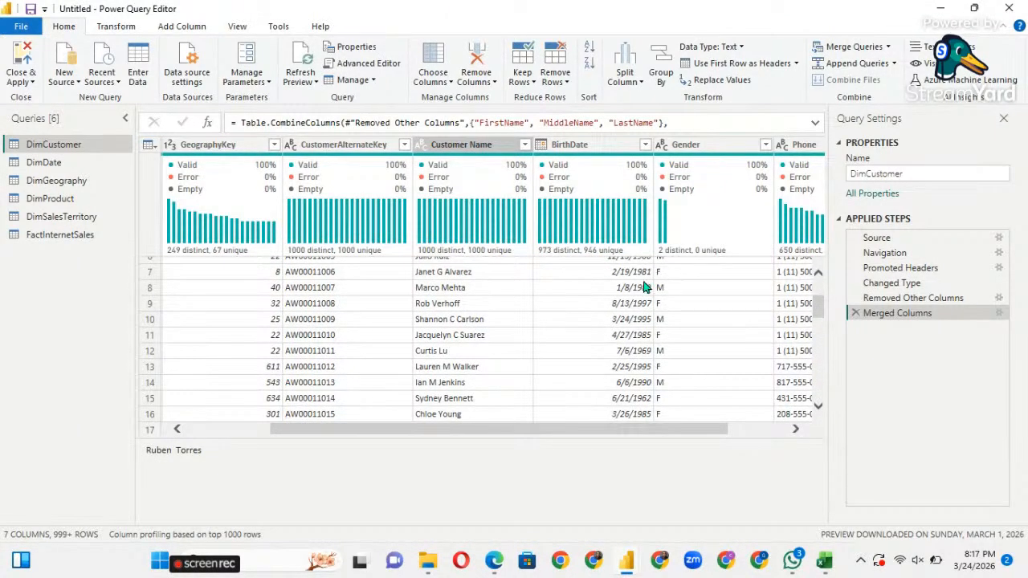
scroll(647, 281, right, 2)
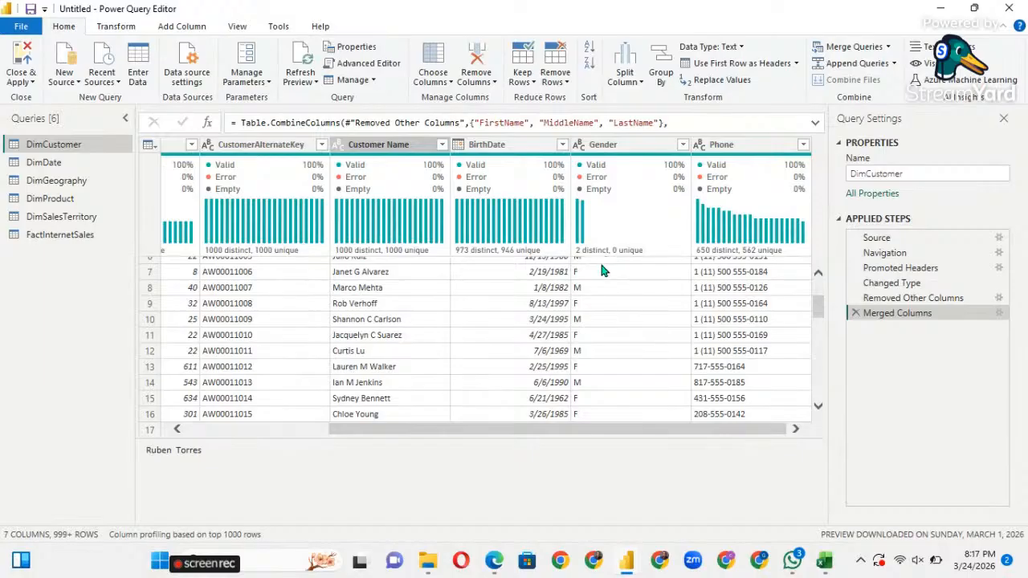
click(611, 149)
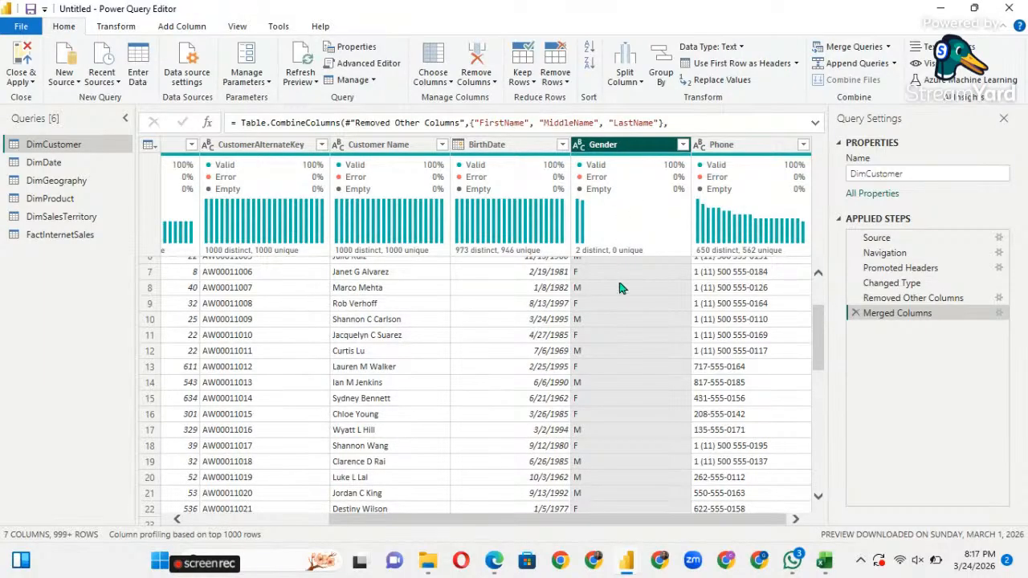
scroll(588, 275, up, 2)
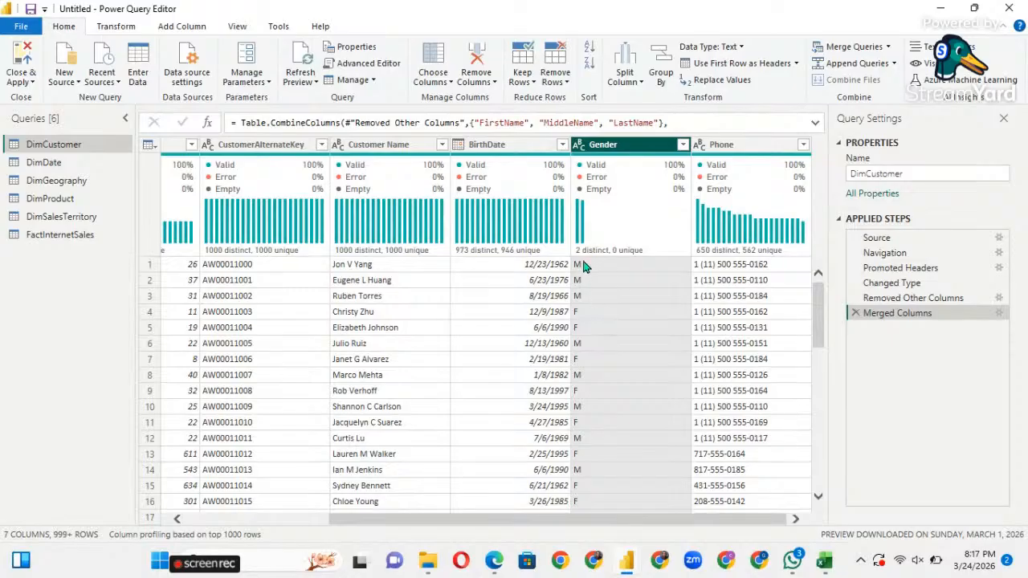
Replace the value F with Female in the Gender column.
right_click(620, 154)
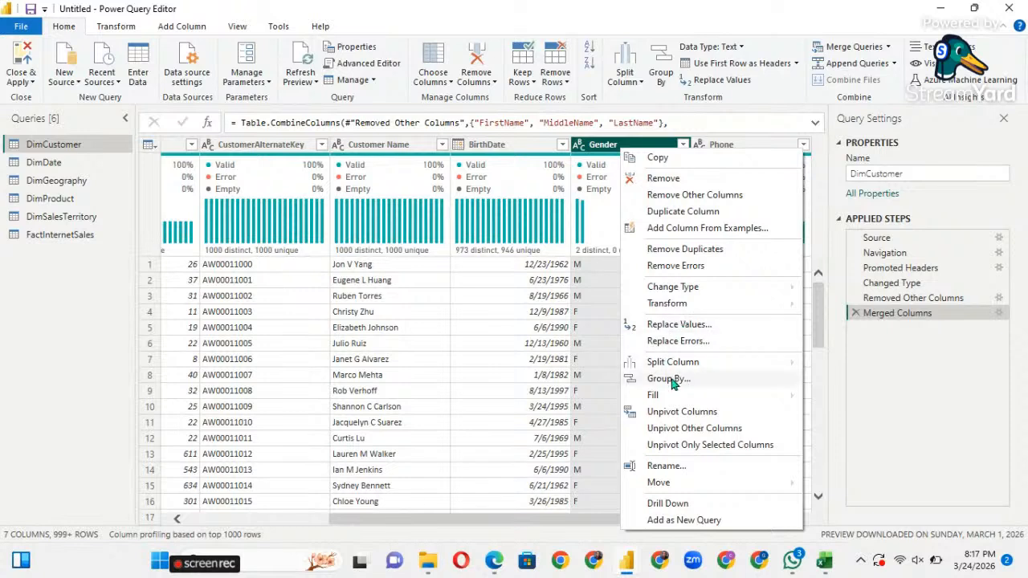
click(672, 326)
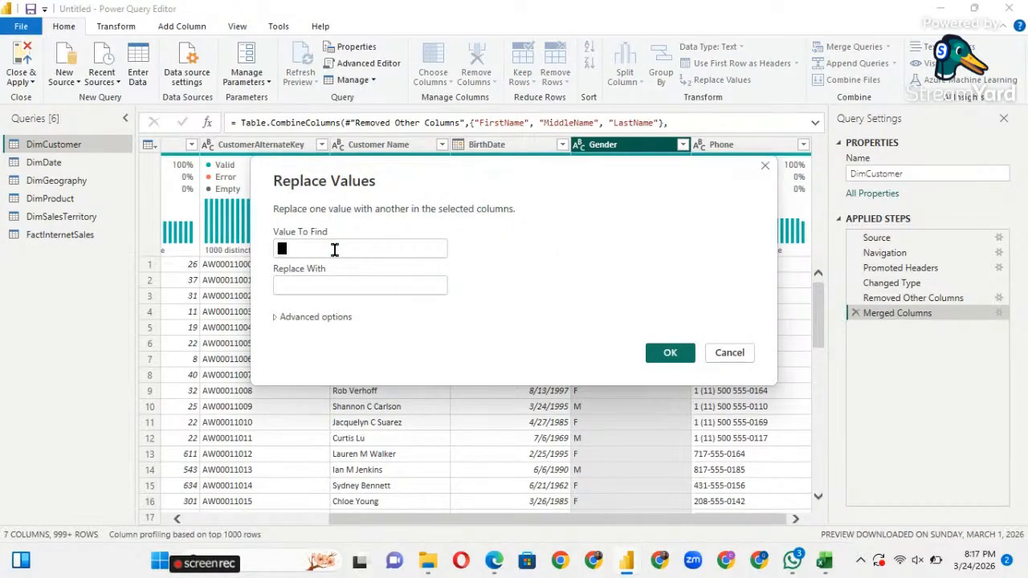
click(334, 250)
text(F)
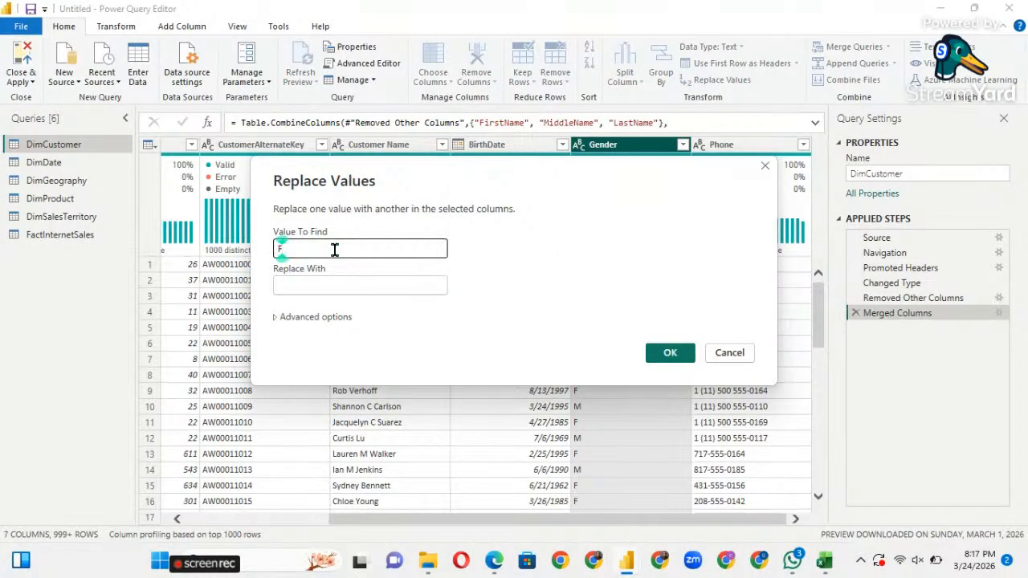
click(309, 287)
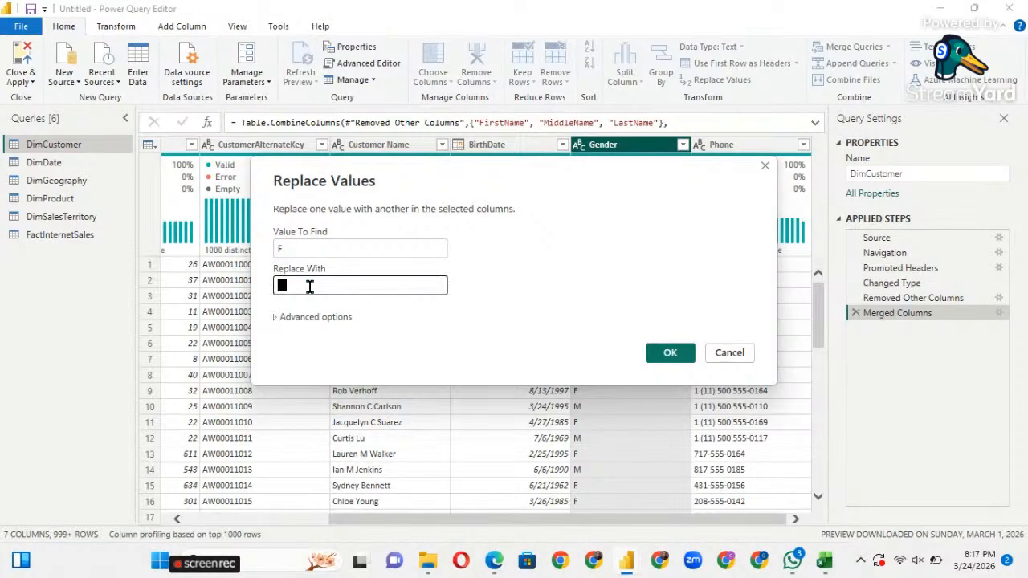
text(Female)
click(669, 353)
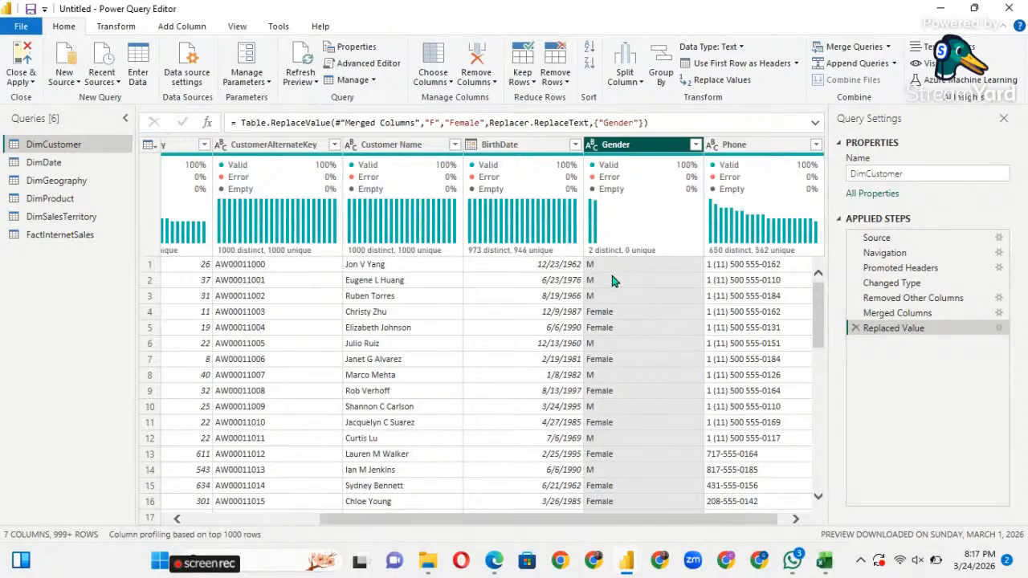
Replace the value M with Male in the Gender column.
right_click(632, 146)
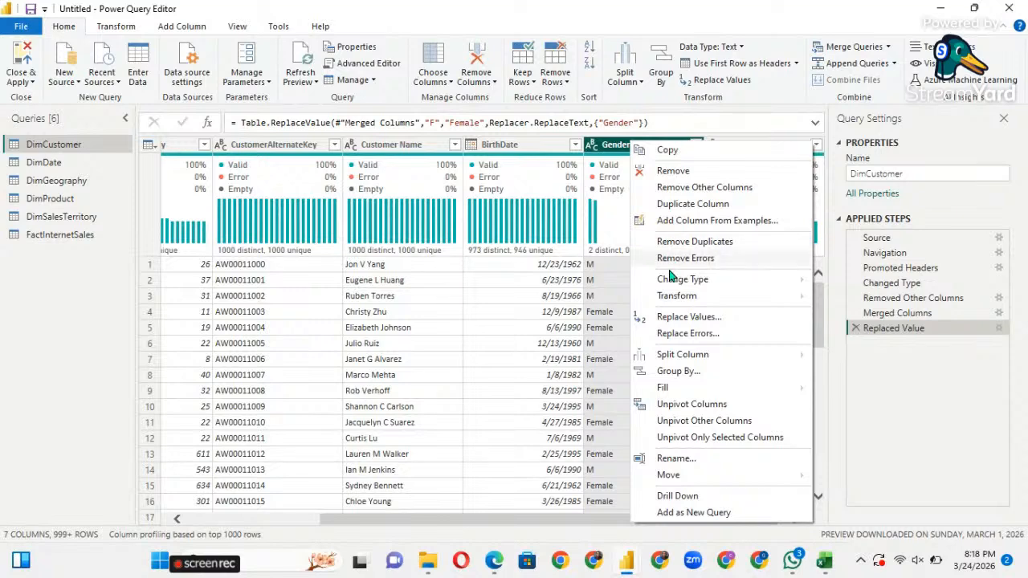
click(679, 318)
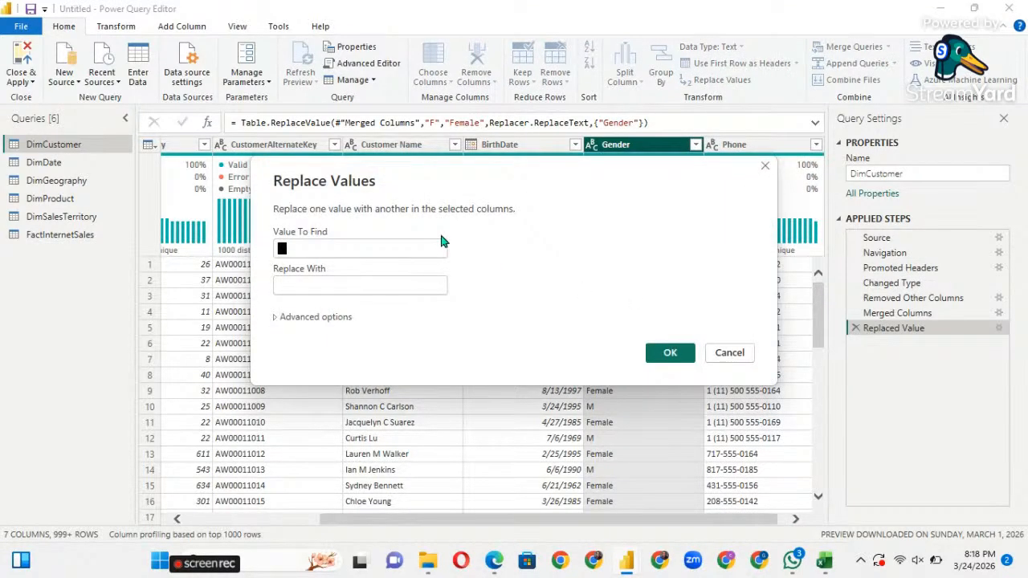
text(M)
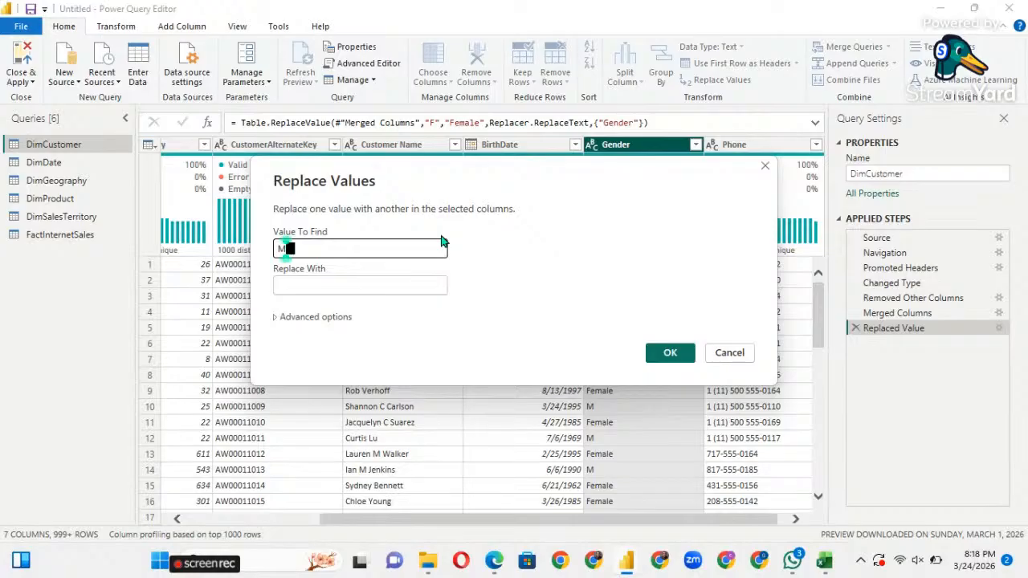
click(351, 285)
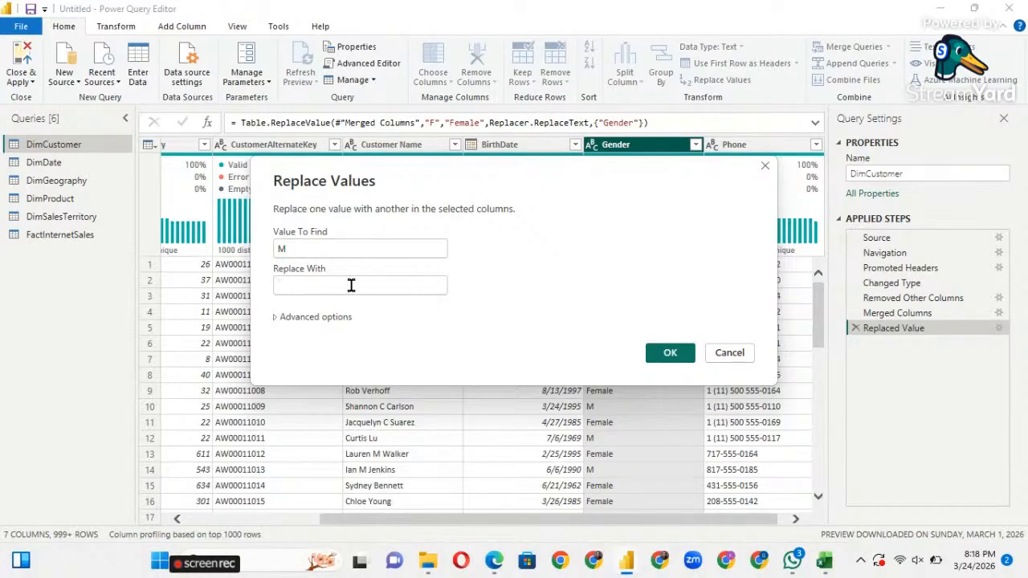
text(Ma)
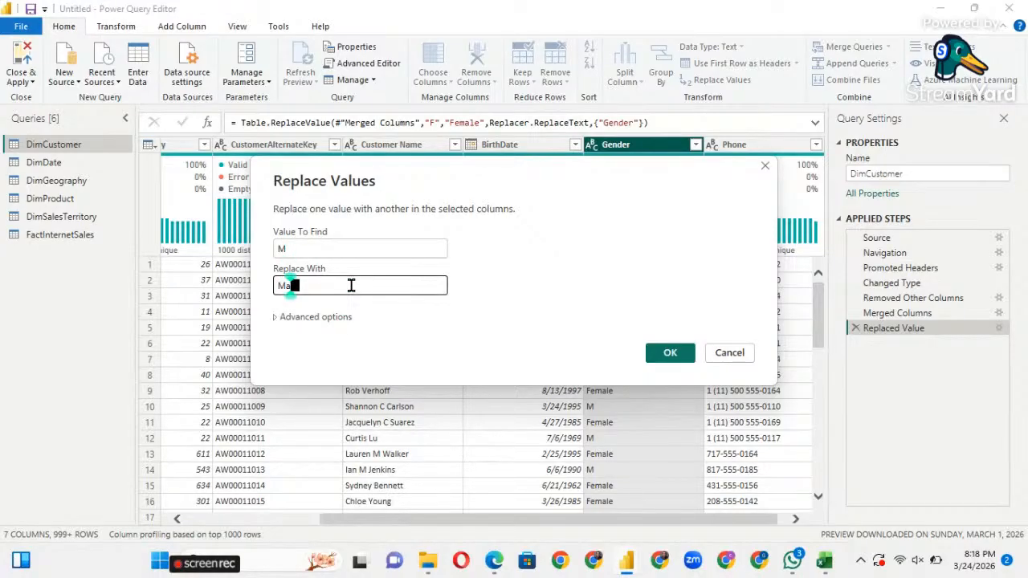
text(le)
click(670, 354)
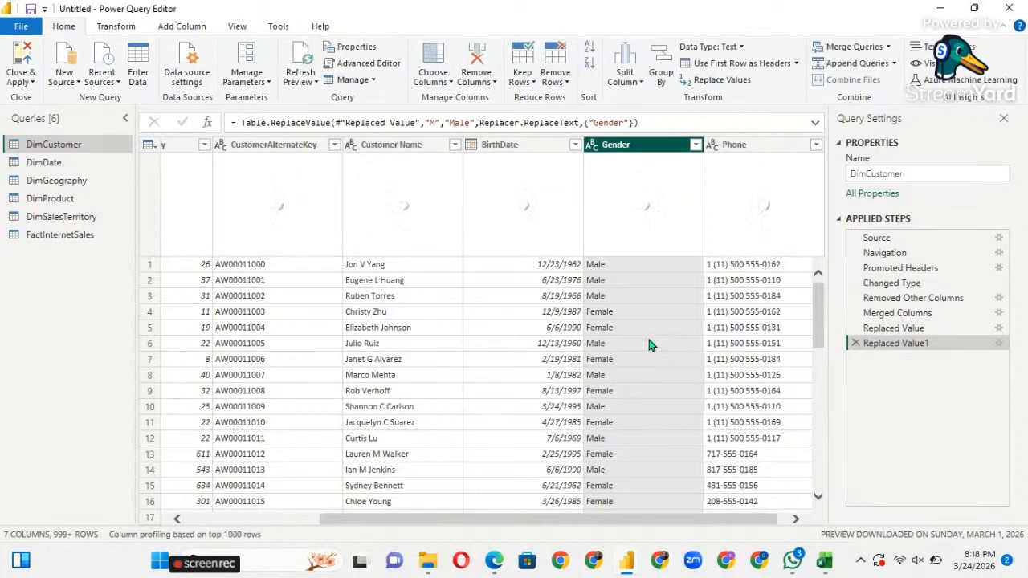
scroll(607, 369, down, 1)
scroll(607, 370, down, 5)
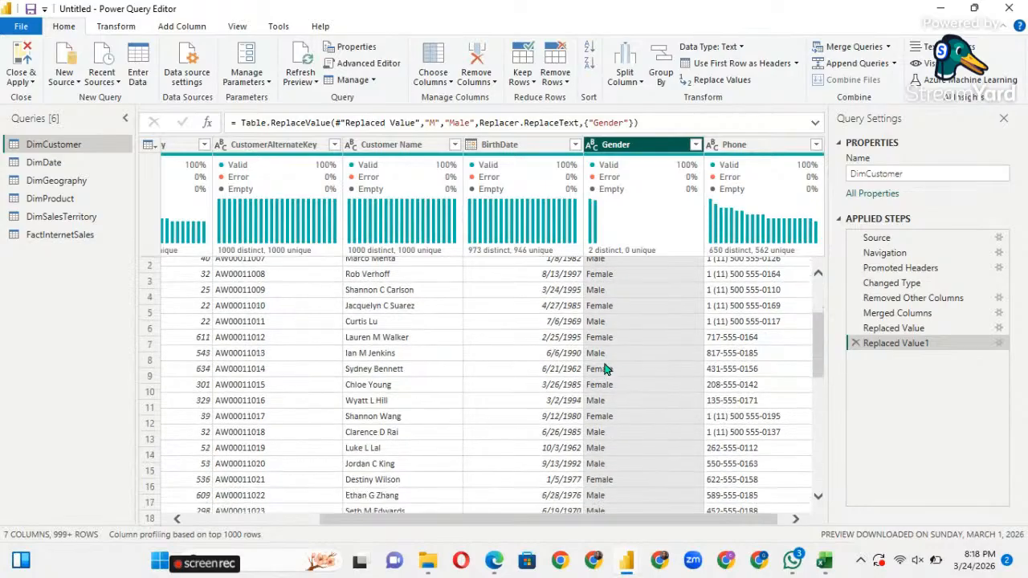
scroll(607, 369, up, 5)
scroll(607, 369, down, 2)
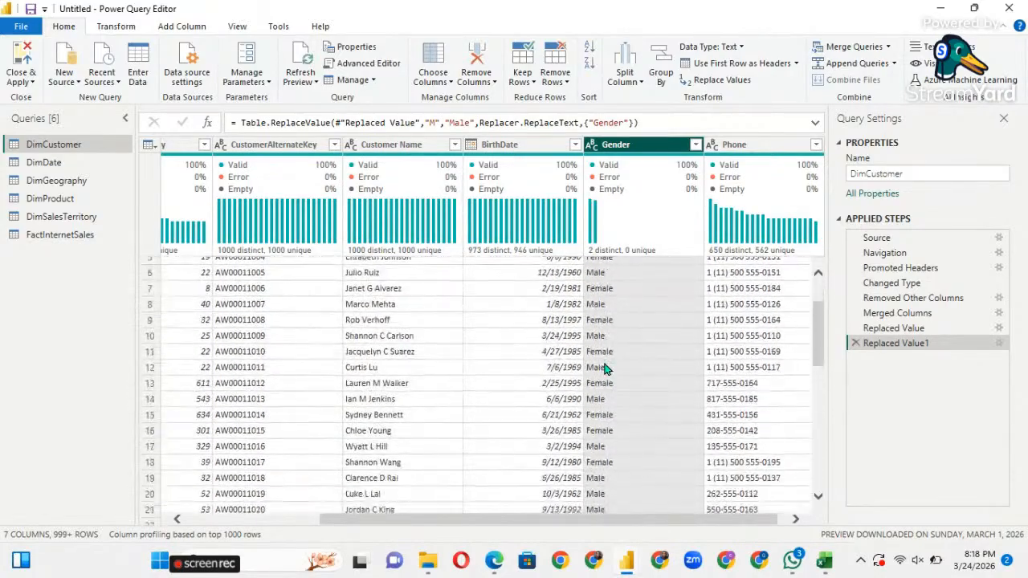
scroll(607, 369, up, 2)
scroll(607, 370, down, 7)
scroll(607, 370, down, 20)
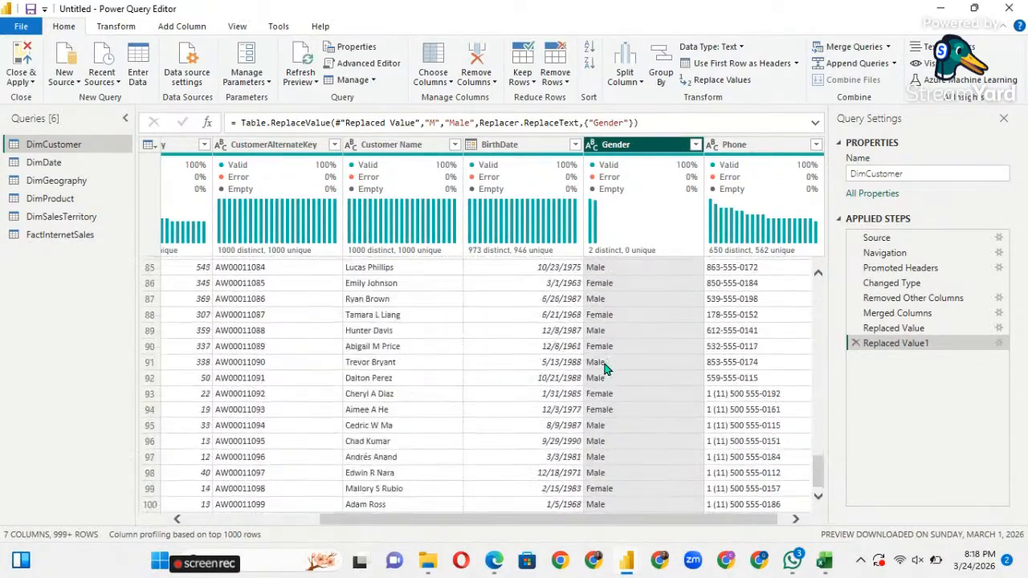
scroll(607, 369, down, 4)
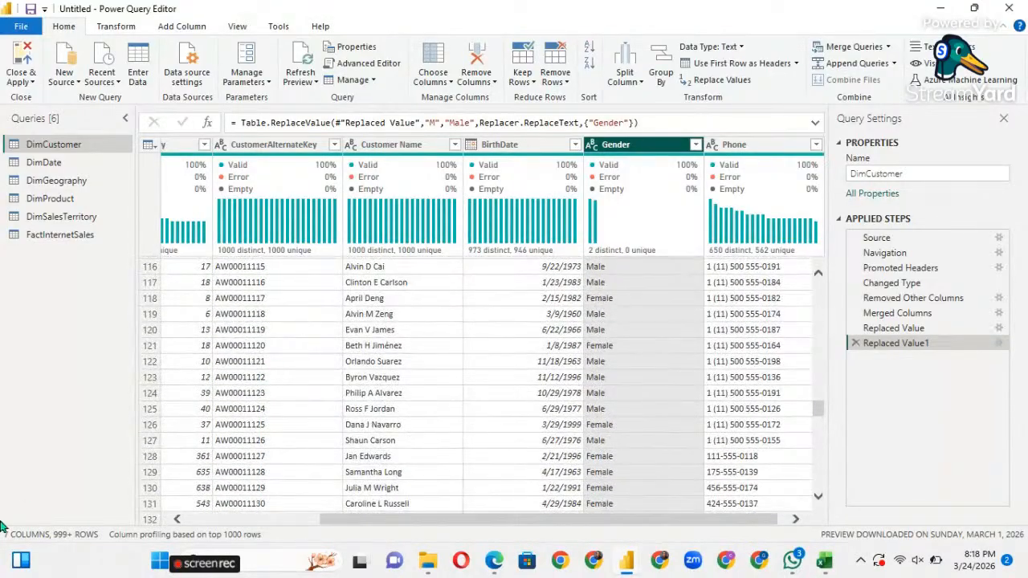
click(273, 362)
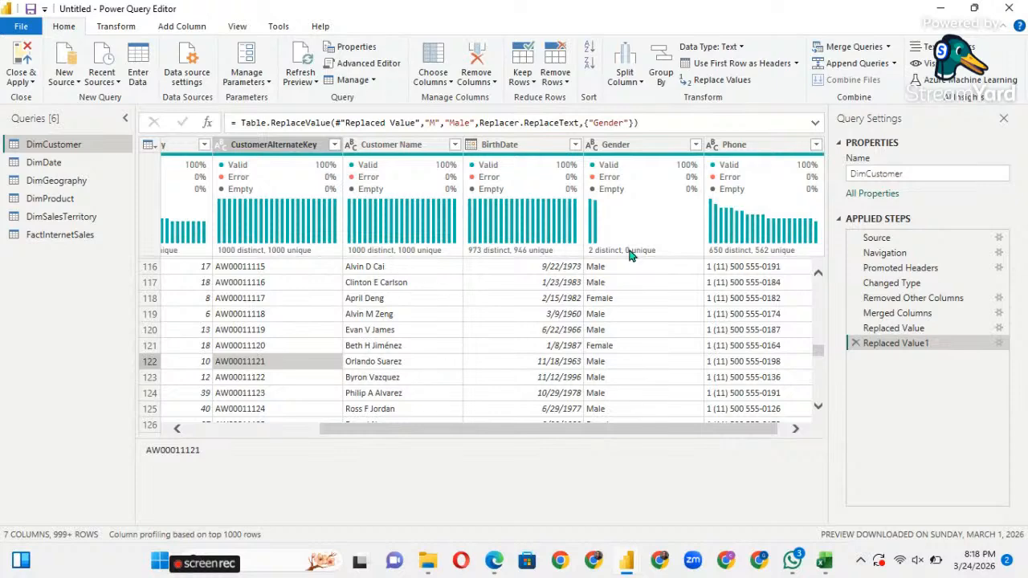
scroll(519, 265, up, 3)
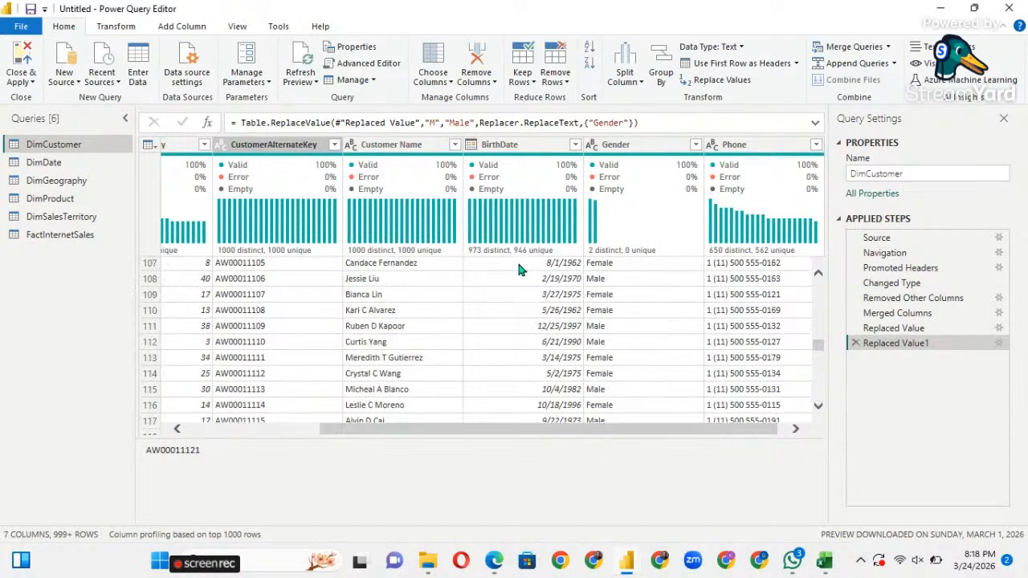
scroll(519, 265, down, 3)
scroll(518, 271, up, 15)
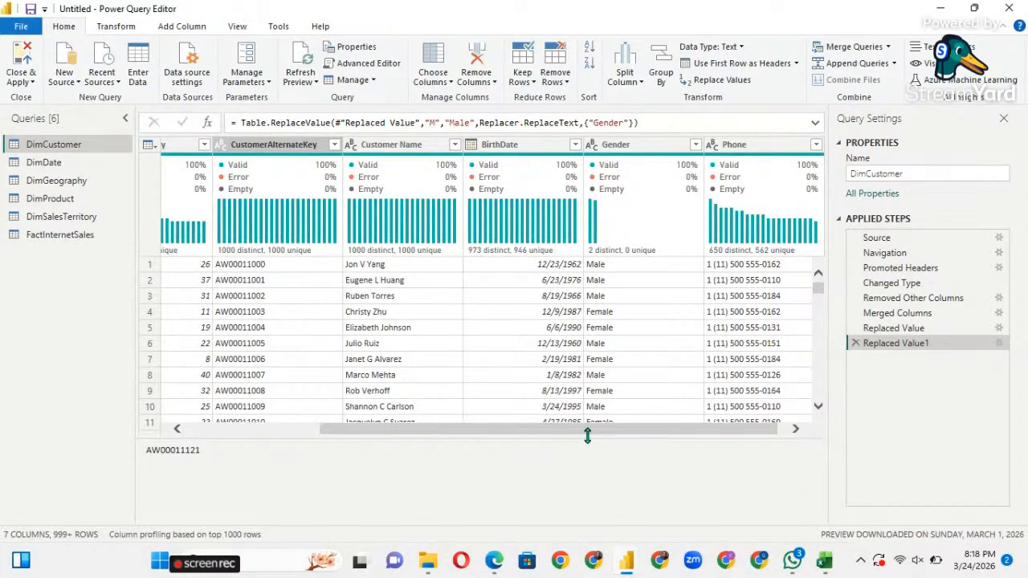
drag(584, 435, 584, 515)
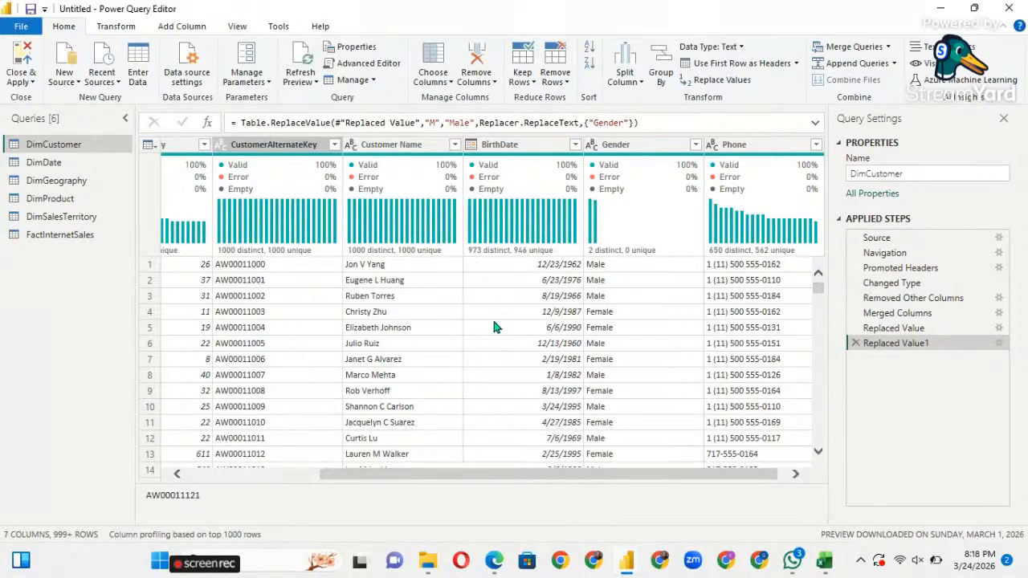
Switch to DimDate, clear its preview banner, and scroll across its 19 columns.
click(54, 167)
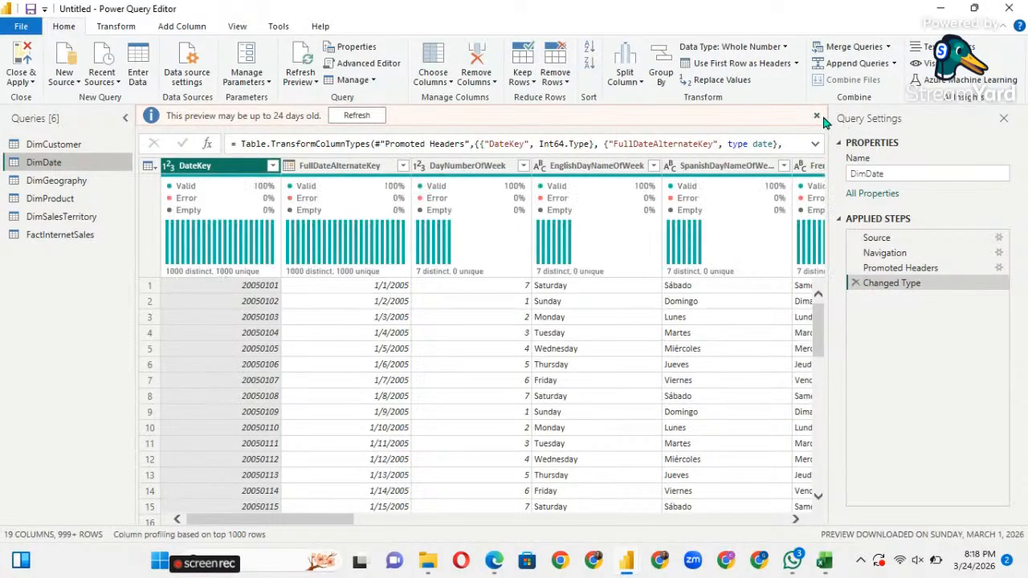
click(816, 116)
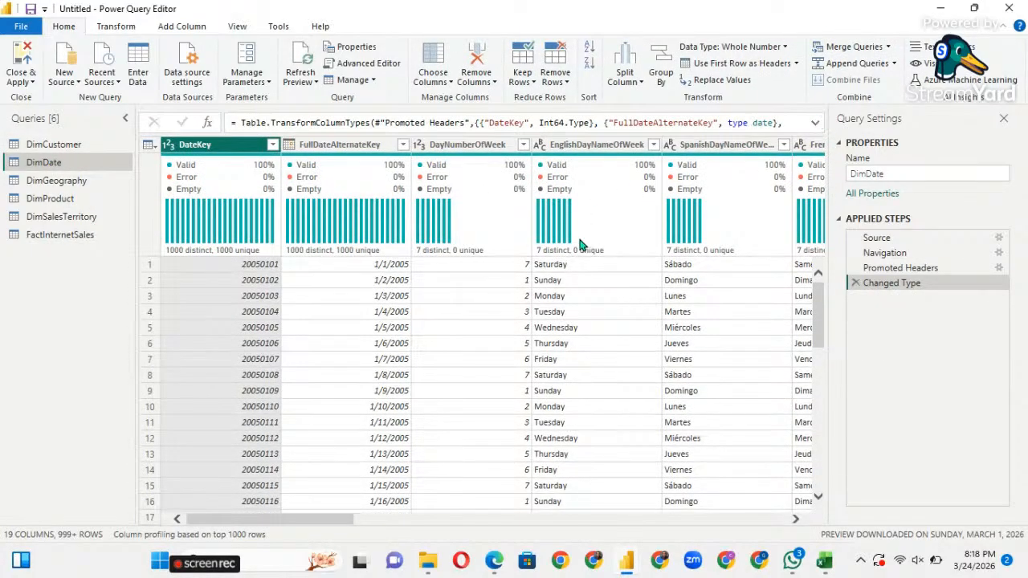
scroll(631, 308, right, 5)
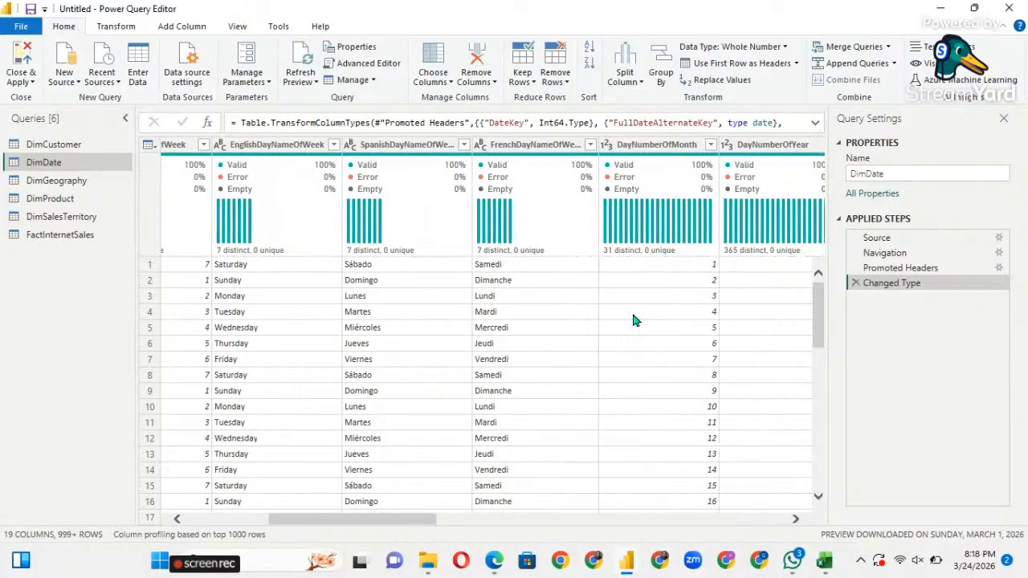
scroll(633, 316, right, 3)
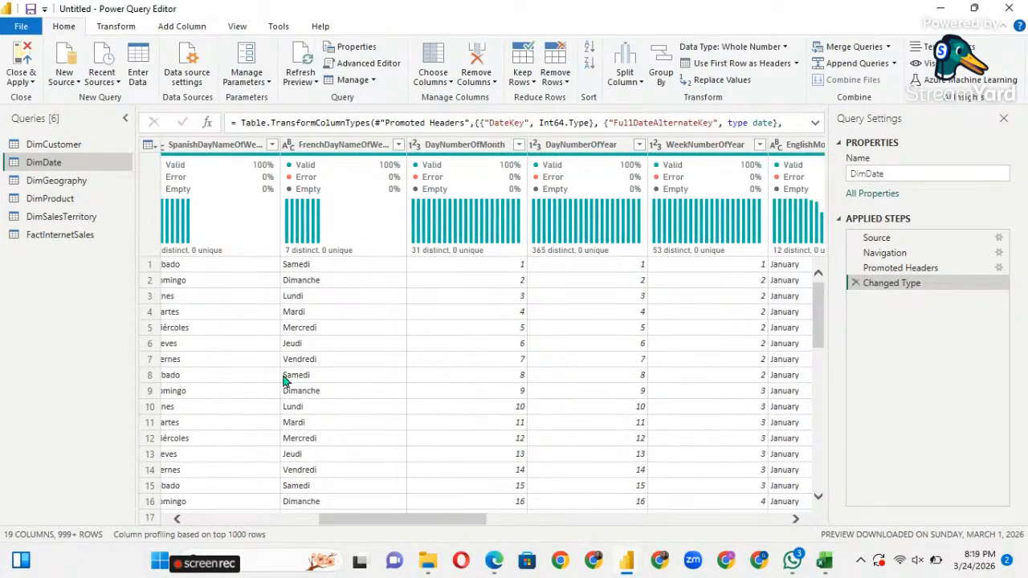
scroll(285, 381, left, 2)
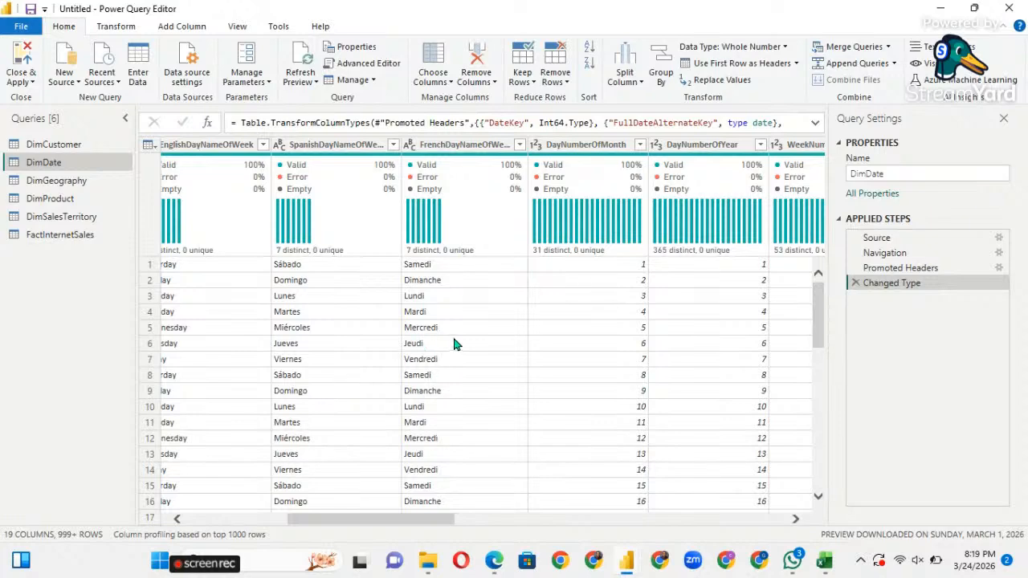
scroll(454, 343, right, 4)
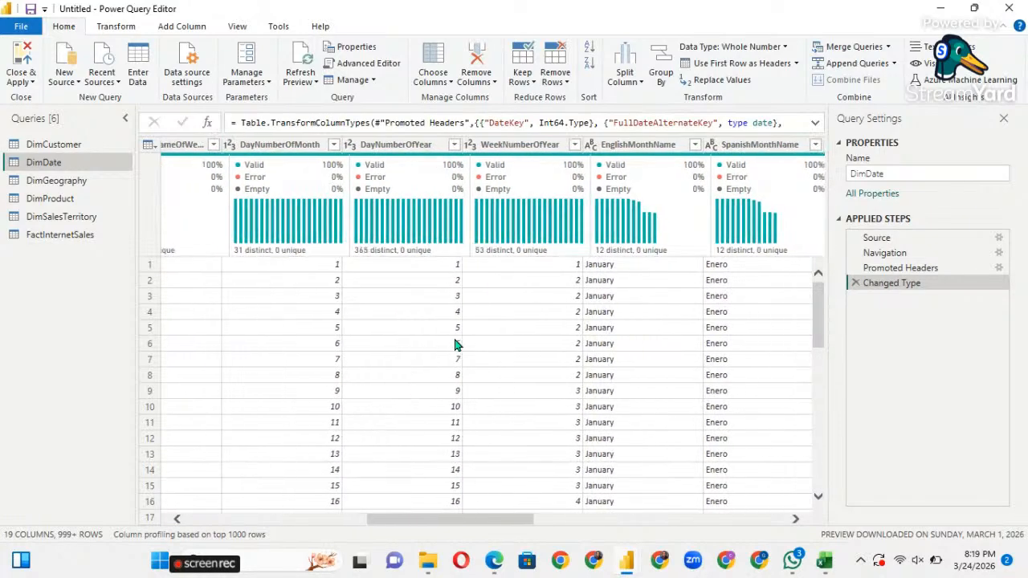
scroll(453, 344, left, 4)
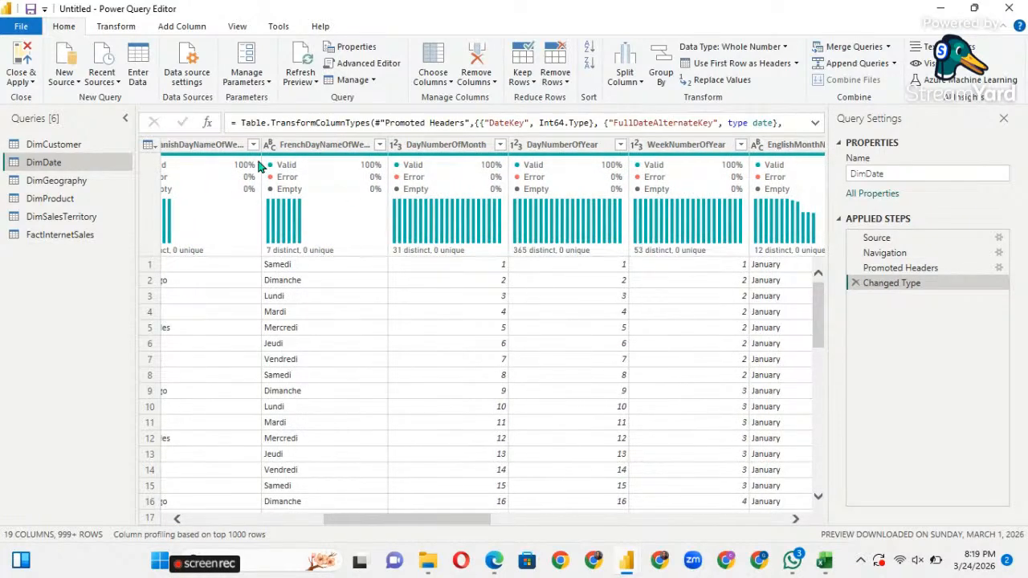
Keep 16 DimDate columns, including DateKey, English day/month names, CalendarQuarter and FiscalSemester.
click(450, 82)
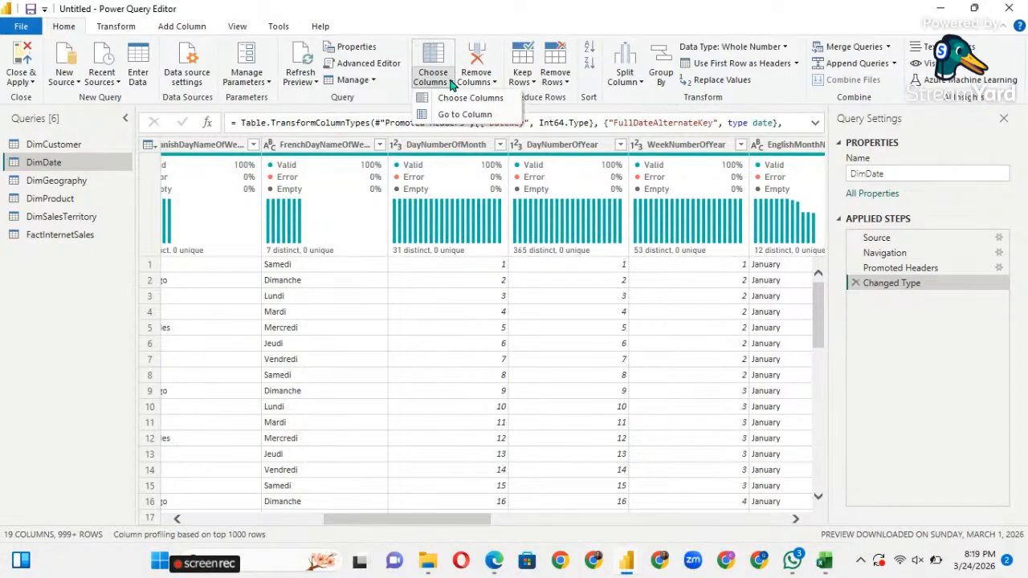
click(453, 98)
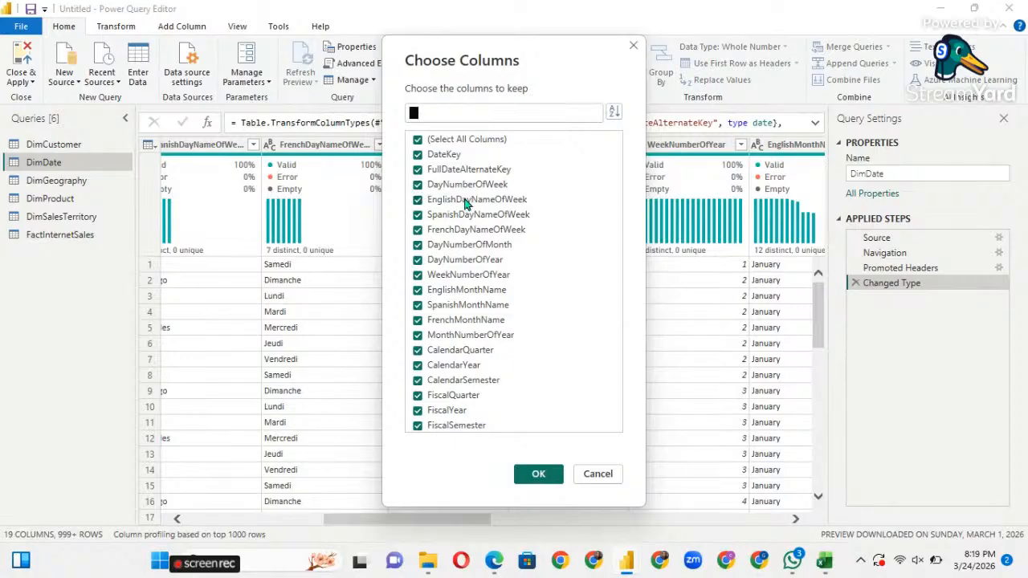
click(418, 141)
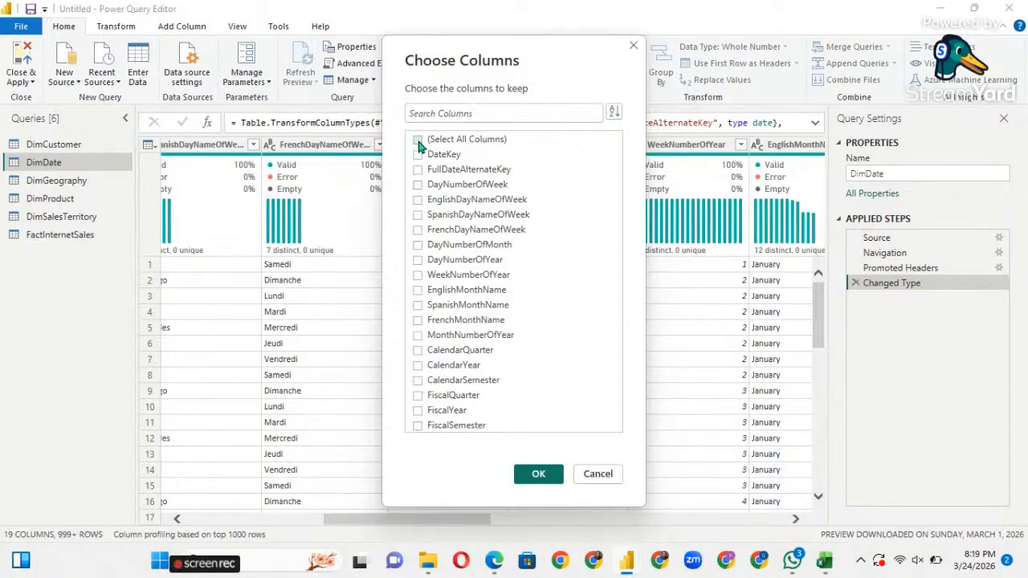
click(417, 154)
click(418, 199)
click(417, 290)
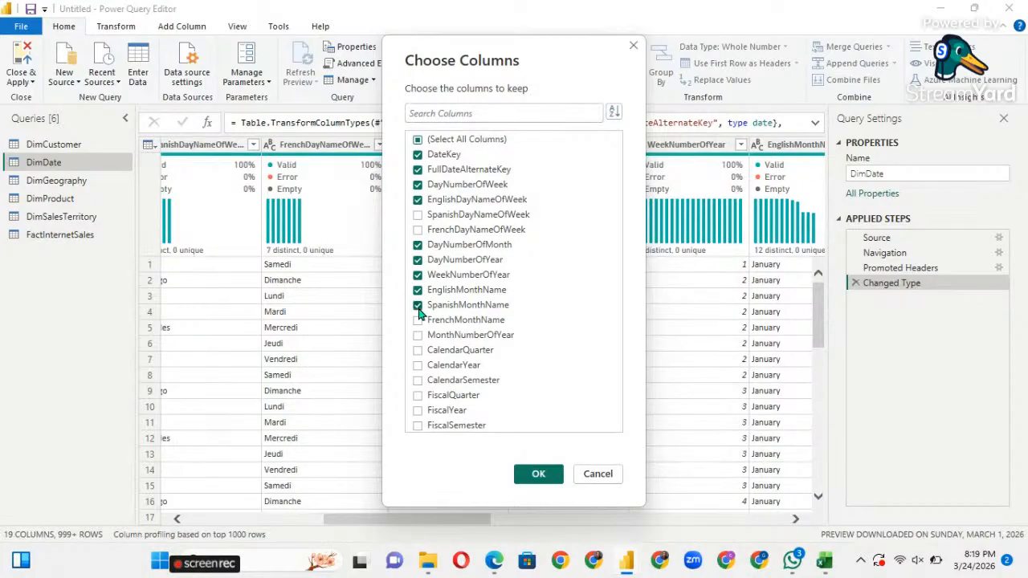
click(418, 351)
click(418, 425)
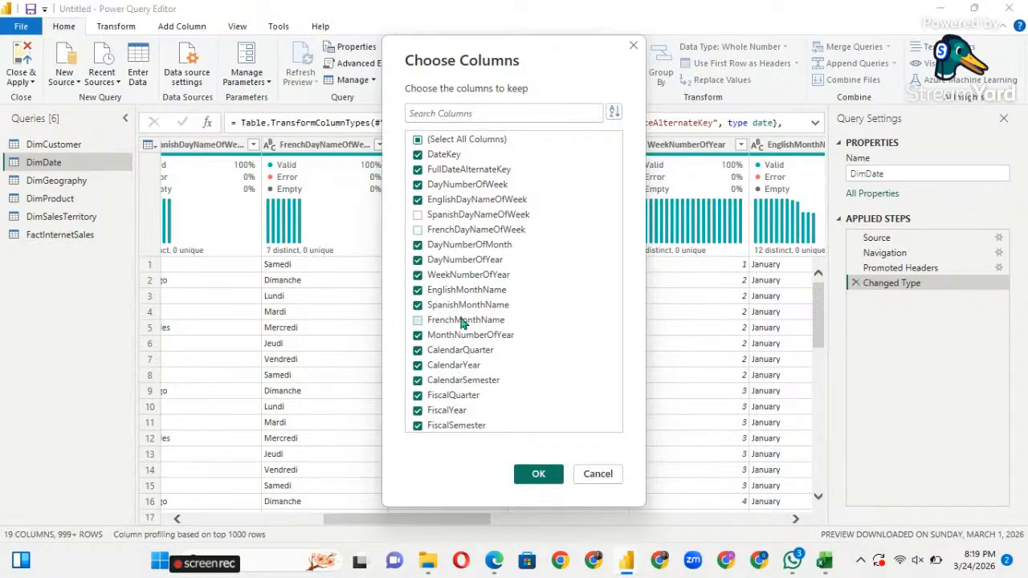
click(539, 474)
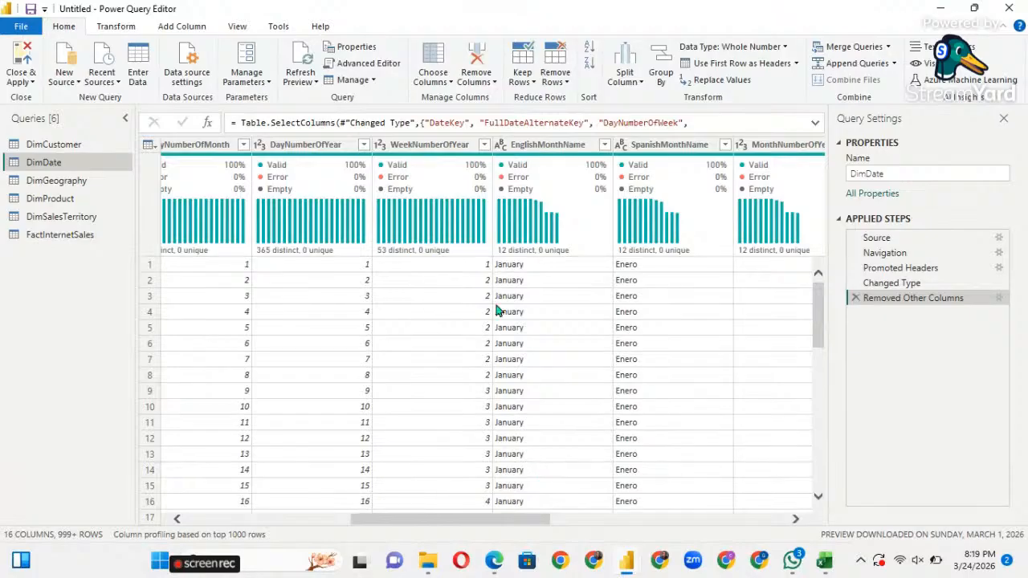
scroll(339, 342, left, 3)
scroll(339, 342, left, 3)
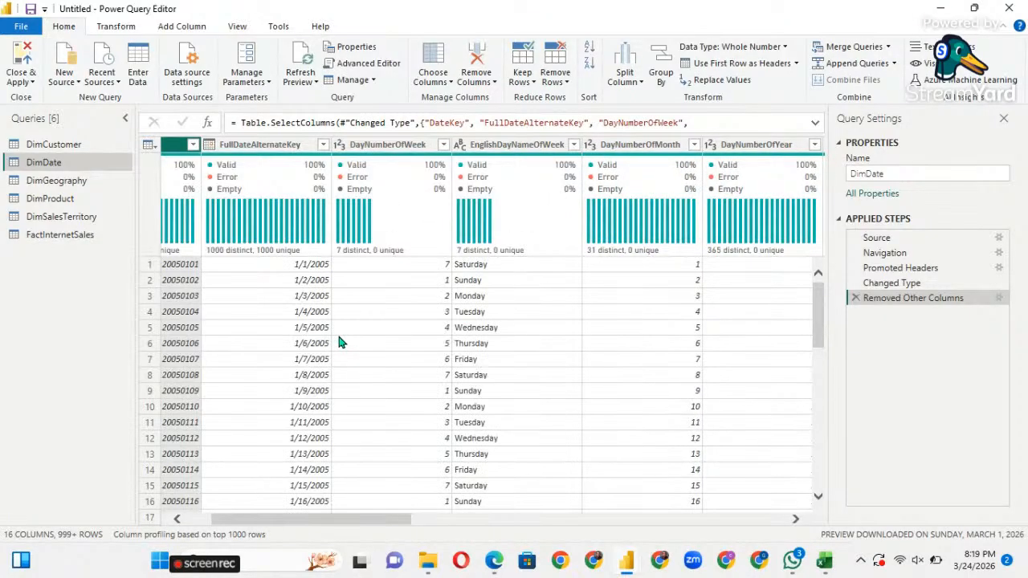
scroll(340, 342, left, 1)
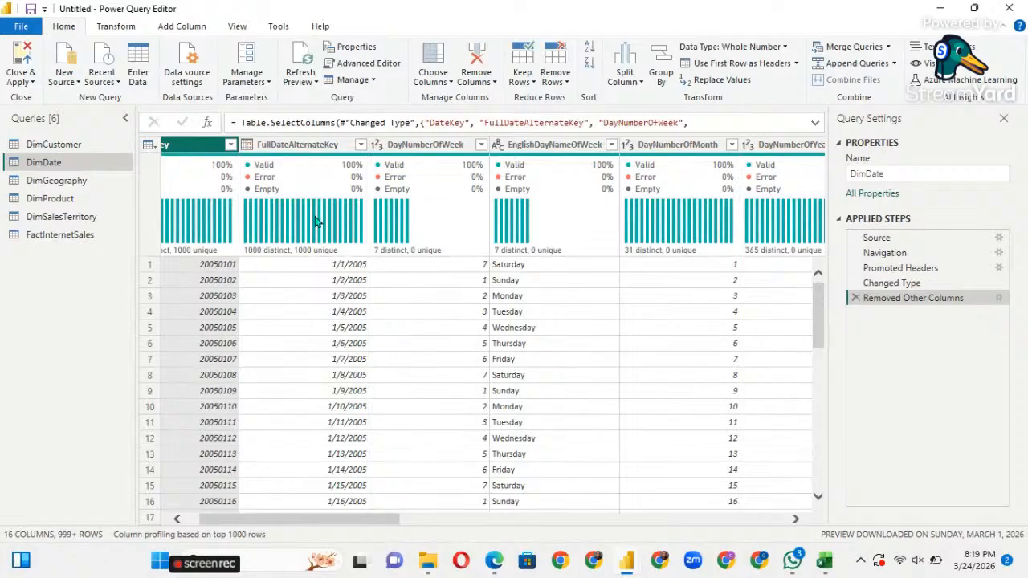
mouse_move(316, 222)
scroll(338, 364, down, 1)
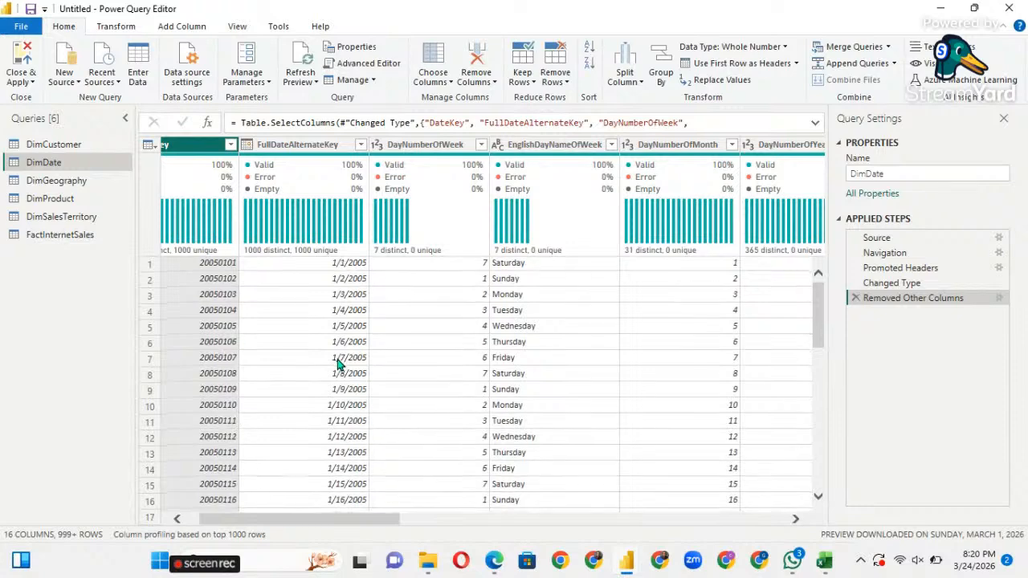
scroll(337, 361, down, 3)
scroll(337, 361, up, 3)
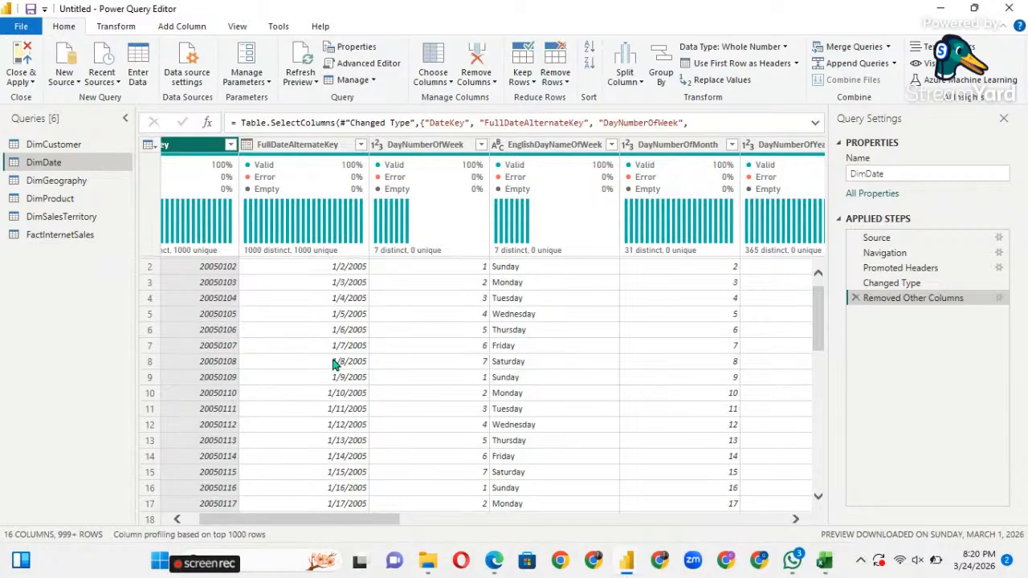
click(201, 329)
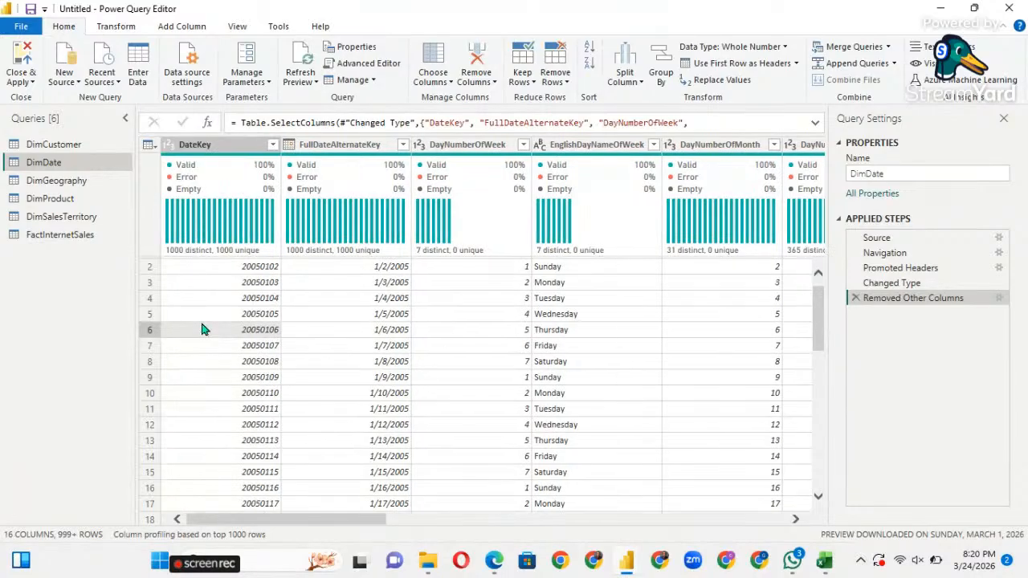
click(362, 151)
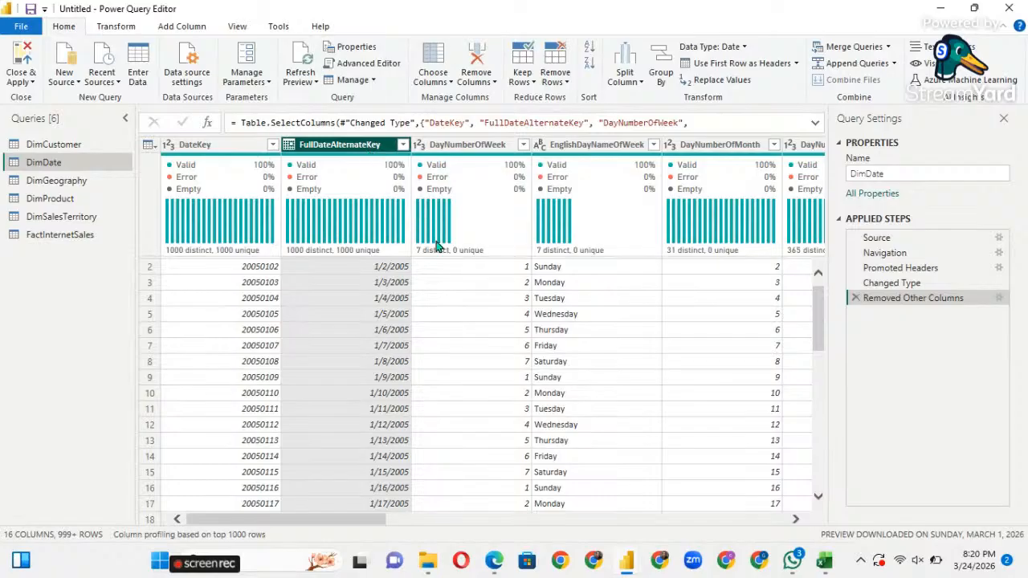
click(360, 331)
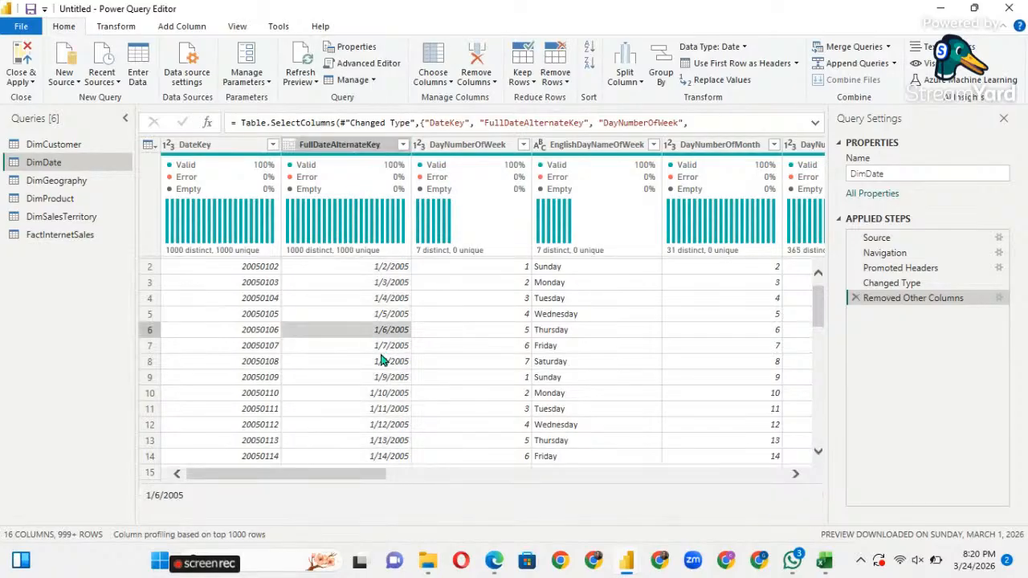
scroll(384, 341, down, 3)
scroll(384, 341, down, 12)
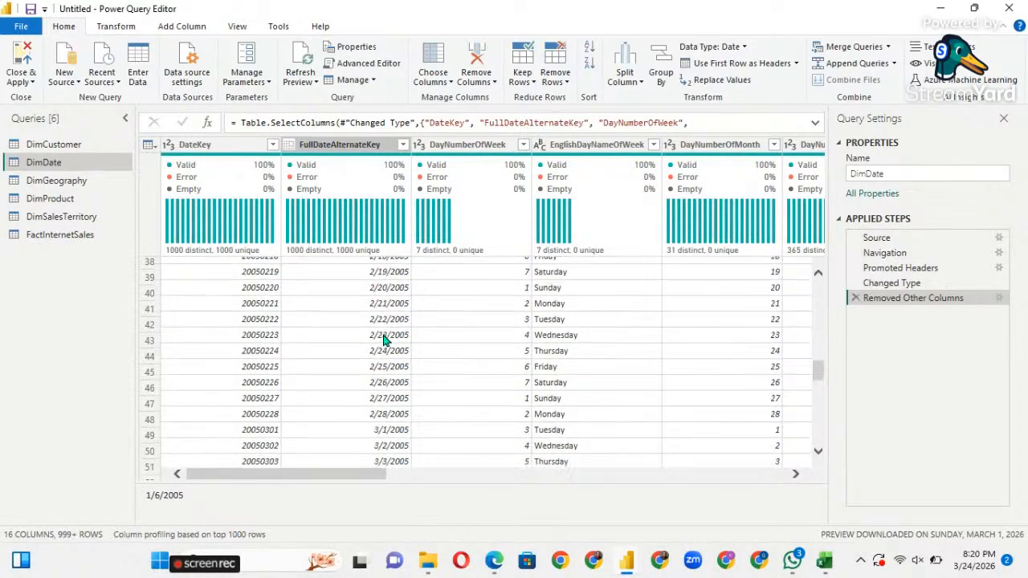
scroll(383, 342, up, 15)
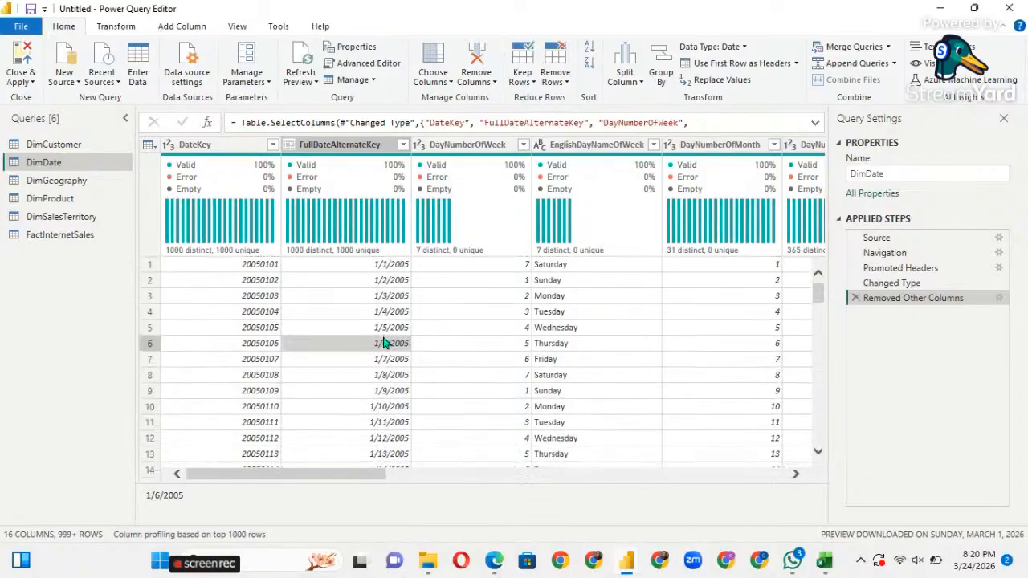
Switch to DimGeography, clear its preview banner, and scroll through its 655 rows.
click(71, 184)
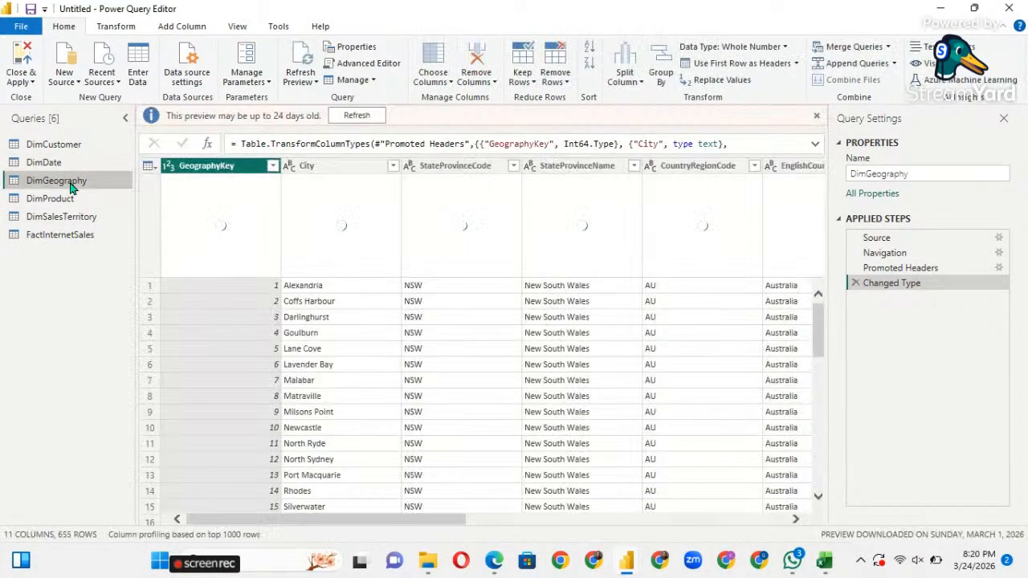
click(817, 117)
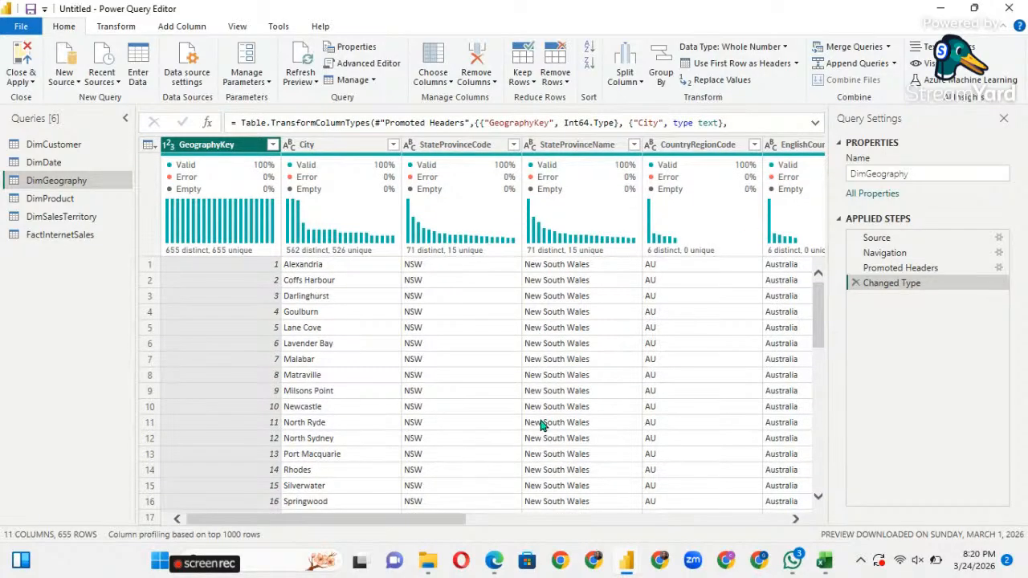
scroll(541, 425, down, 5)
scroll(541, 425, up, 5)
scroll(542, 425, down, 3)
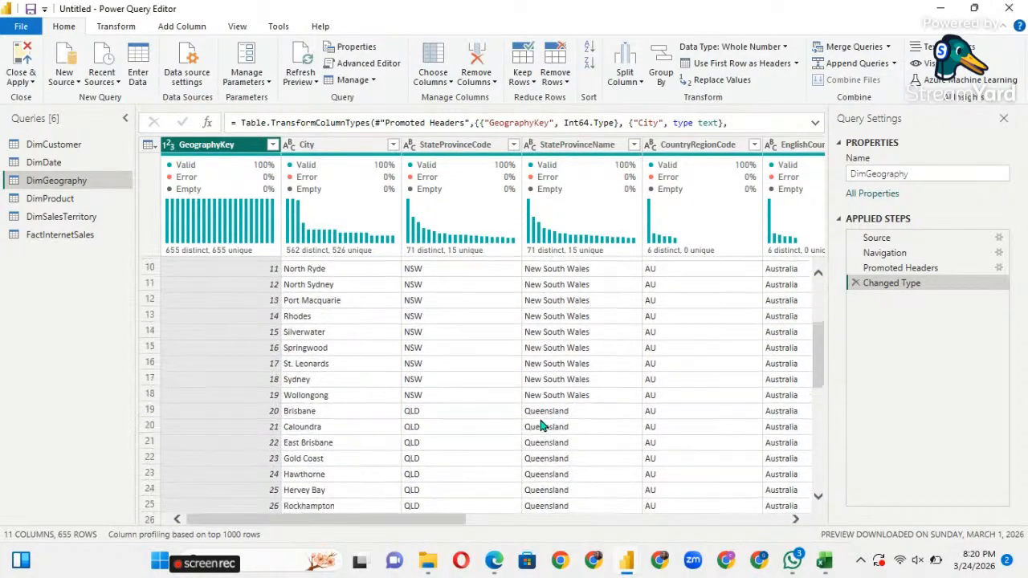
scroll(541, 426, down, 6)
scroll(541, 426, up, 9)
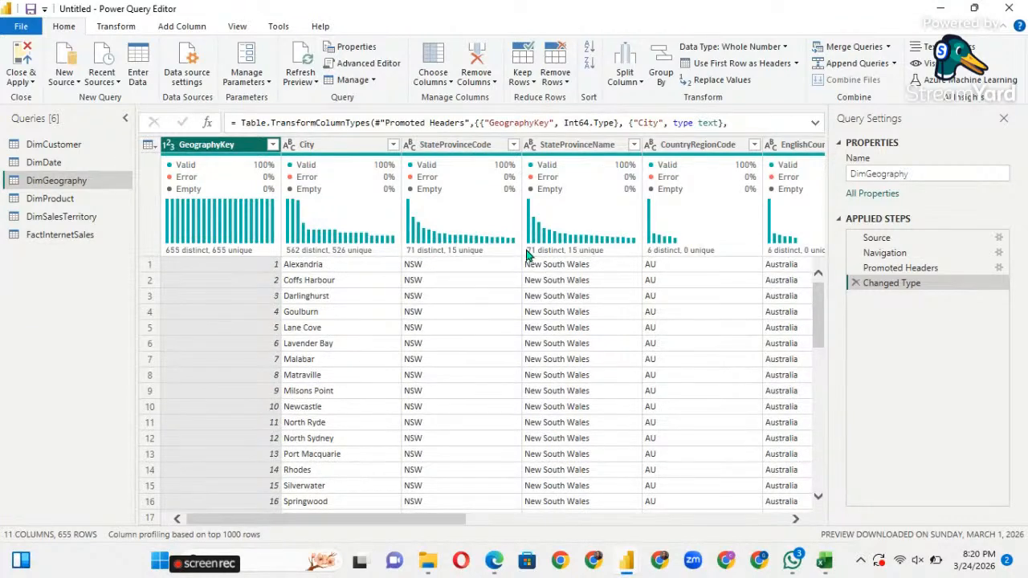
Untick IpAddressLocator, FrenchCountryRegionName and StateProvinceCode in Choose Columns, leaving six DimGeography columns.
click(450, 91)
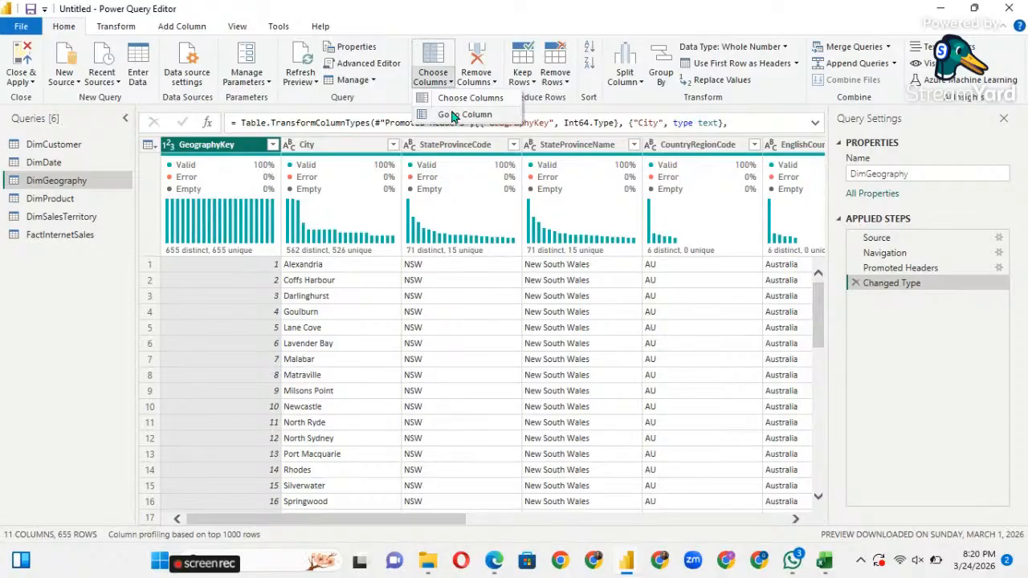
click(454, 99)
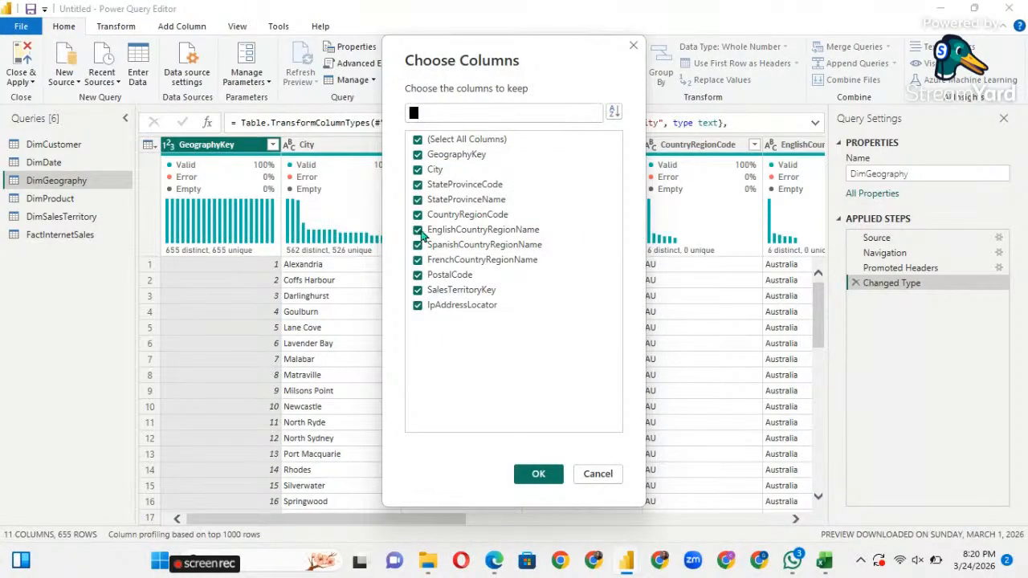
click(419, 309)
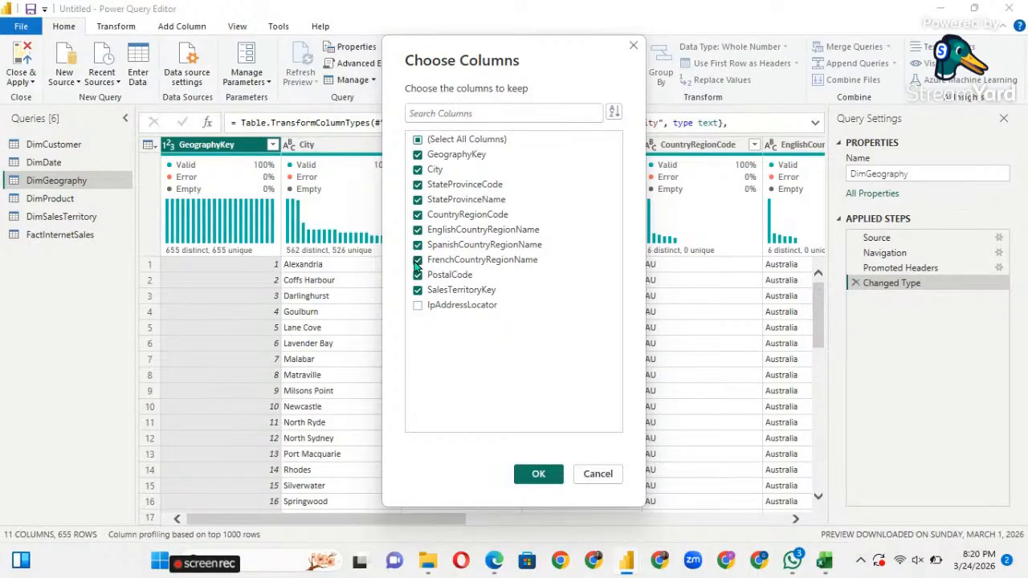
click(418, 261)
click(417, 187)
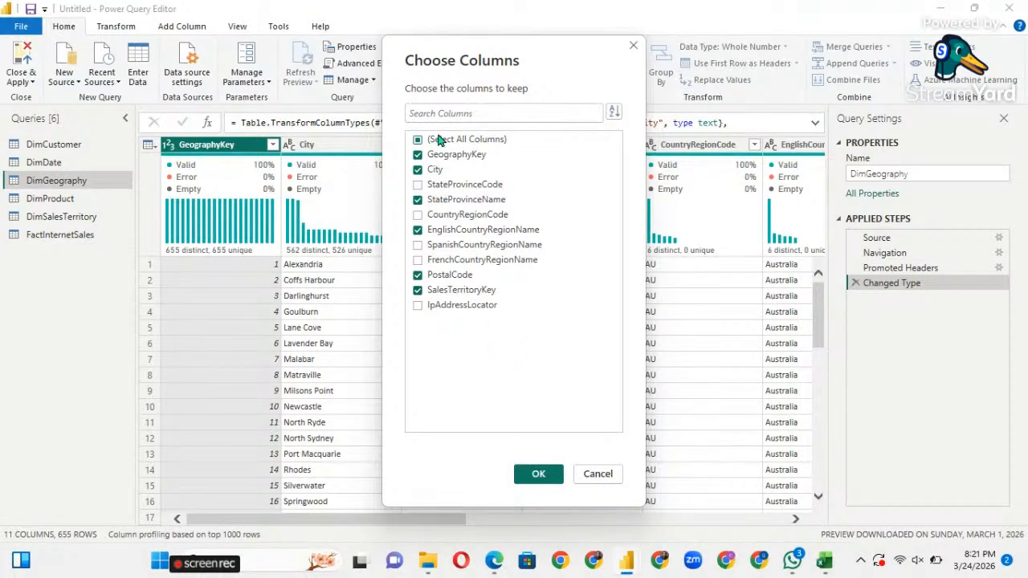
click(538, 475)
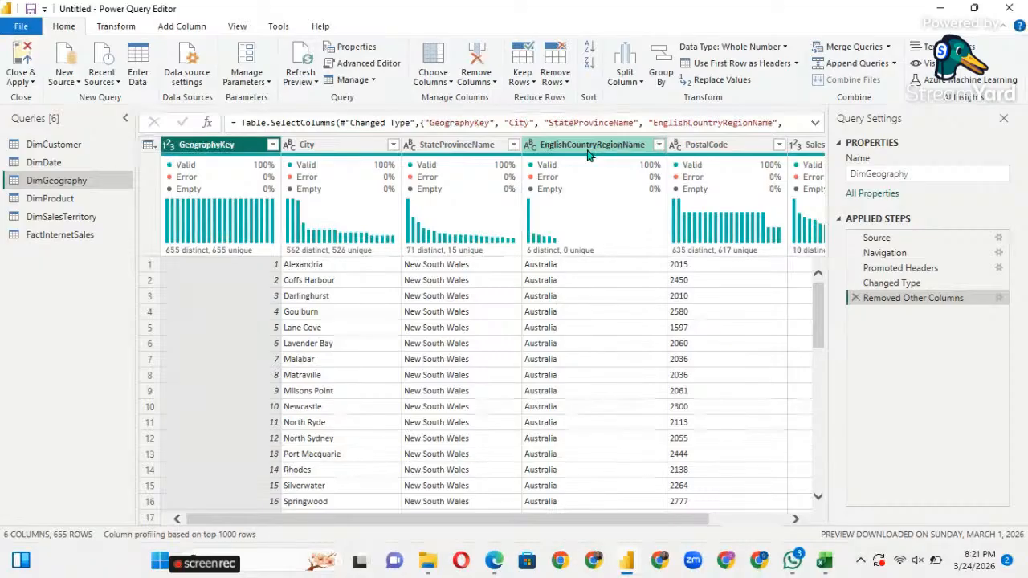
scroll(563, 375, down, 12)
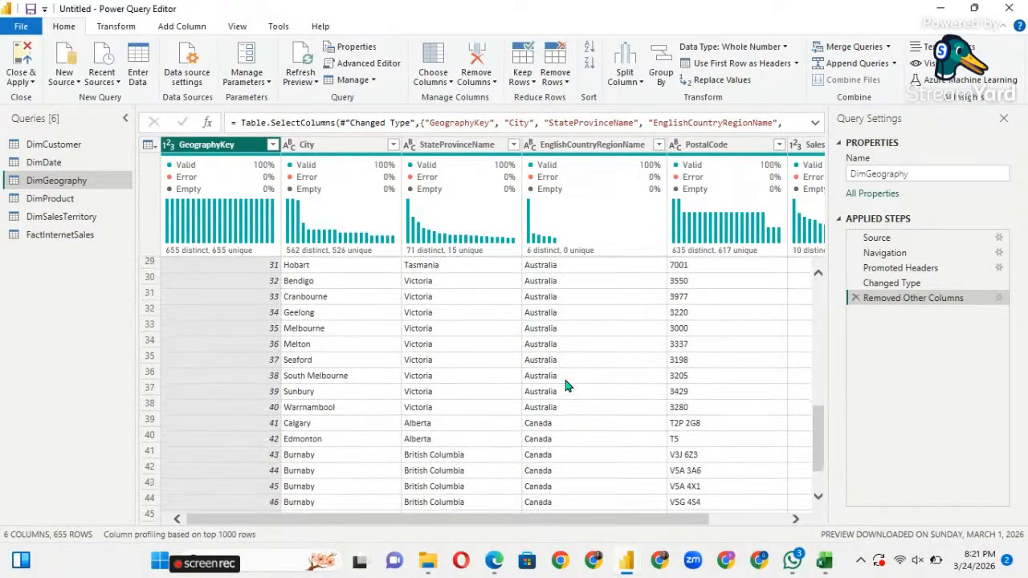
scroll(564, 385, down, 20)
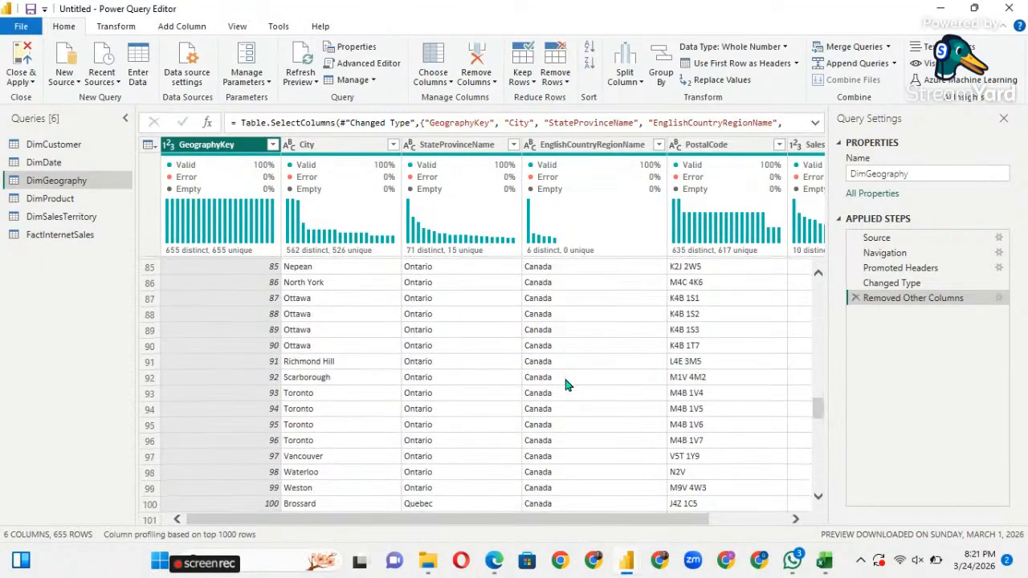
Rename EnglishCountryRegionName to Country and StateProvinceName to Province.
double_click(566, 148)
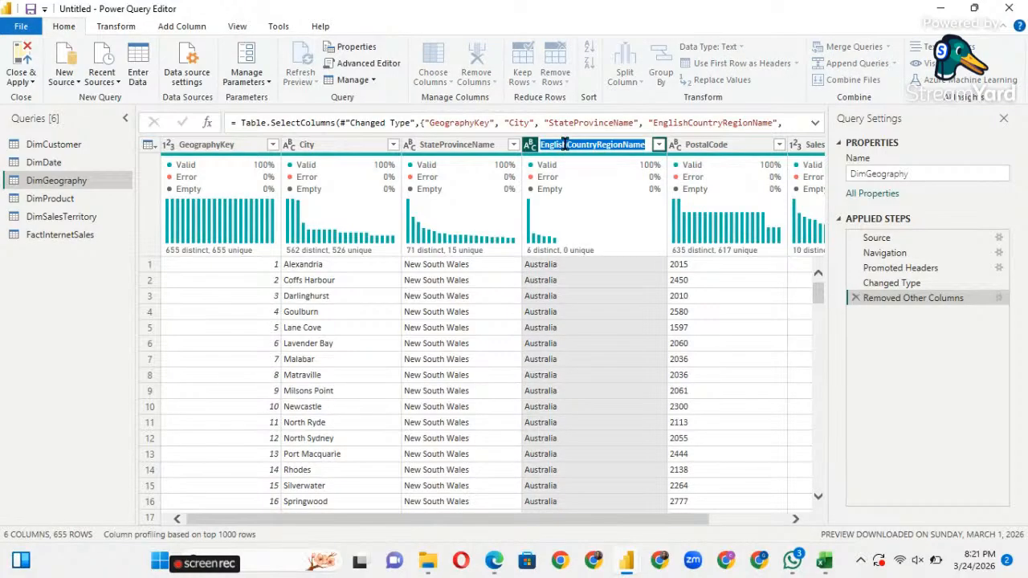
text(C)
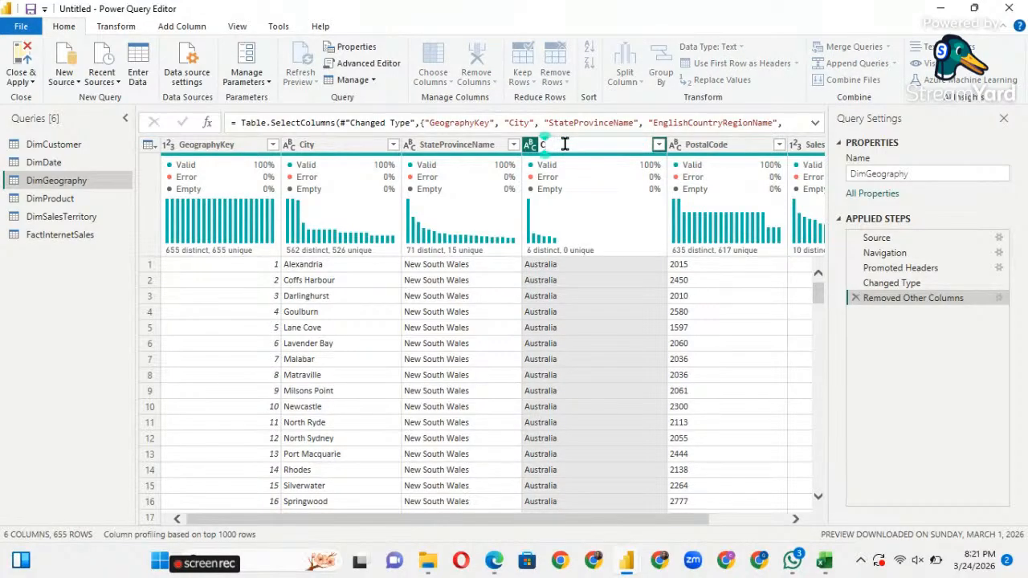
text(ountry)
key(Return)
double_click(452, 147)
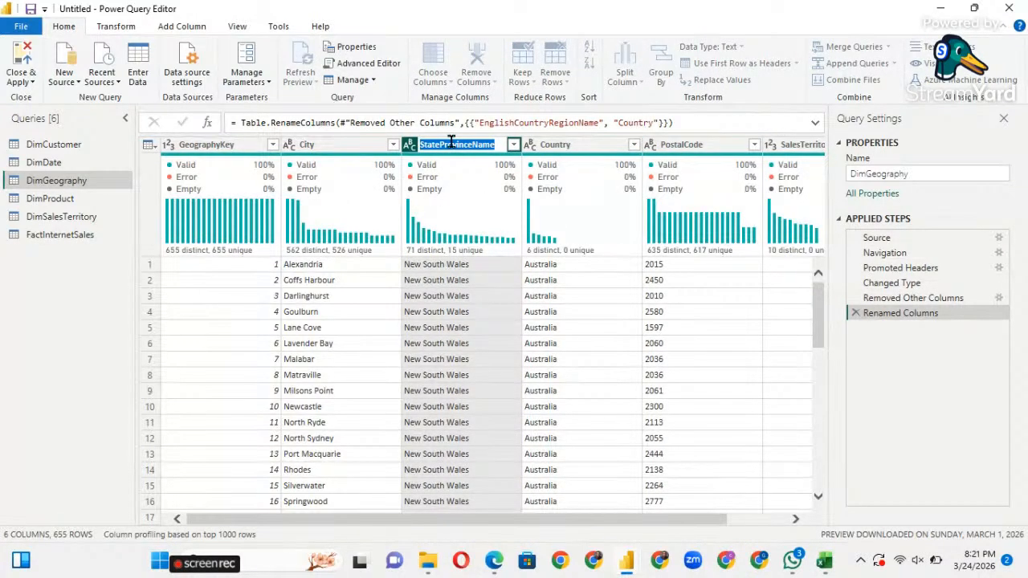
text(rovince)
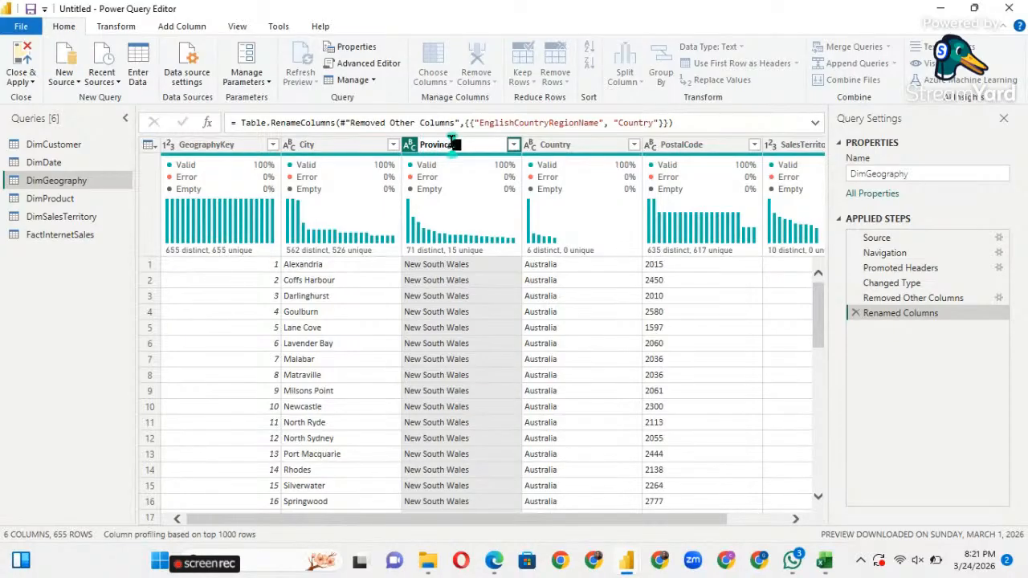
key(Escape)
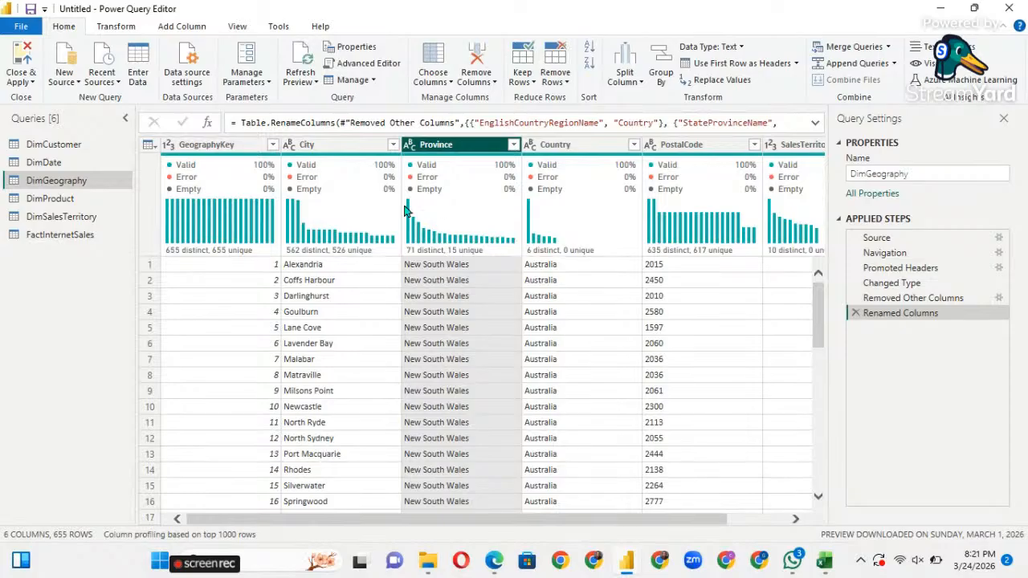
scroll(594, 312, right, 2)
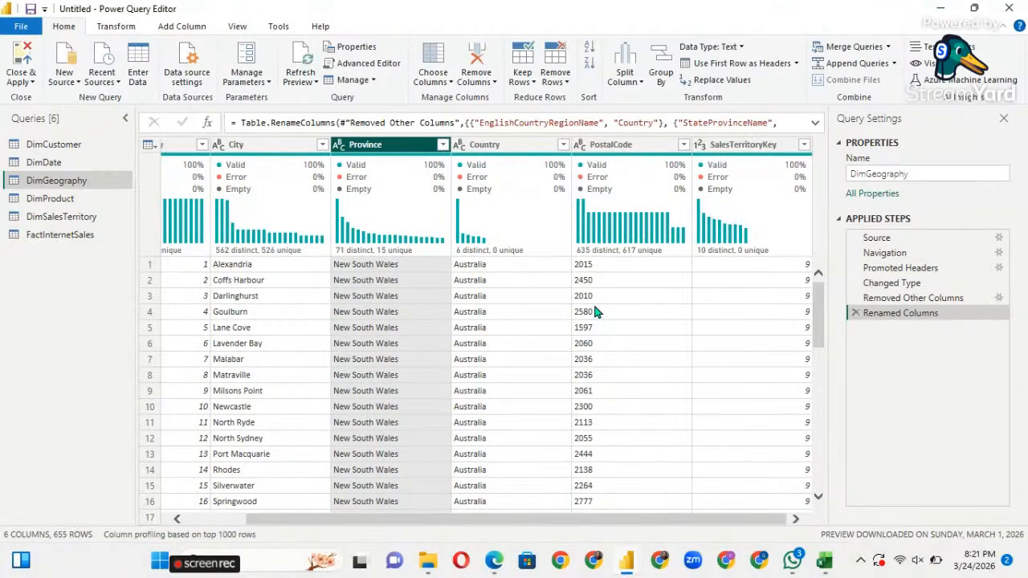
Remove the PostalCode column from DimGeography.
click(597, 147)
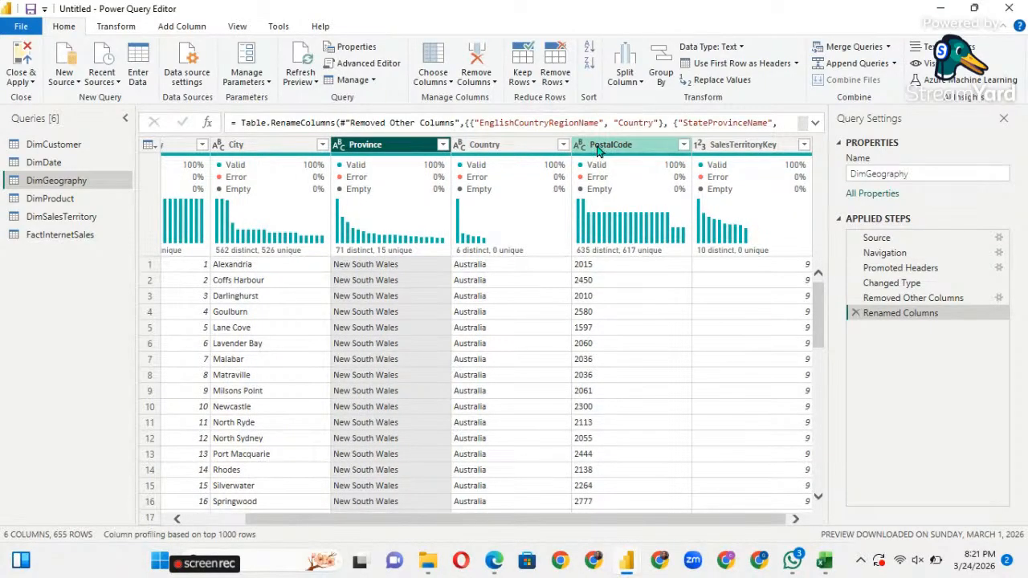
right_click(597, 151)
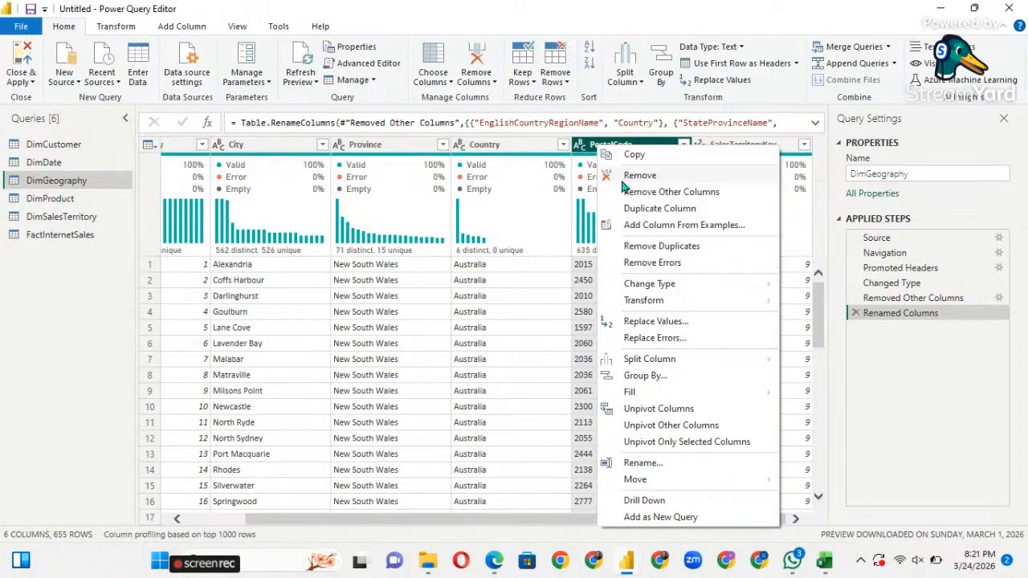
click(621, 177)
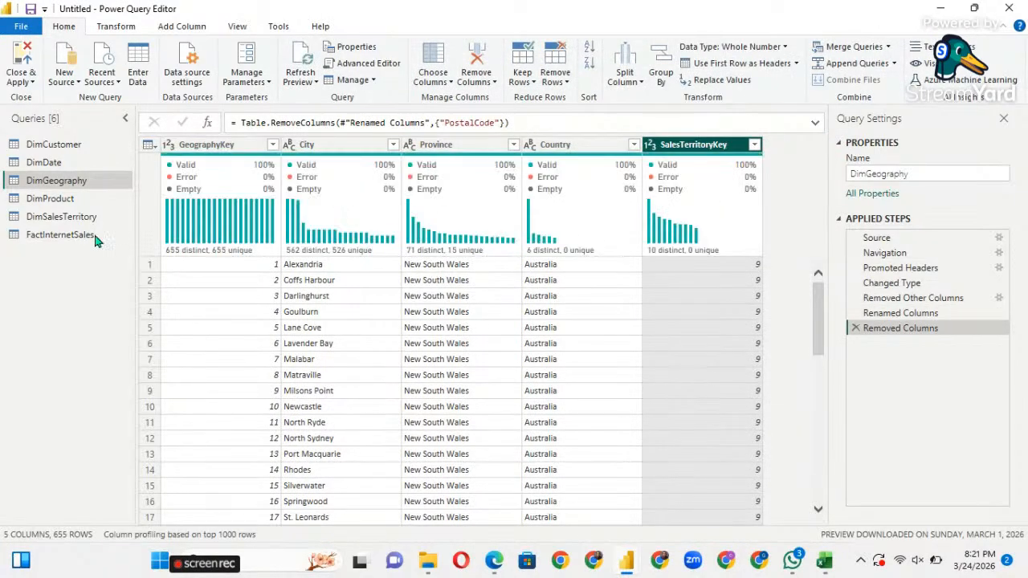
Switch to the DimProduct query and dismiss the stale preview notice.
click(72, 201)
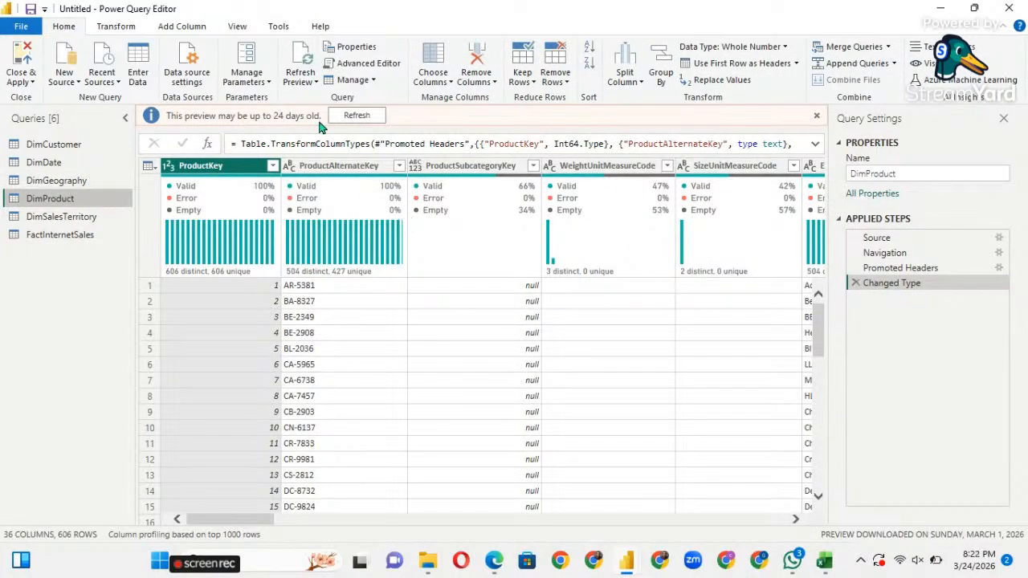
click(815, 118)
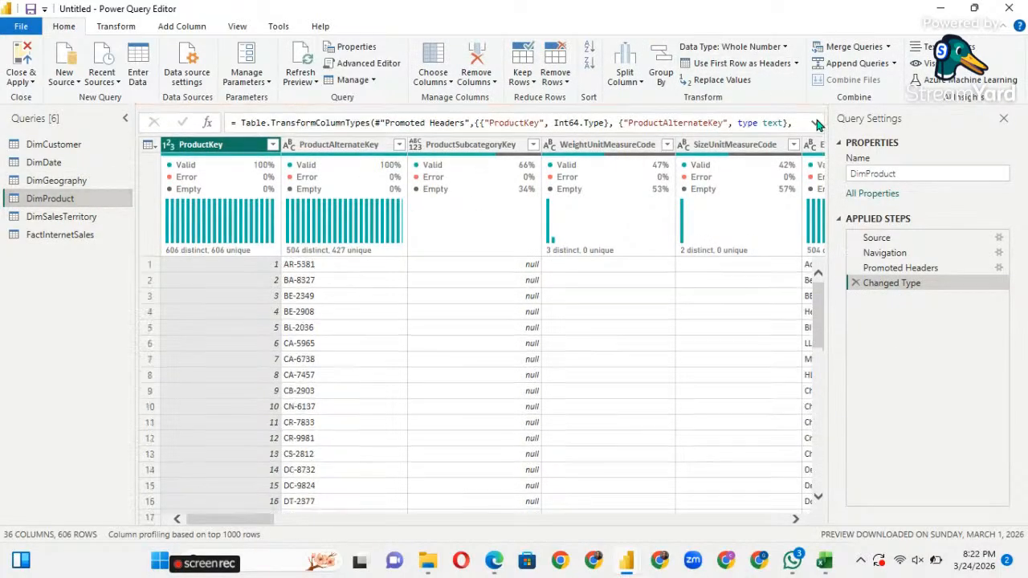
click(448, 83)
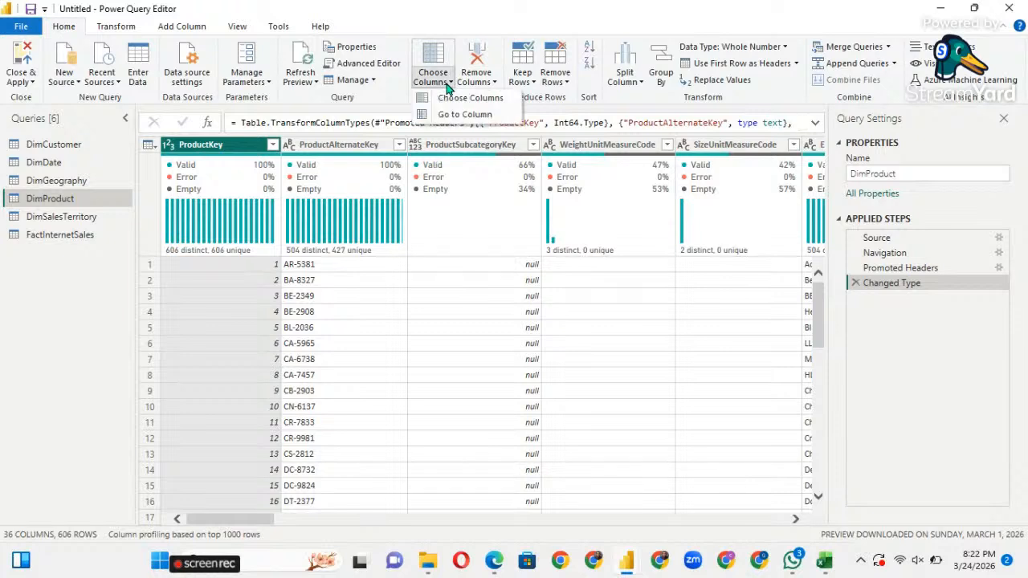
In Choose Columns, clear all and tick ProductKey, ProductAlternateKey, ProductSubcategoryKey, WeightUnitMeasureCode, EnglishProductName.
click(450, 99)
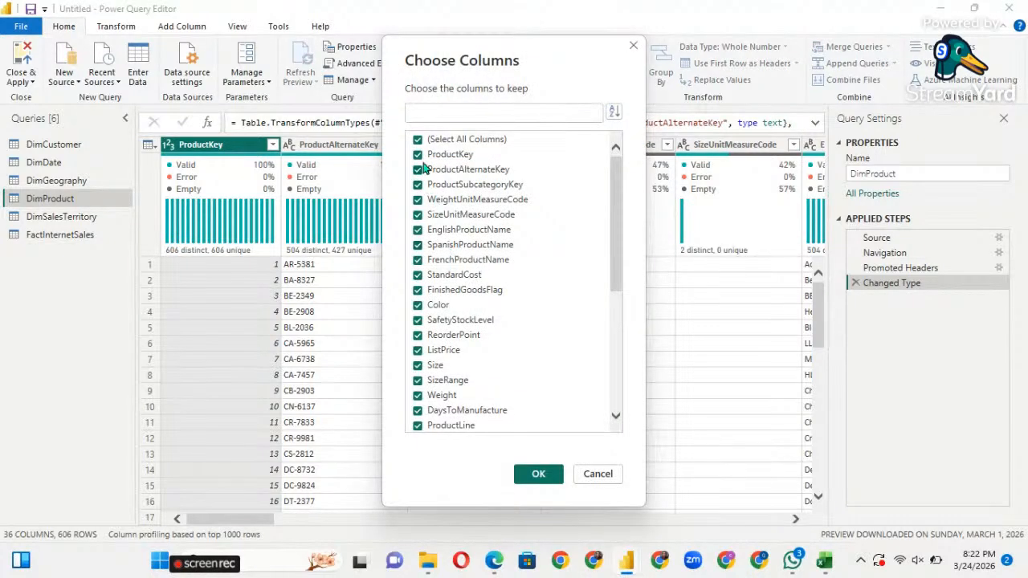
click(418, 141)
click(418, 154)
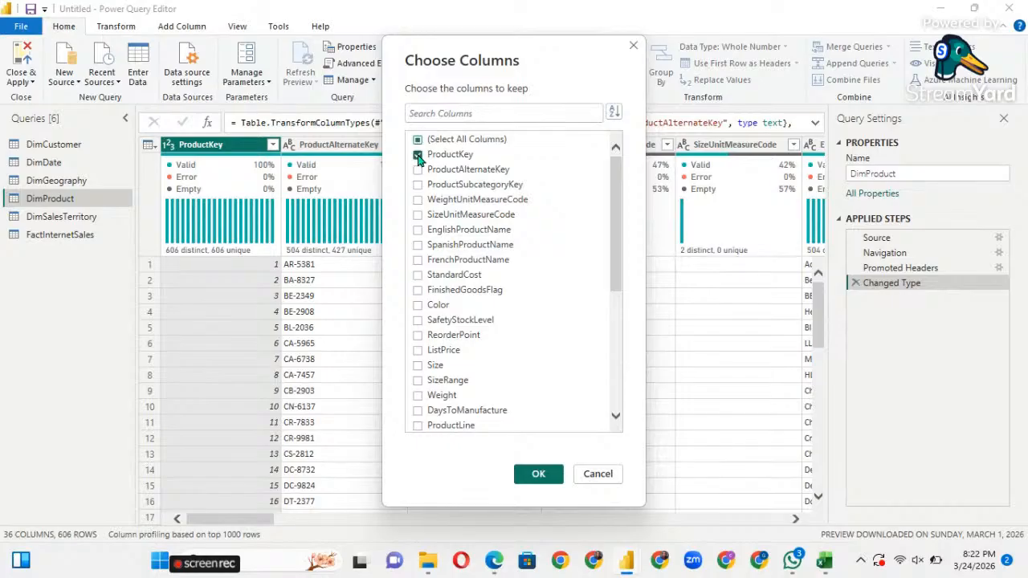
click(417, 169)
click(417, 184)
click(418, 199)
click(418, 229)
Also tick Color, StartDate, EndDate and Status, and apply to keep ten columns.
scroll(425, 271, down, 3)
scroll(430, 271, up, 1)
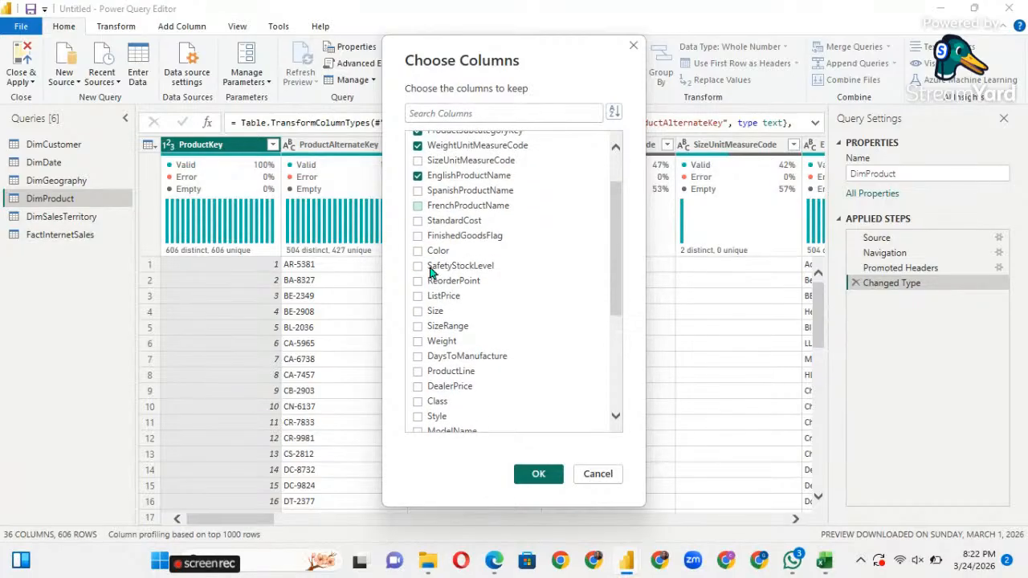
click(418, 252)
scroll(431, 302, down, 5)
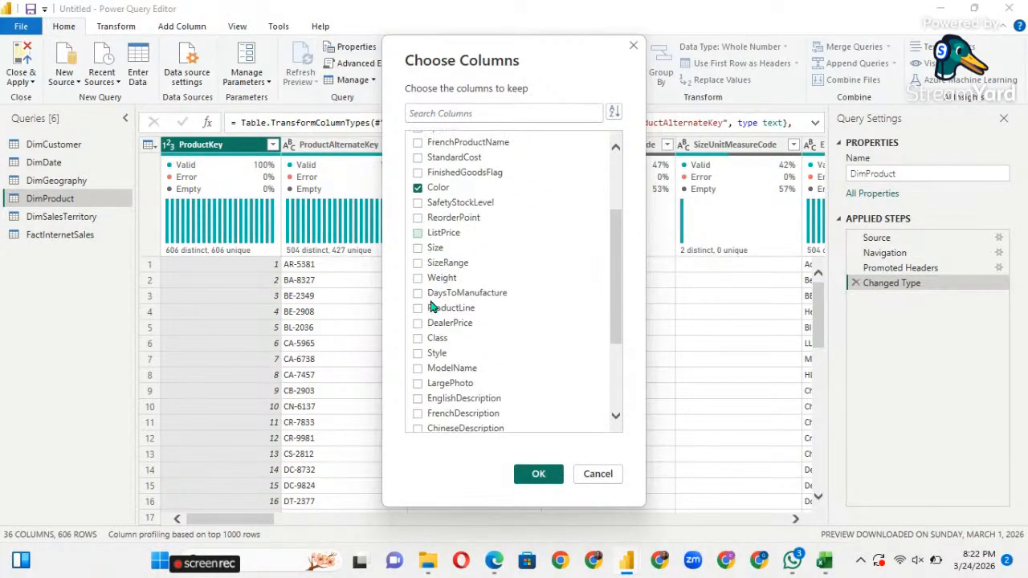
scroll(432, 305, down, 1)
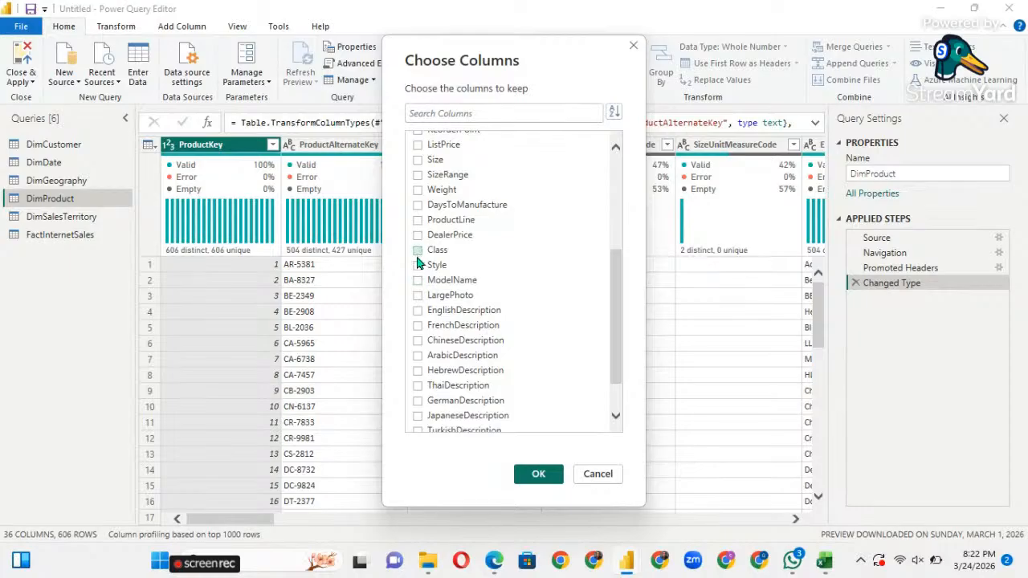
scroll(434, 342, down, 2)
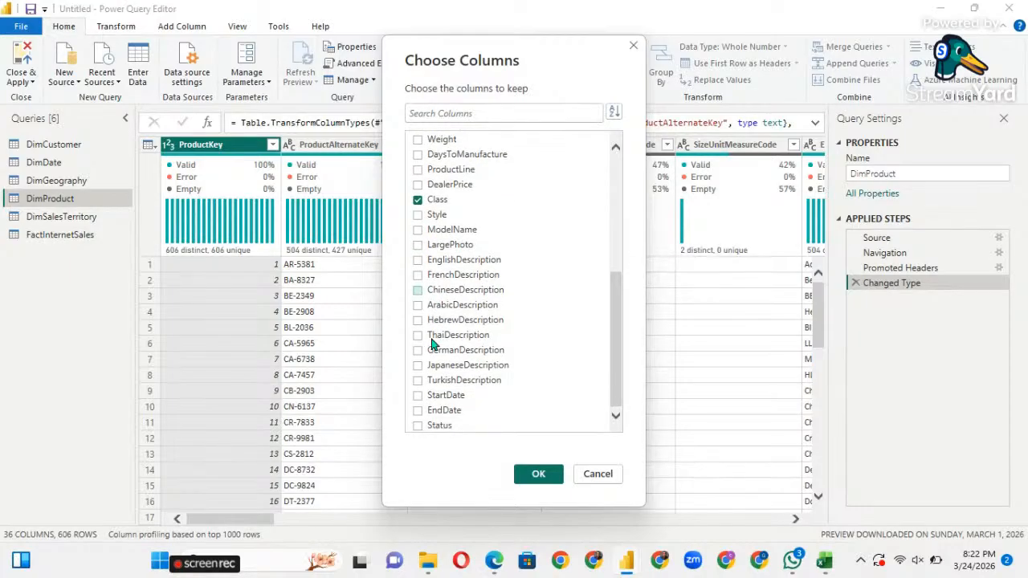
click(418, 411)
click(418, 396)
click(418, 425)
click(532, 476)
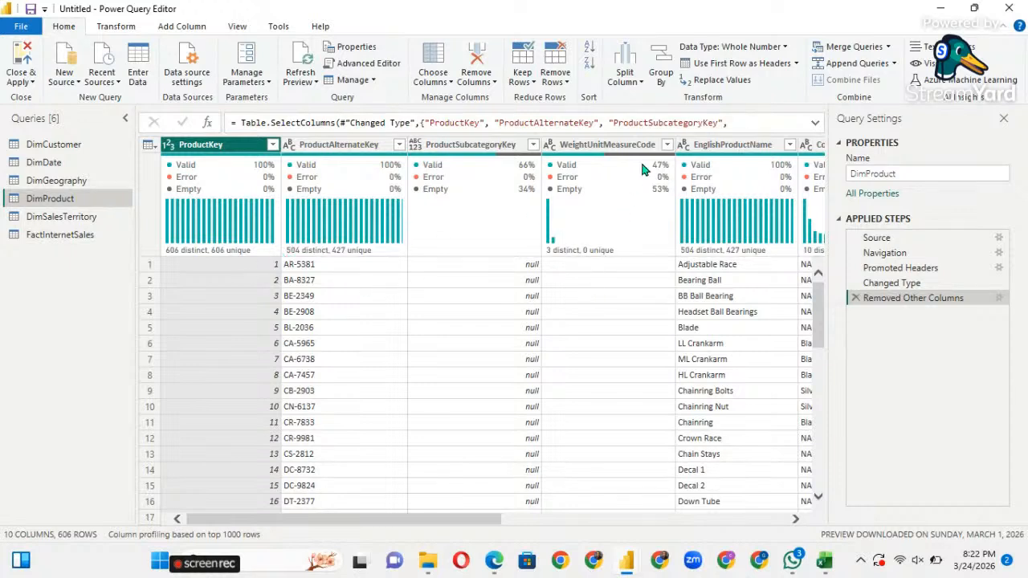
Change DimProduct's EnglishProductName header to Product Name.
mouse_move(641, 165)
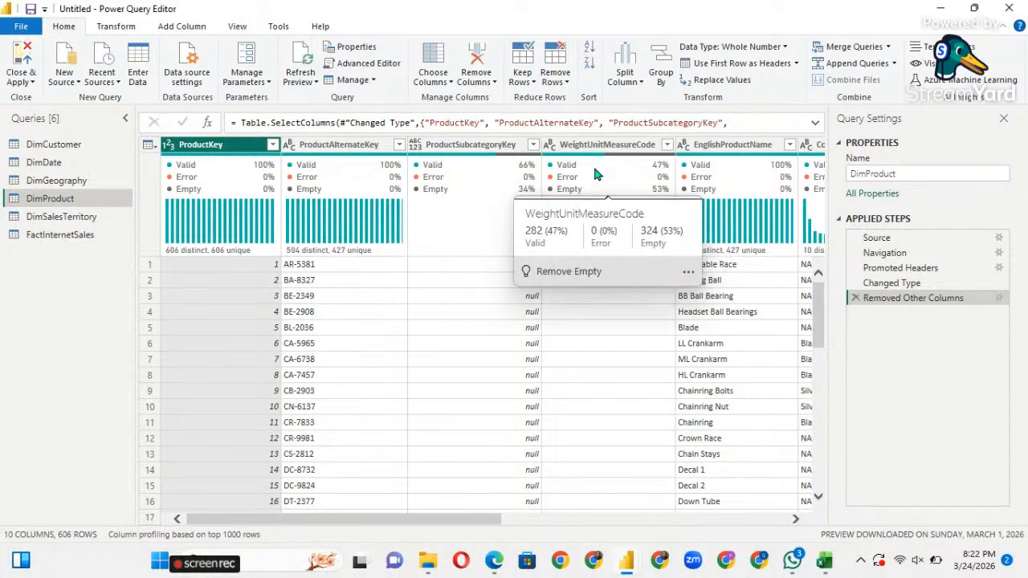
click(610, 146)
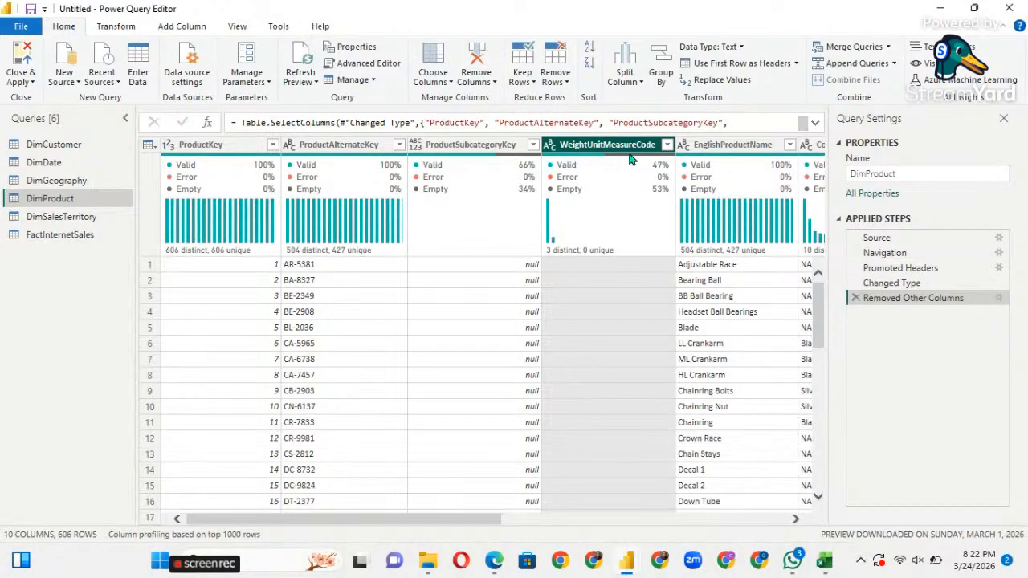
click(734, 146)
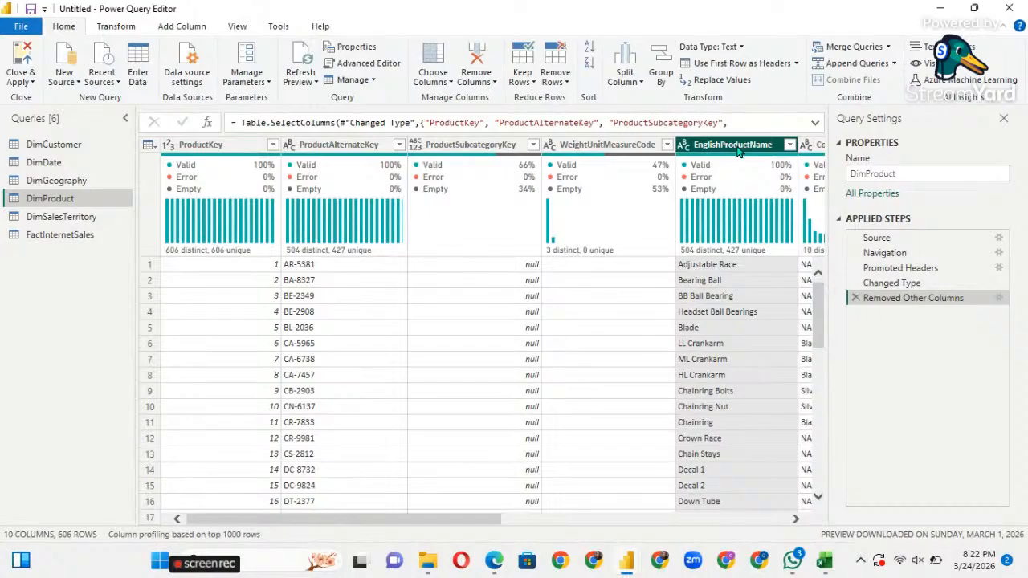
double_click(734, 146)
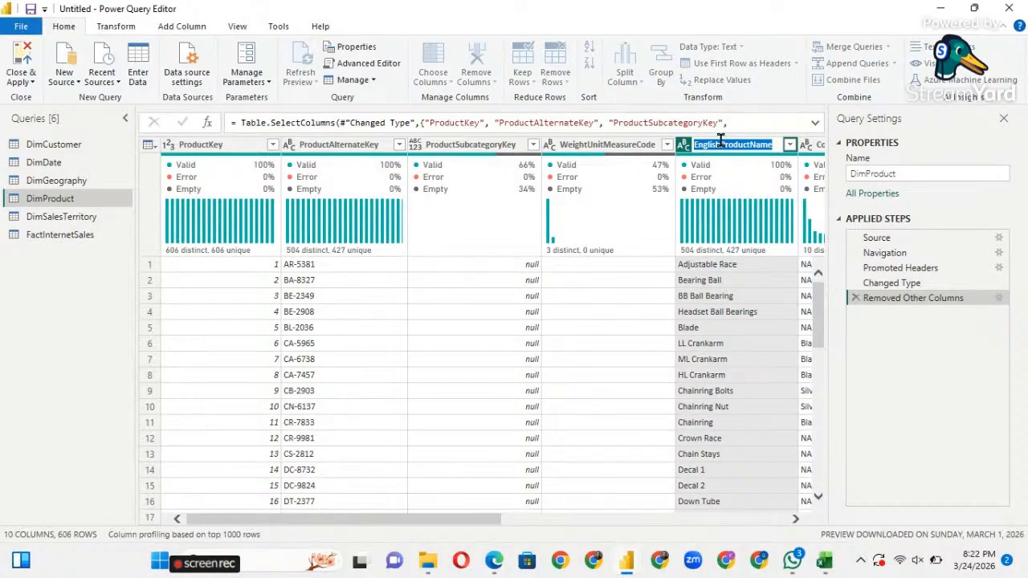
text(Product)
text(Name)
key(Return)
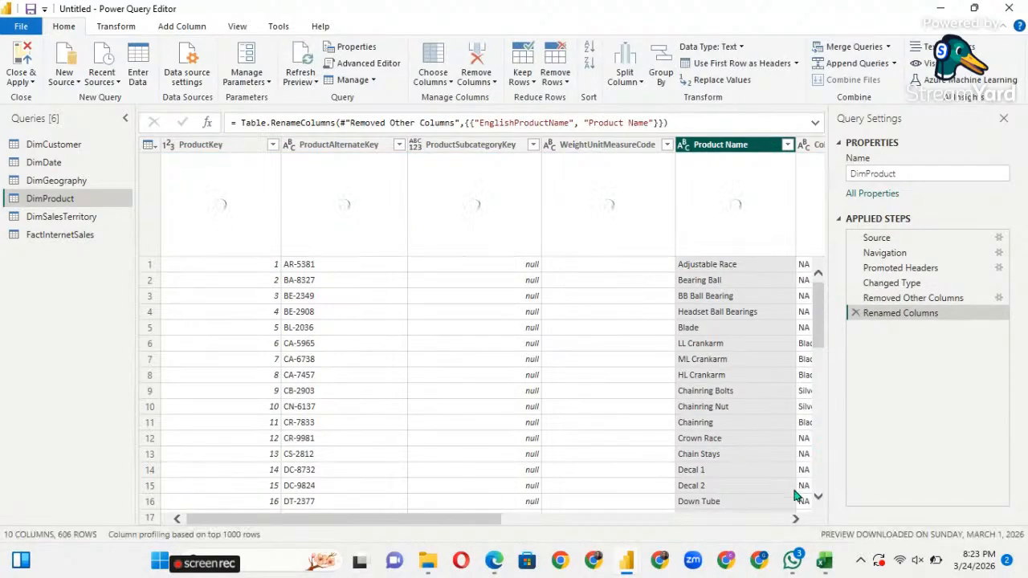
click(796, 519)
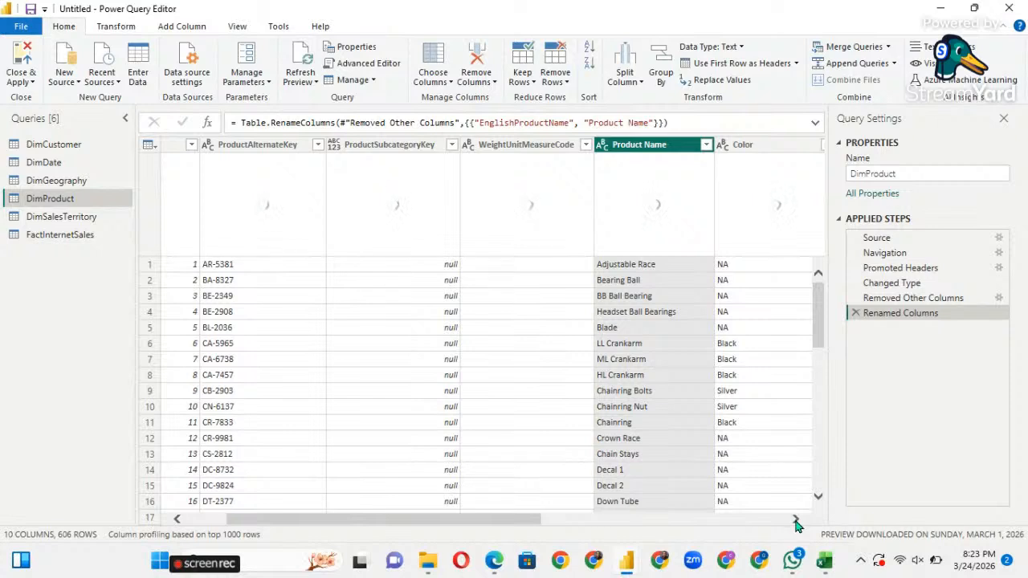
click(796, 519)
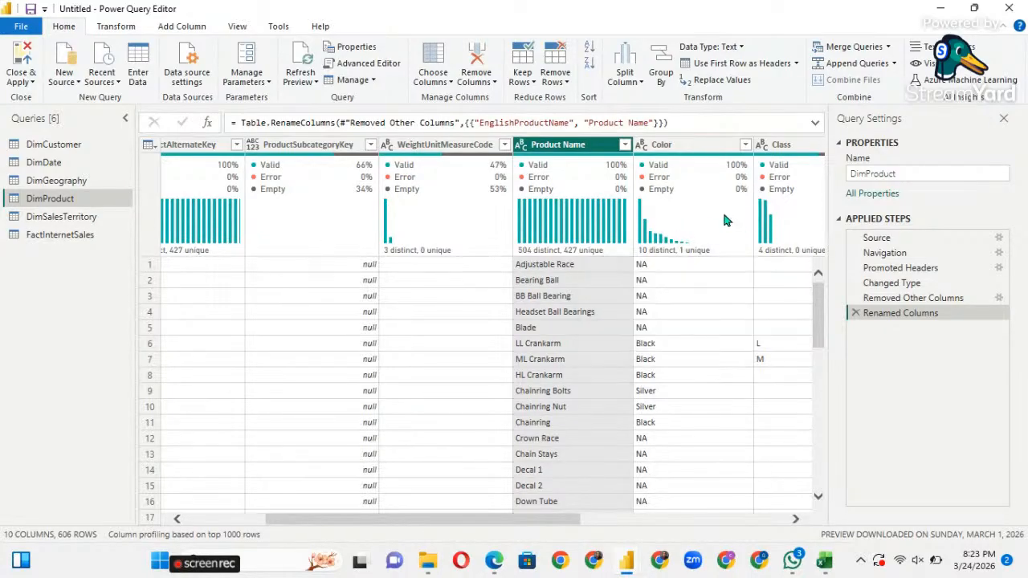
click(678, 149)
scroll(680, 351, down, 3)
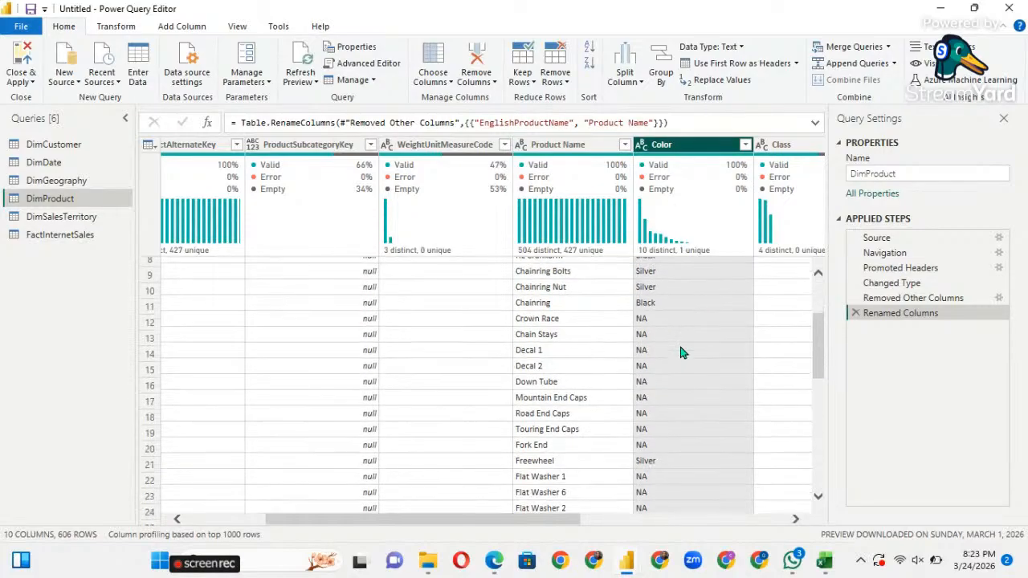
scroll(680, 351, up, 3)
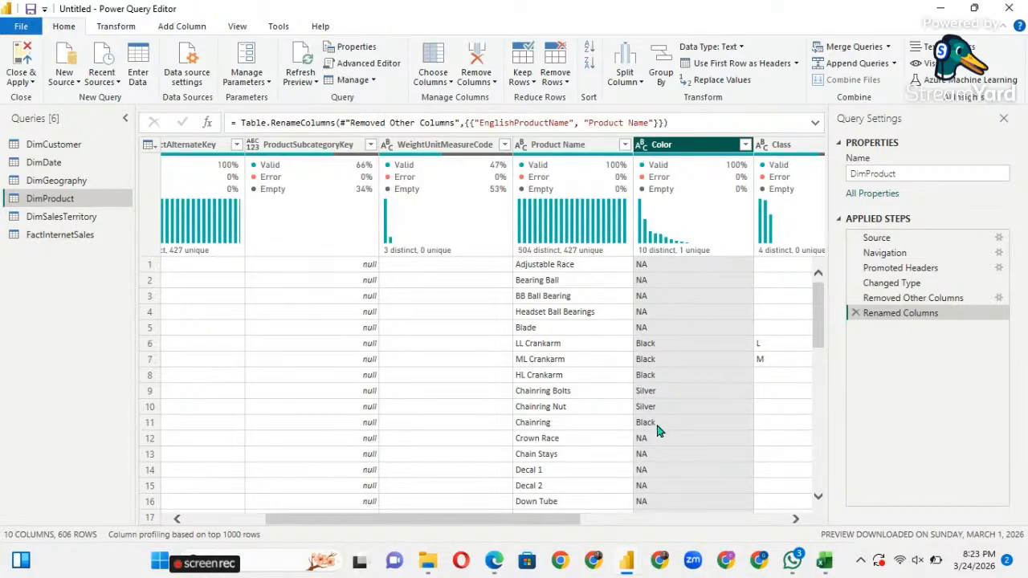
scroll(661, 426, down, 5)
scroll(661, 430, down, 8)
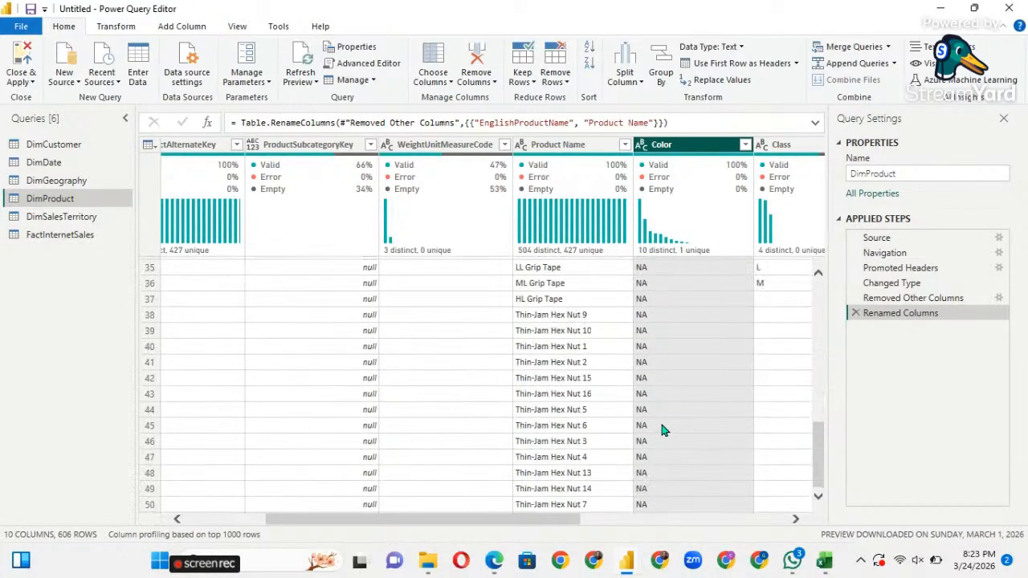
scroll(661, 429, up, 6)
scroll(661, 429, up, 7)
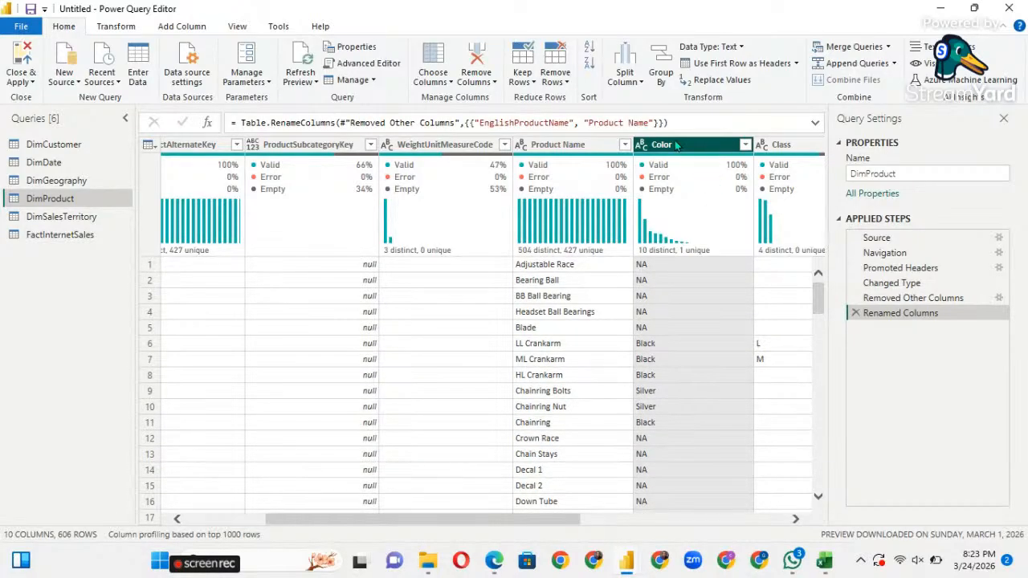
Replace NA with Unspecified in DimProduct's Color column and check the result.
right_click(676, 144)
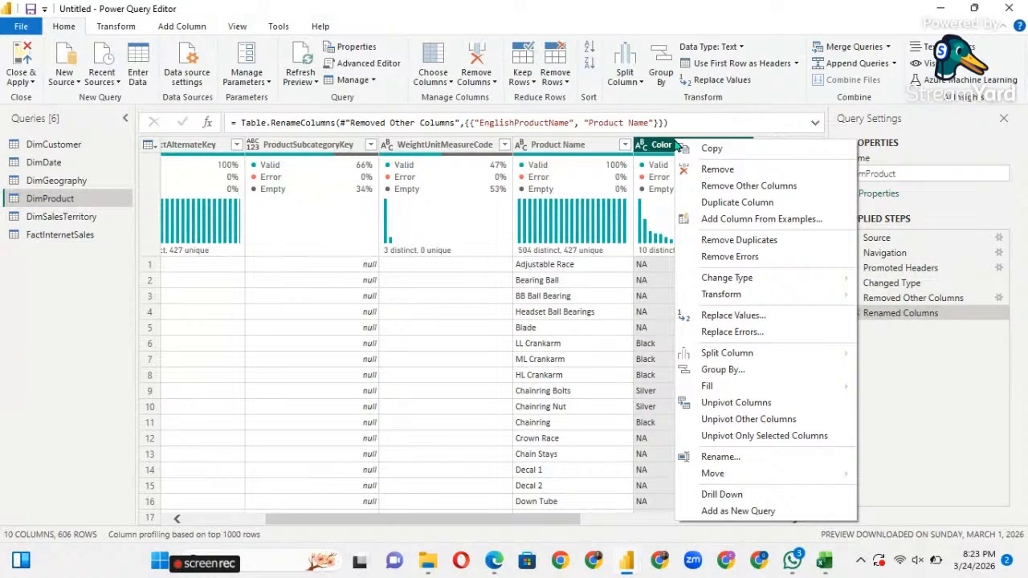
click(725, 317)
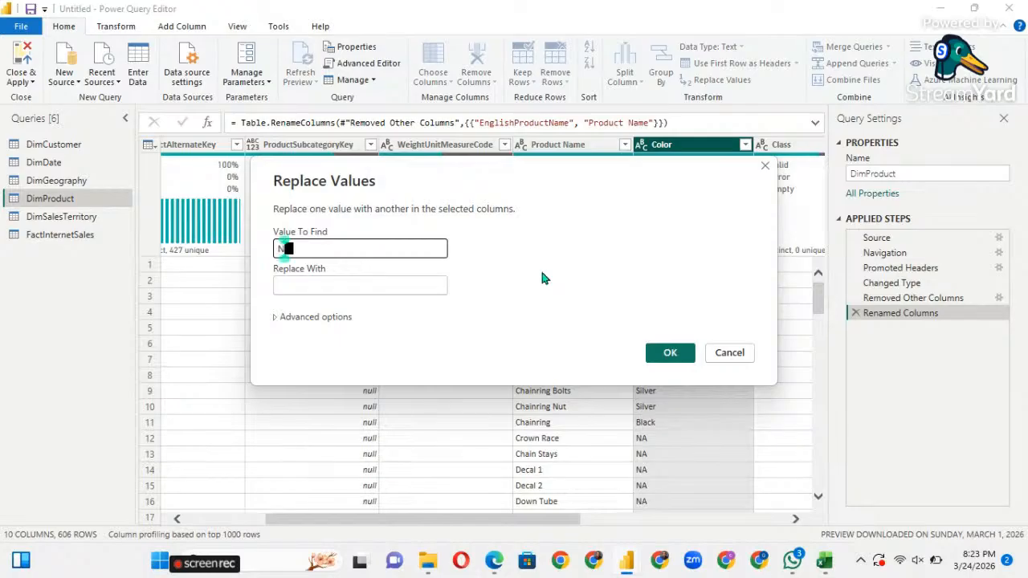
text(NA)
click(351, 289)
text(Unspeci)
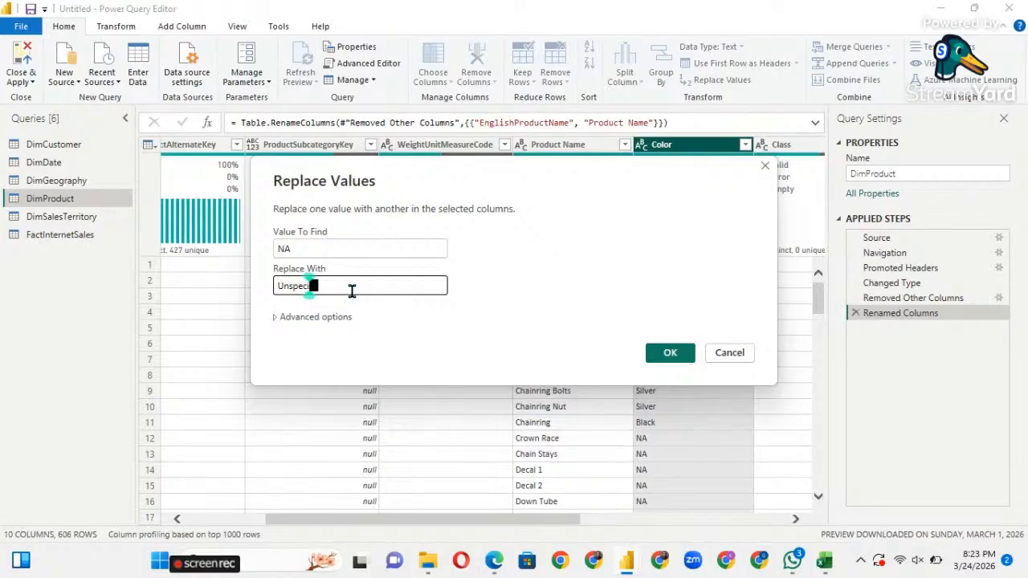
text(fied)
click(669, 357)
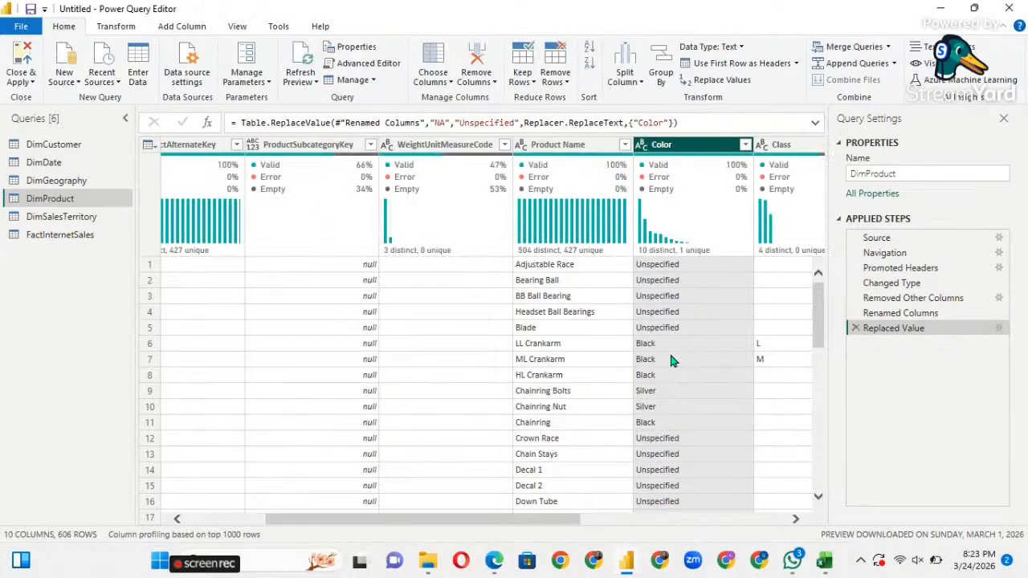
scroll(293, 360, left, 5)
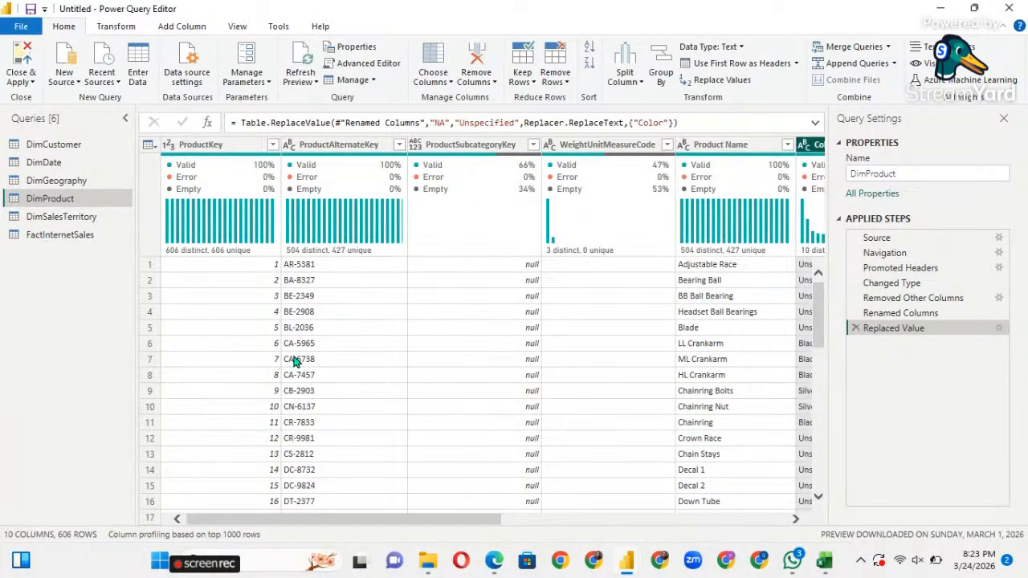
scroll(293, 361, right, 3)
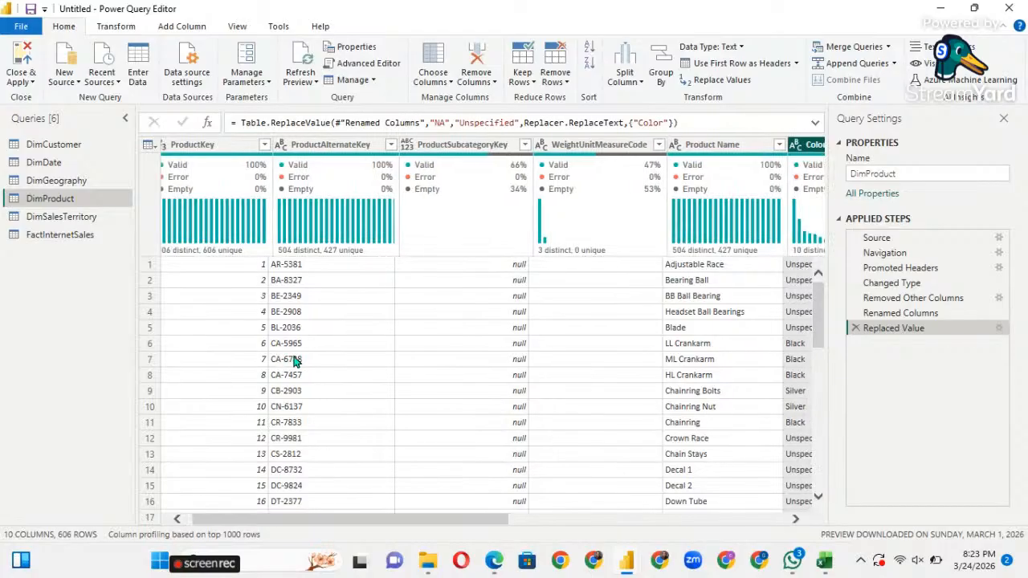
scroll(294, 361, left, 2)
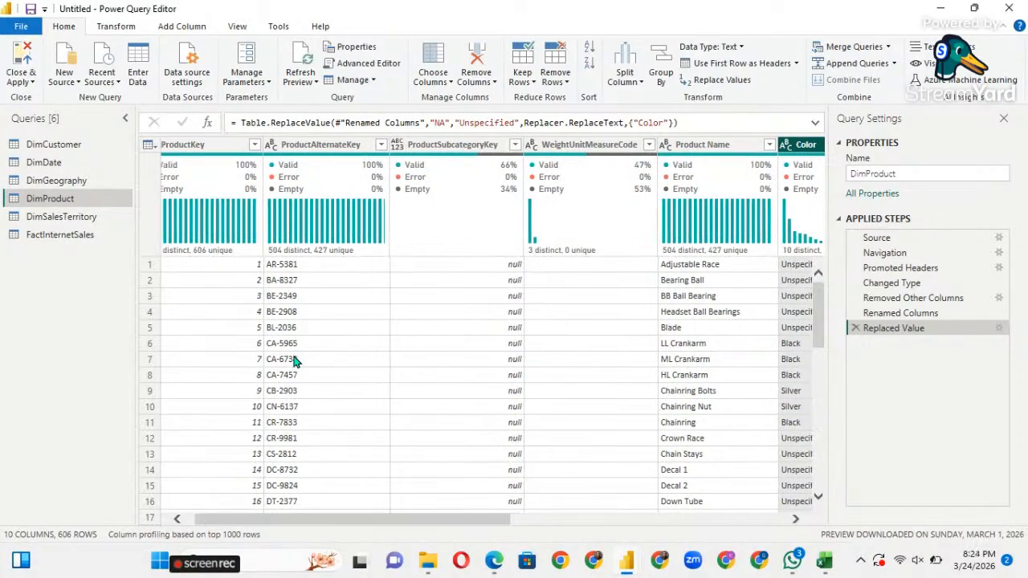
scroll(293, 357, right, 3)
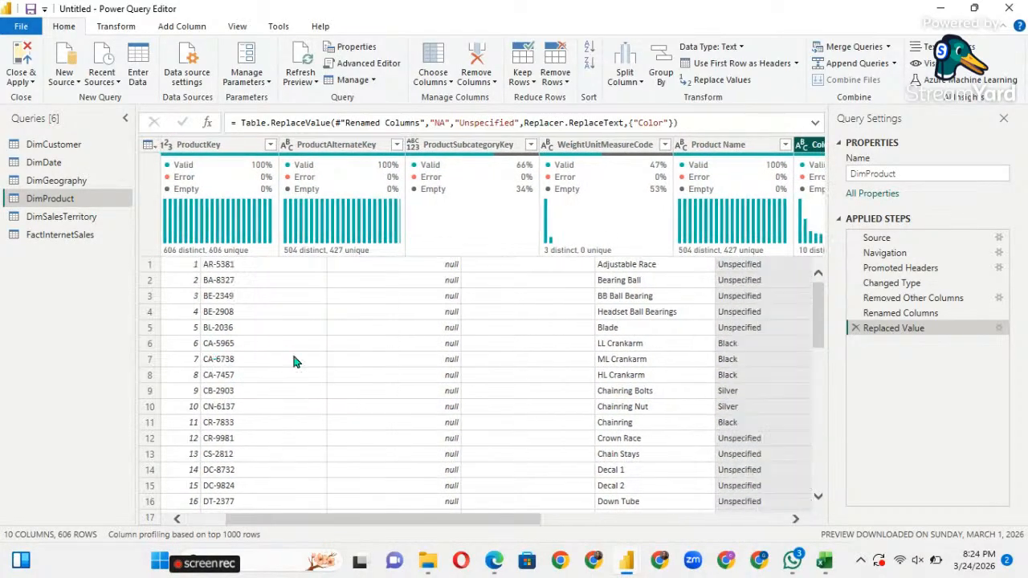
Open DimSalesTerritory and remove its empty SalesTerritoryImage column.
click(88, 218)
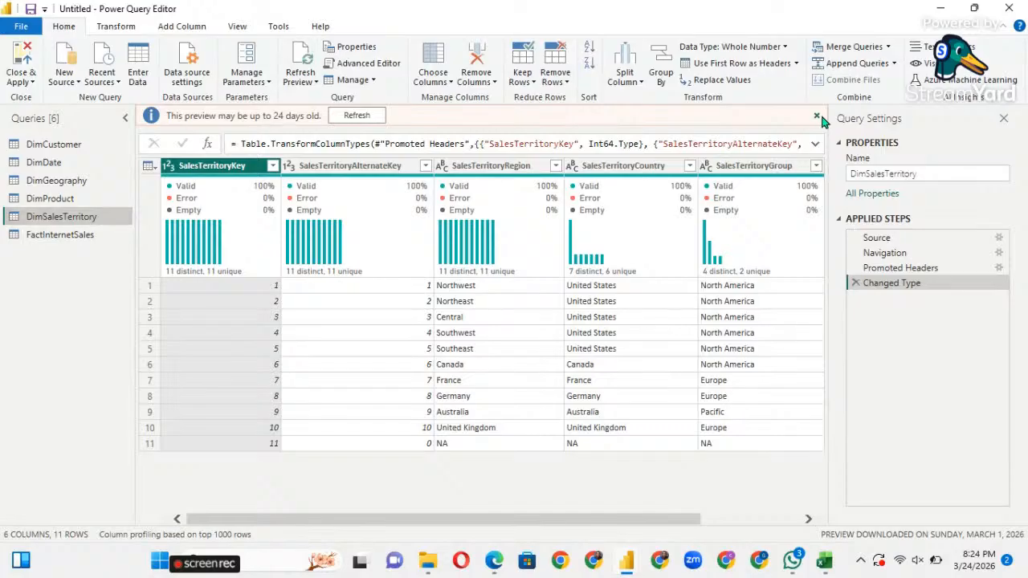
click(818, 114)
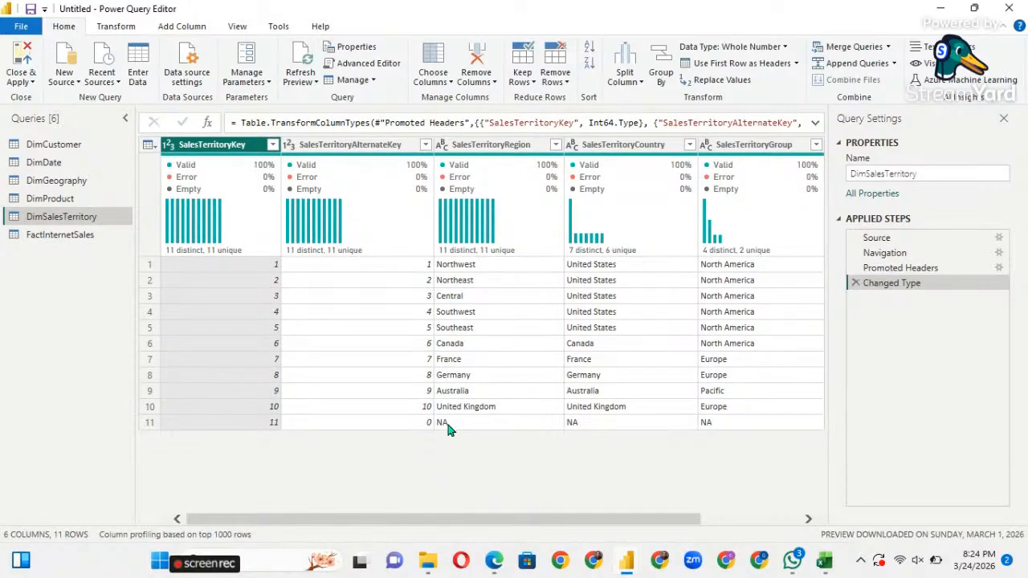
scroll(517, 351, right, 2)
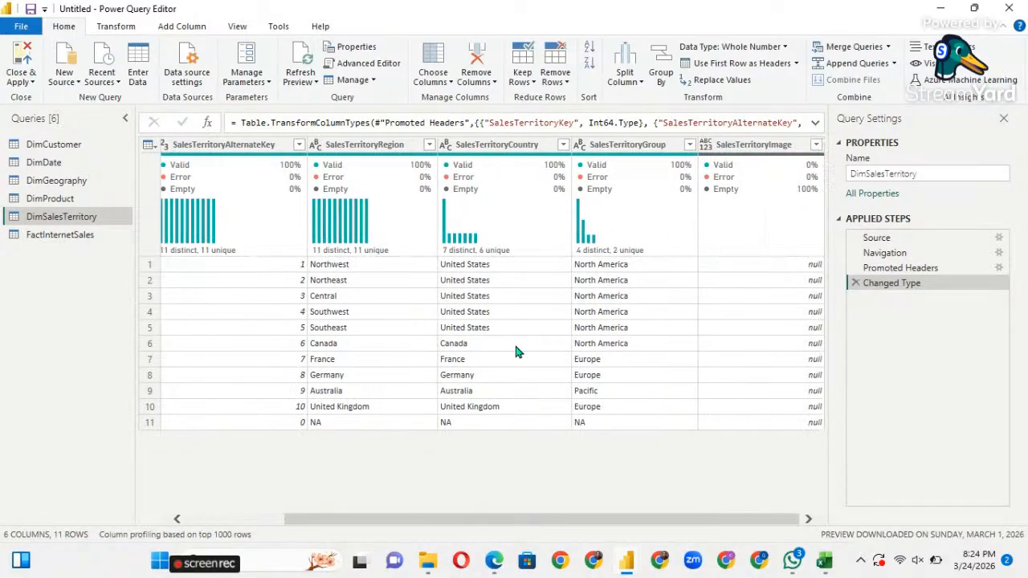
click(752, 150)
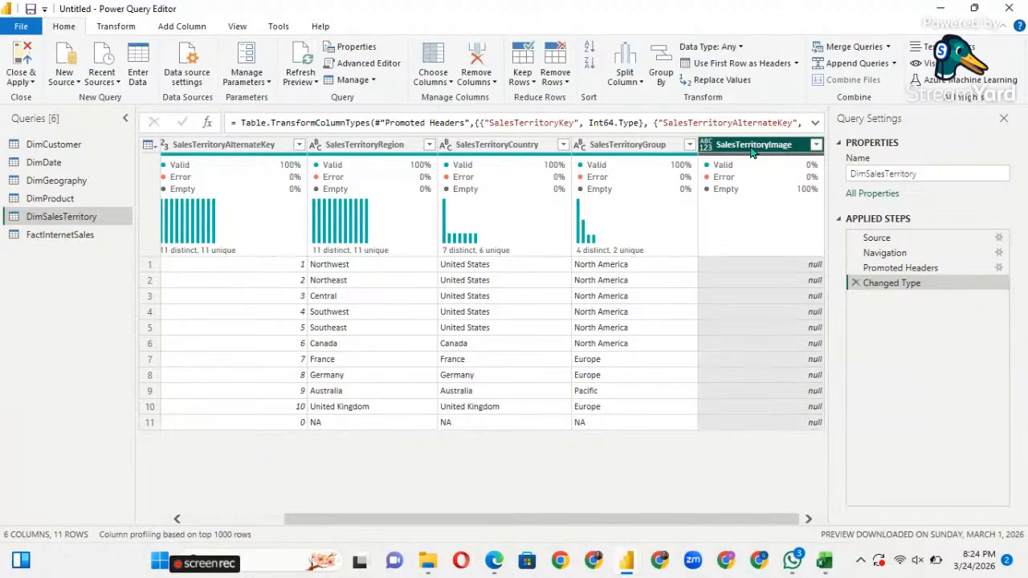
right_click(753, 151)
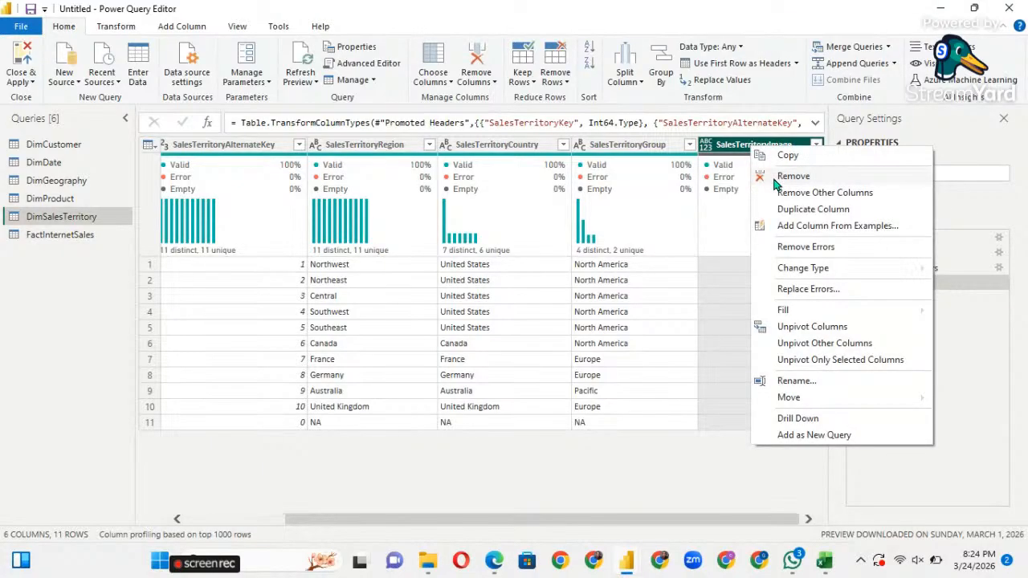
click(775, 180)
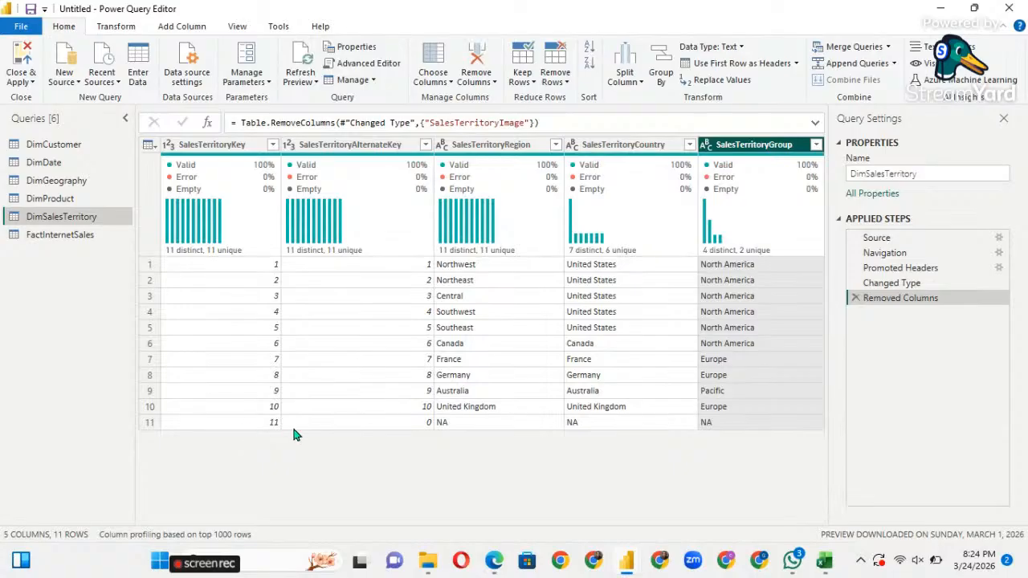
Filter the NA value out of SalesTerritoryGroup, then open FactInternetSales.
click(816, 146)
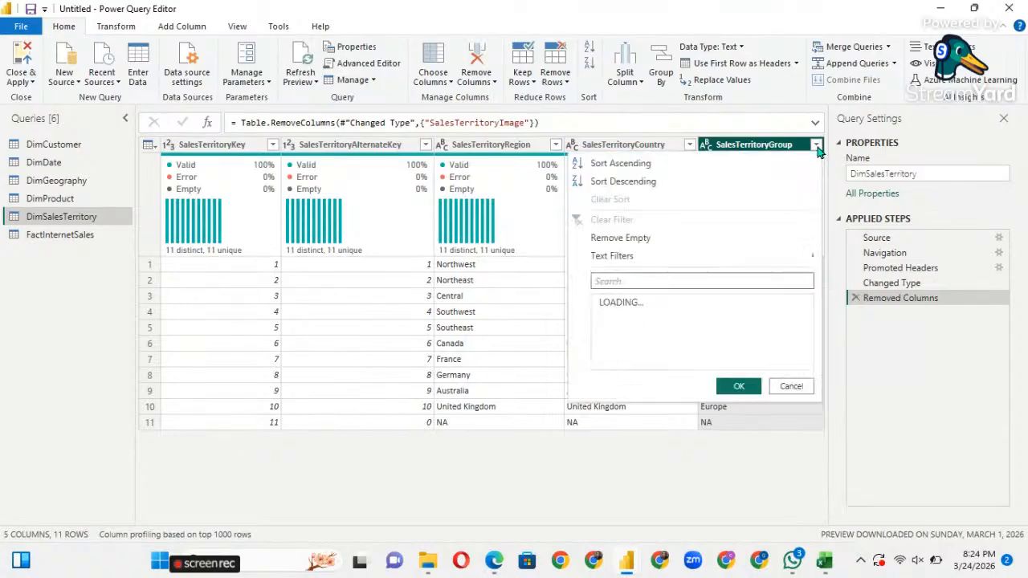
click(605, 334)
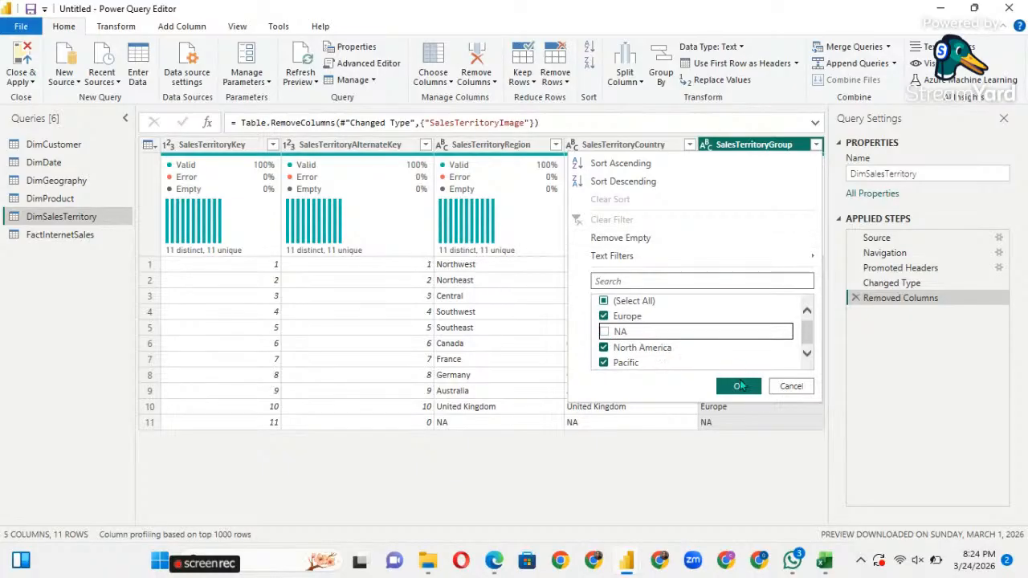
click(739, 387)
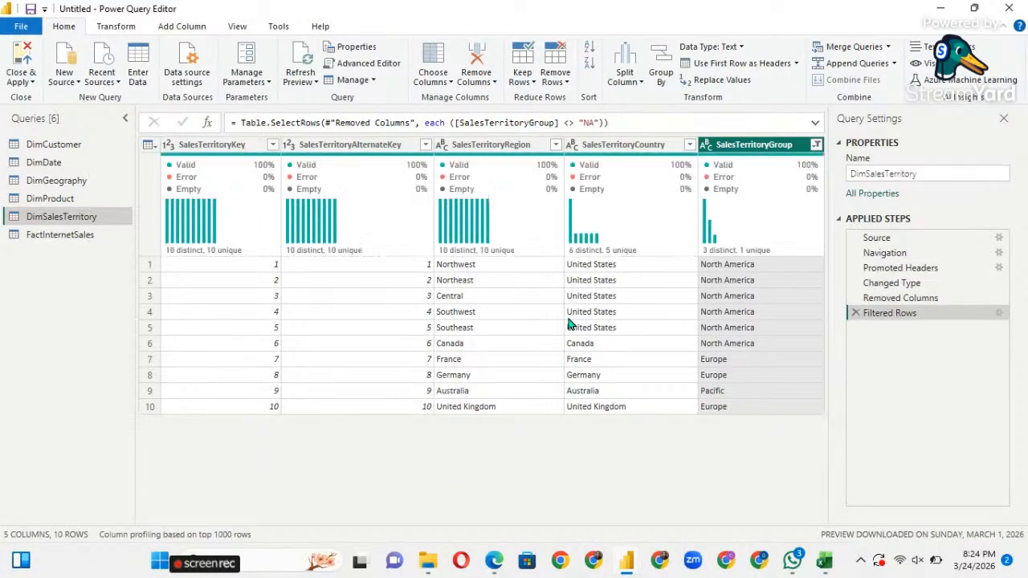
click(35, 235)
In Choose Columns for FactInternetSales, clear all and tick ProductKey, OrderDateKey, DueDateKey.
double_click(34, 235)
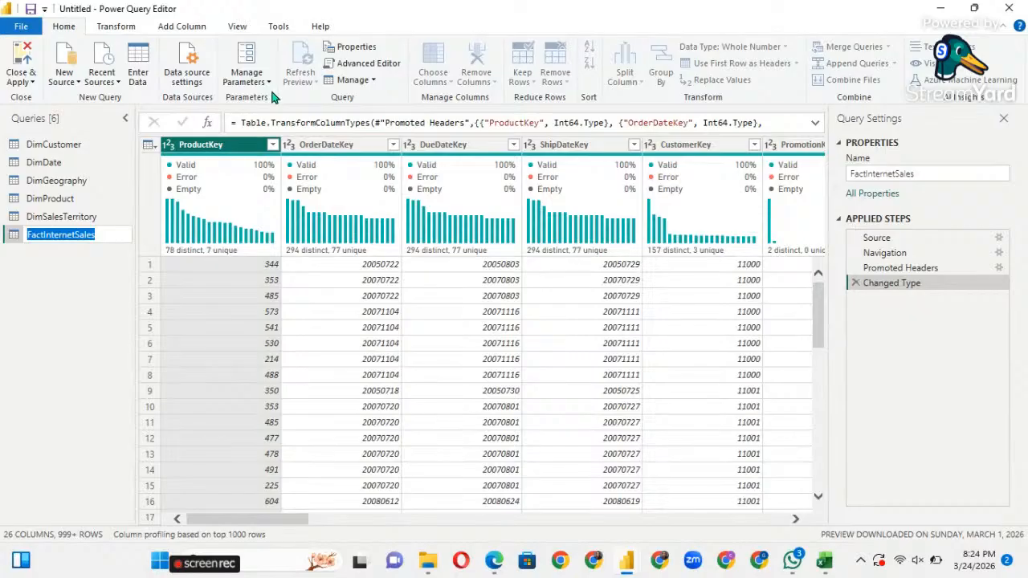
click(223, 144)
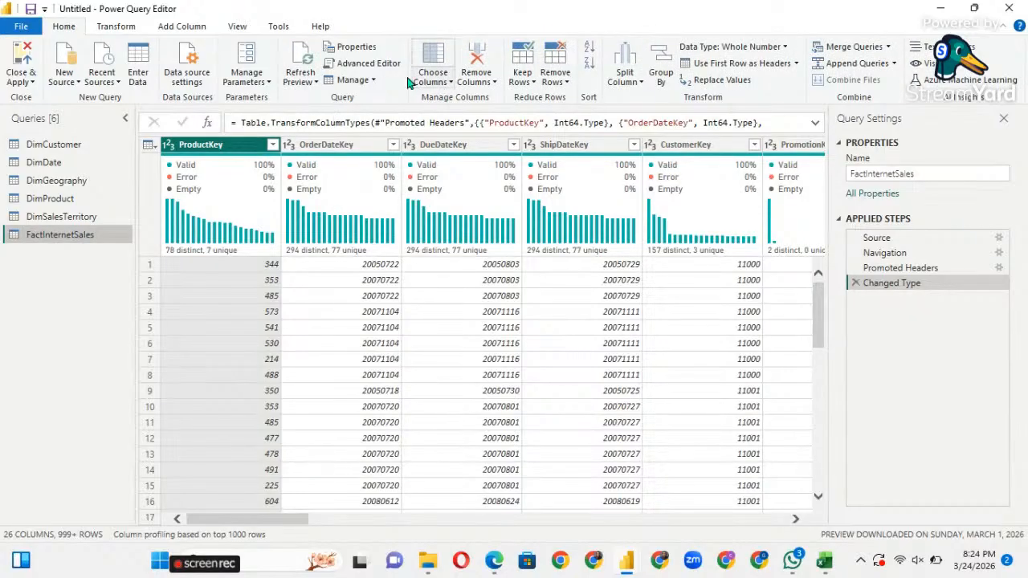
click(451, 83)
click(454, 98)
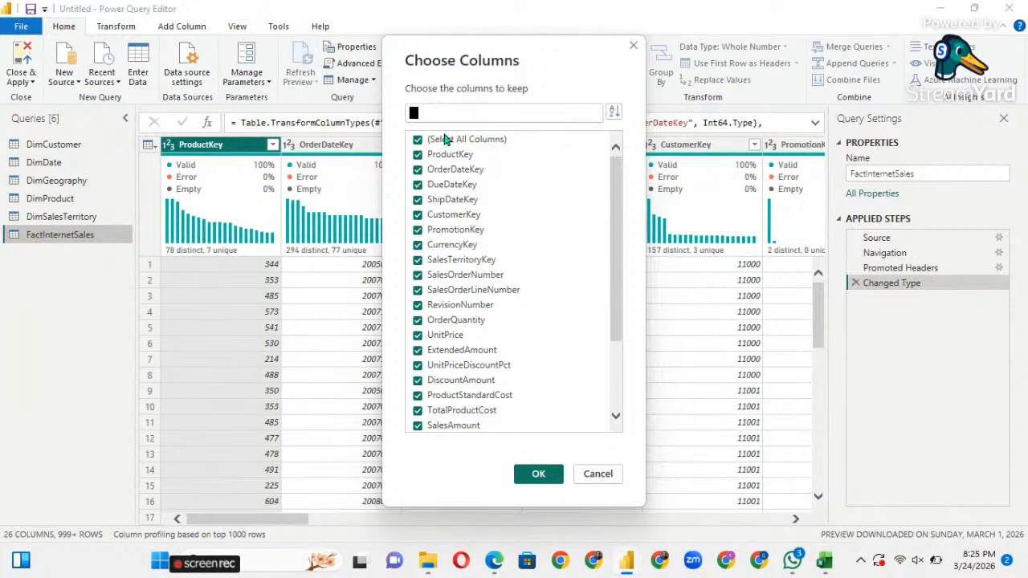
scroll(447, 331, down, 3)
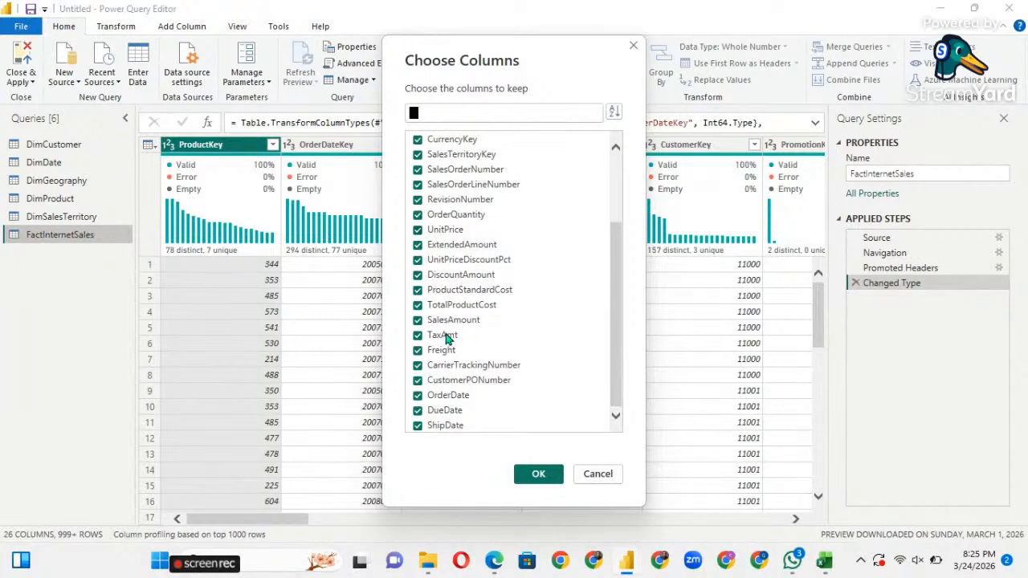
scroll(447, 332, up, 3)
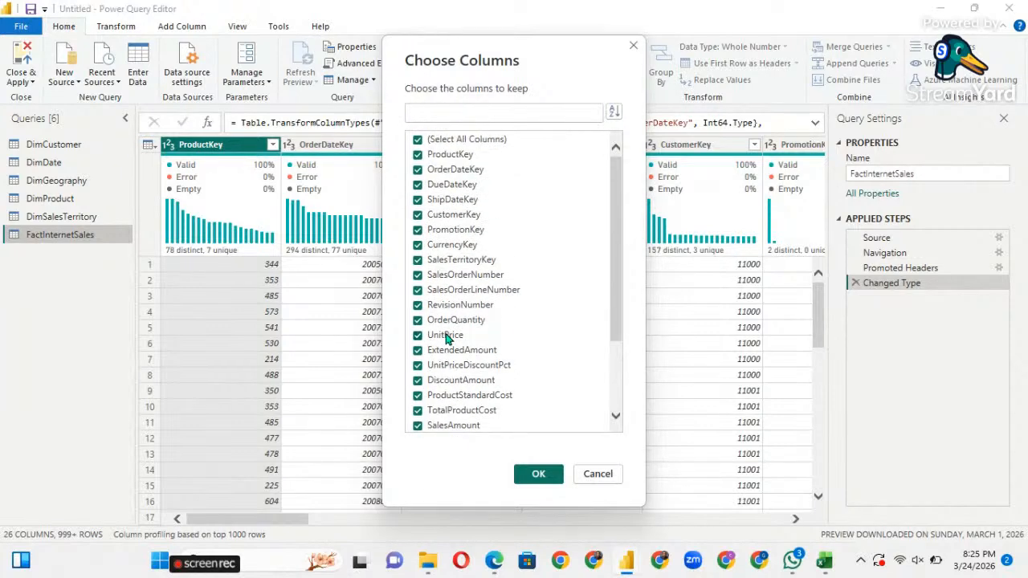
click(417, 141)
click(418, 155)
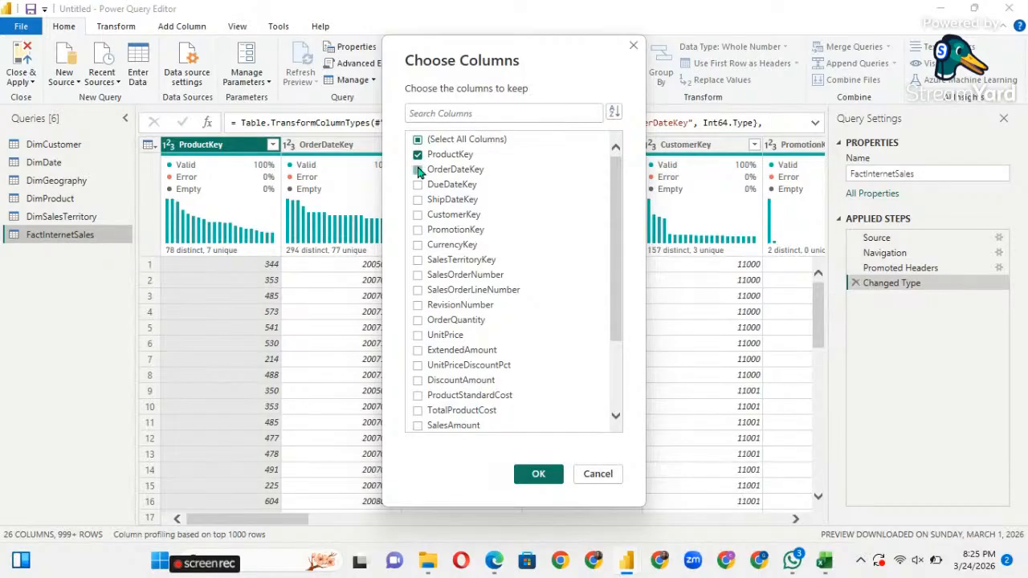
click(419, 169)
click(417, 185)
Also tick CurrencyKey, SalesTerritoryKey, OrderQuantity, SalesAmount, OrderDate, DueDate and apply, keeping 15 columns.
click(417, 245)
click(418, 260)
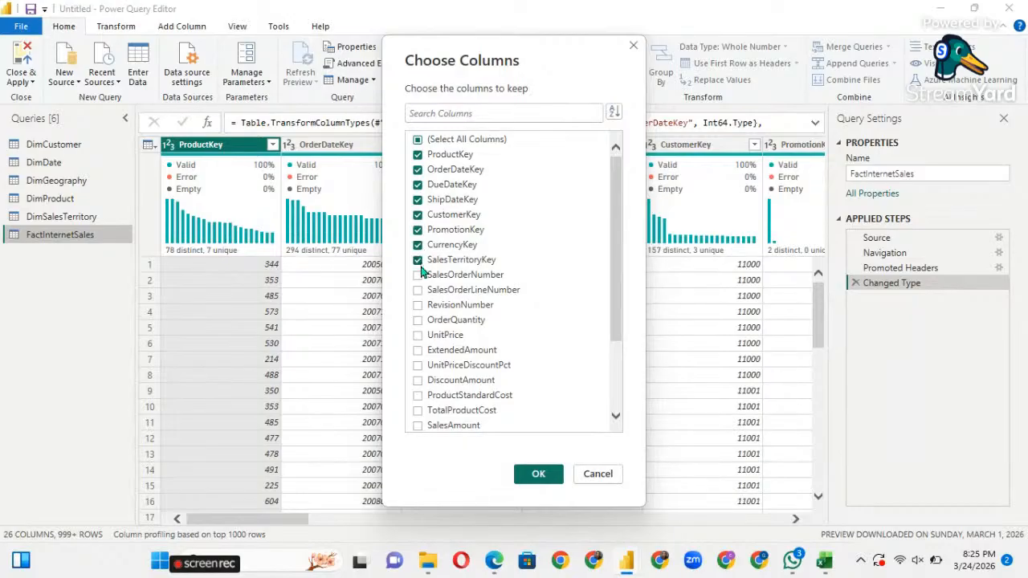
click(418, 321)
scroll(446, 338, down, 2)
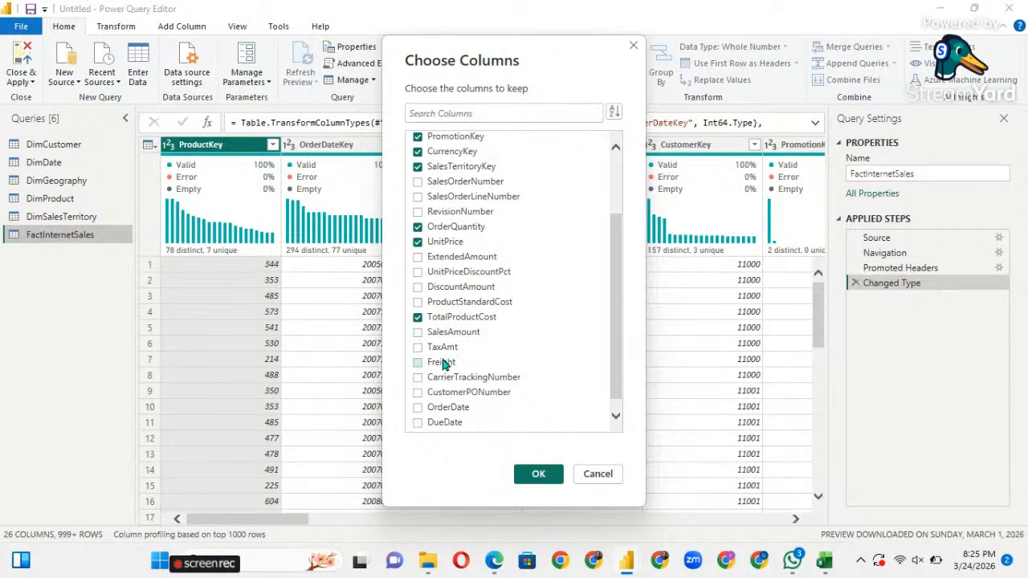
click(417, 333)
scroll(463, 348, down, 1)
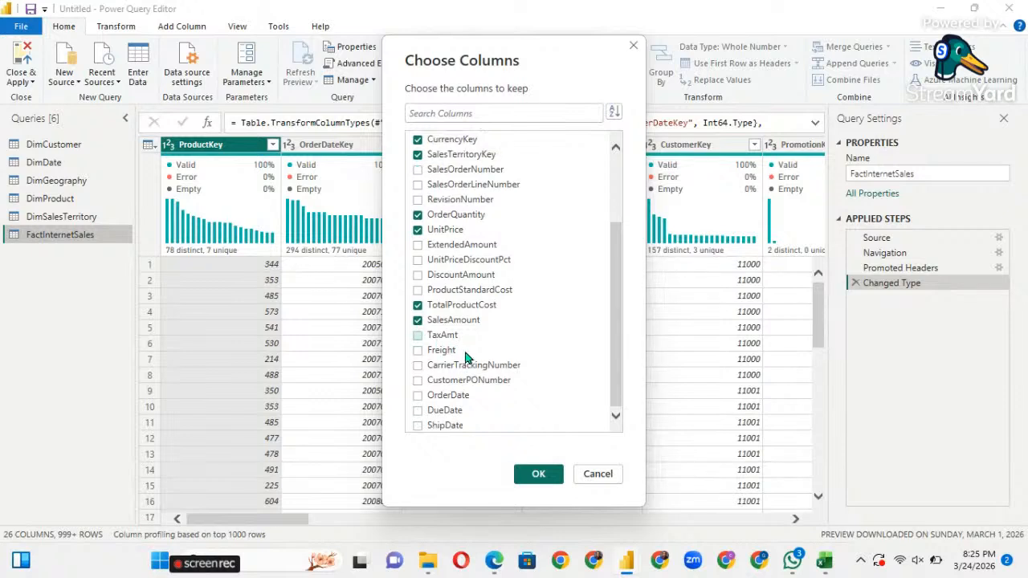
click(417, 395)
click(417, 410)
click(538, 474)
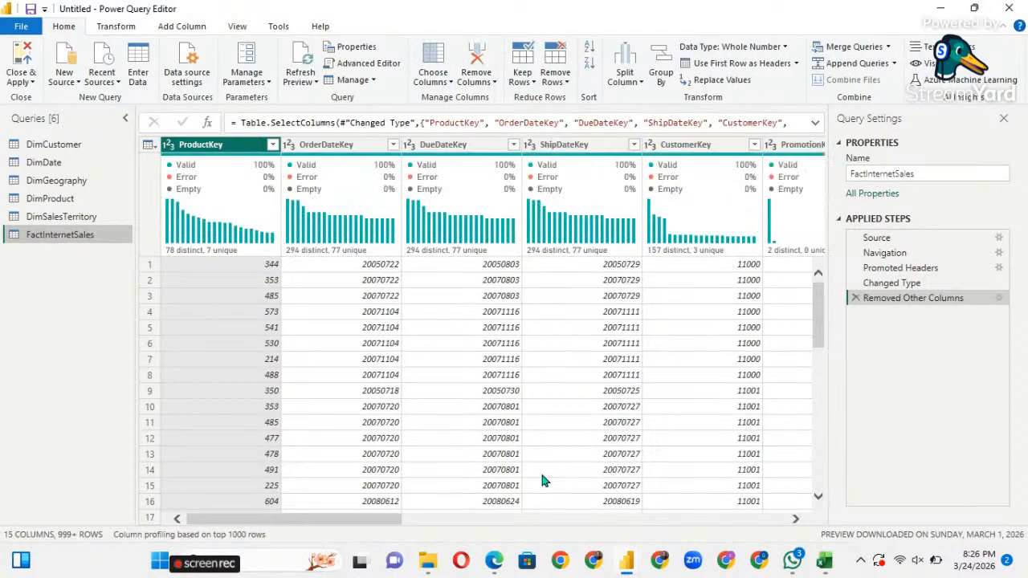
Scroll right to check the first SalesAmount value, 3399.99.
scroll(730, 283, right, 6)
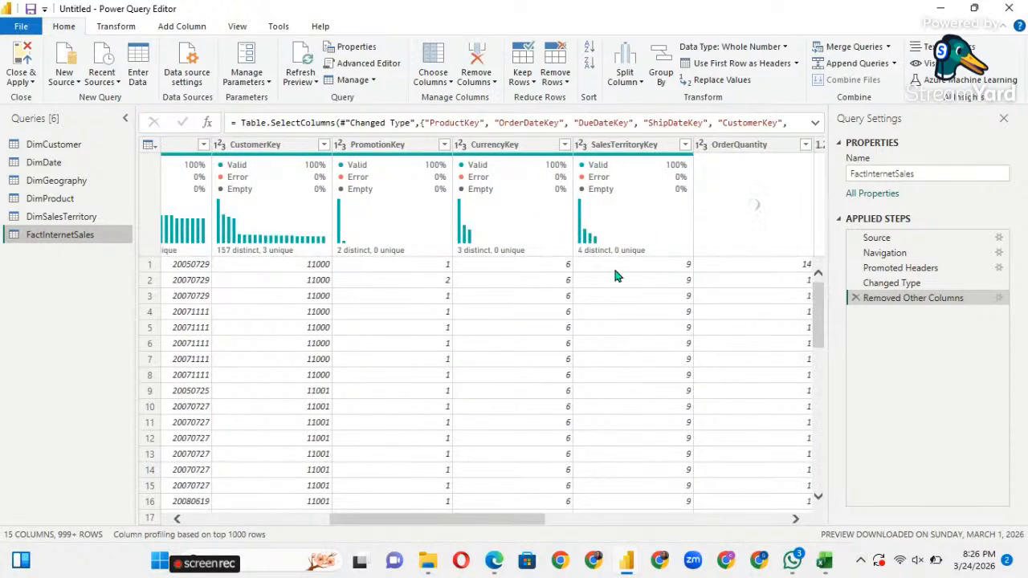
scroll(615, 279, right, 3)
scroll(615, 279, right, 3)
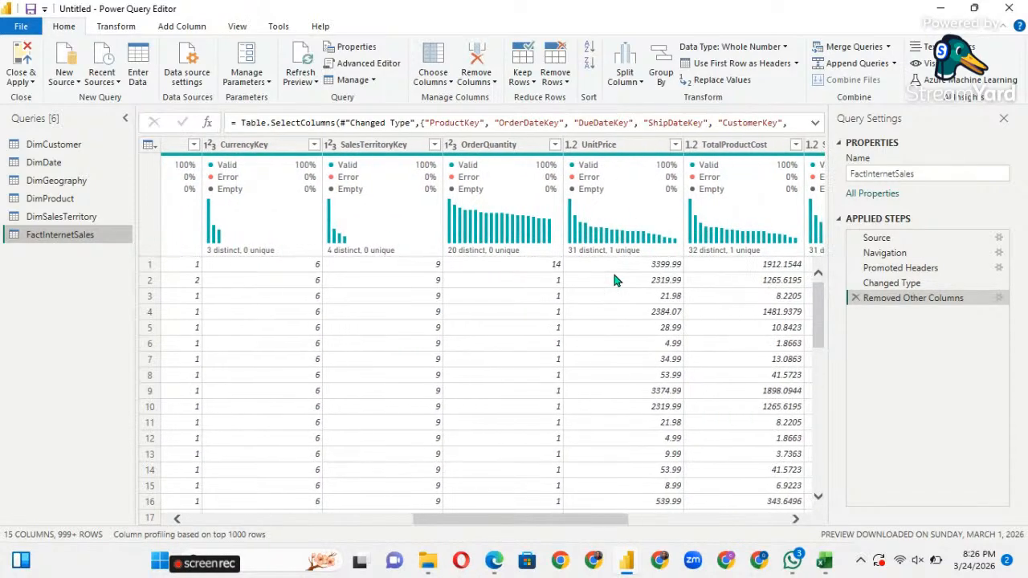
scroll(614, 279, right, 2)
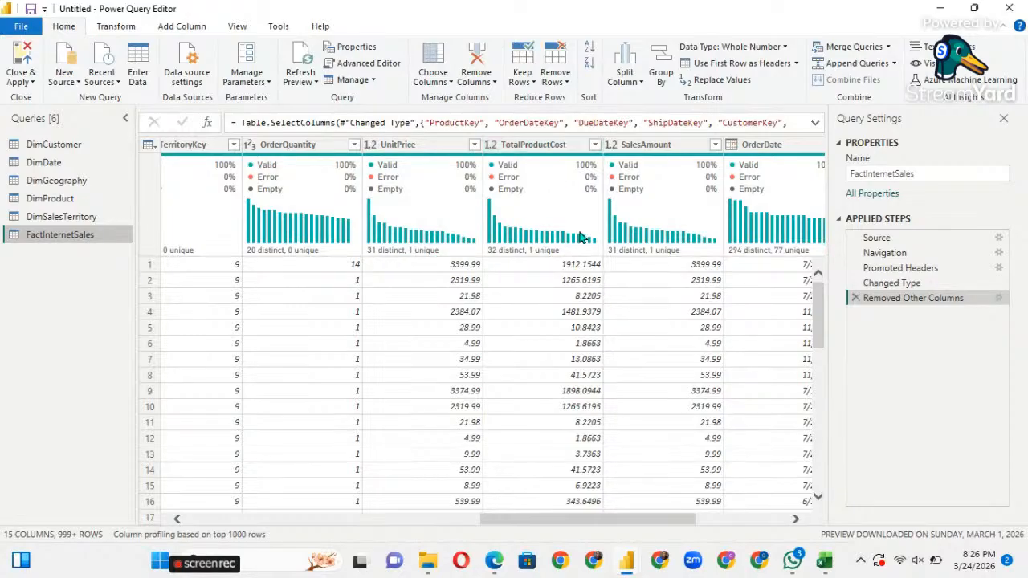
click(675, 266)
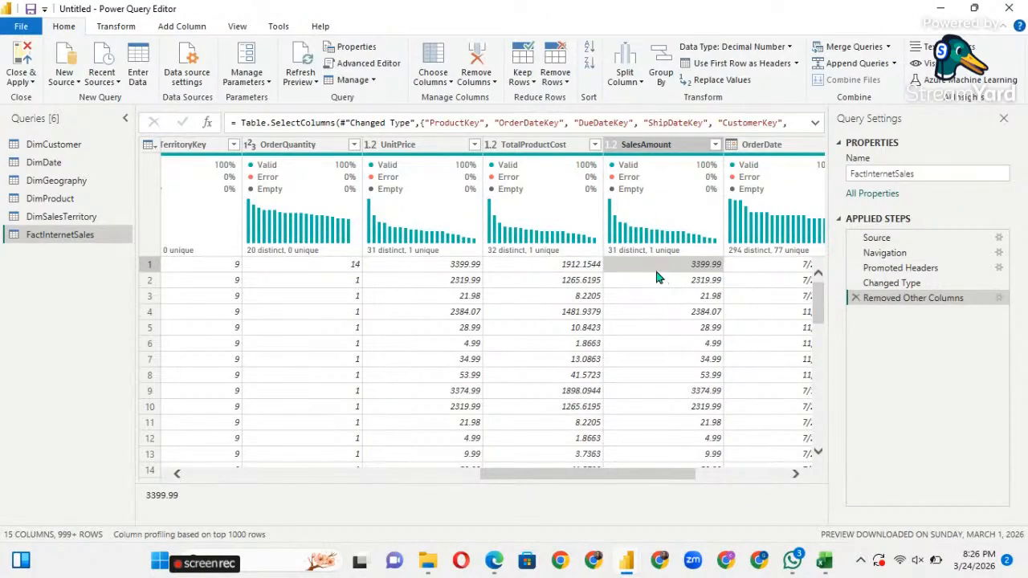
Compare the OrderQuantity and UnitPrice values, then switch to the Add Column ribbon.
scroll(656, 276, right, 2)
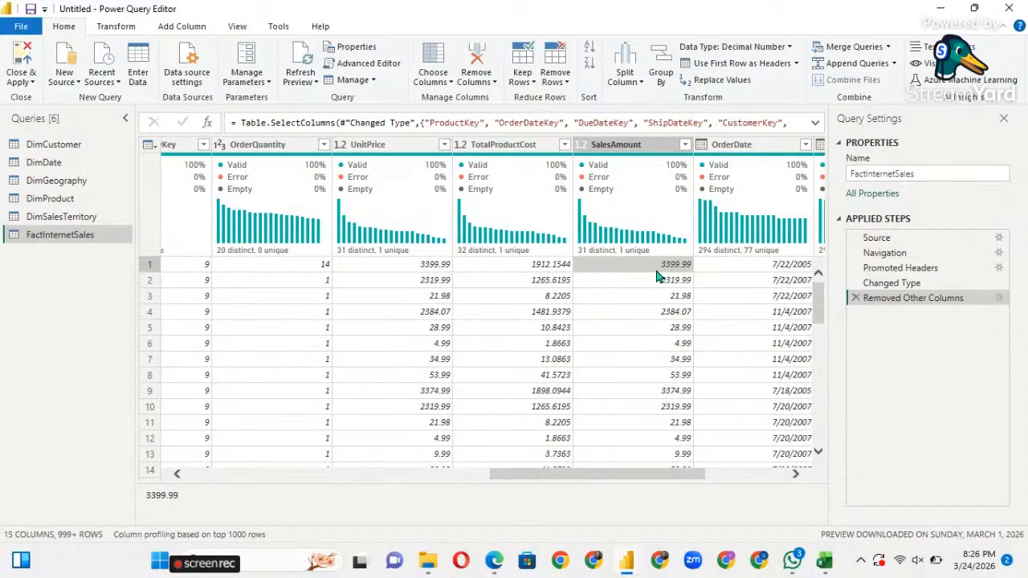
scroll(656, 277, right, 5)
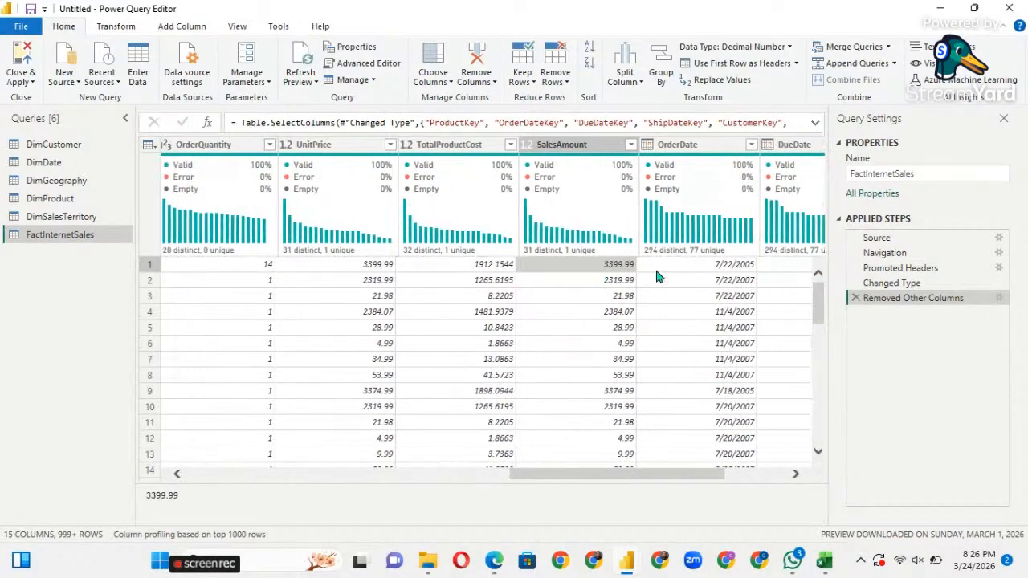
scroll(656, 275, right, 7)
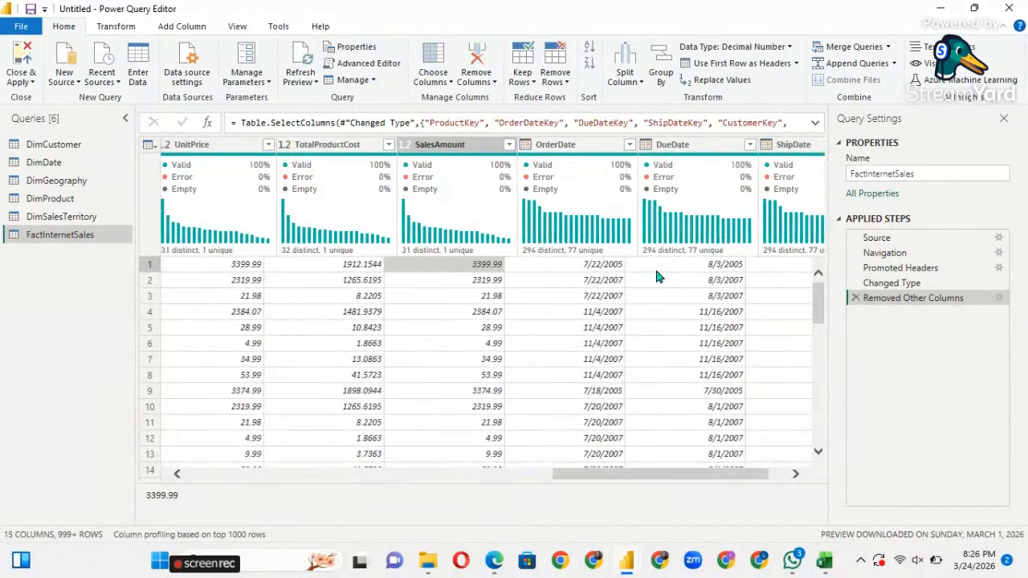
scroll(656, 276, right, 2)
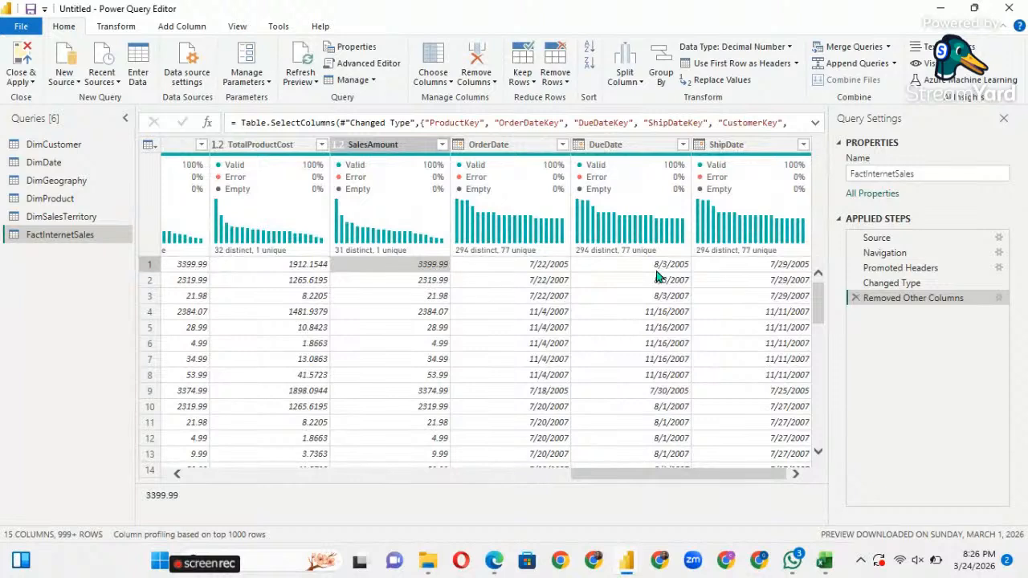
scroll(657, 276, left, 9)
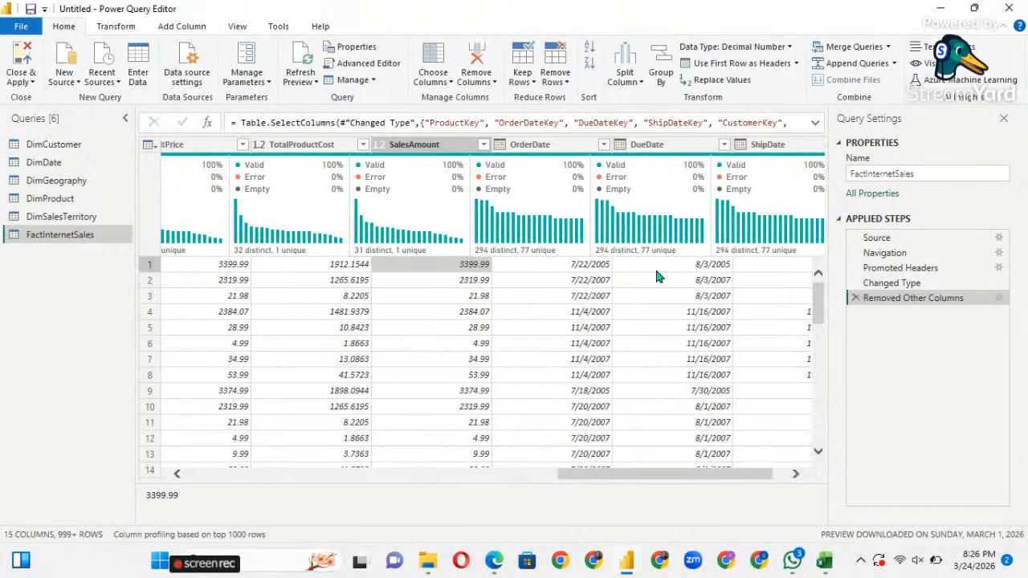
scroll(656, 276, left, 3)
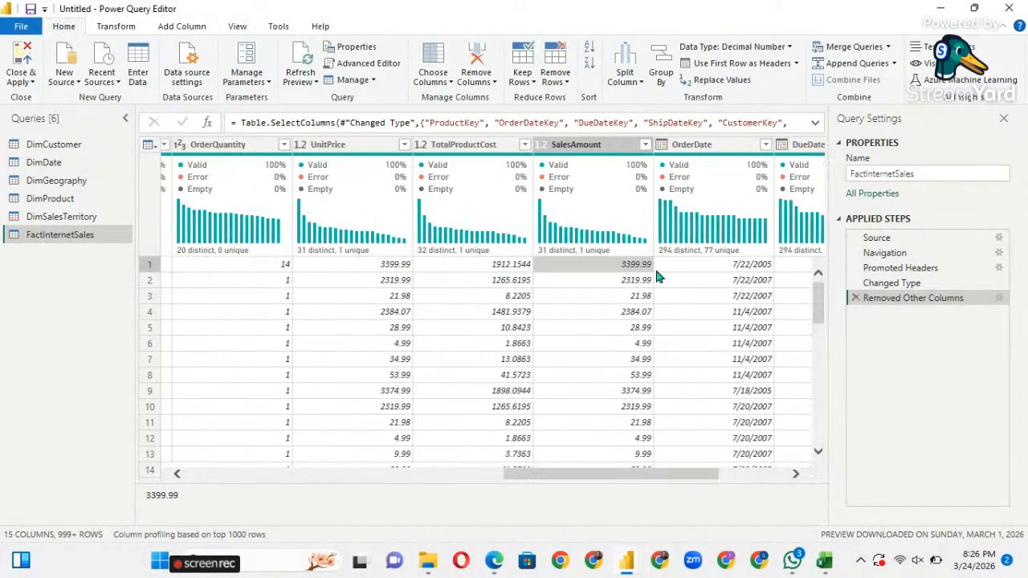
scroll(369, 279, left, 5)
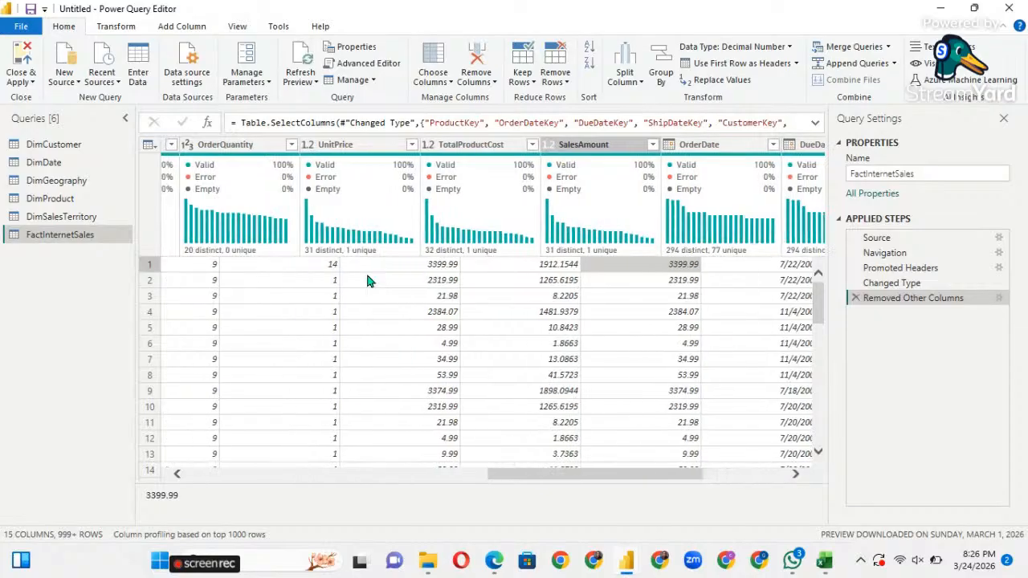
scroll(331, 279, left, 2)
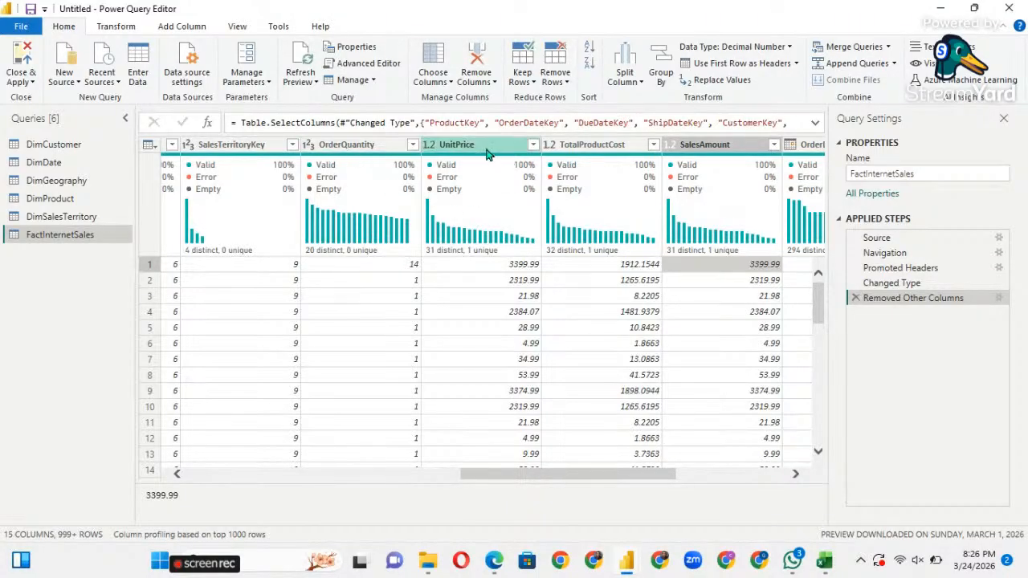
click(487, 267)
click(399, 270)
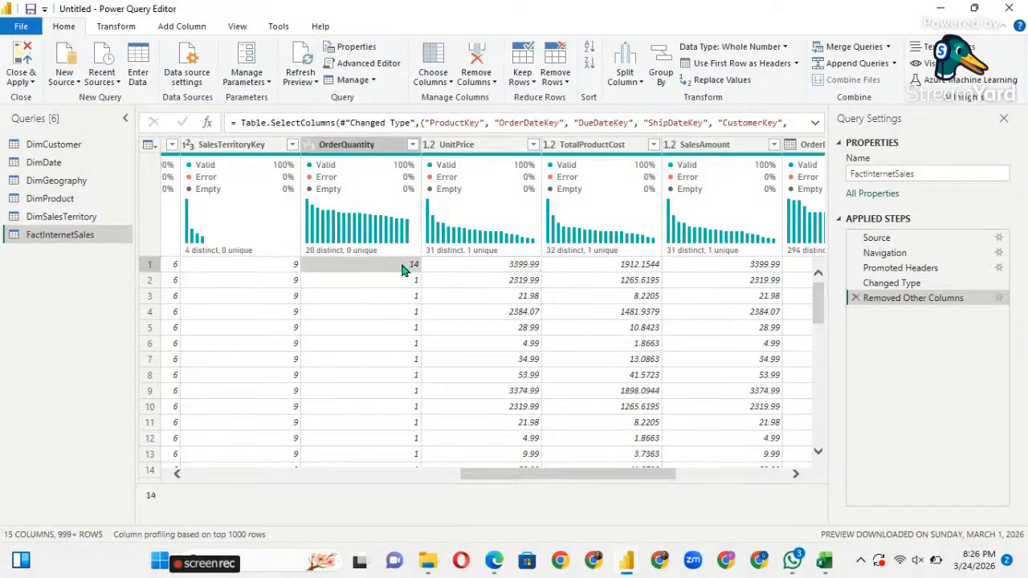
click(469, 267)
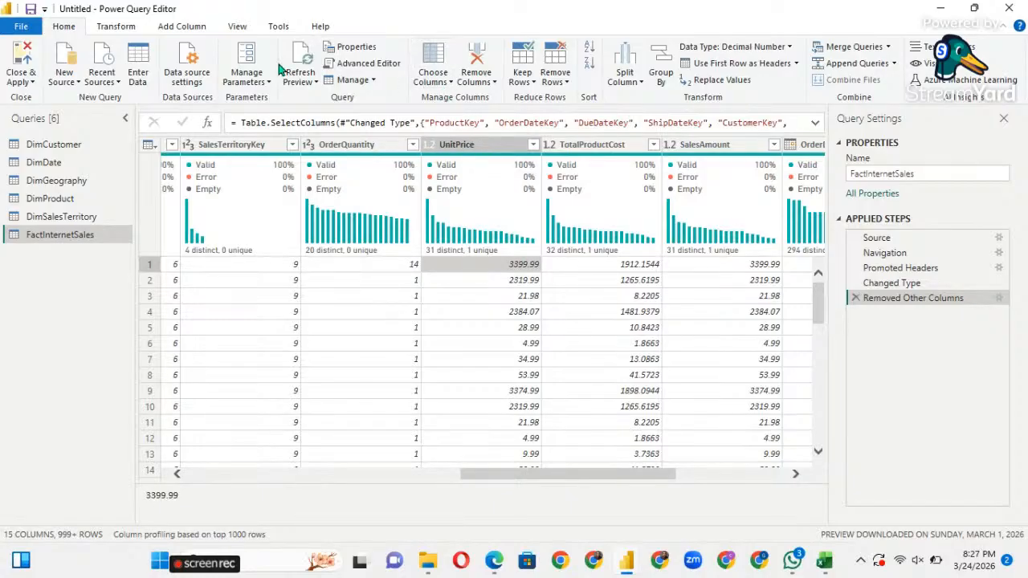
click(183, 27)
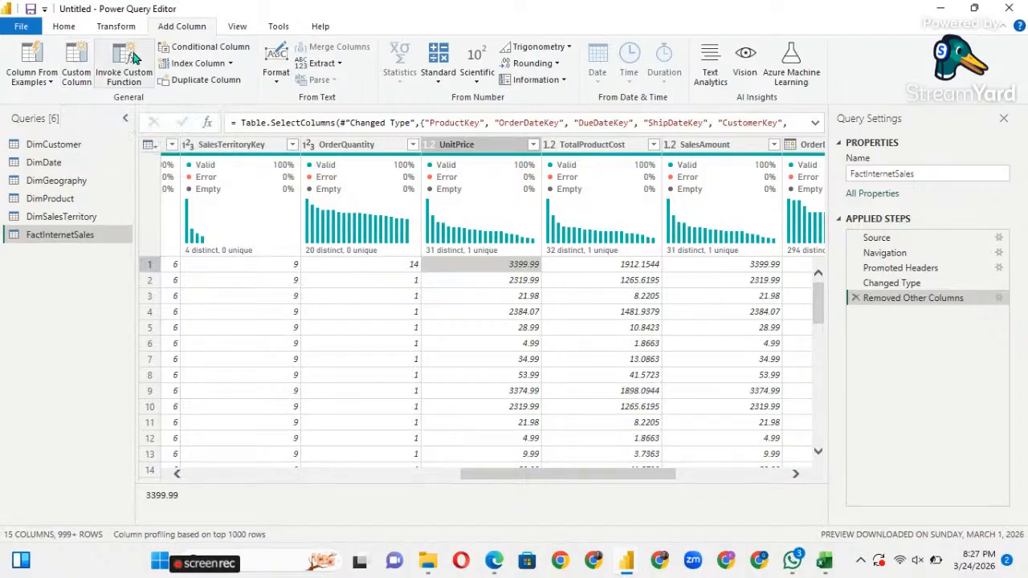
Start a new custom column and name it Total sale.
click(85, 74)
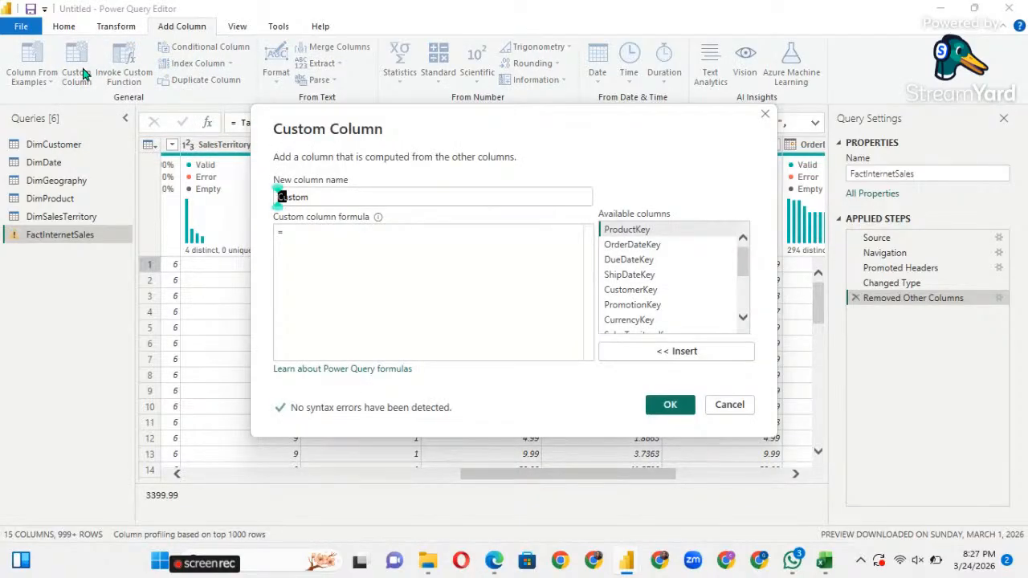
click(319, 196)
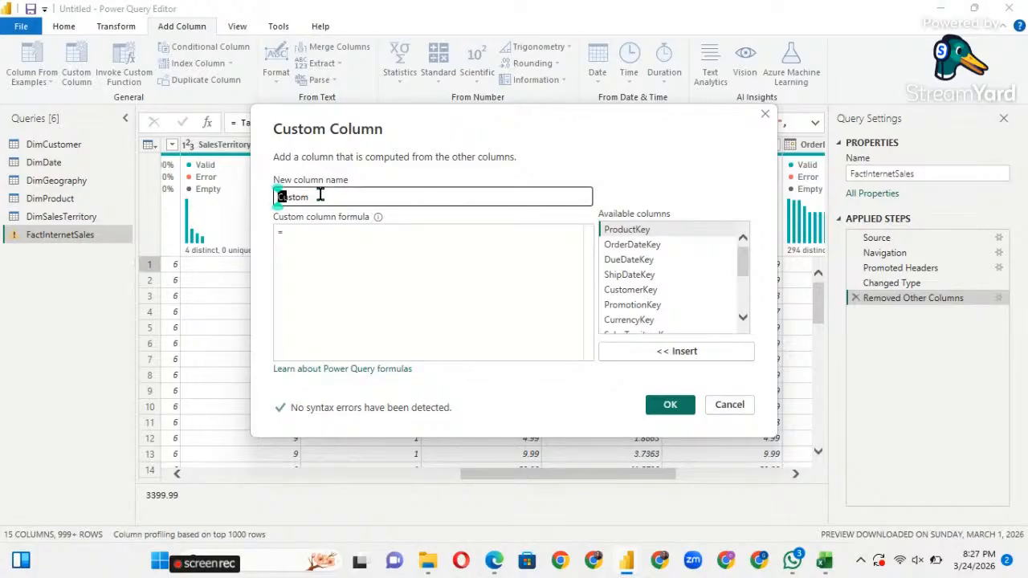
key(Right)
key(Right)
key(Right)
key(Right)
key(Right)
key(Right)
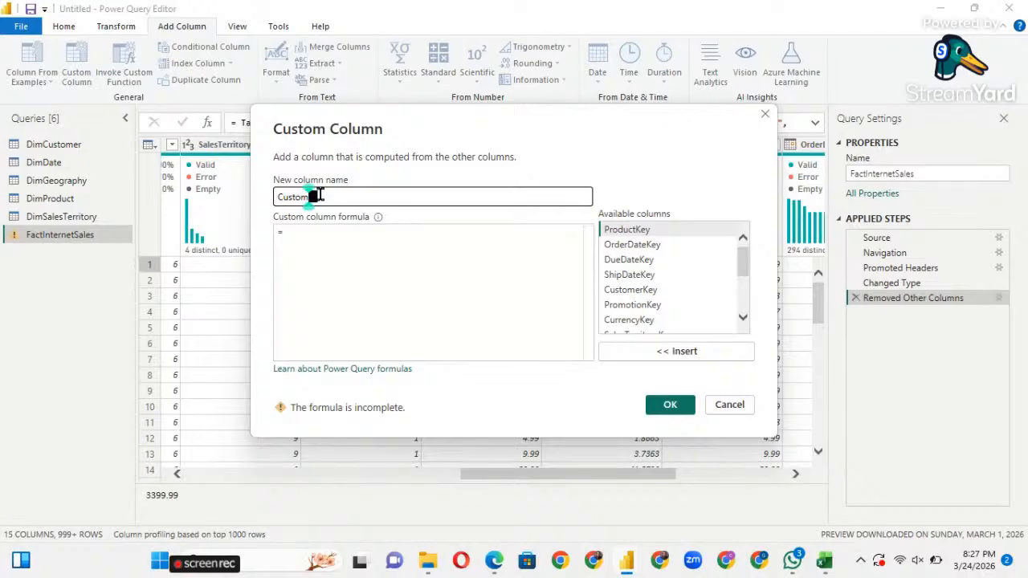
key(BackSpace)
key(BackSpace)
key(BackSpace)
key(BackSpace)
key(BackSpace)
key(BackSpace)
text(Total sale)
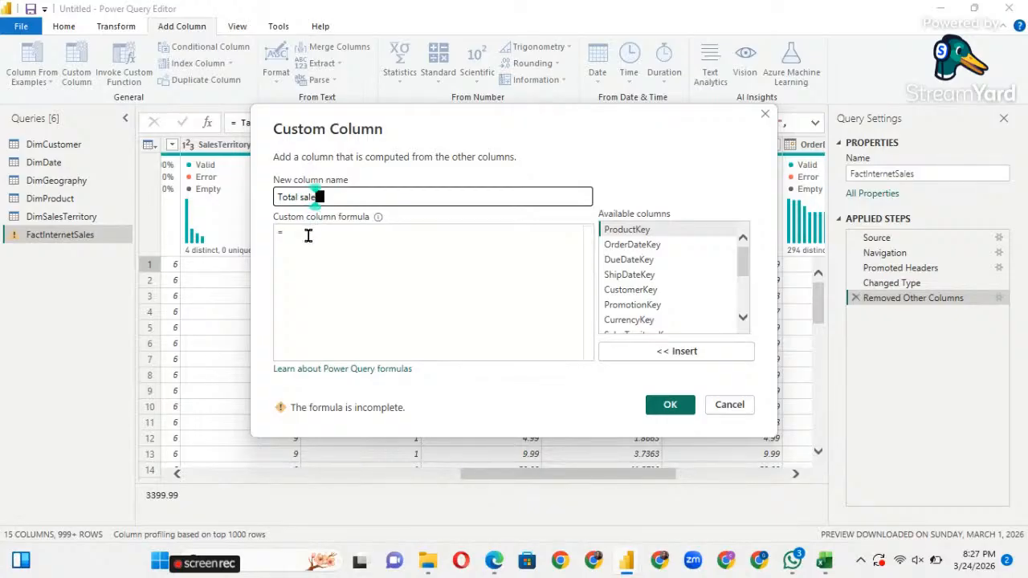
Enter the formula [OrderQuantity] * [UnitPrice] and create the column.
click(307, 235)
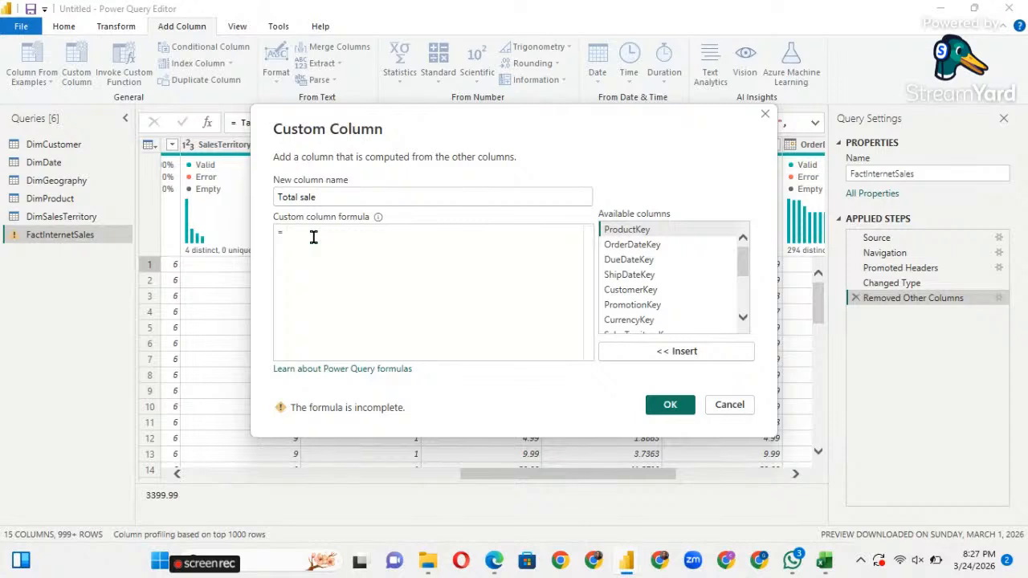
scroll(650, 301, down, 2)
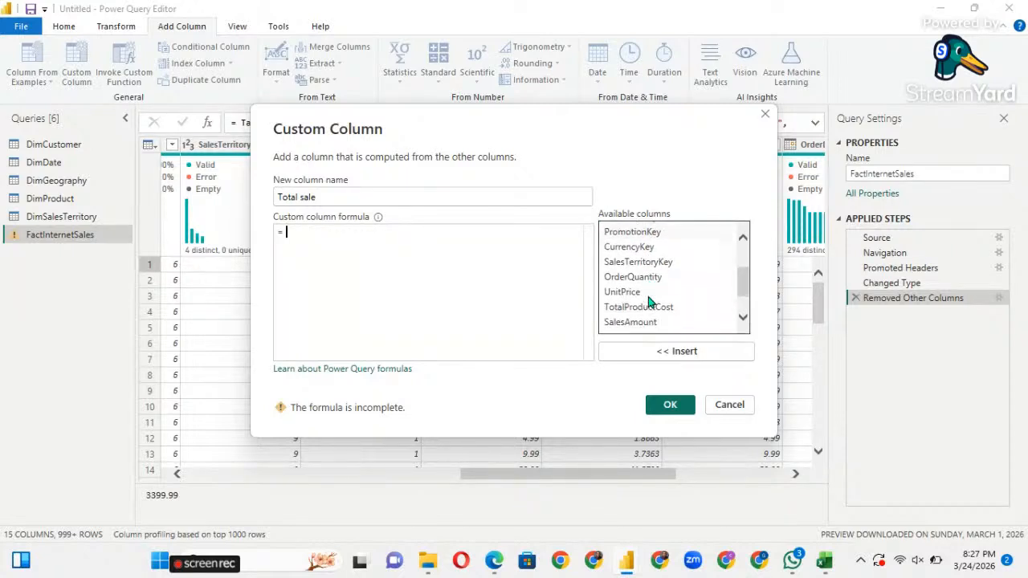
scroll(650, 301, down, 1)
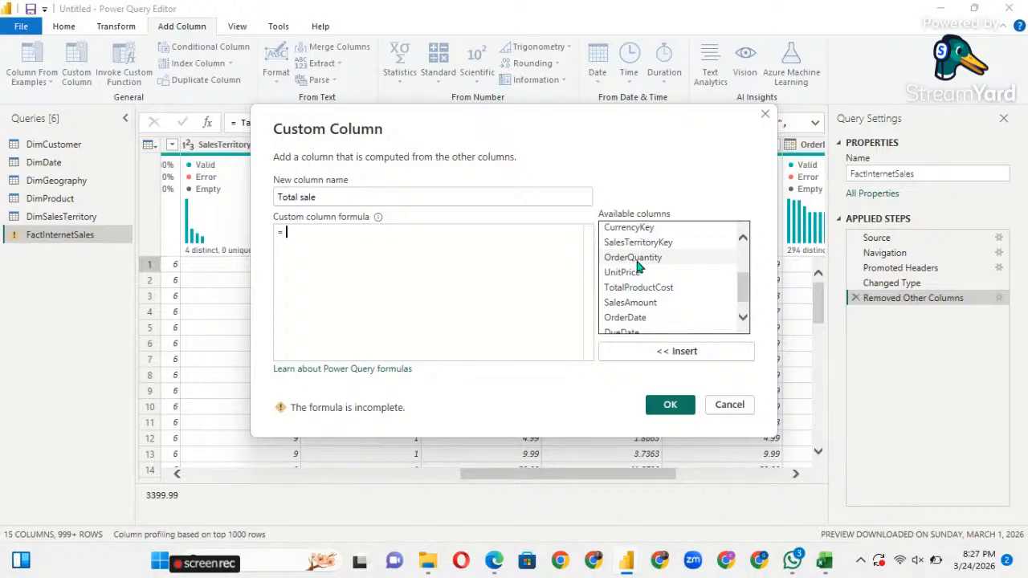
click(638, 258)
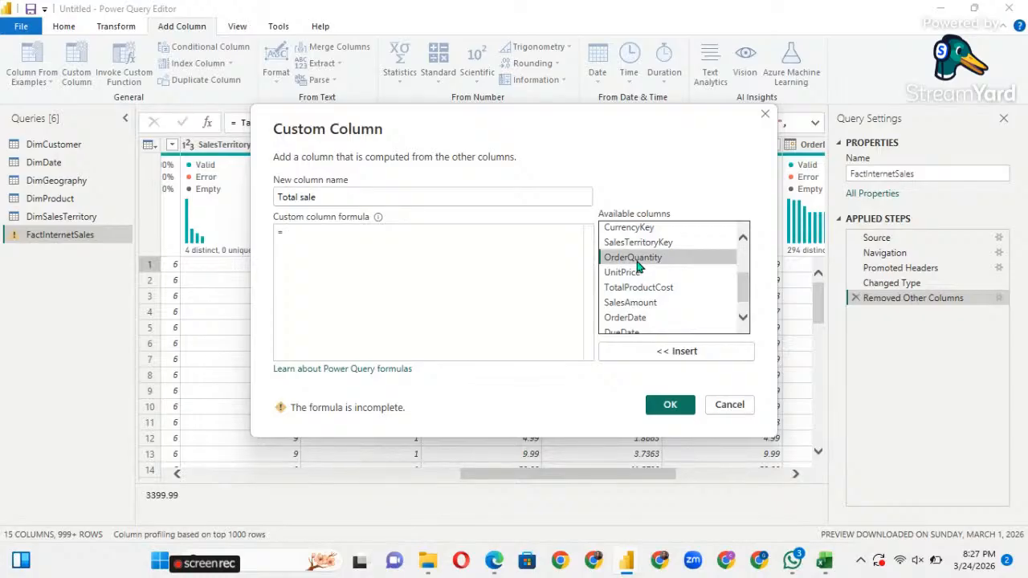
double_click(637, 262)
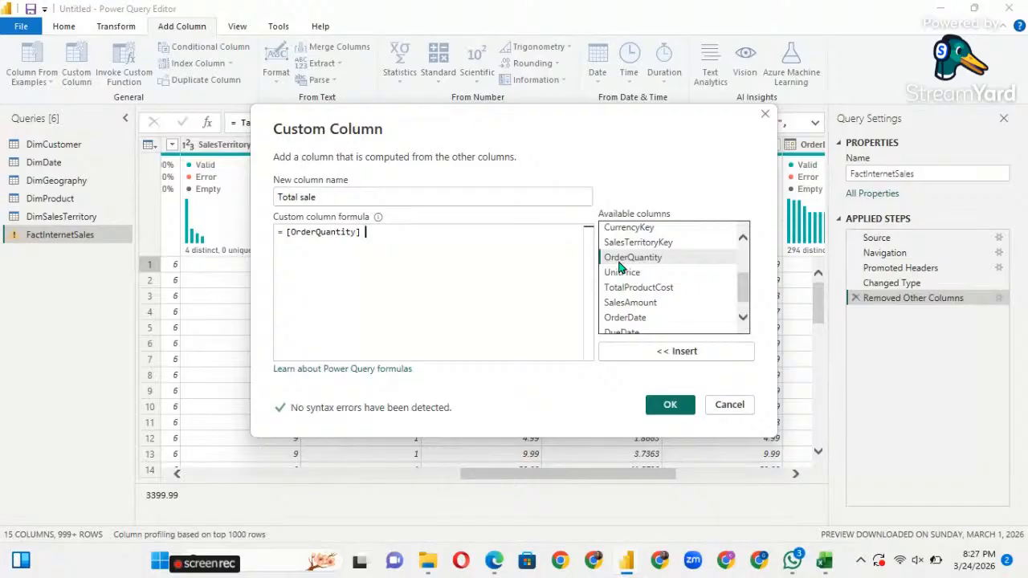
text(*)
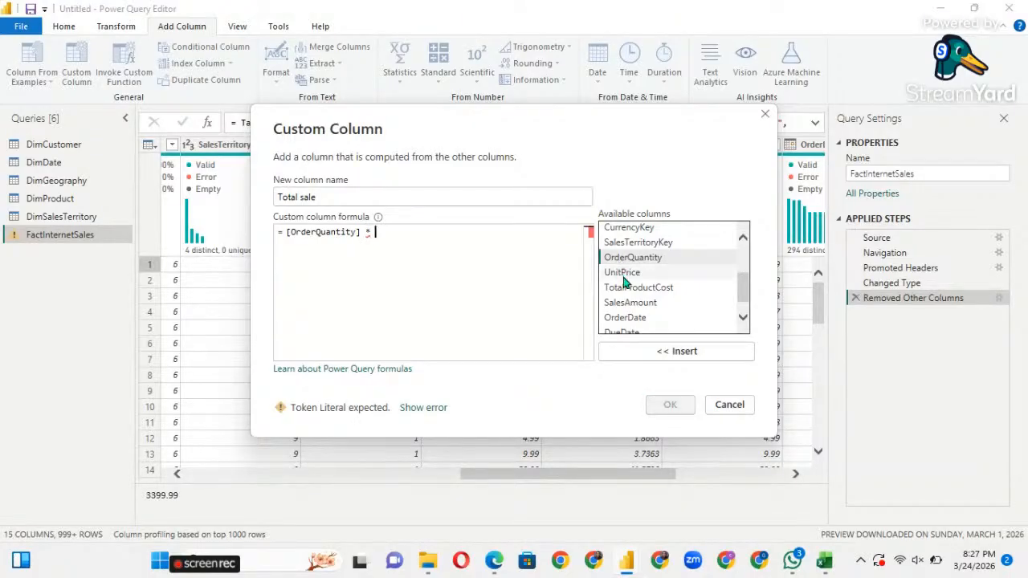
double_click(629, 274)
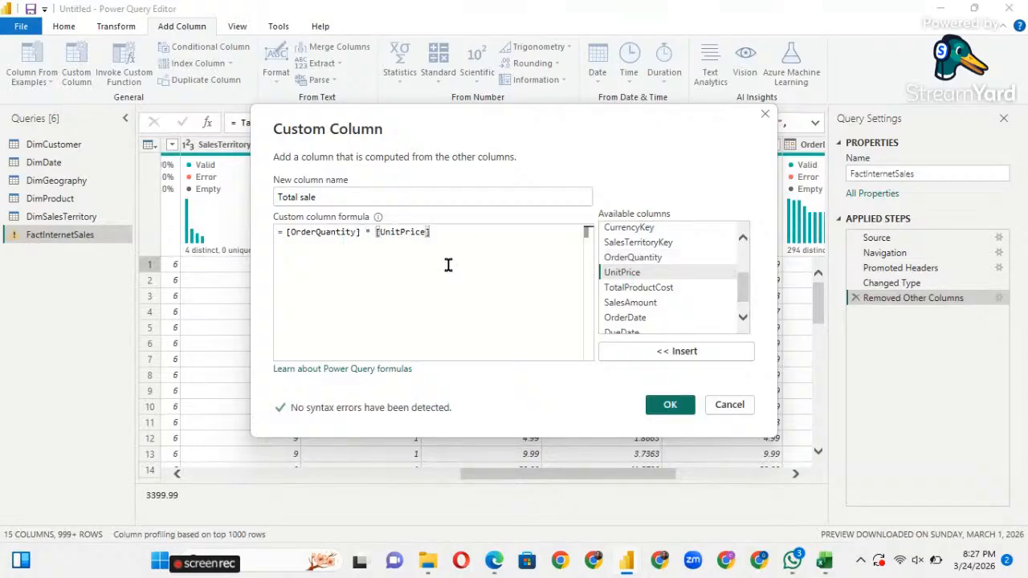
click(630, 273)
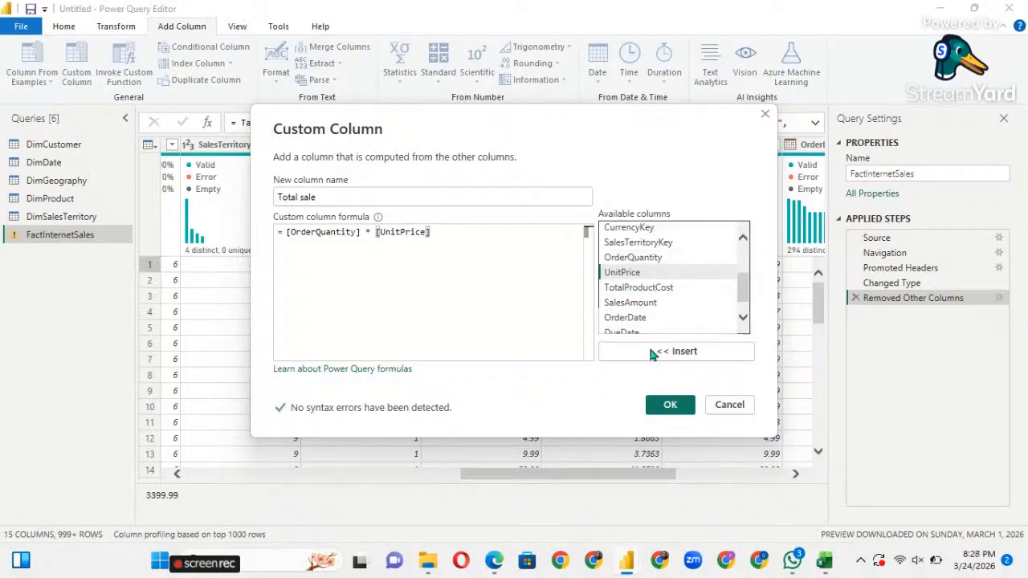
click(675, 408)
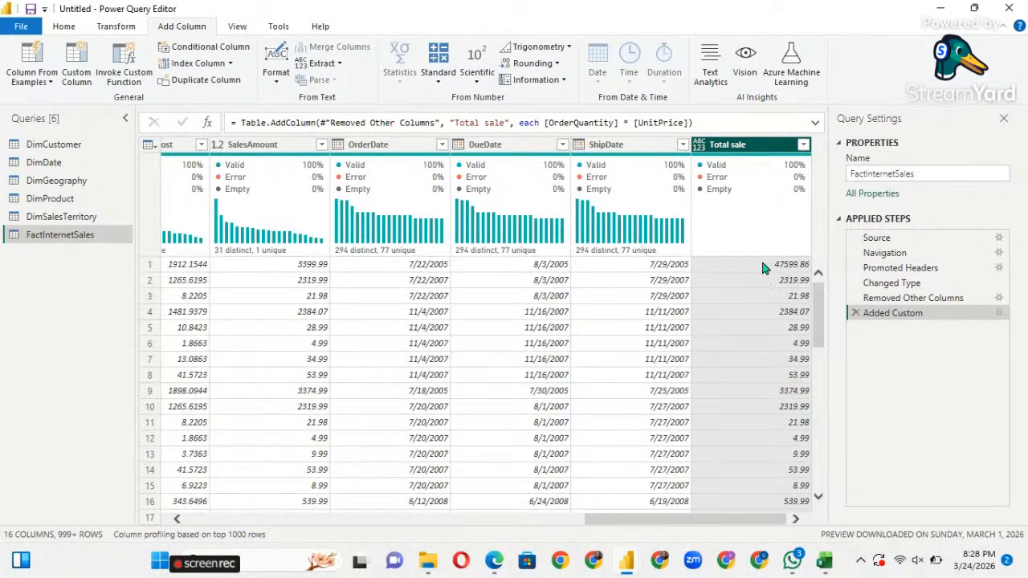
scroll(387, 357, left, 3)
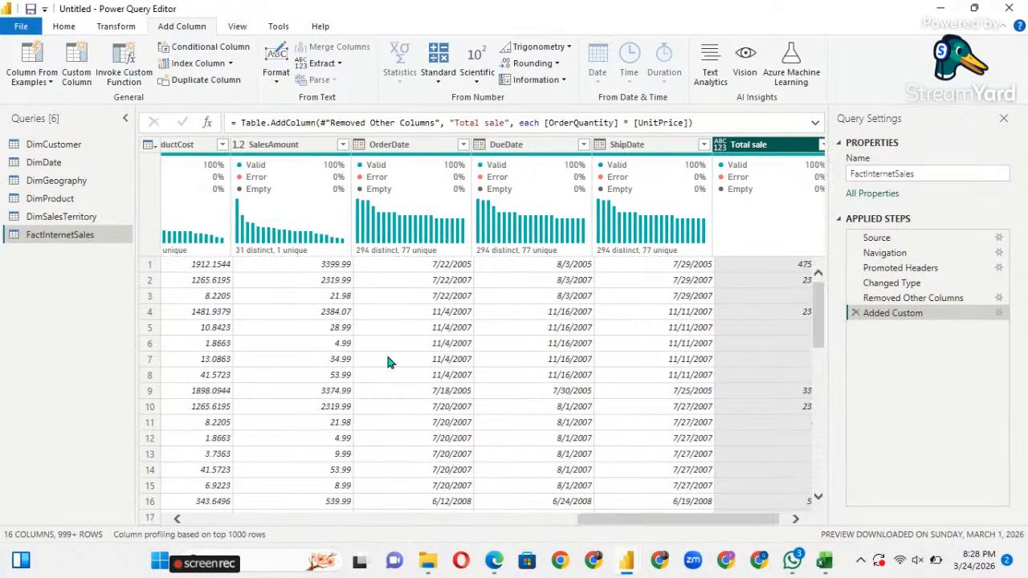
scroll(387, 361, left, 5)
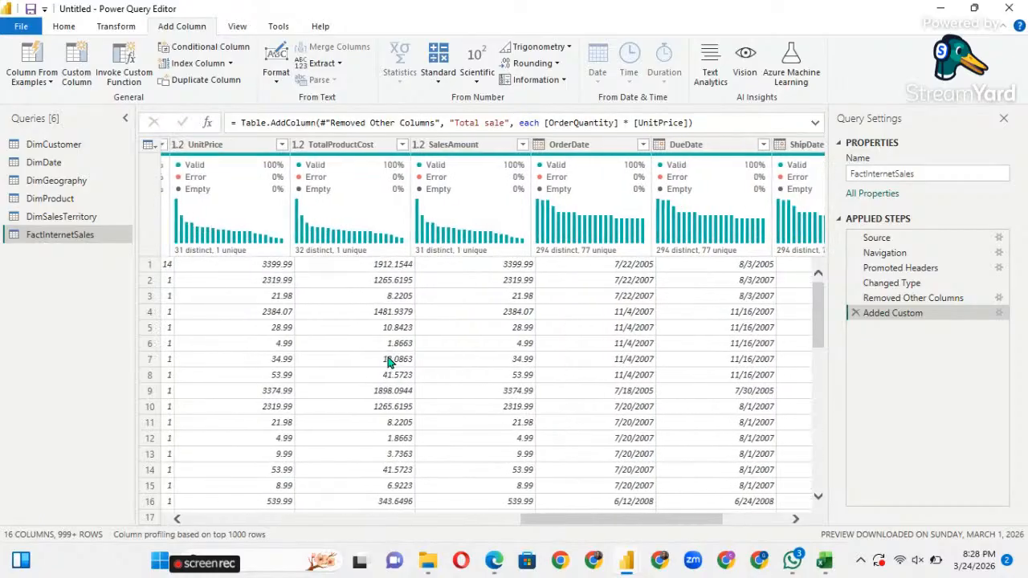
scroll(387, 362, left, 3)
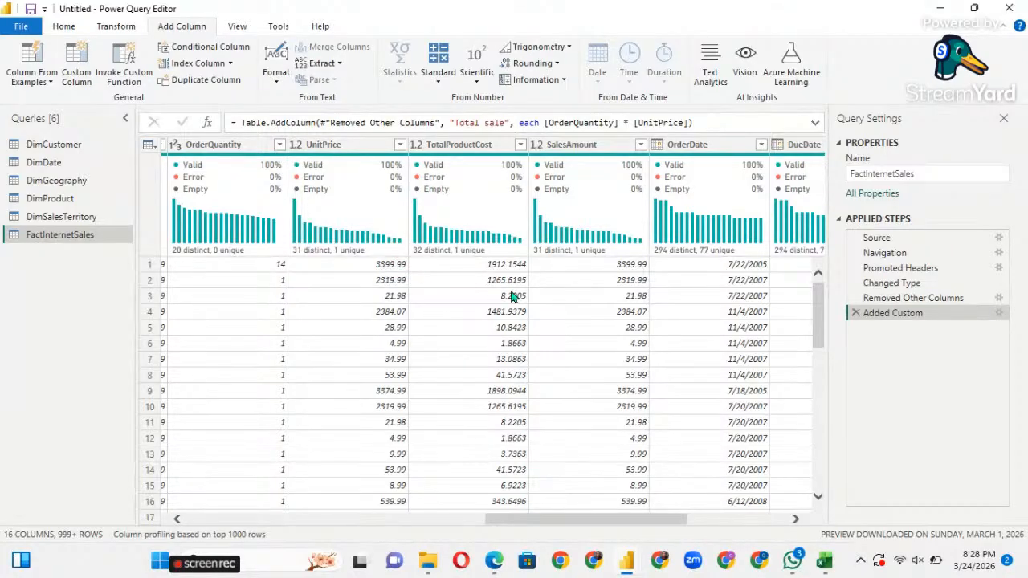
scroll(528, 300, right, 4)
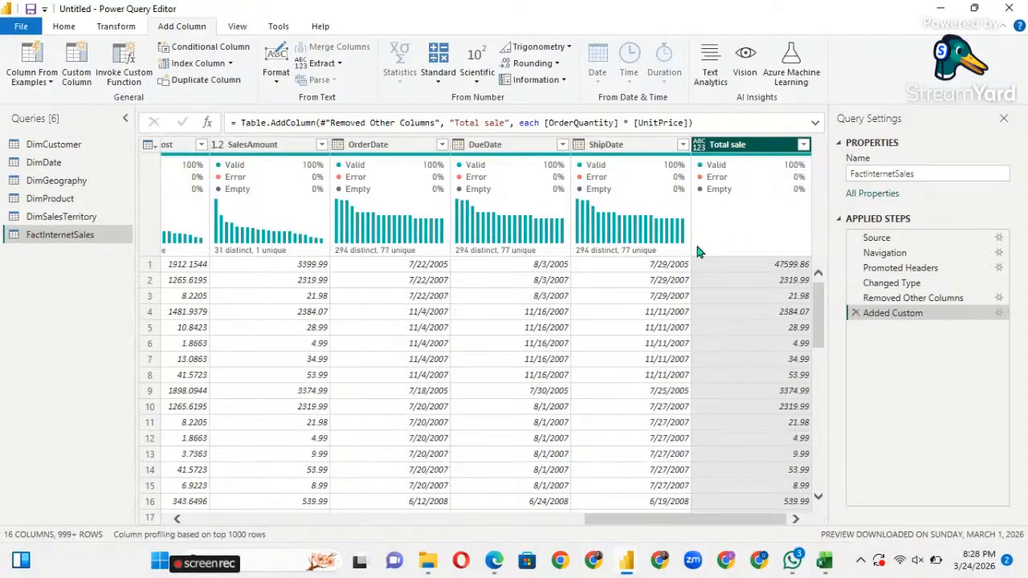
scroll(386, 304, left, 3)
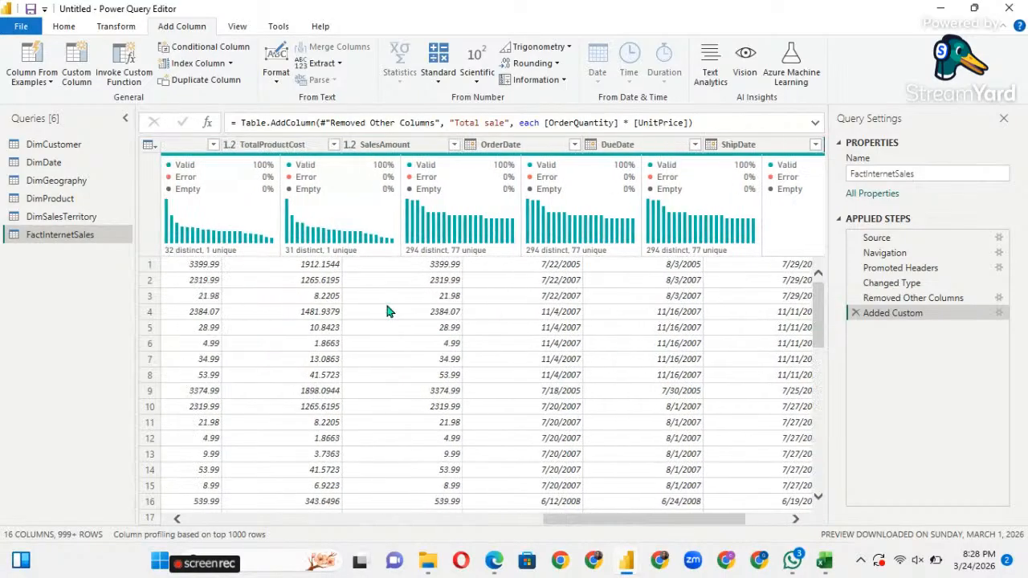
scroll(386, 311, left, 2)
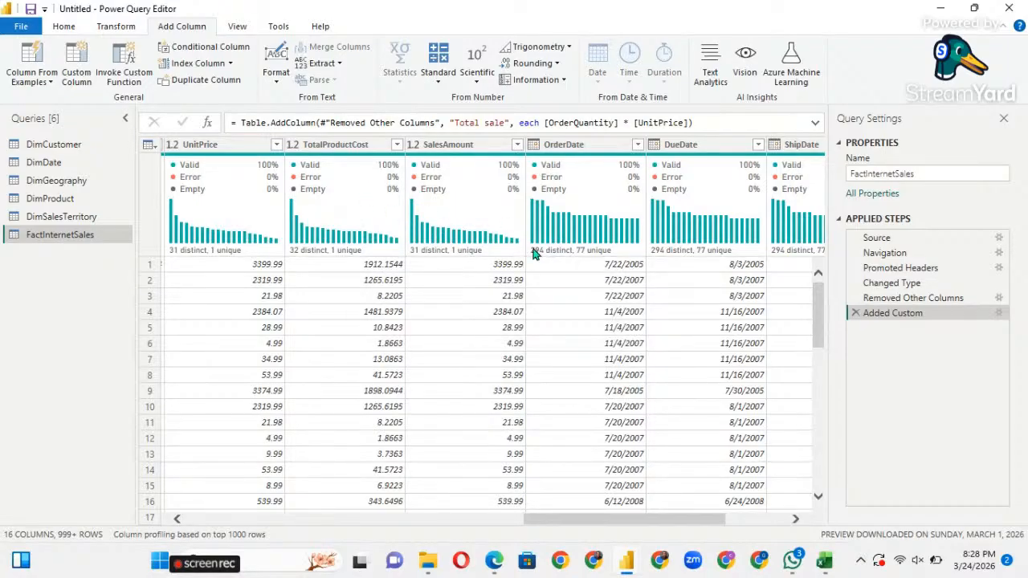
Open the Custom Column dialog, browse the available columns, then cancel without adding one.
mouse_move(535, 253)
mouse_move(687, 217)
click(80, 79)
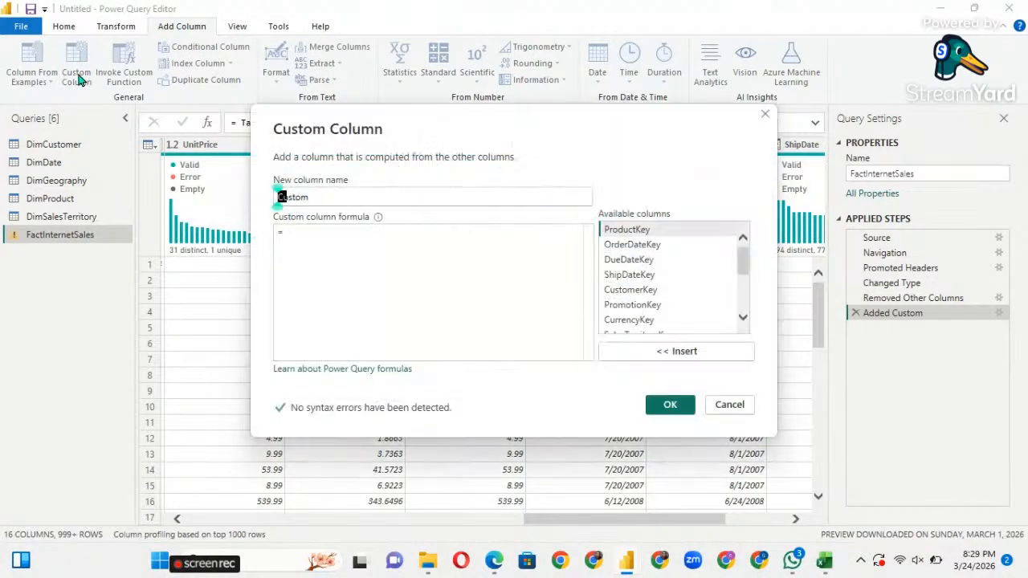
click(314, 235)
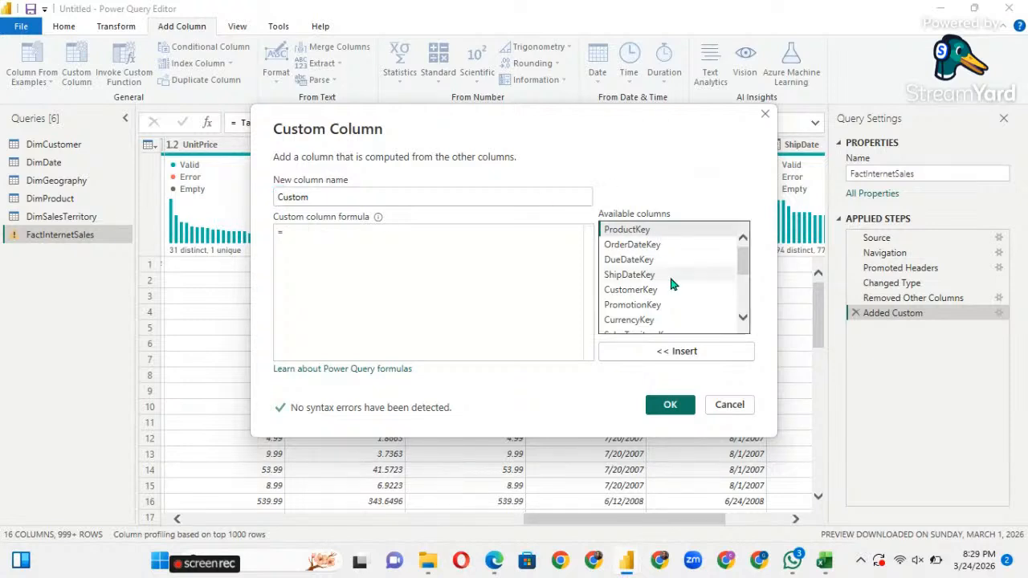
scroll(669, 273, down, 2)
scroll(673, 282, down, 5)
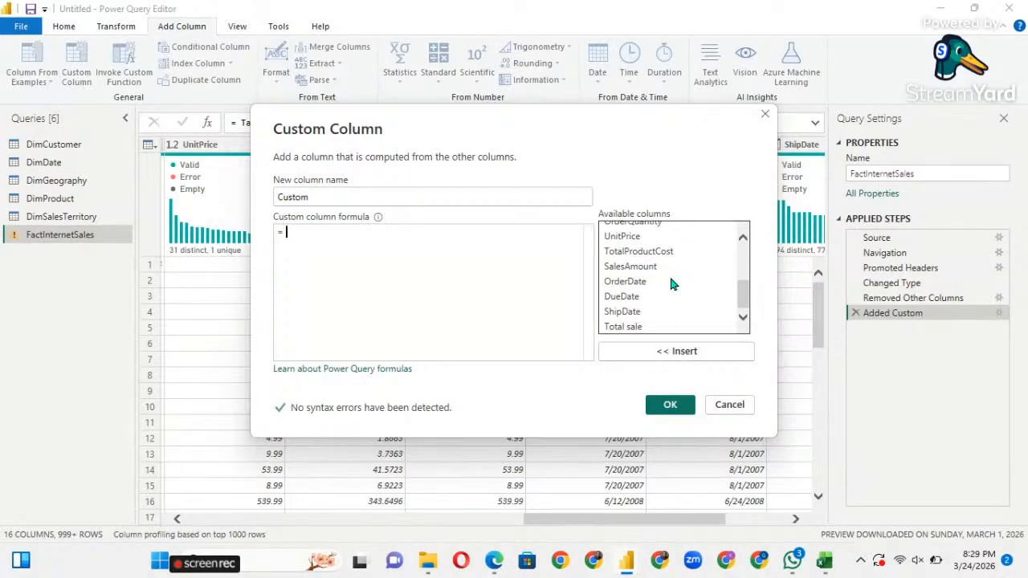
scroll(672, 283, up, 3)
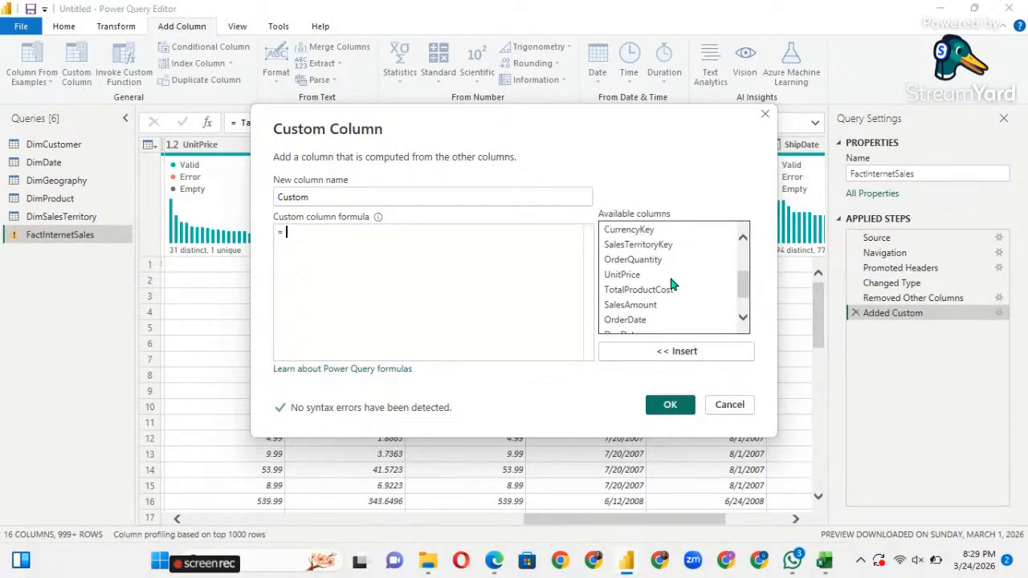
scroll(671, 283, down, 3)
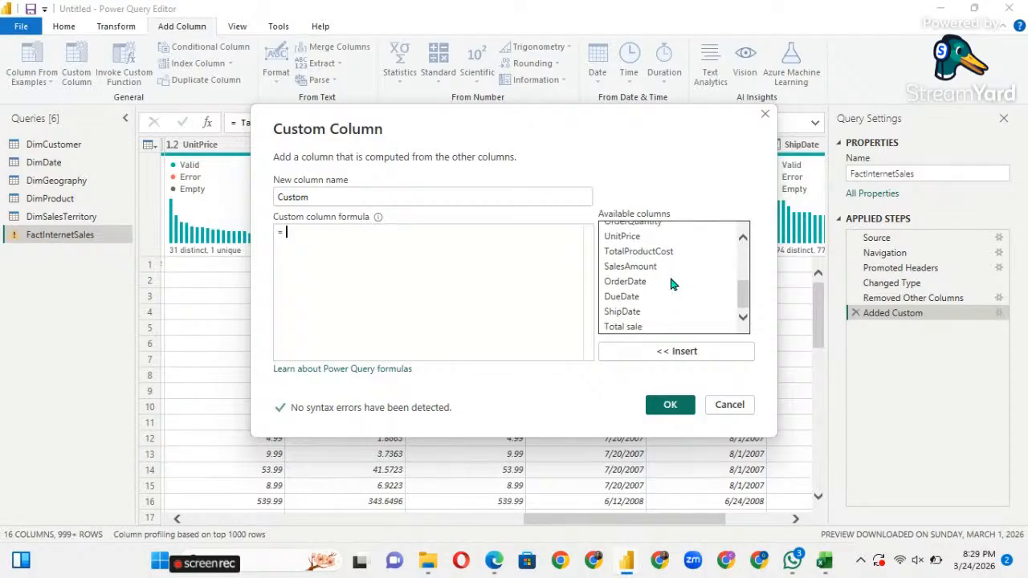
scroll(672, 282, up, 3)
scroll(671, 283, up, 4)
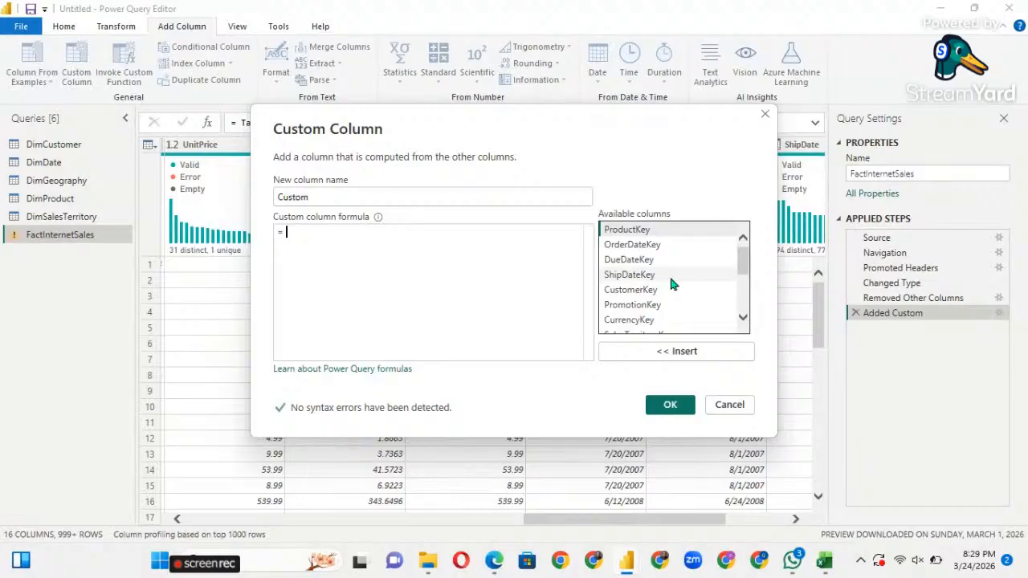
scroll(671, 283, down, 4)
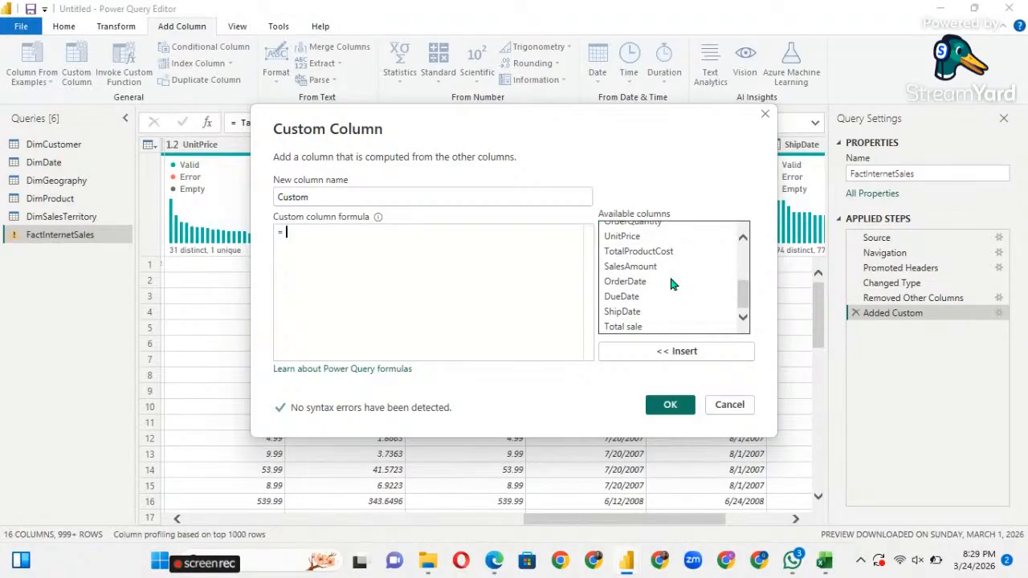
scroll(671, 282, up, 2)
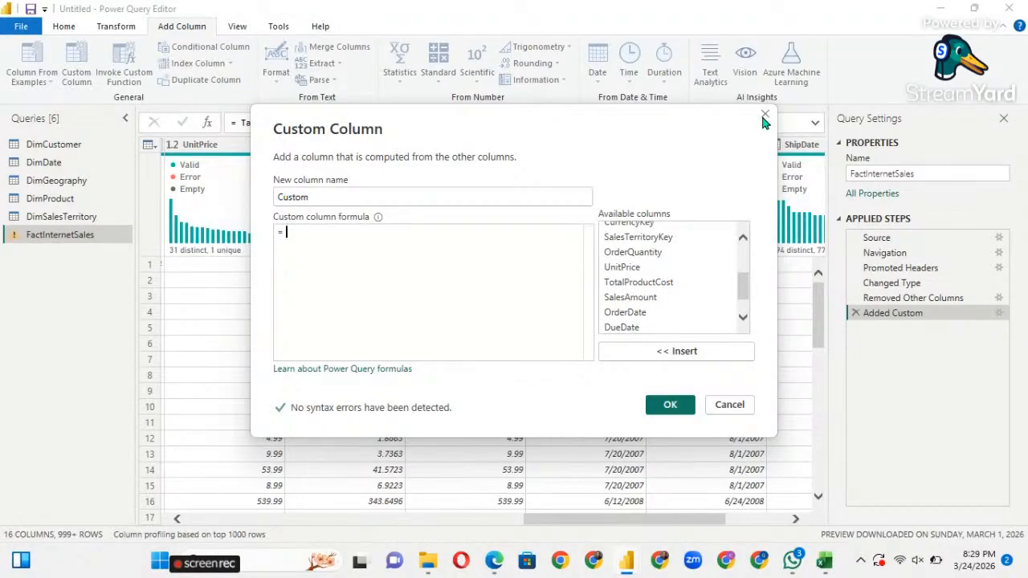
click(764, 116)
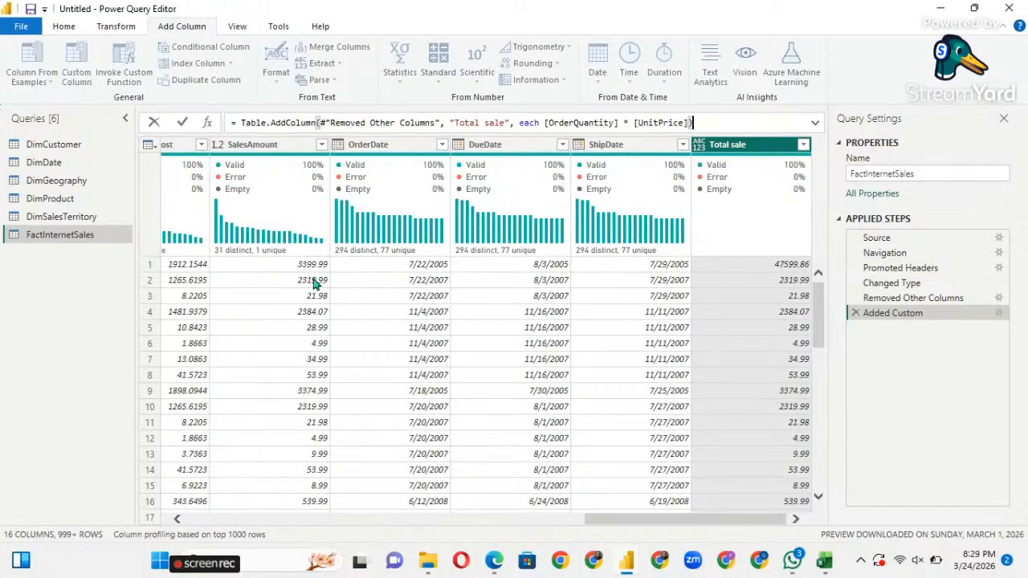
Inspect SalesAmount, TotalProductCost, OrderQuantity and UnitPrice values in the data rows.
click(273, 275)
click(273, 277)
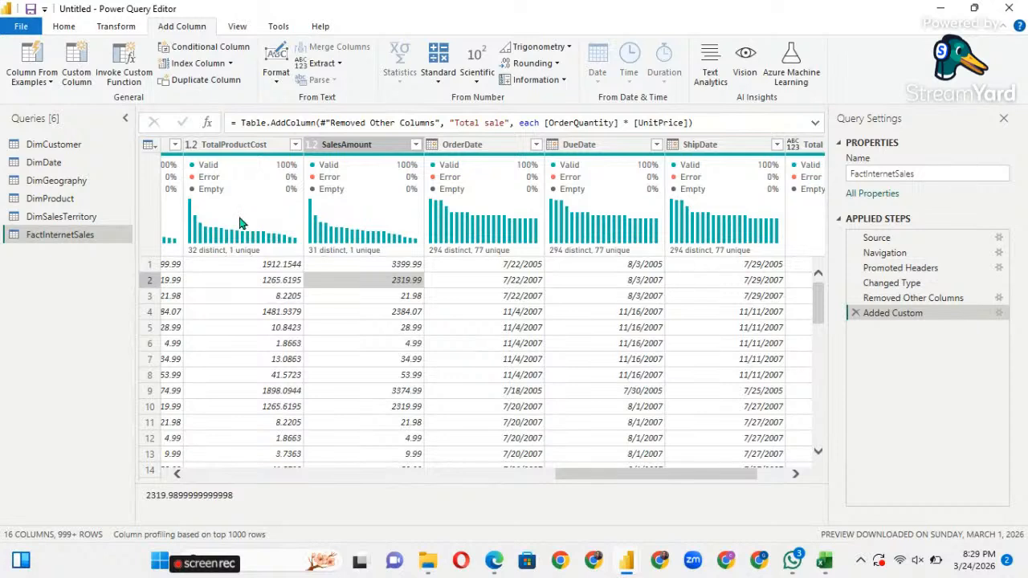
click(258, 360)
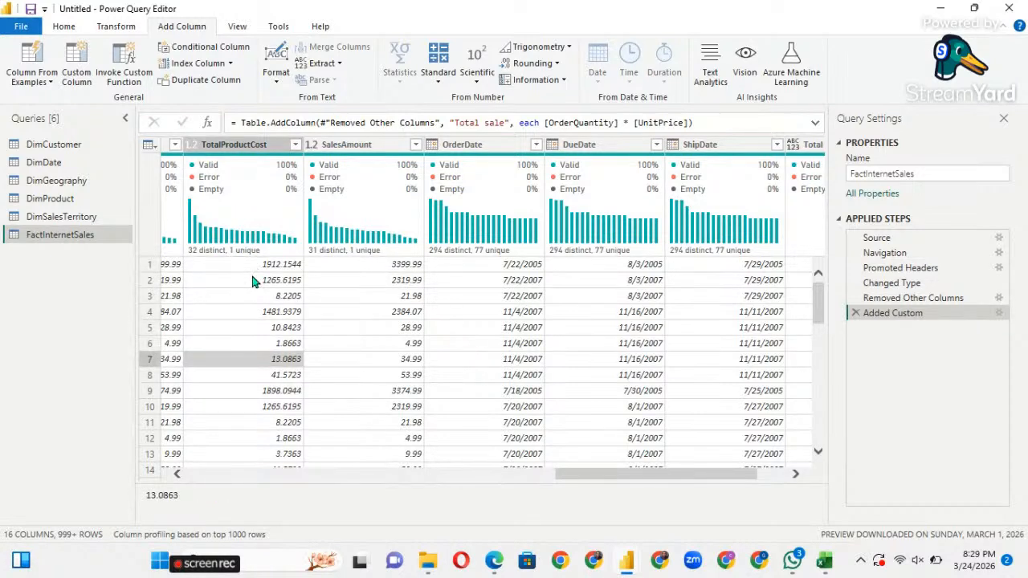
scroll(252, 281, left, 3)
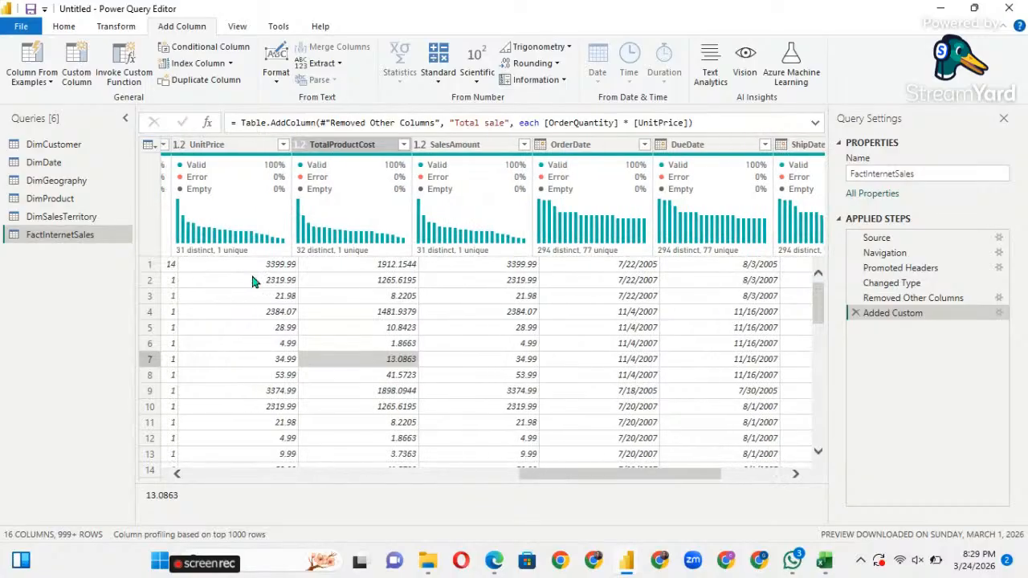
scroll(252, 281, left, 3)
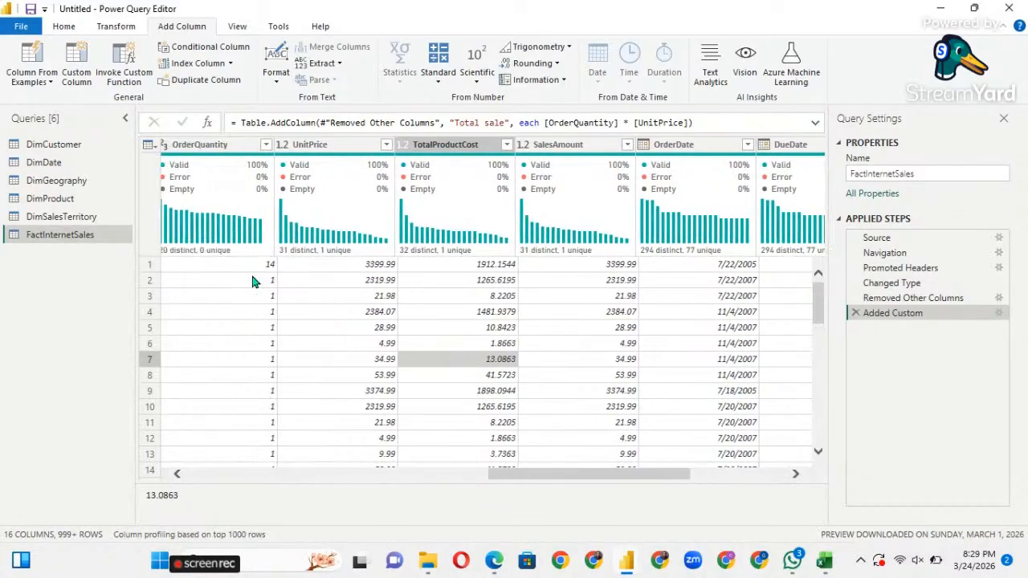
scroll(251, 281, left, 3)
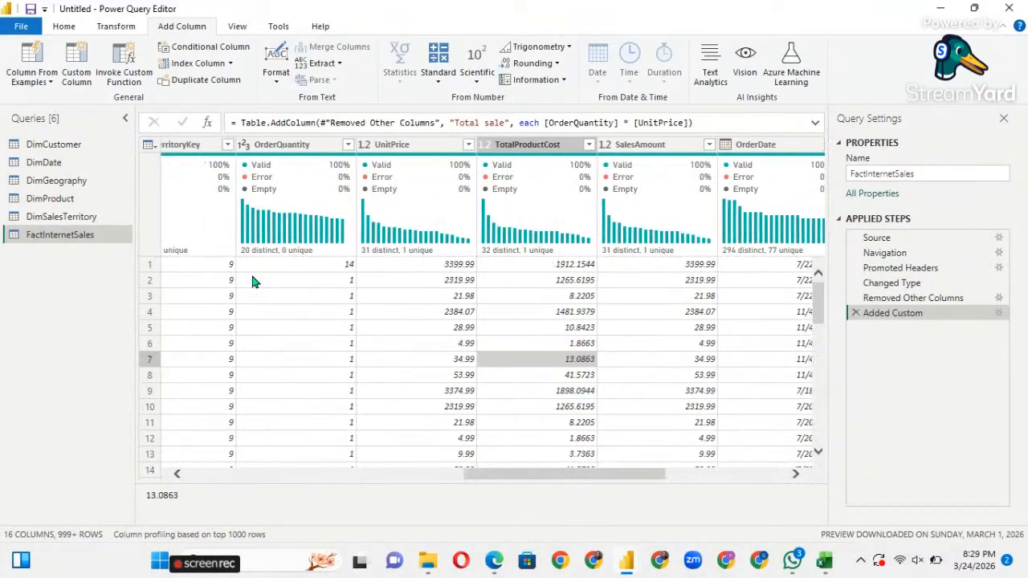
scroll(251, 281, left, 2)
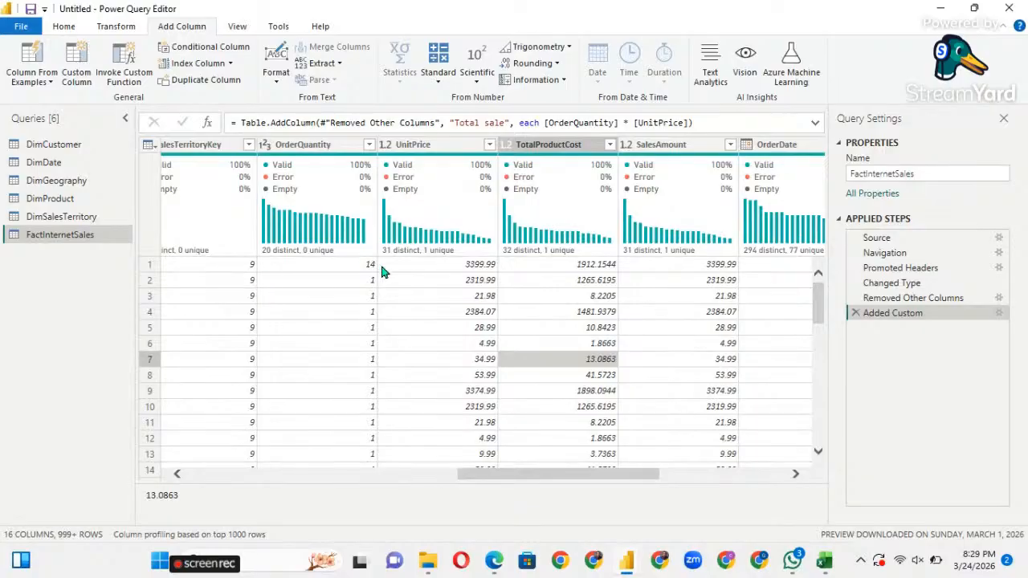
click(345, 266)
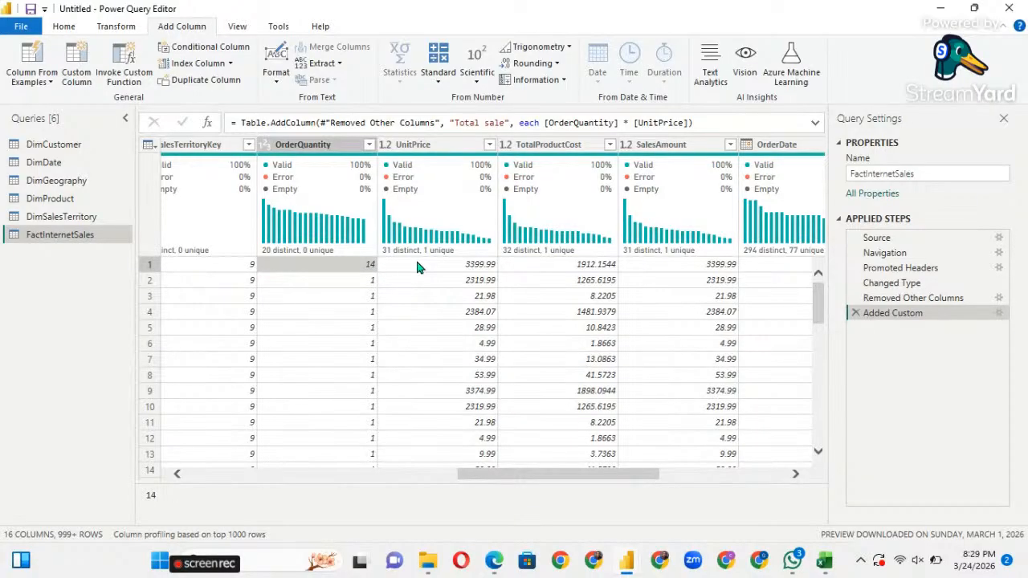
click(416, 267)
click(541, 267)
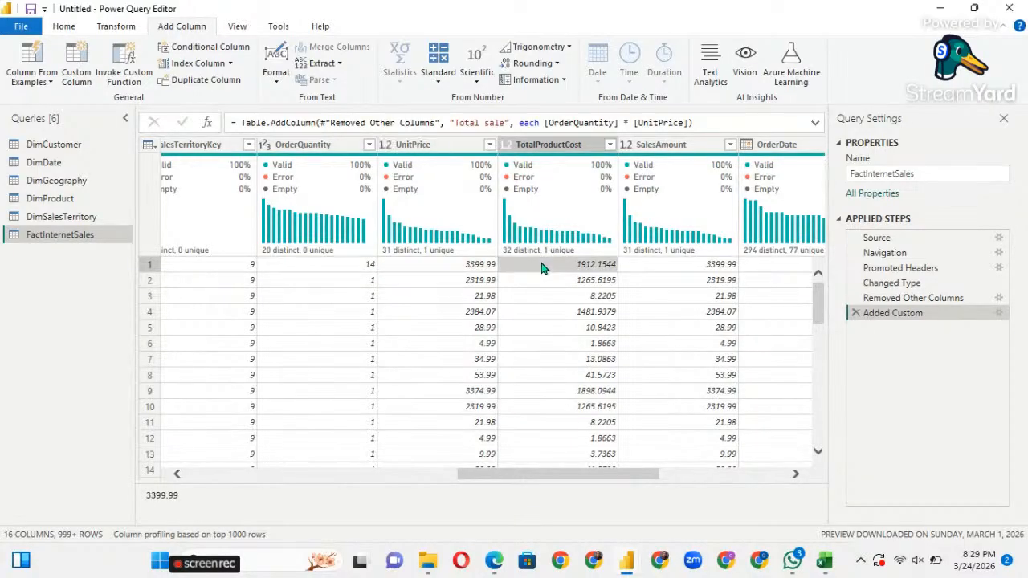
scroll(564, 277, right, 3)
scroll(565, 277, right, 3)
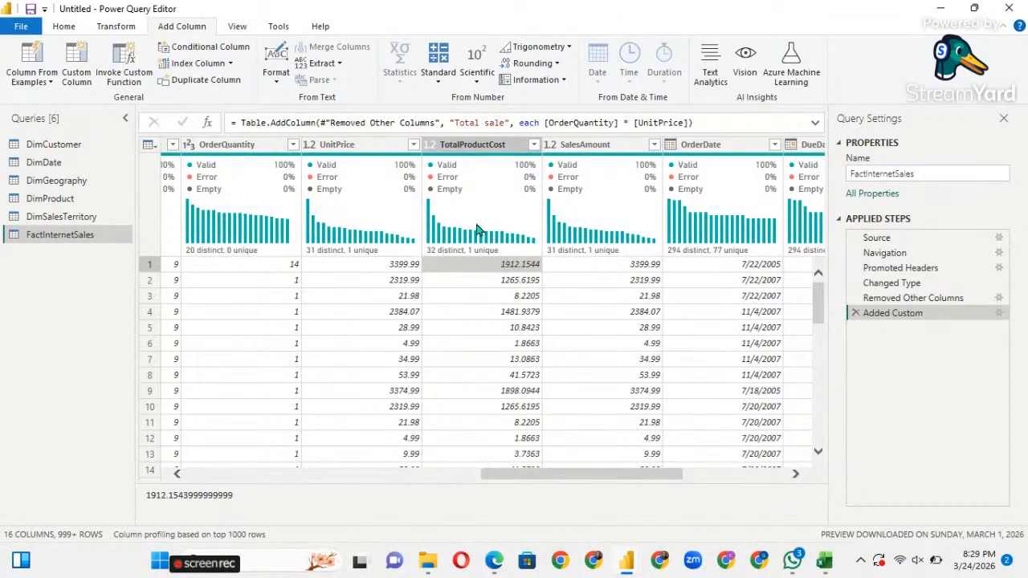
Start a new custom column named Profit.
click(84, 77)
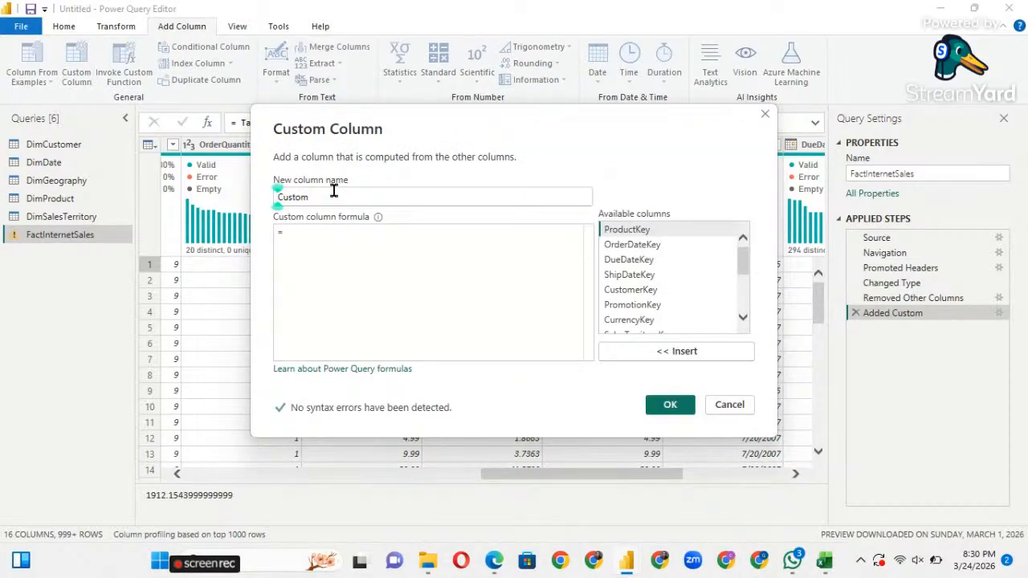
text(Pr)
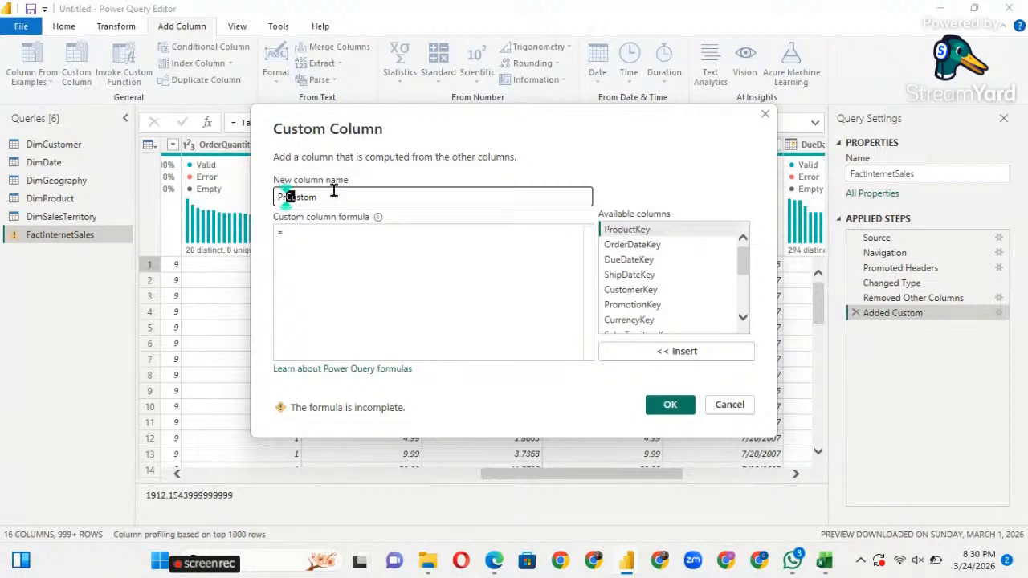
key(Right)
key(Right)
key(Right)
key(Right)
key(Right)
key(Right)
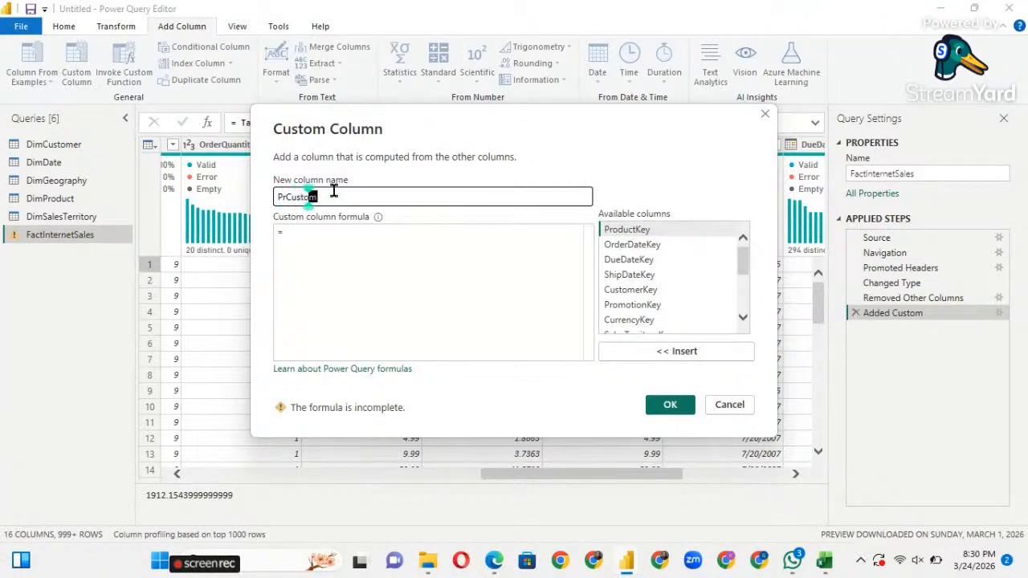
key(BackSpace)
key(BackSpace)
key(BackSpace)
key(BackSpace)
key(BackSpace)
key(BackSpace)
text(of)
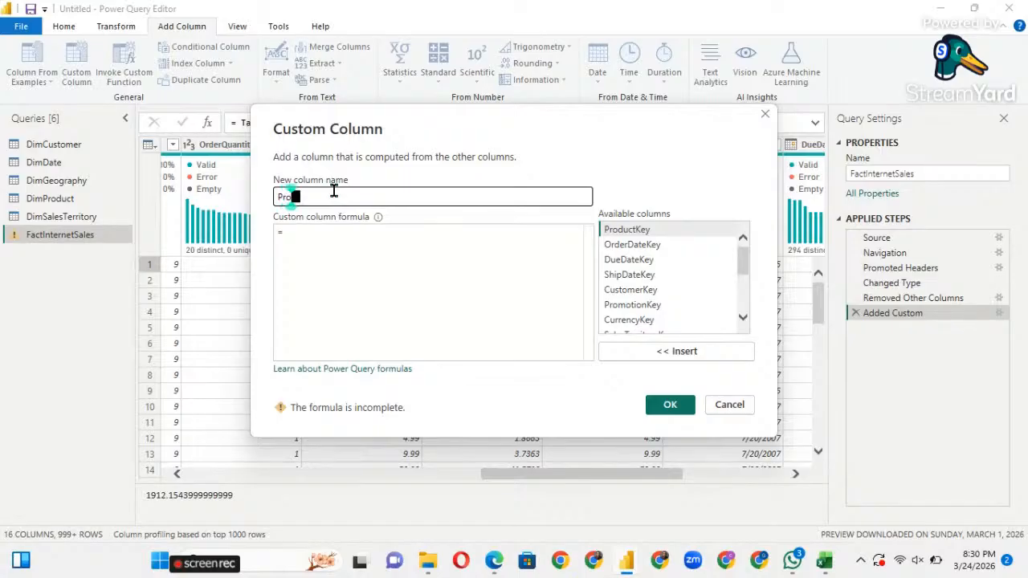
text(it)
Enter the formula [Total sale] - [TotalProductCost] and create the Profit column.
click(320, 234)
scroll(634, 291, down, 2)
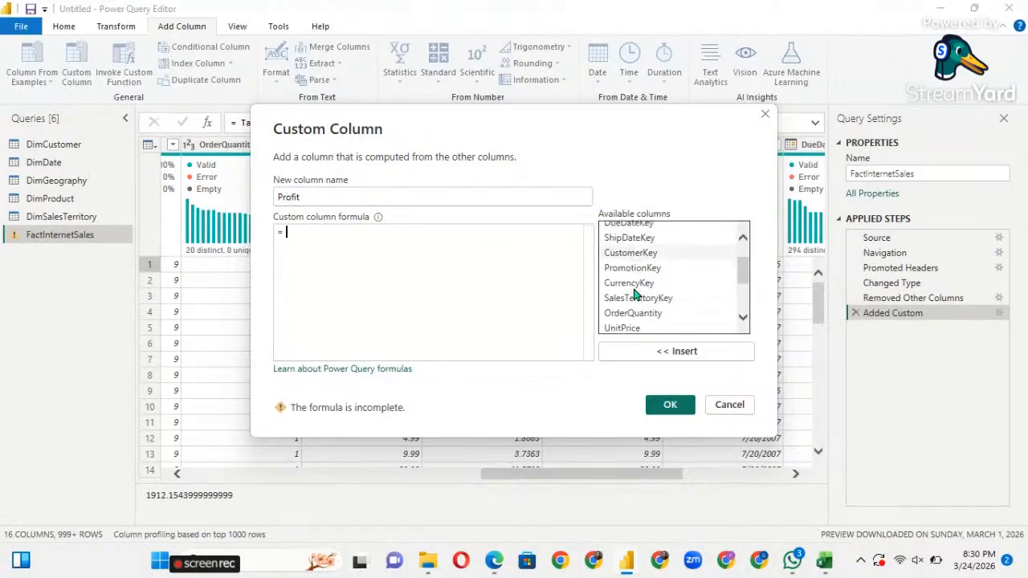
scroll(635, 296, down, 3)
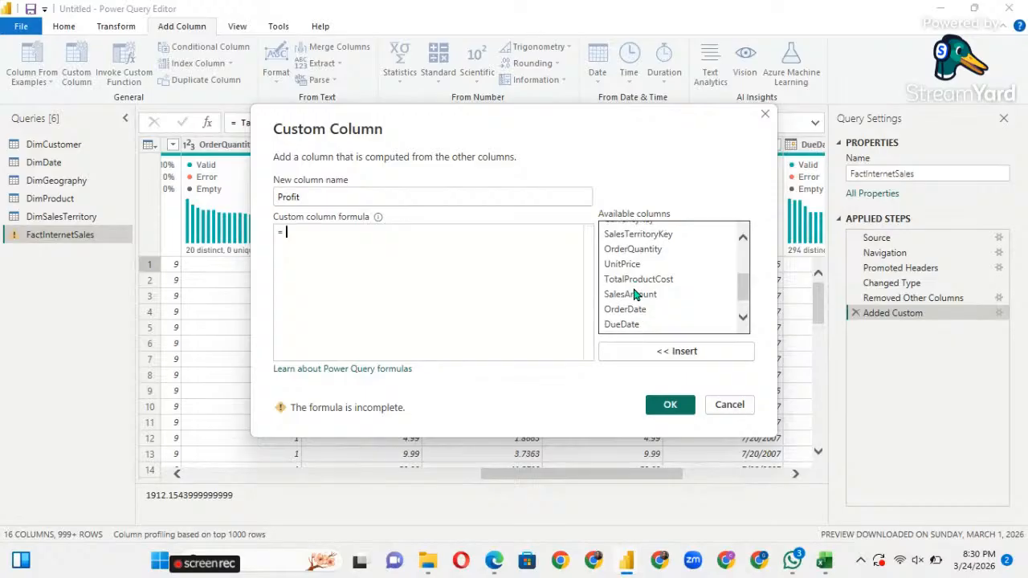
scroll(635, 296, down, 1)
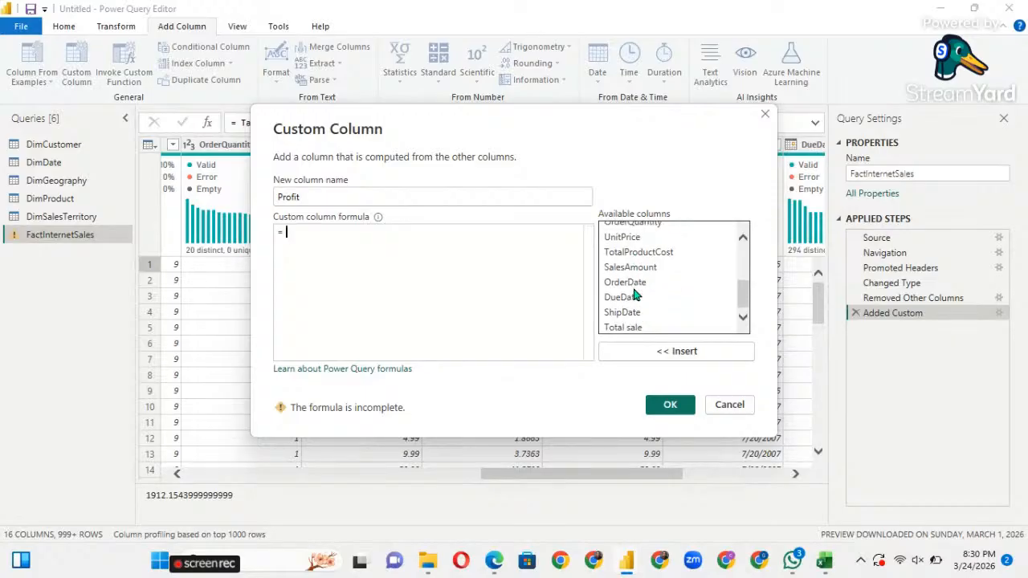
scroll(634, 296, up, 1)
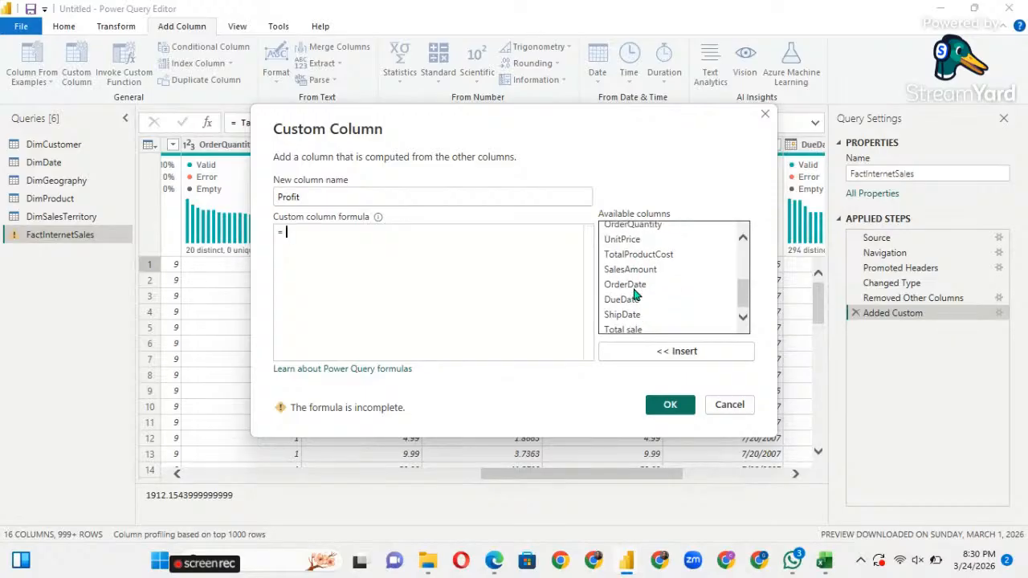
click(303, 196)
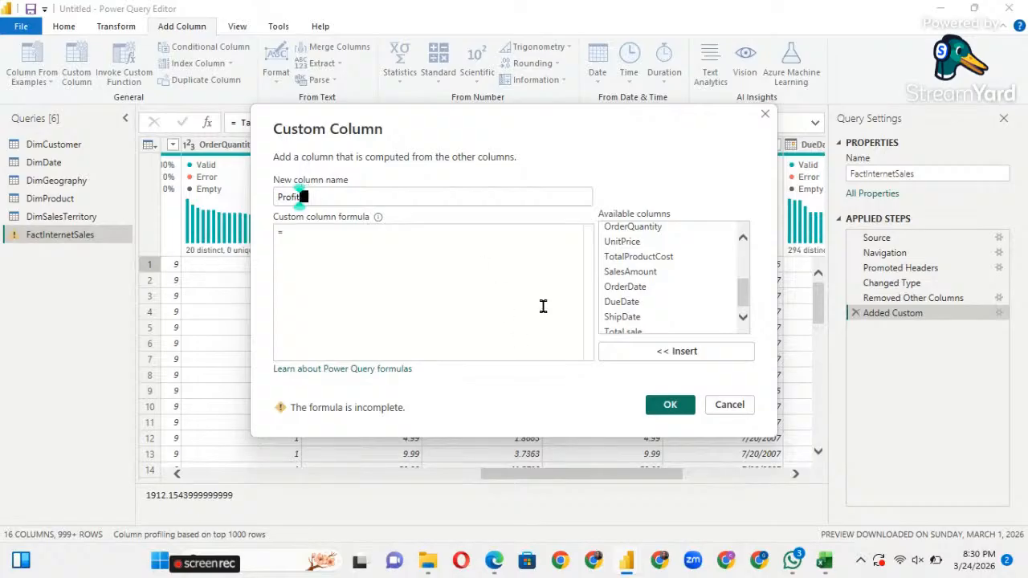
scroll(639, 290, down, 1)
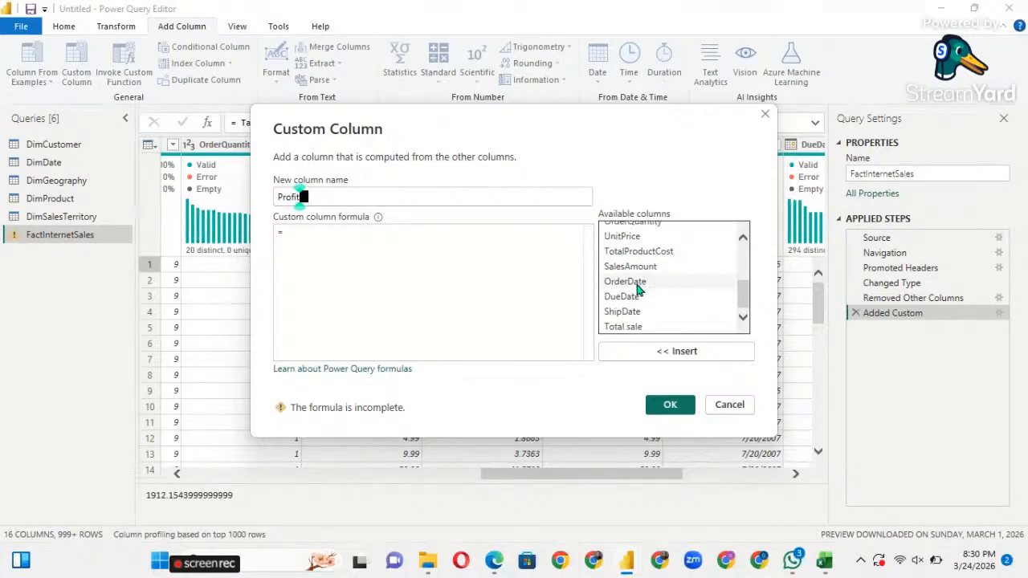
click(634, 329)
double_click(634, 329)
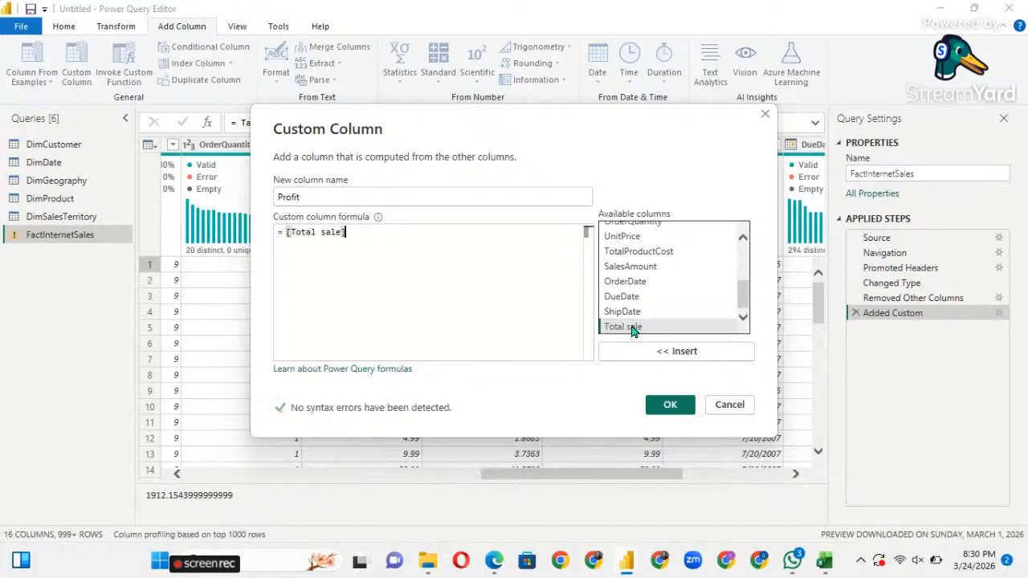
text(-)
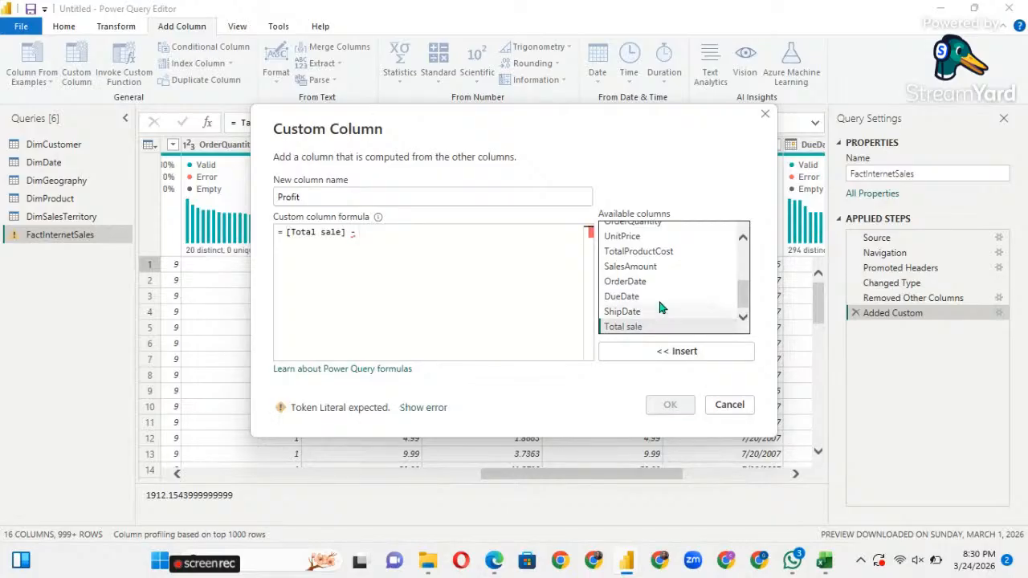
scroll(655, 286, up, 1)
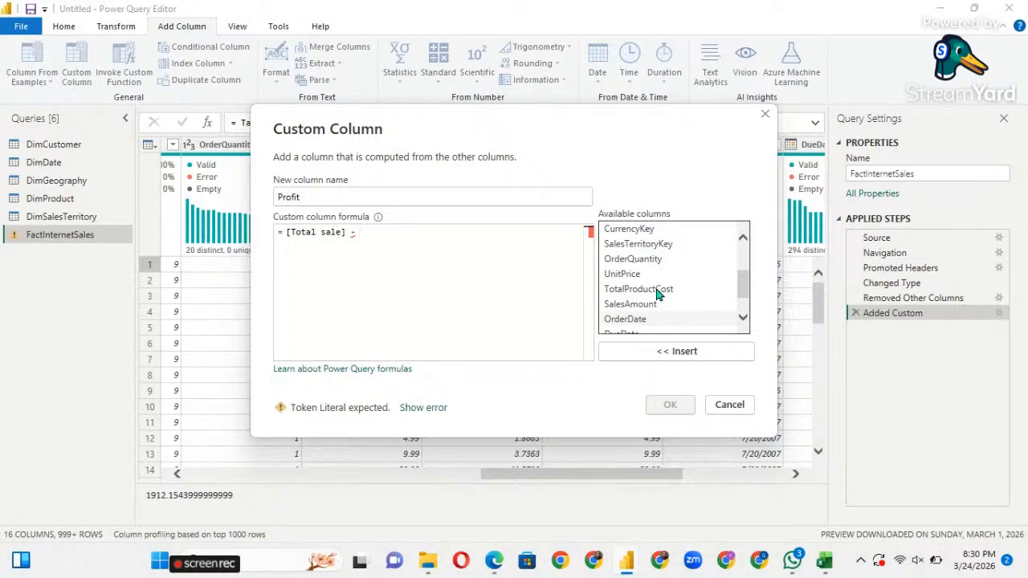
scroll(657, 294, down, 1)
click(652, 269)
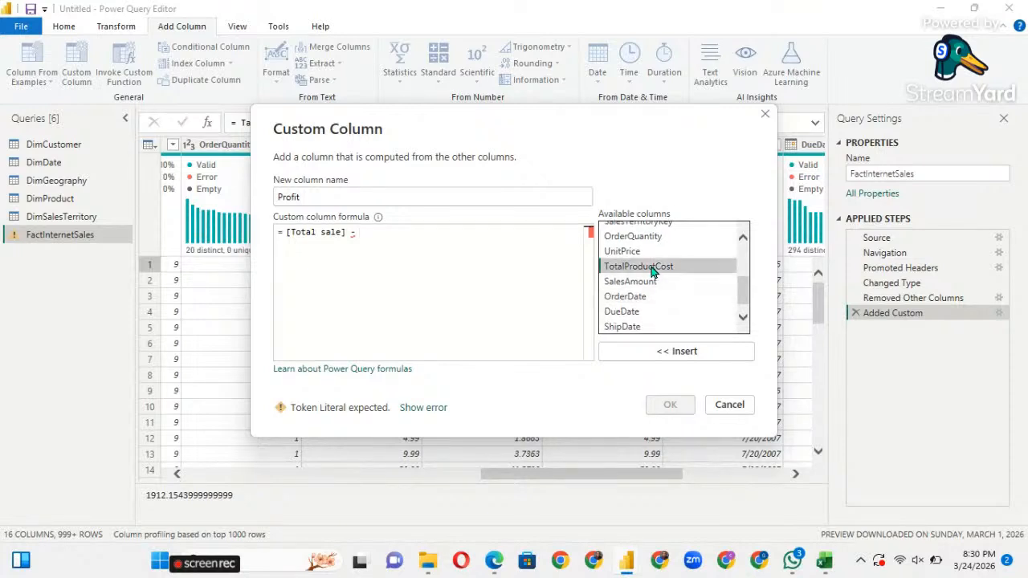
double_click(653, 269)
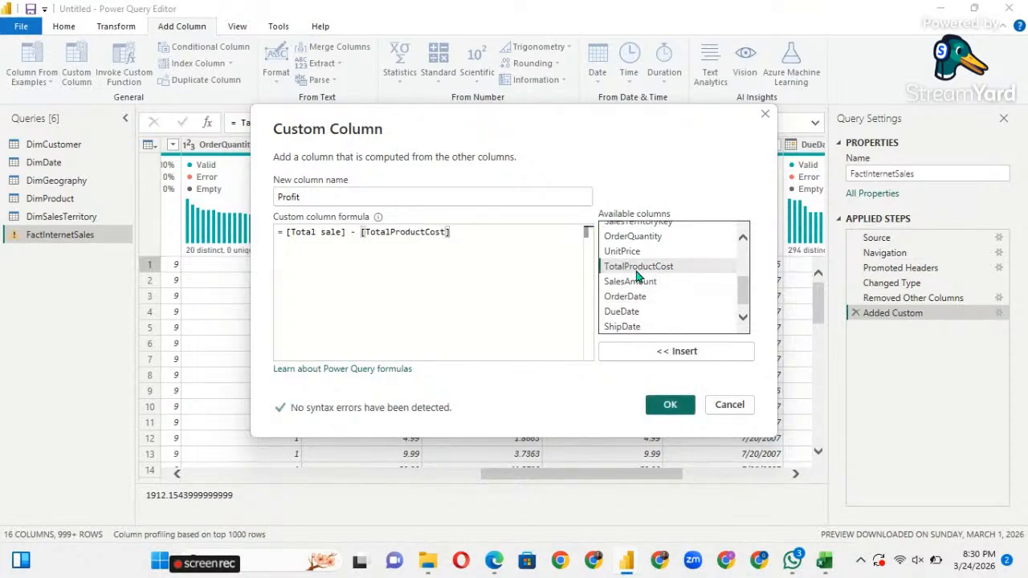
click(671, 405)
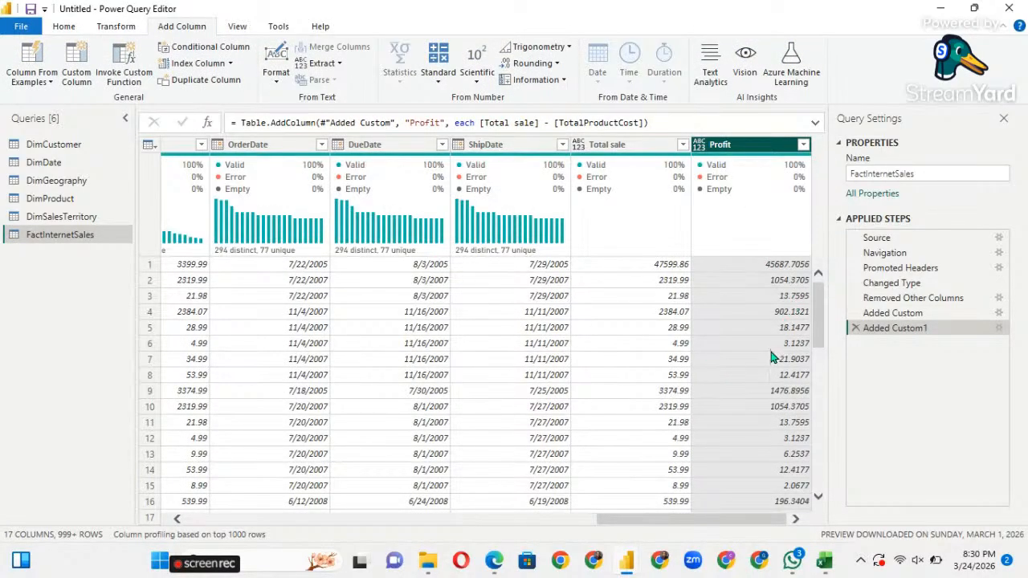
scroll(771, 357, down, 3)
scroll(771, 357, down, 3)
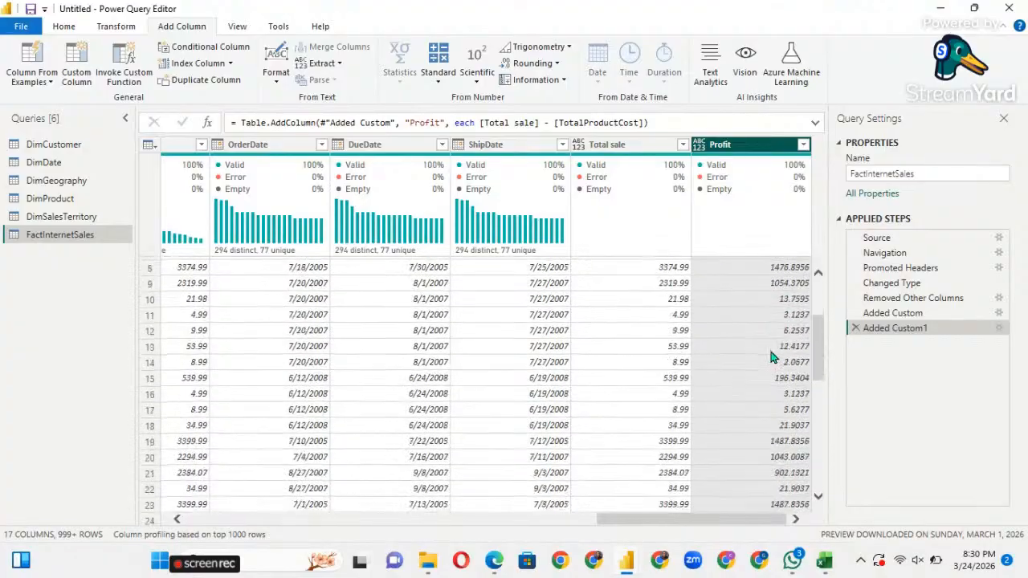
scroll(771, 357, up, 5)
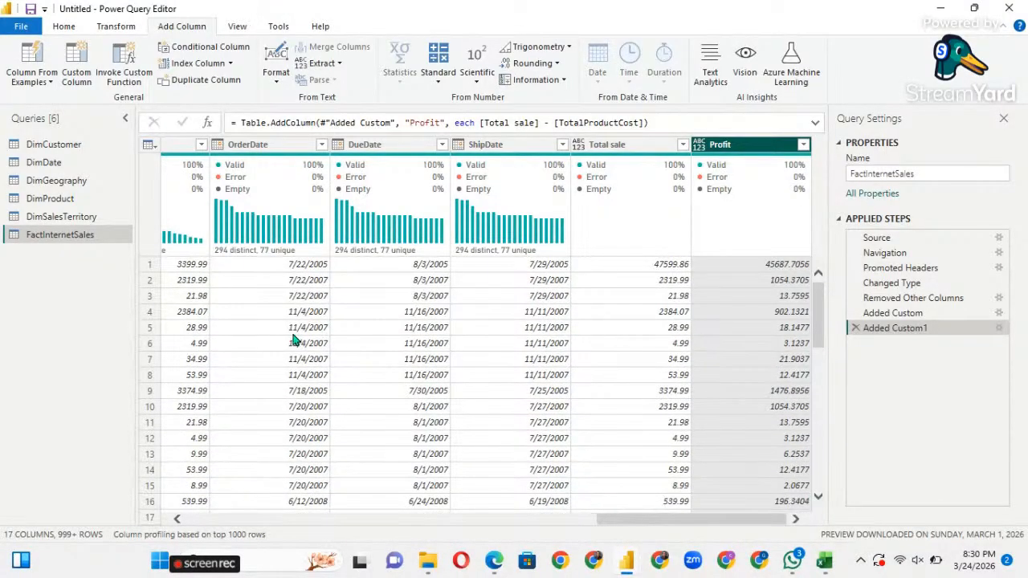
scroll(293, 340, left, 3)
scroll(293, 340, left, 3)
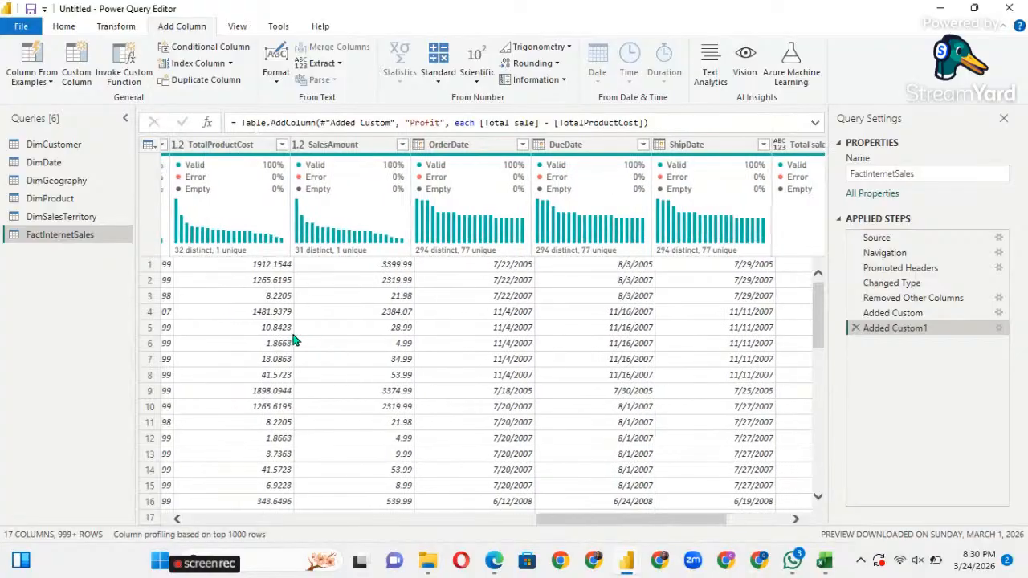
scroll(294, 339, left, 5)
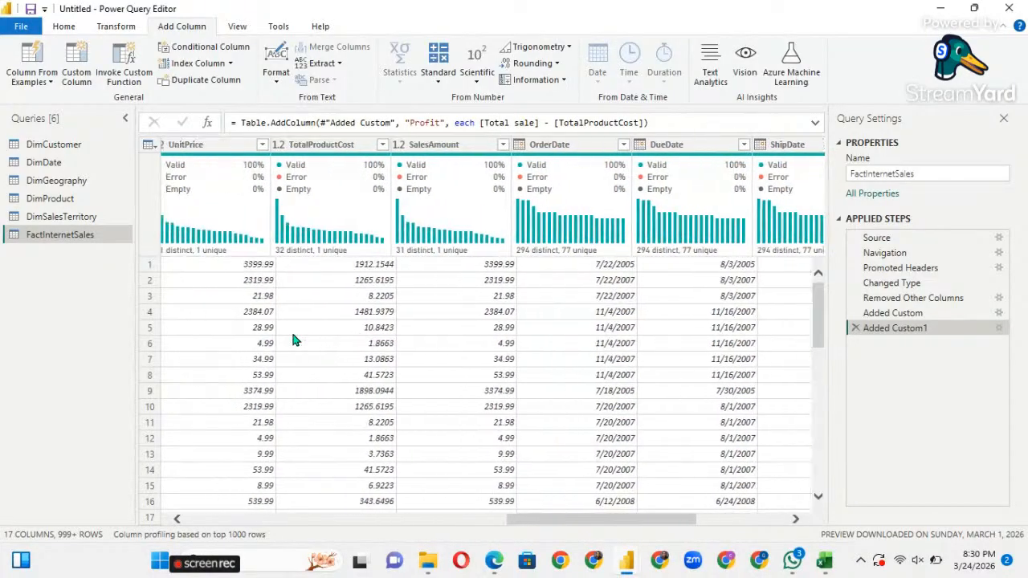
scroll(293, 339, left, 5)
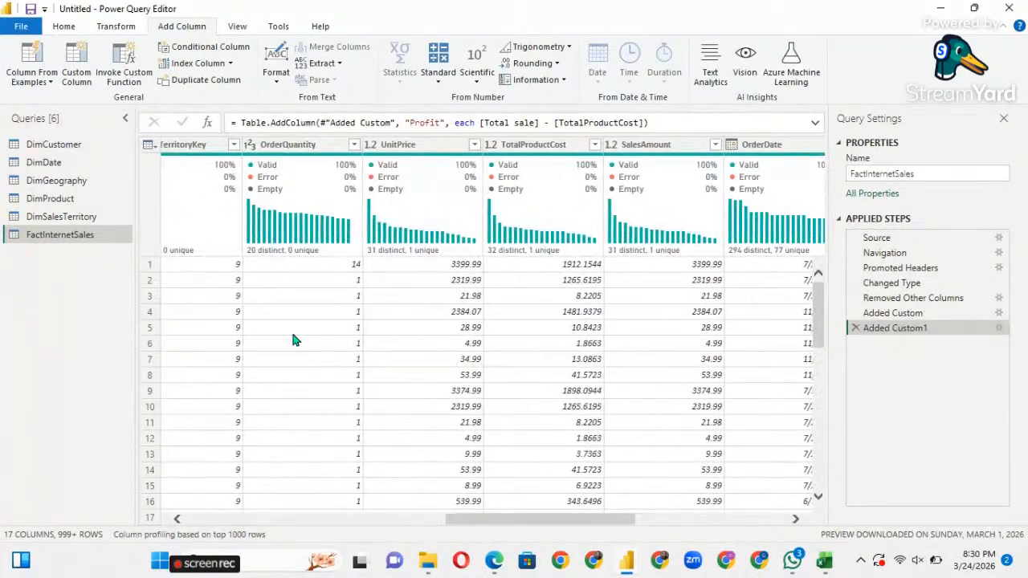
scroll(294, 340, left, 3)
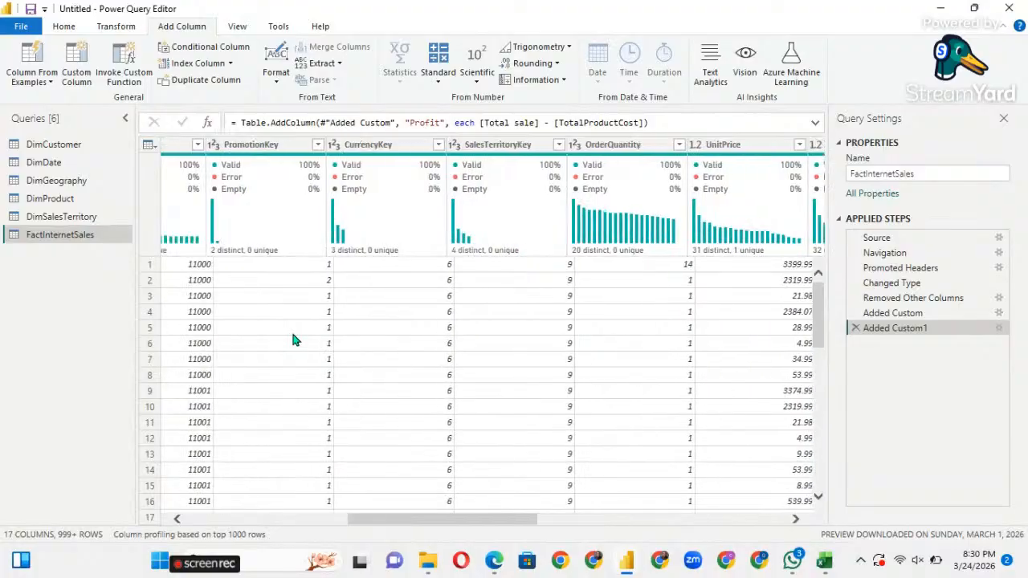
scroll(287, 342, right, 8)
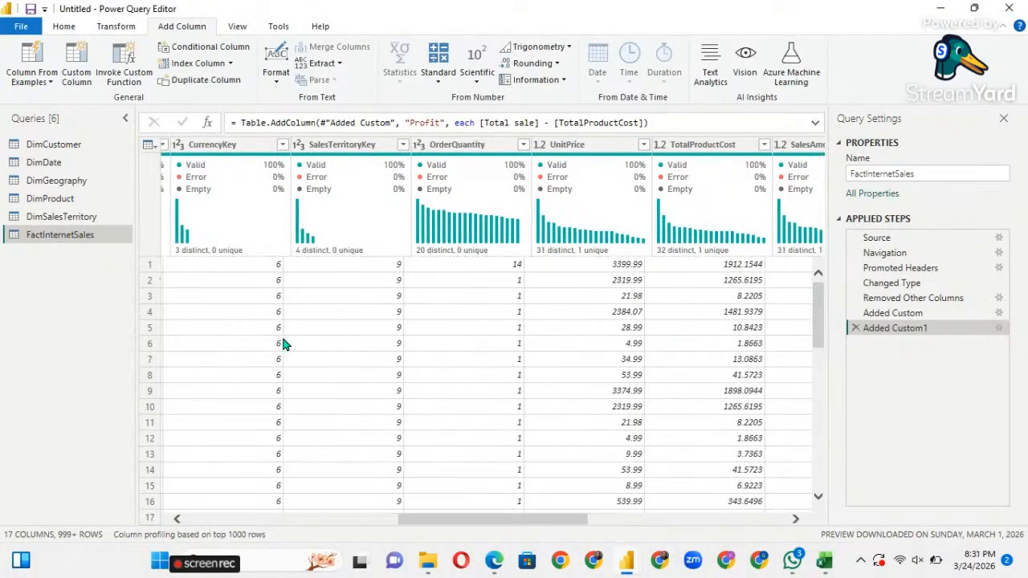
scroll(281, 344, right, 4)
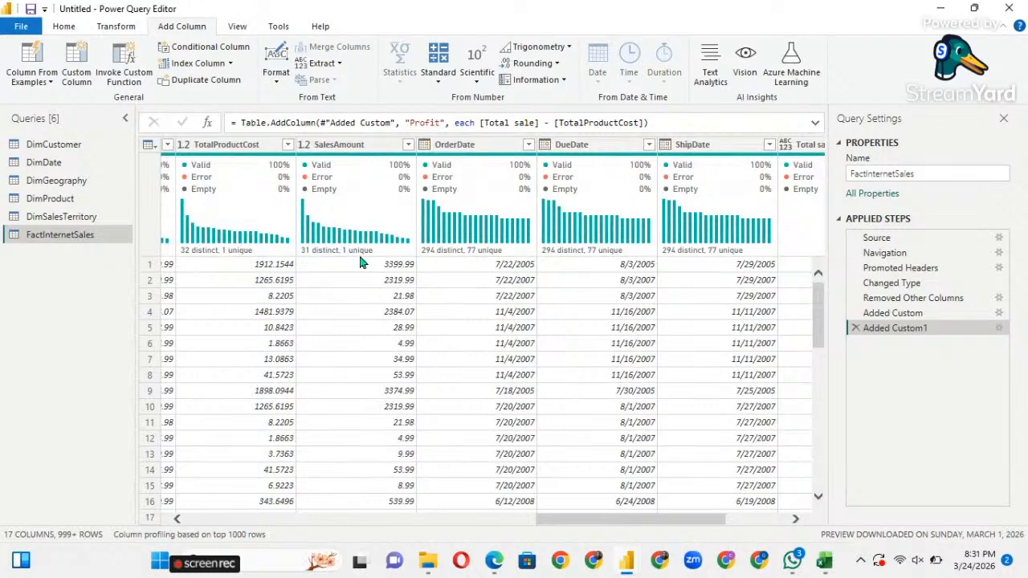
scroll(328, 293, left, 2)
scroll(329, 295, left, 2)
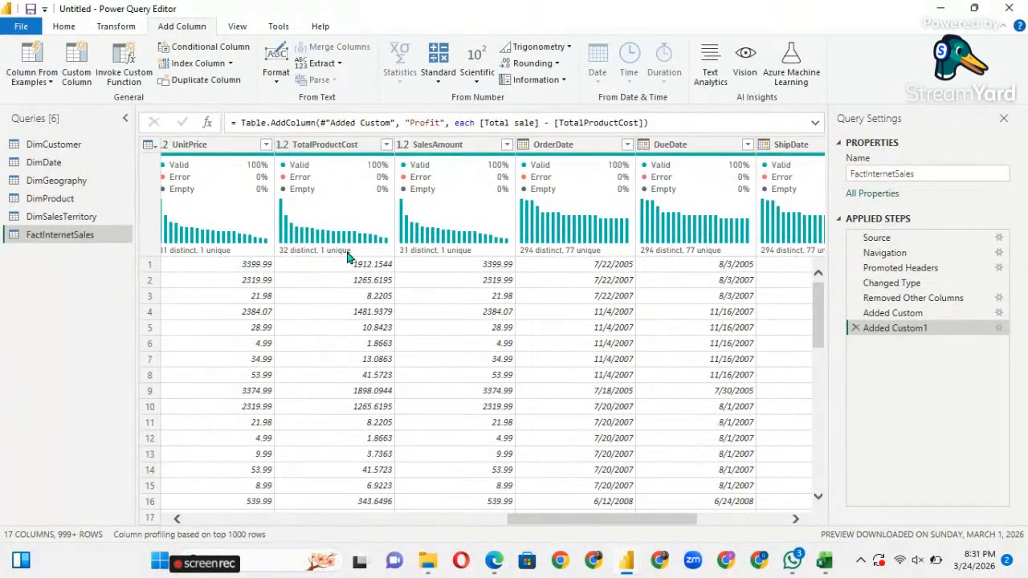
scroll(318, 278, left, 1)
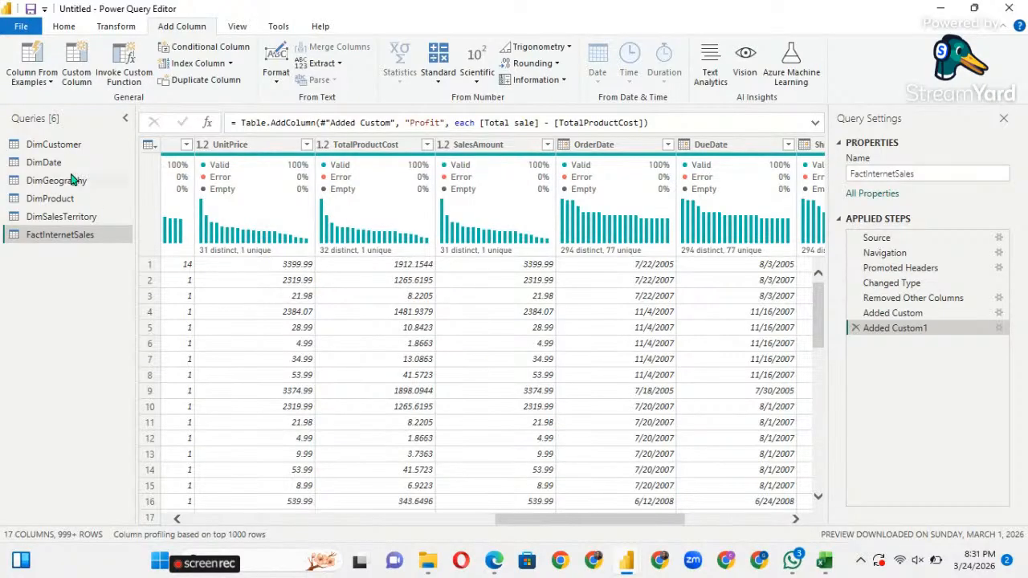
scroll(629, 281, right, 1)
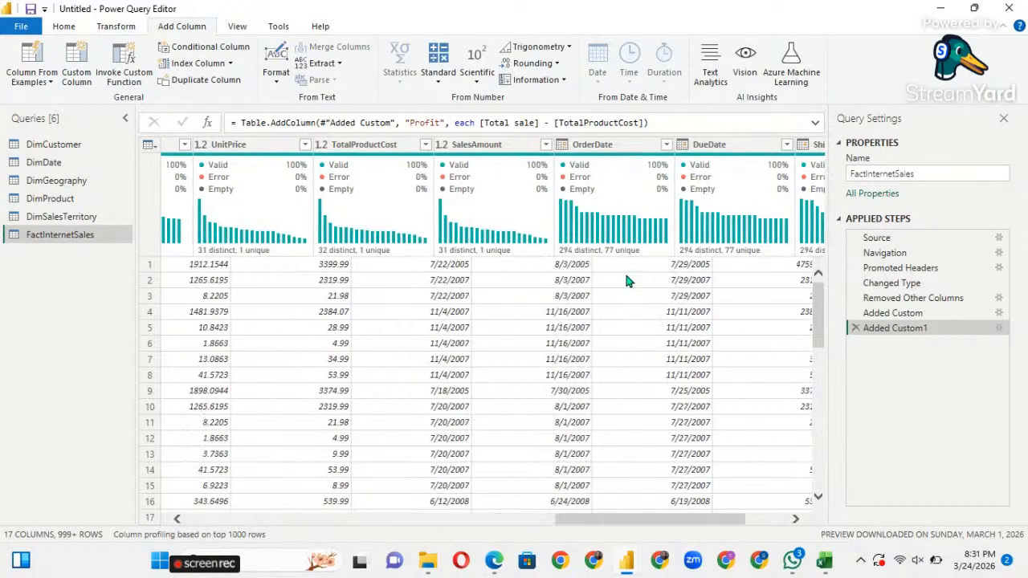
scroll(395, 311, left, 3)
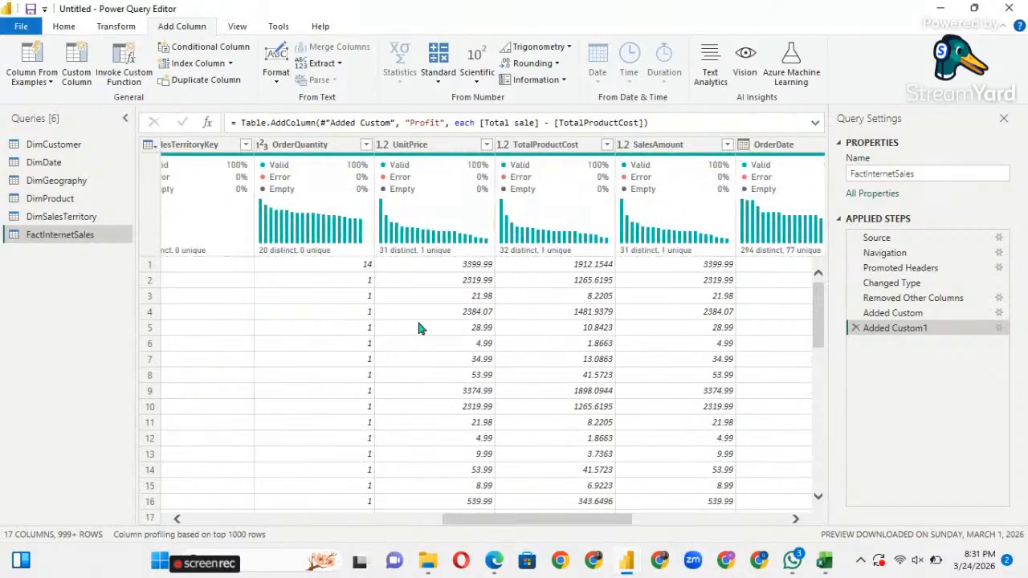
scroll(507, 369, left, 4)
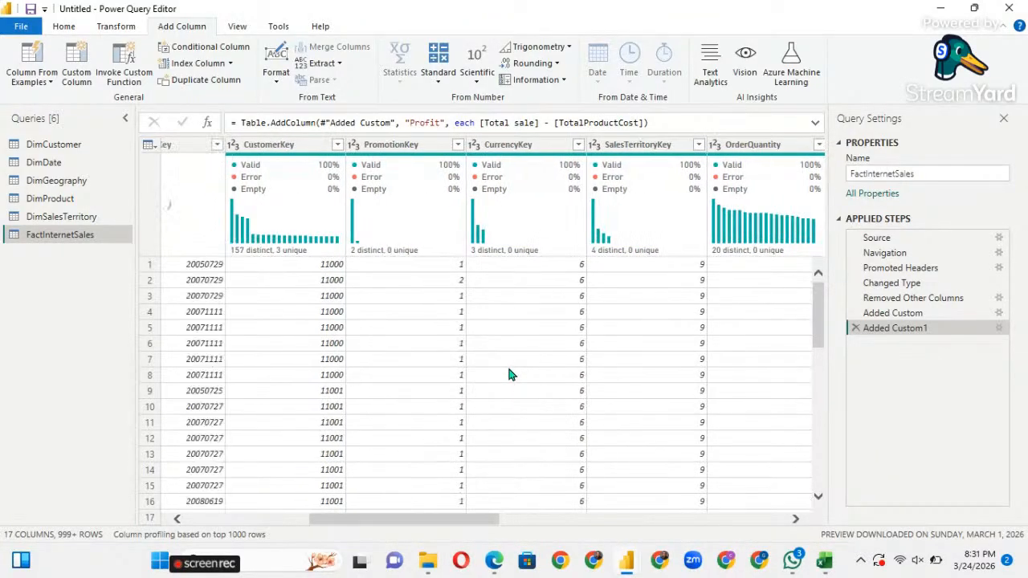
scroll(511, 375, left, 1)
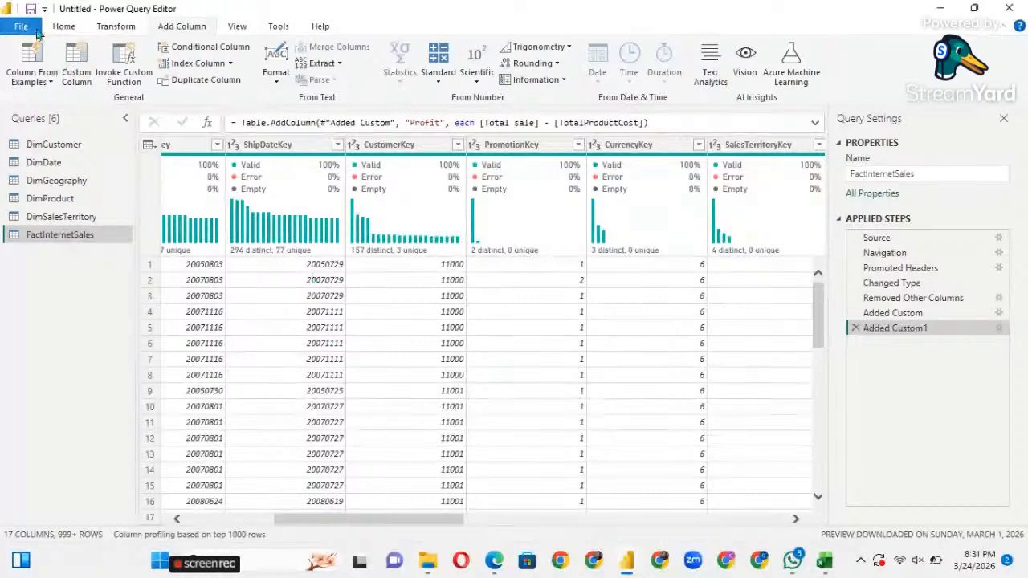
Preview the DimCustomer, DimProduct and DimSalesTerritory queries, finishing on DimProduct.
click(87, 162)
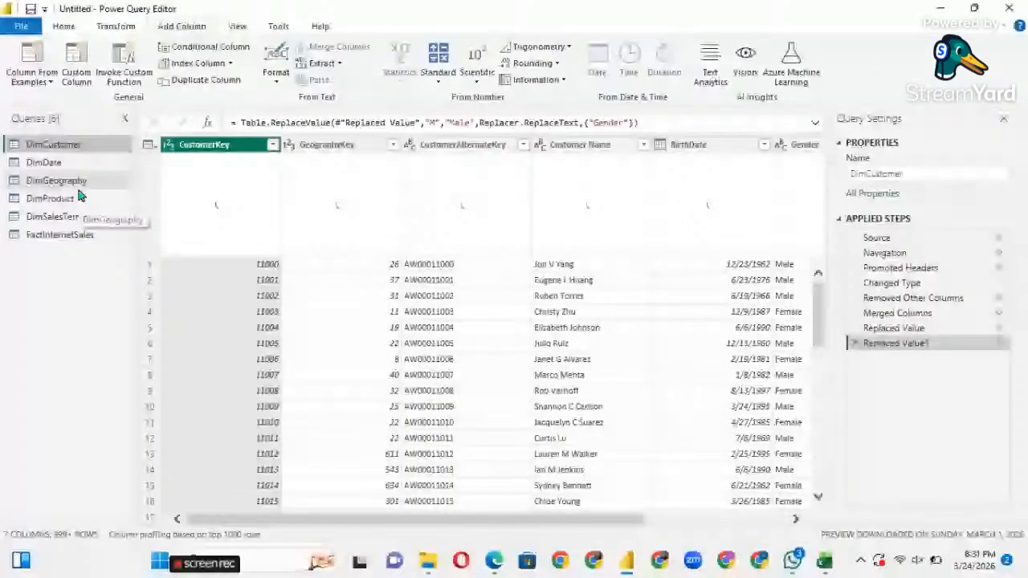
click(50, 199)
click(71, 215)
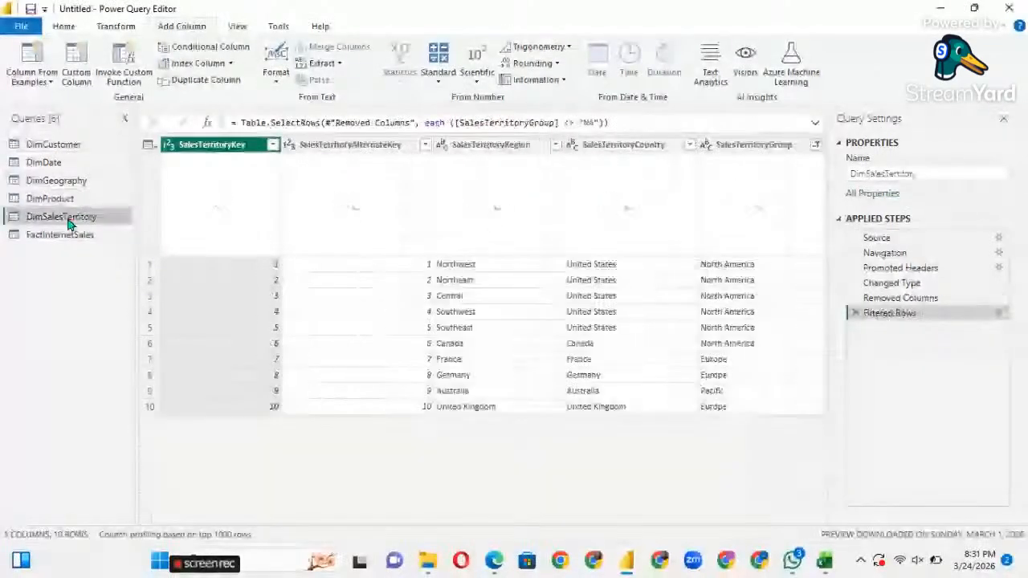
click(72, 203)
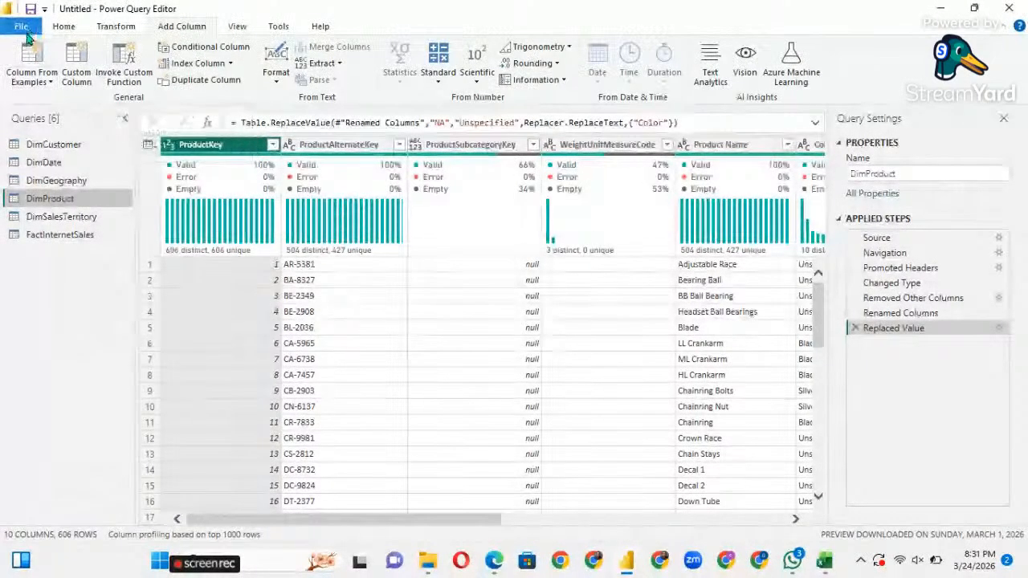
click(63, 26)
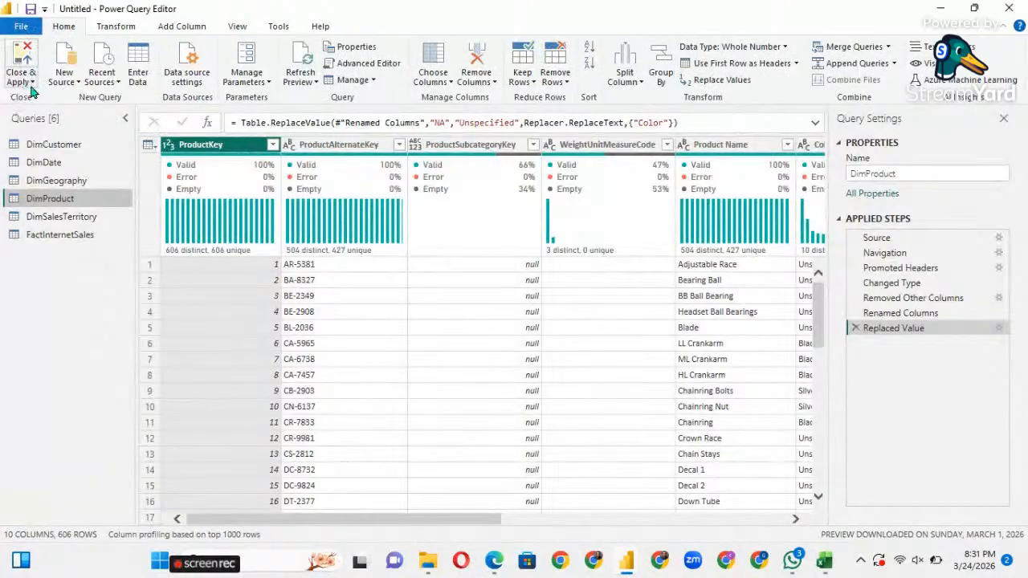
Use Close & Apply to load all six queries into the report.
click(33, 88)
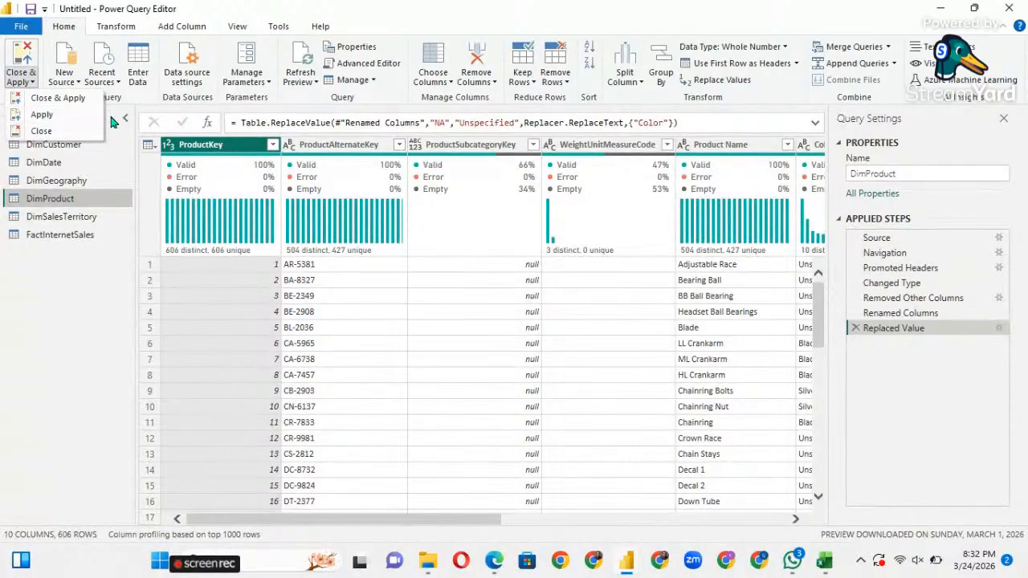
click(59, 99)
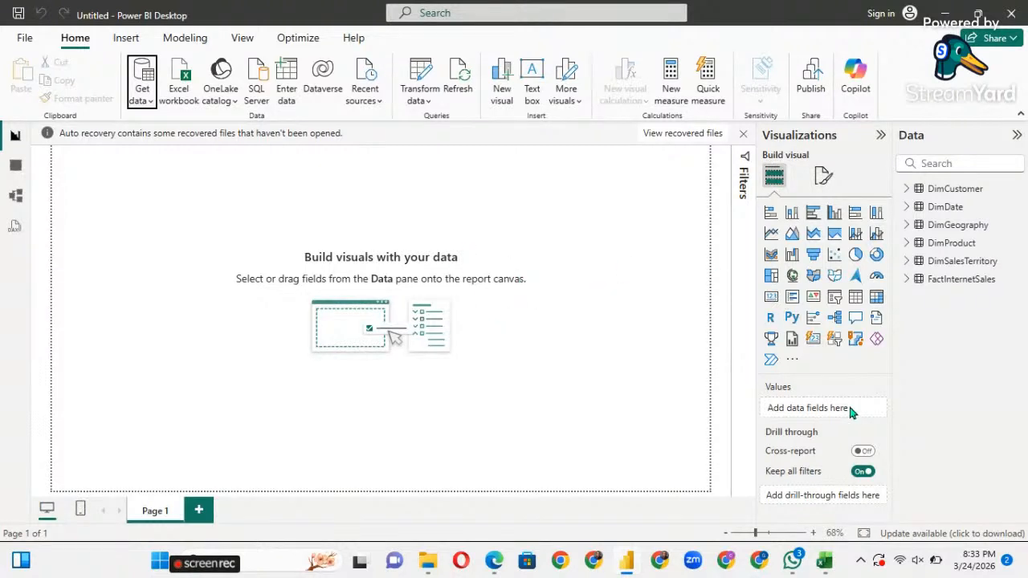
Review DimDate, DimGeography, DimProduct, DimSalesTerritory and FactInternetSales rows, then switch to Model view.
click(15, 172)
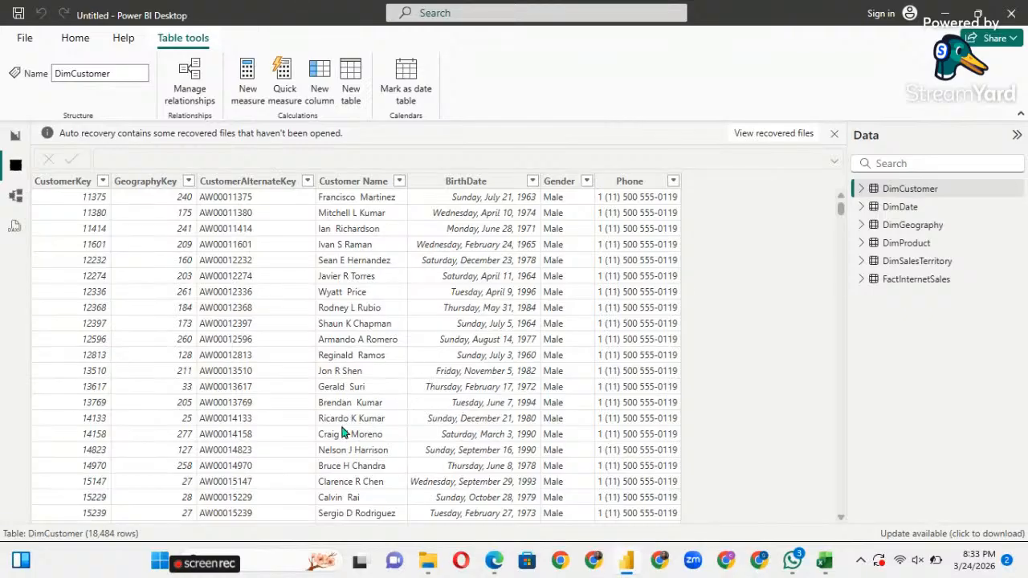
scroll(343, 432, down, 5)
scroll(343, 432, up, 5)
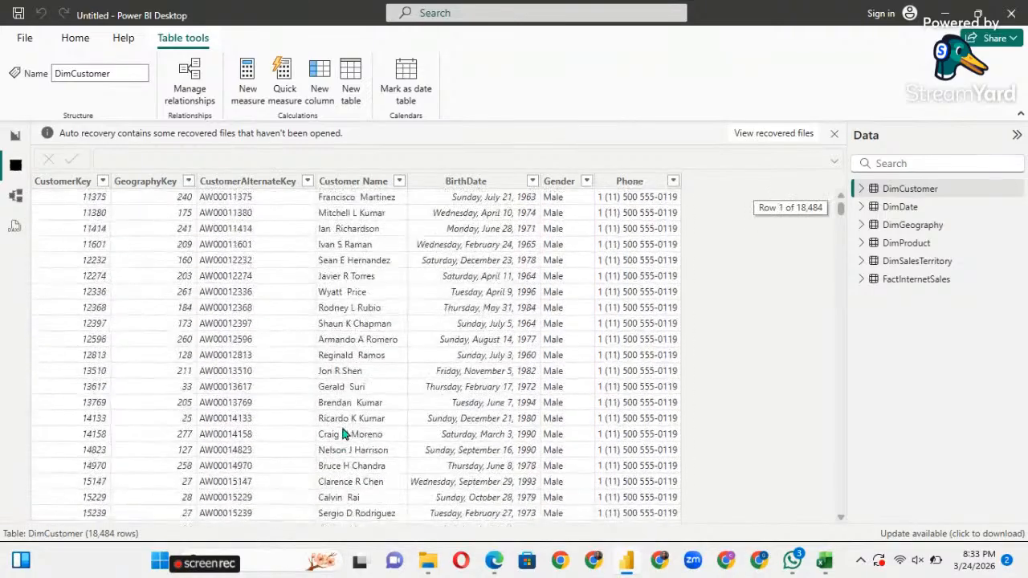
click(898, 208)
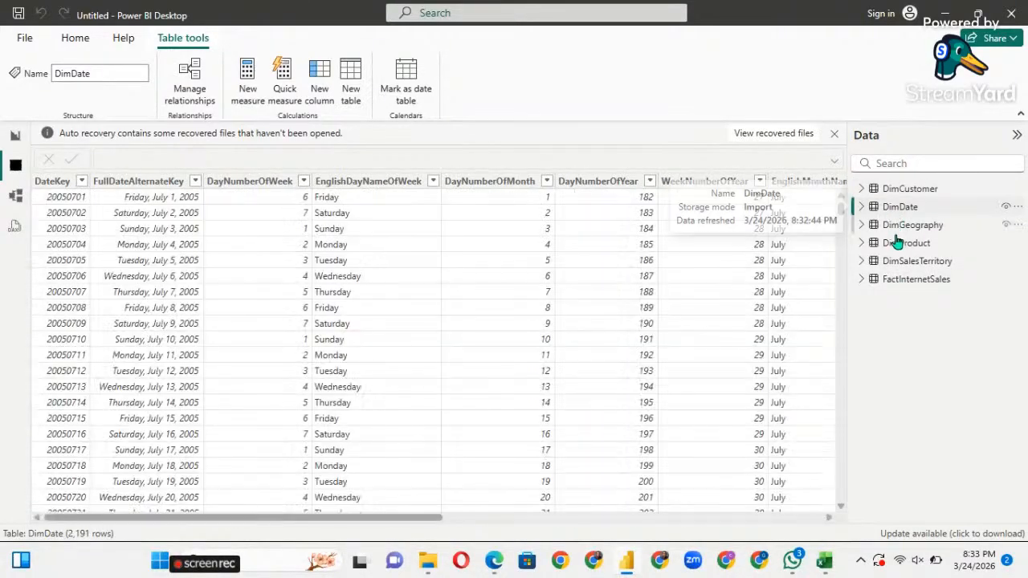
click(891, 232)
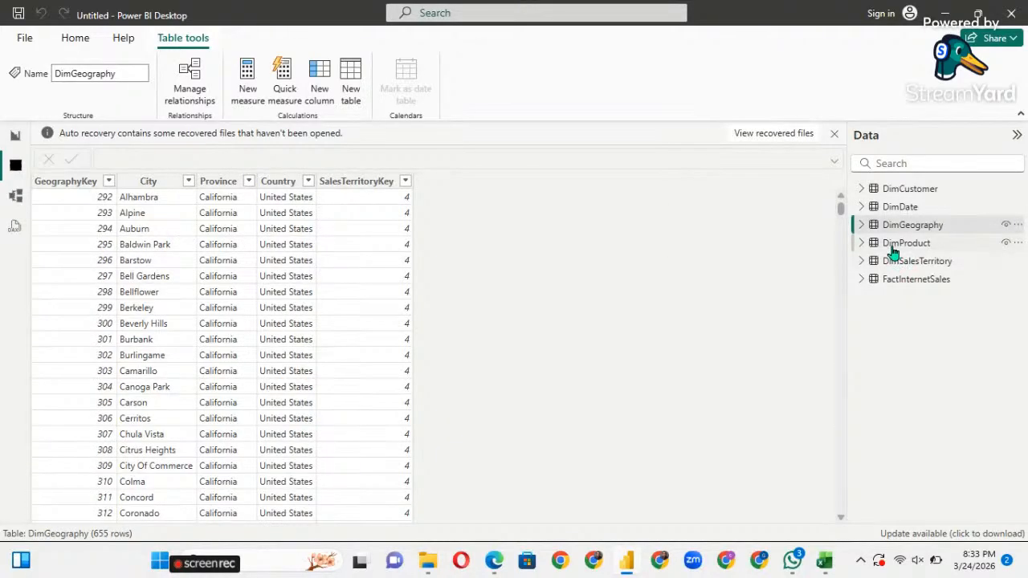
click(893, 247)
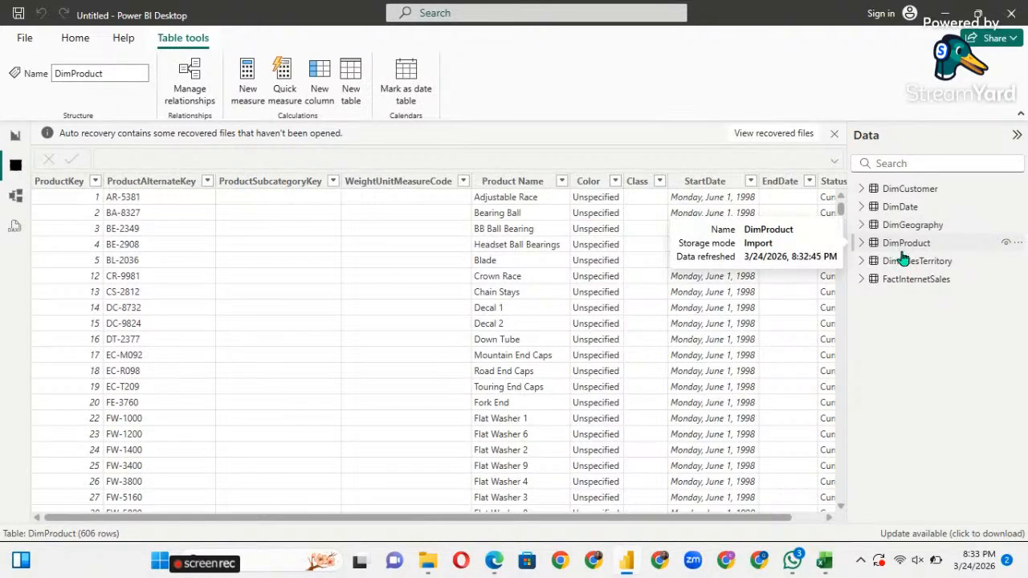
scroll(777, 317, right, 1)
scroll(483, 421, left, 1)
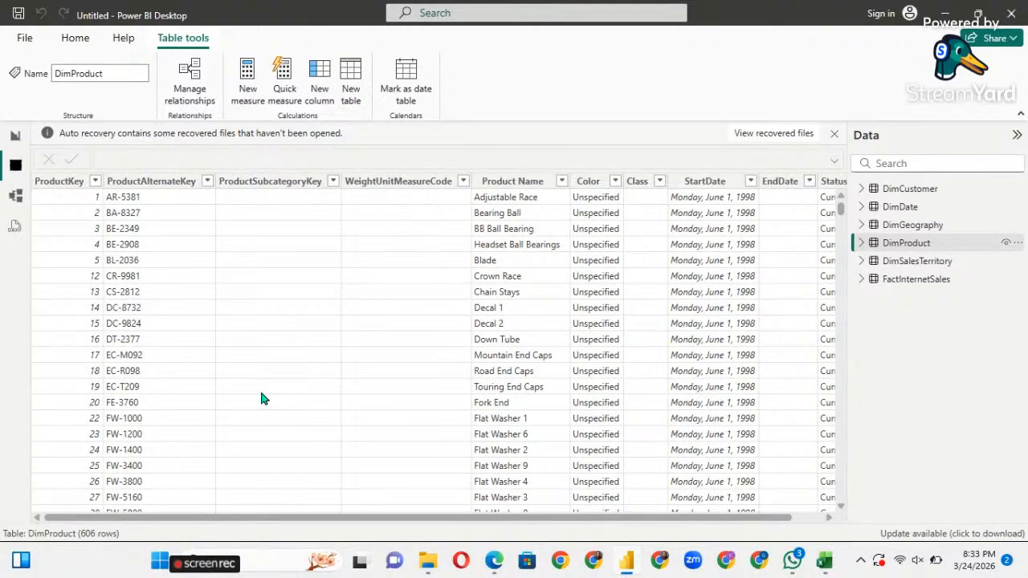
scroll(588, 357, right, 1)
scroll(590, 367, left, 1)
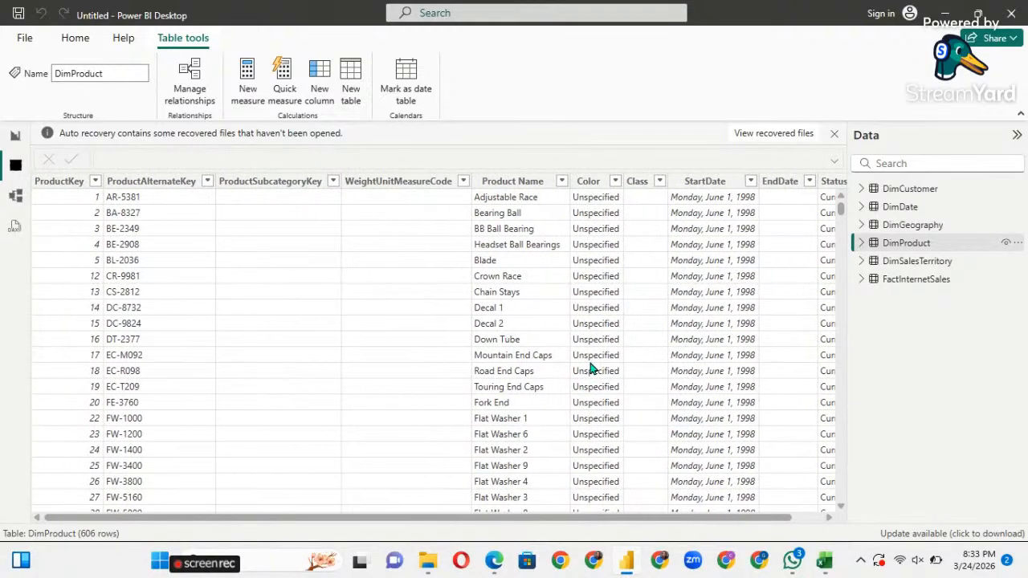
click(912, 263)
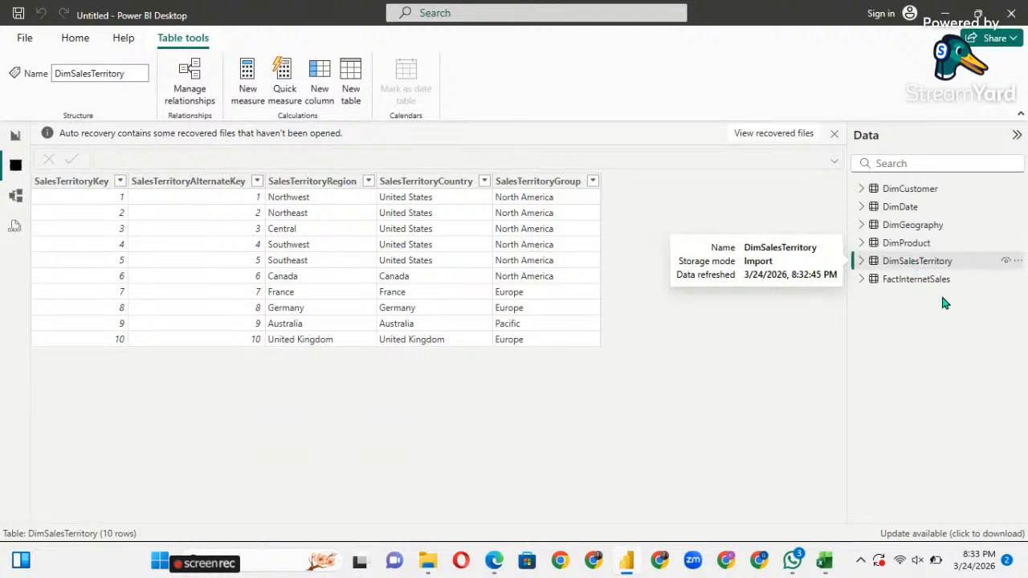
click(924, 281)
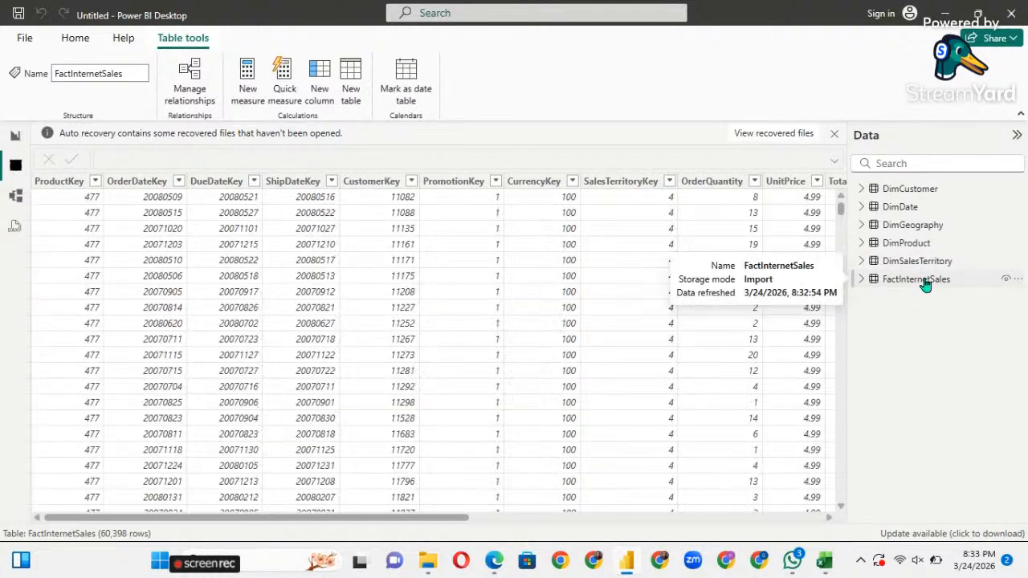
scroll(539, 287, right, 1)
scroll(539, 285, right, 1)
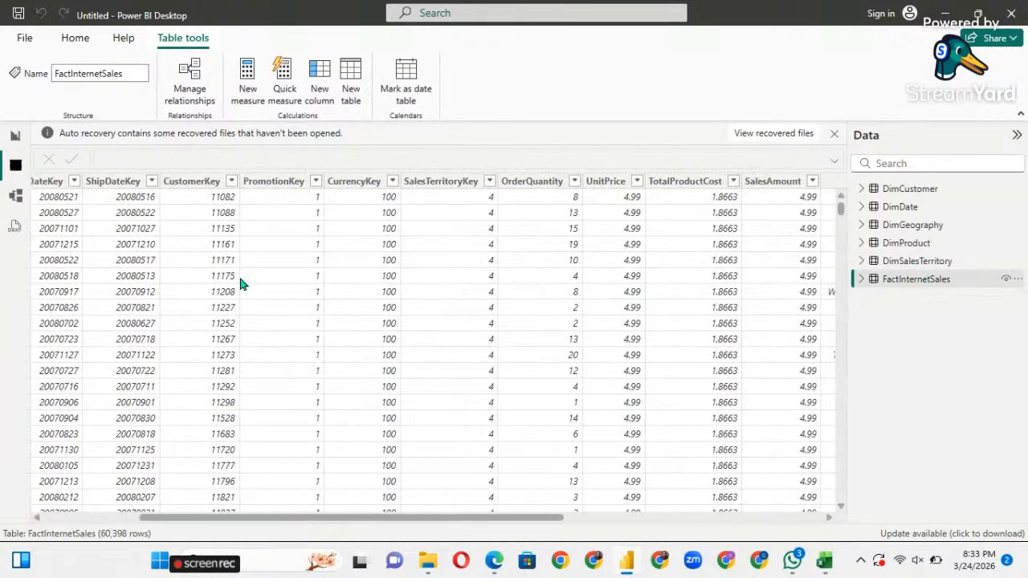
click(12, 206)
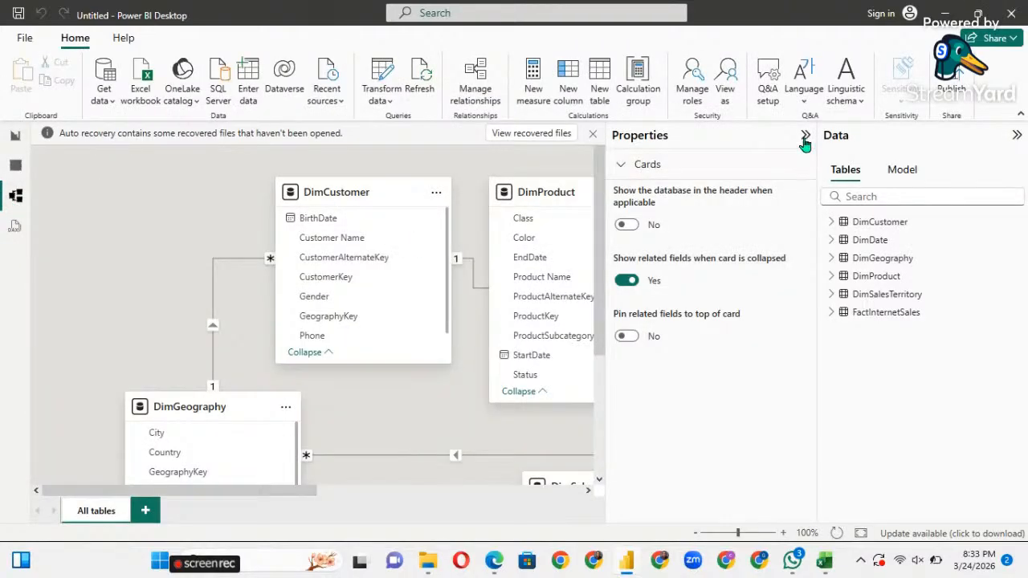
Collapse the side panes, move DimSalesTerritory beside DimGeography and FactInternetSales below DimProduct.
click(804, 138)
click(1015, 135)
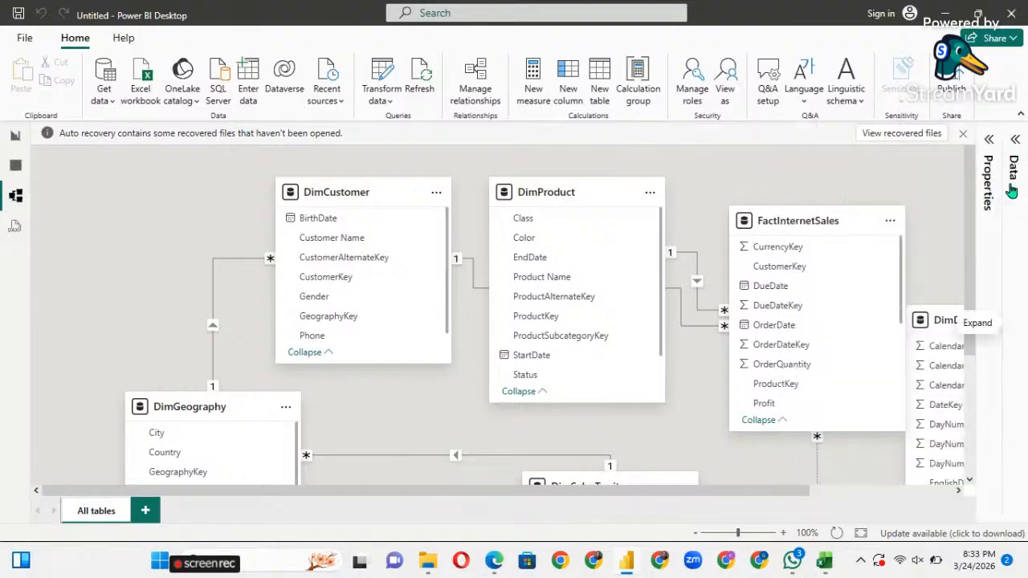
scroll(639, 361, down, 1)
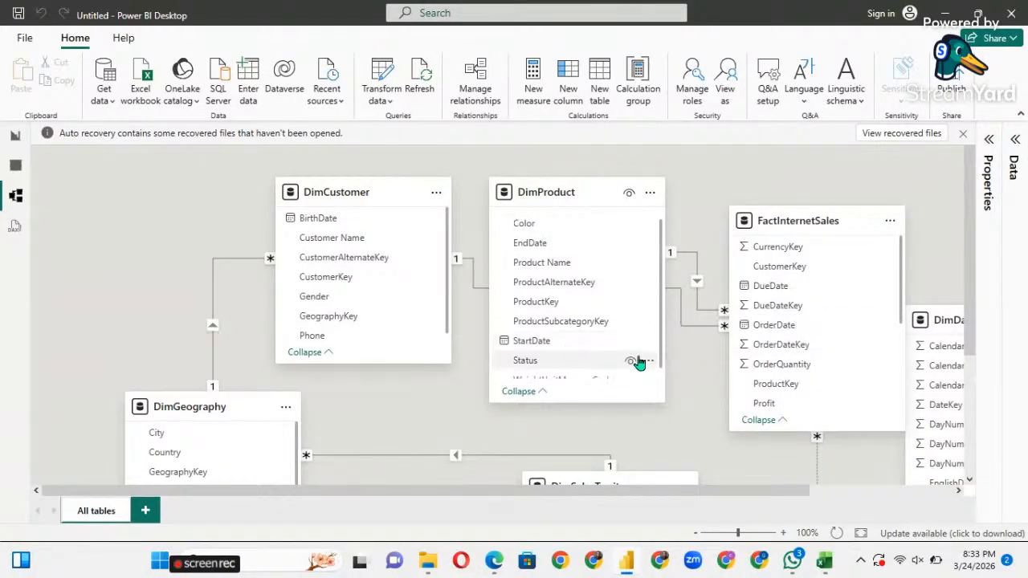
scroll(639, 362, up, 1)
scroll(453, 341, down, 3)
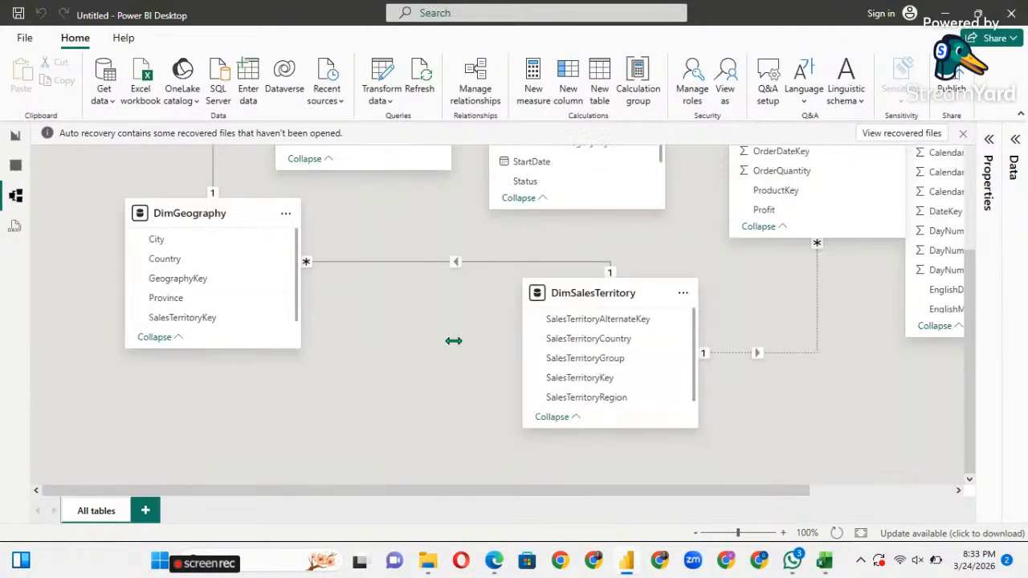
scroll(453, 341, up, 3)
scroll(454, 341, down, 3)
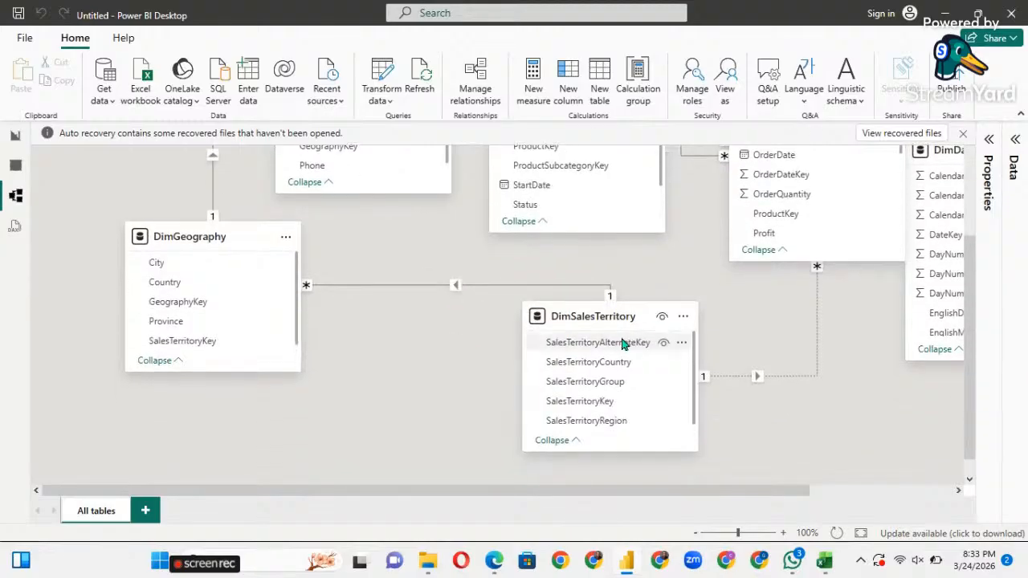
drag(581, 328, 395, 345)
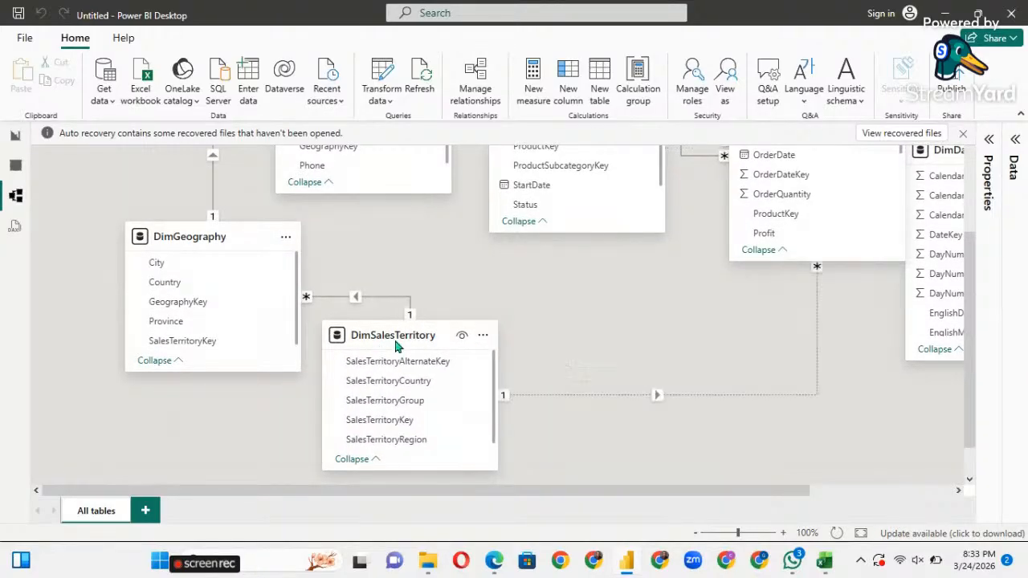
click(793, 163)
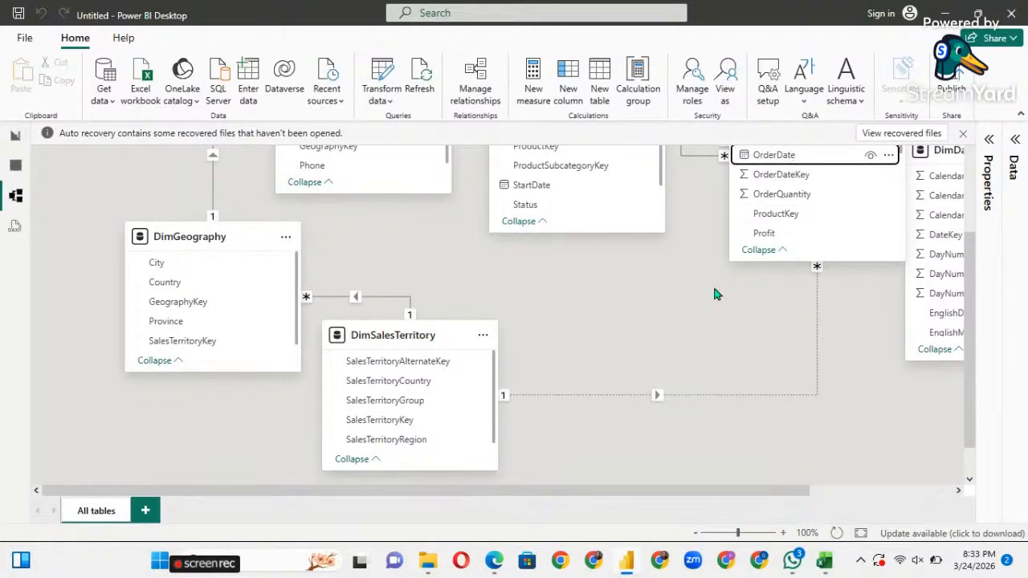
scroll(843, 166, up, 3)
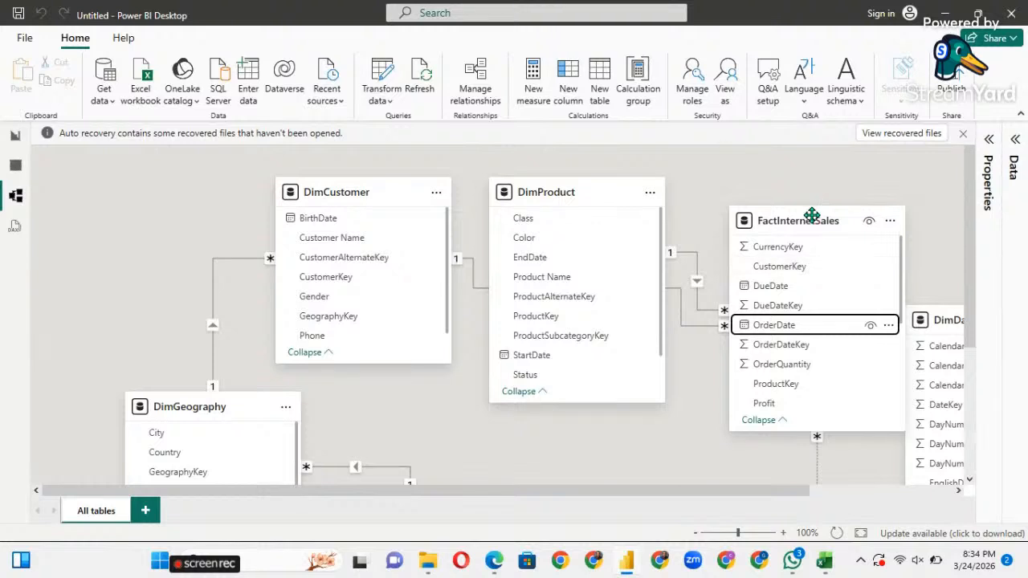
drag(810, 224, 484, 441)
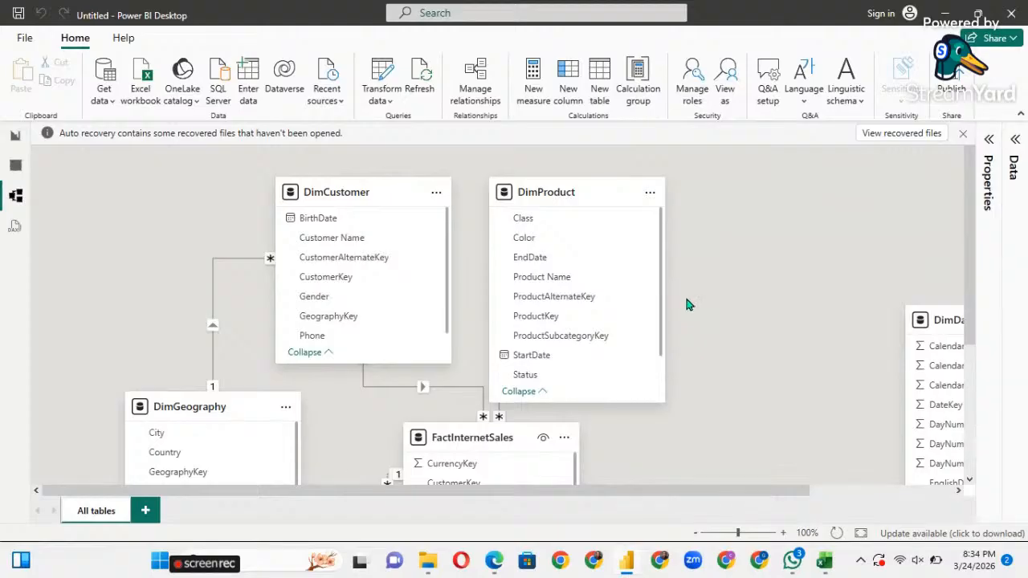
Shift FactInternetSales down-right, move DimProduct right, and lower DimDate in the diagram.
scroll(656, 305, down, 2)
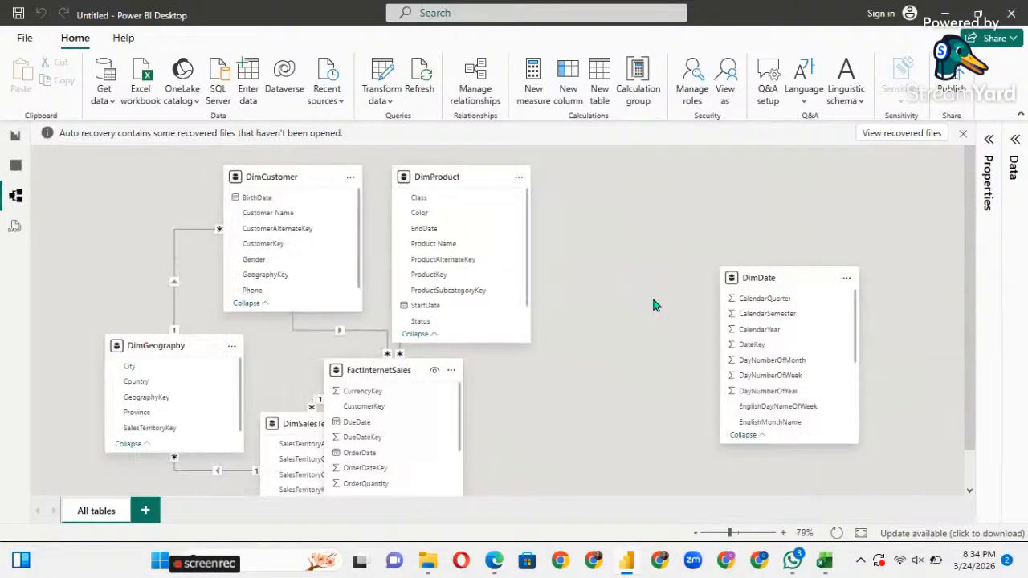
scroll(615, 331, down, 1)
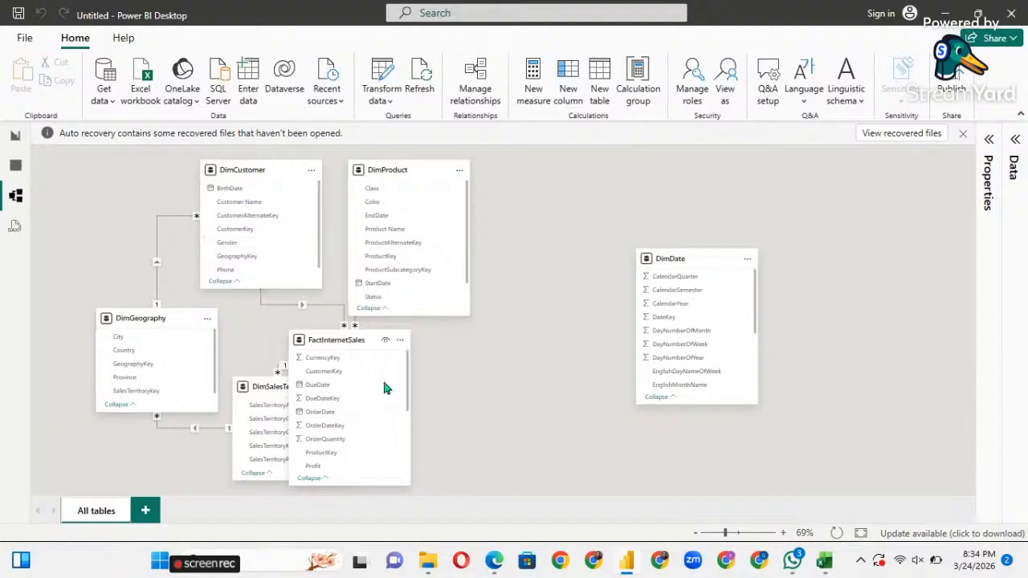
mouse_move(326, 337)
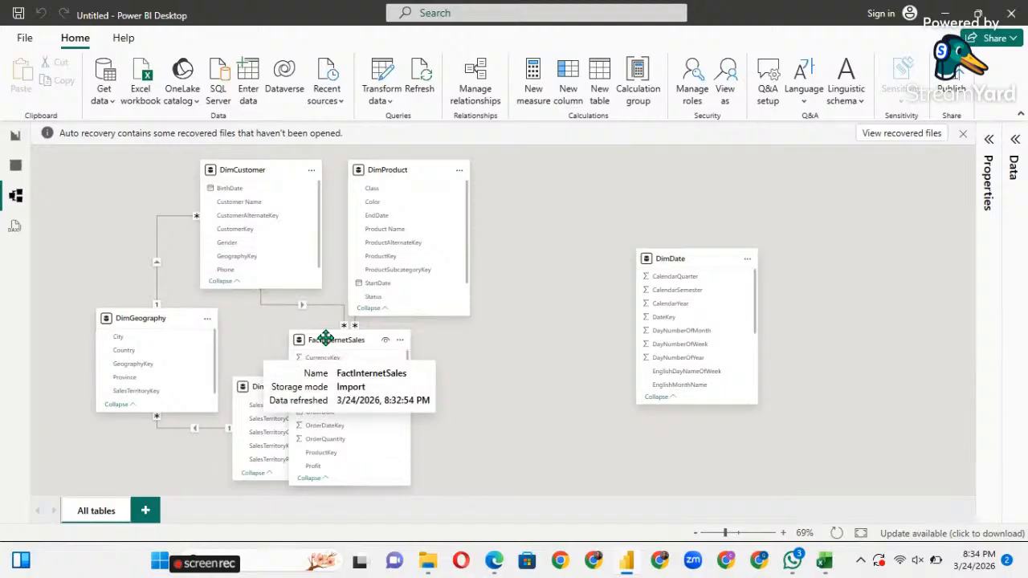
drag(325, 337, 478, 369)
mouse_move(395, 170)
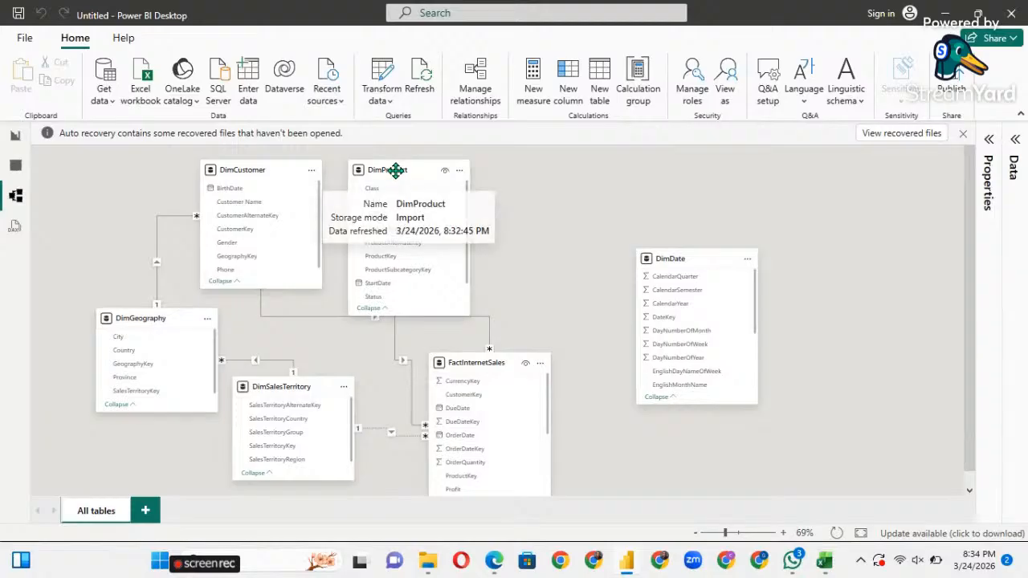
drag(401, 169, 532, 149)
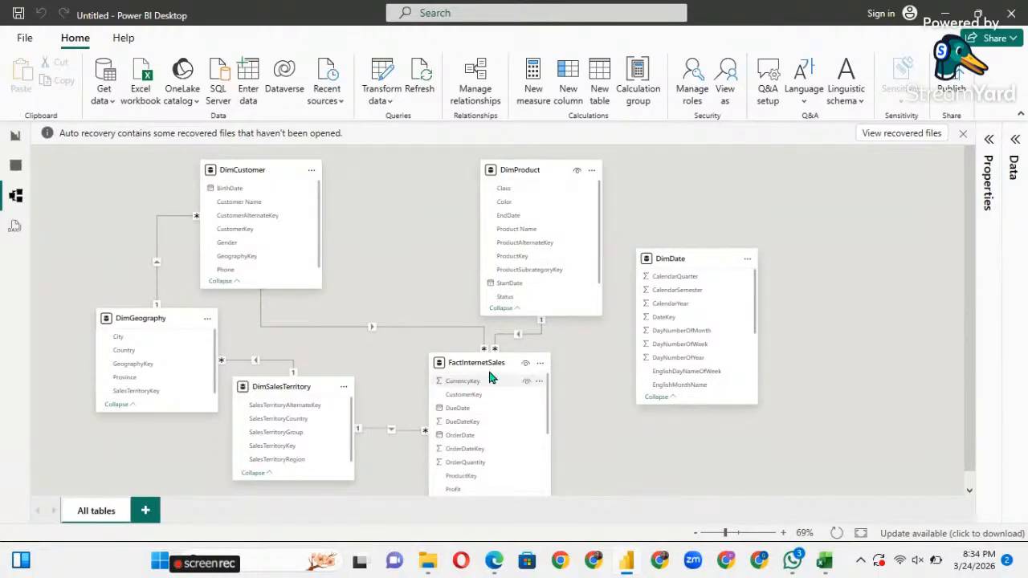
scroll(587, 404, down, 1)
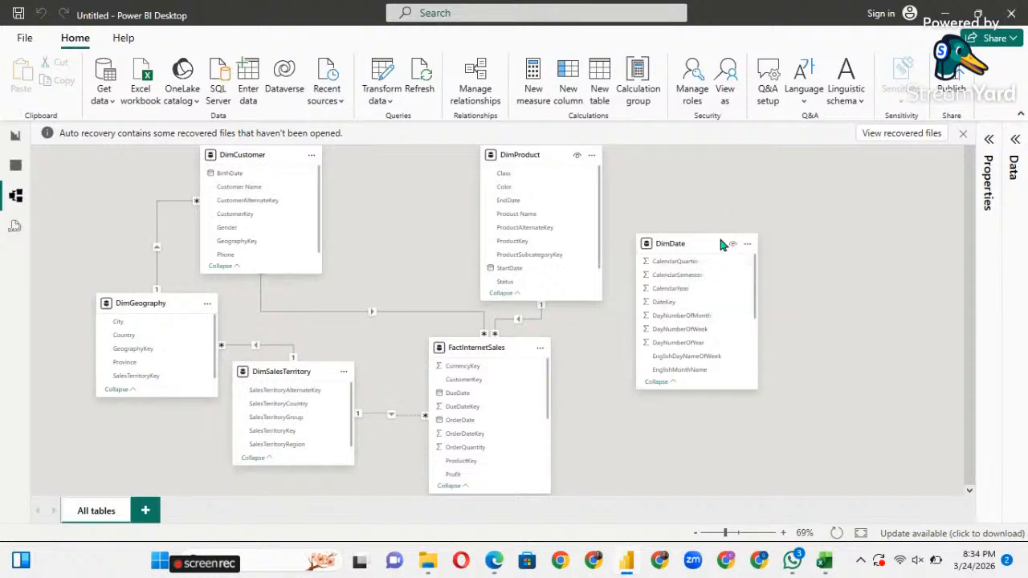
drag(709, 250, 715, 360)
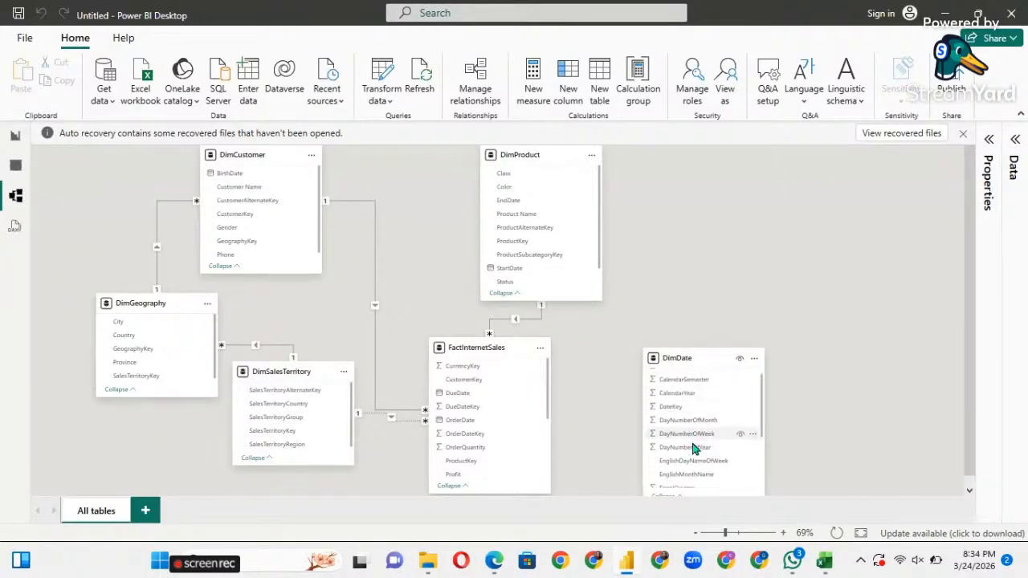
scroll(695, 448, down, 3)
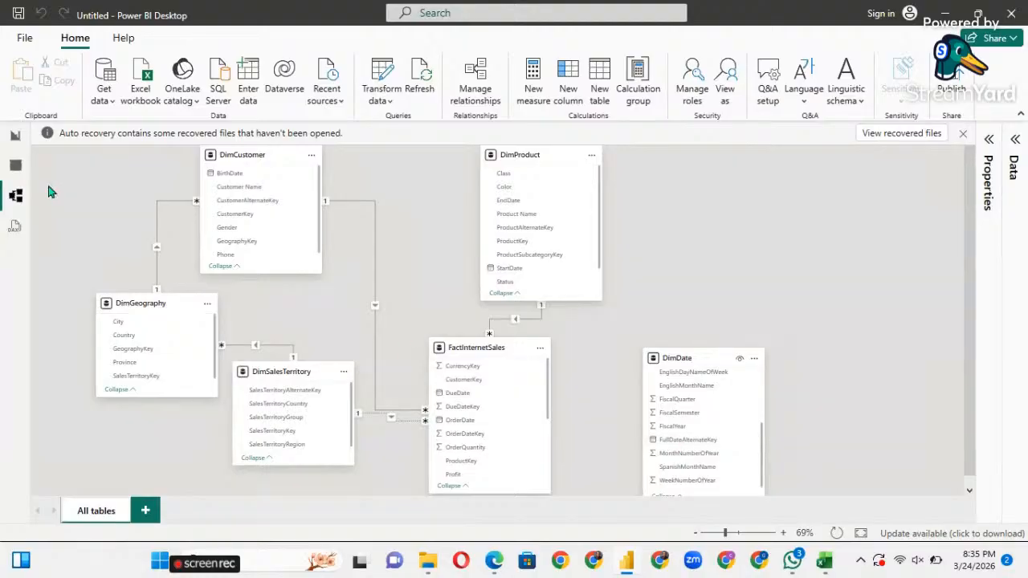
In Table view, review date formats for DimDate's FullDateAlternateKey without changing them.
click(15, 165)
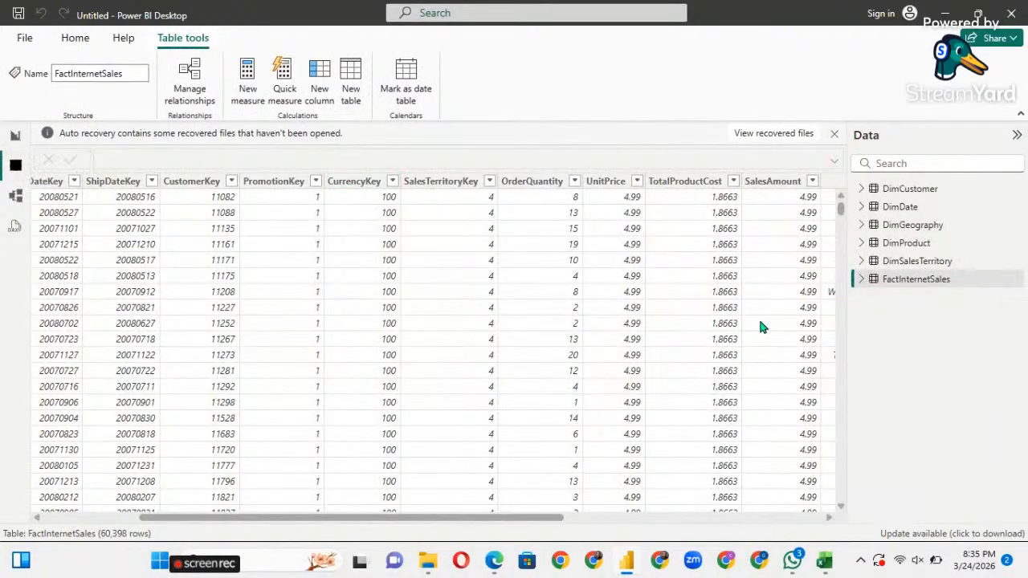
click(896, 208)
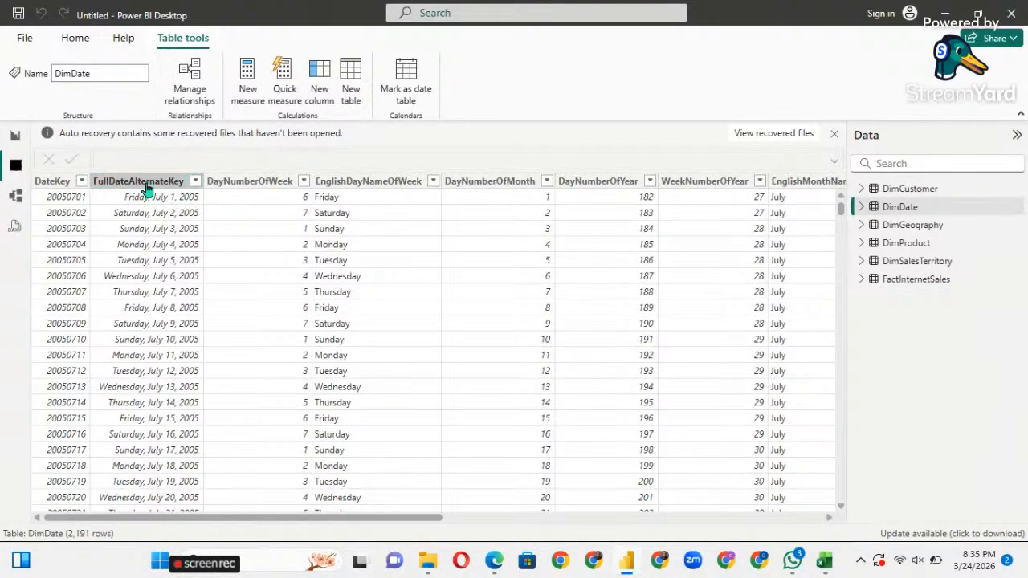
click(161, 283)
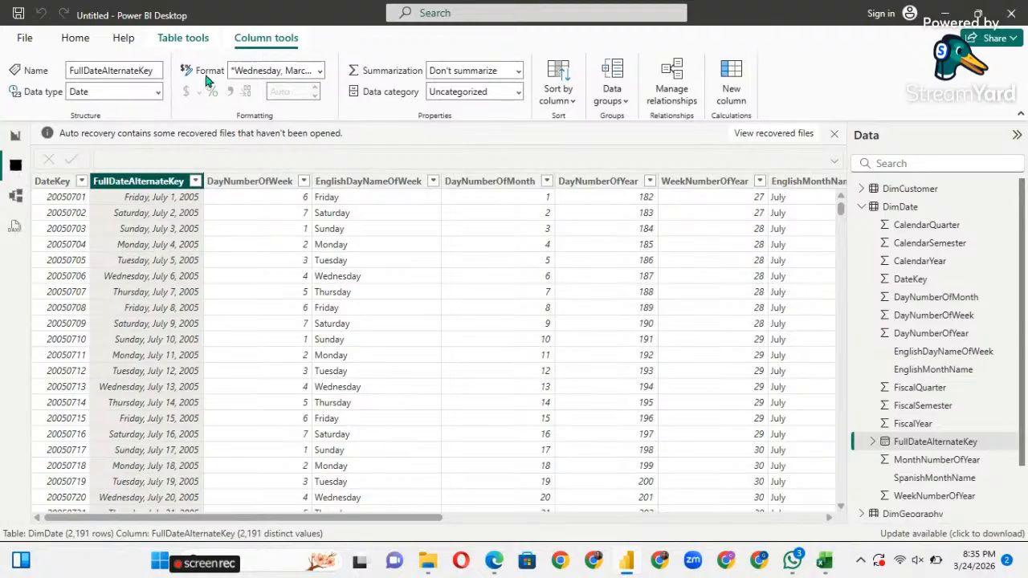
click(319, 72)
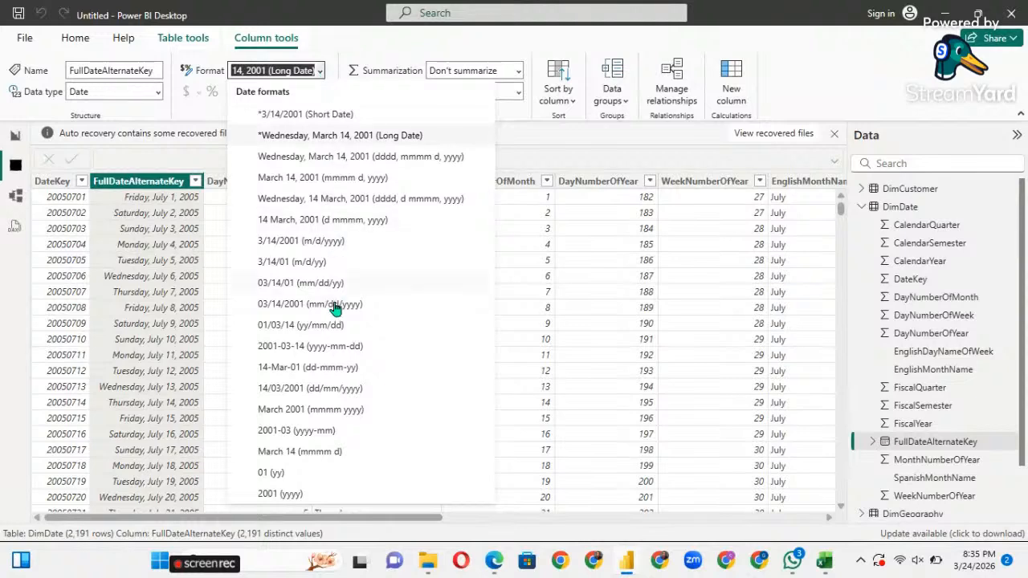
scroll(335, 309, down, 7)
scroll(335, 309, up, 7)
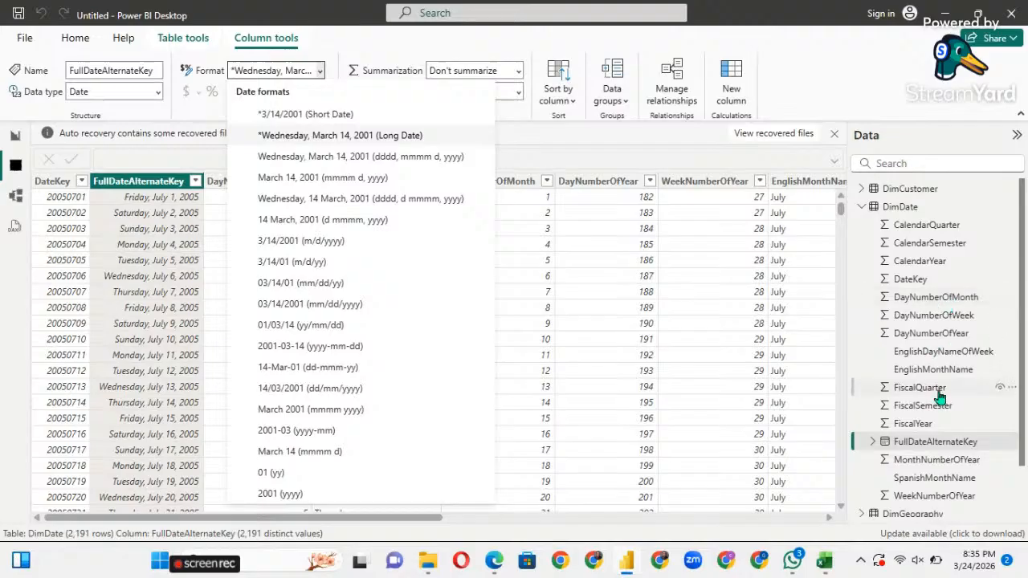
click(859, 208)
click(859, 207)
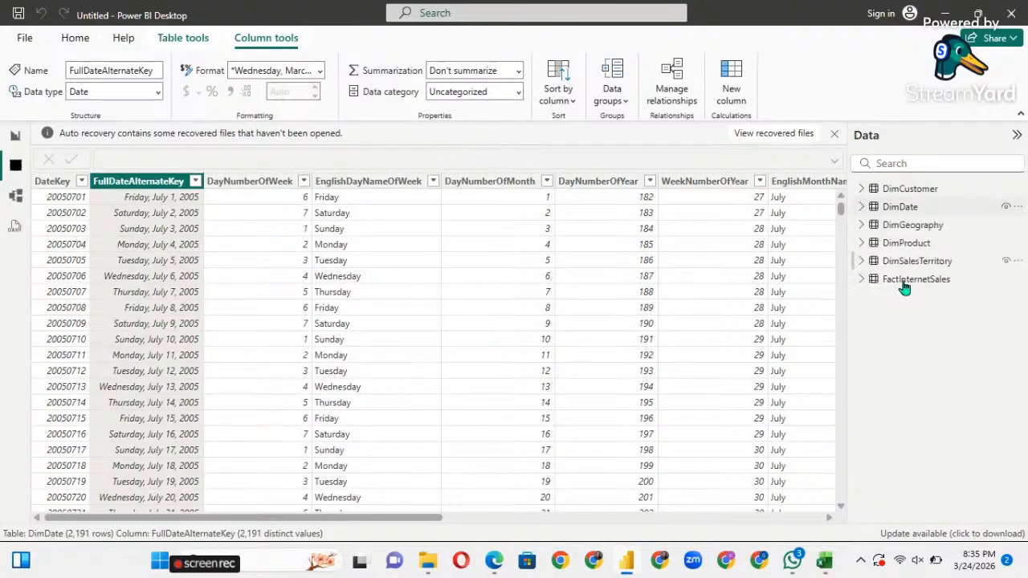
Show the FactInternetSales rows with the DueDate column selected.
click(863, 280)
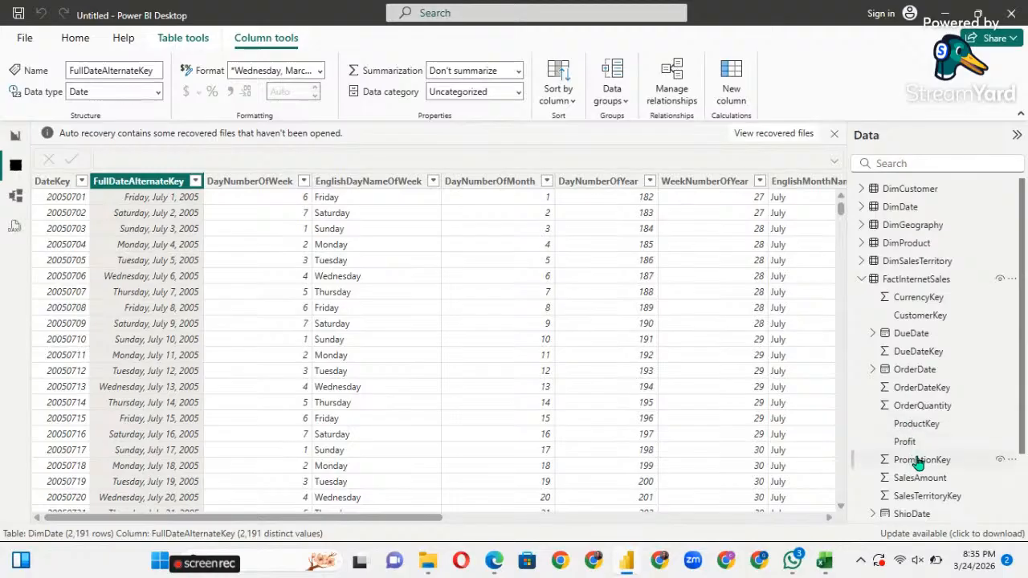
click(896, 337)
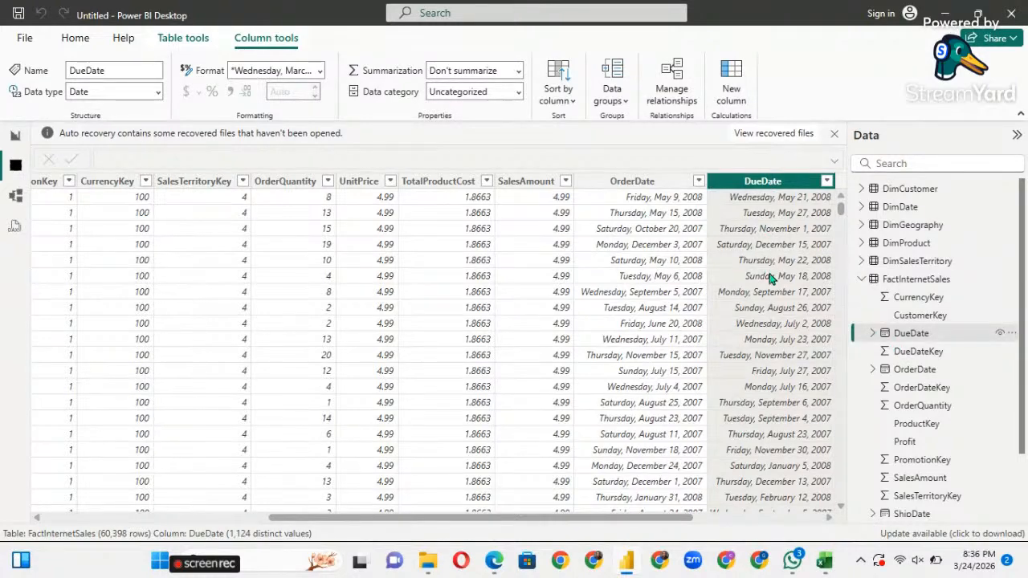
scroll(783, 349, down, 5)
scroll(783, 349, up, 5)
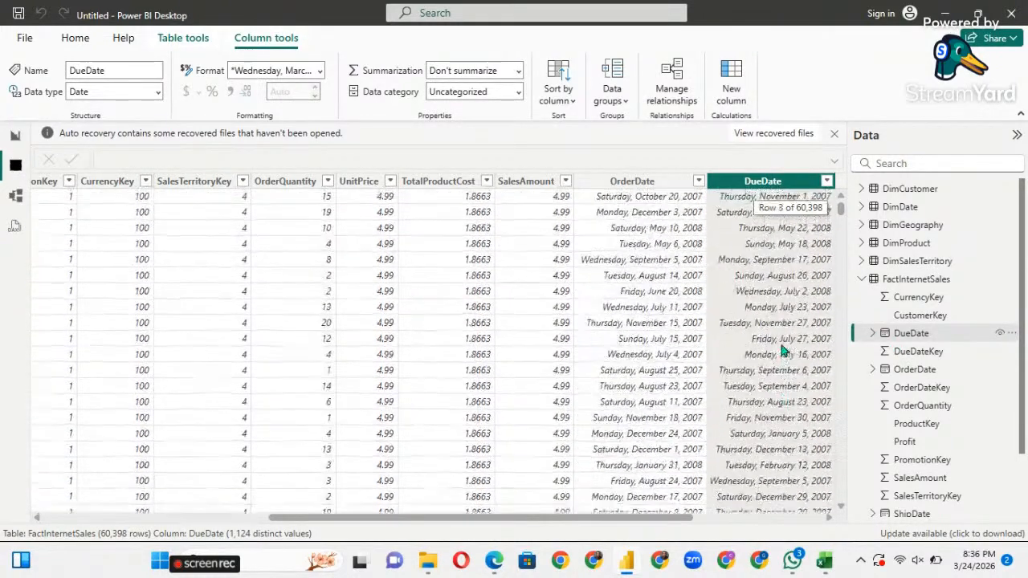
Format OrderDate as 14/03/2001 (dd/mm/yyyy), then switch the Data pane to DimDate's fields.
click(627, 183)
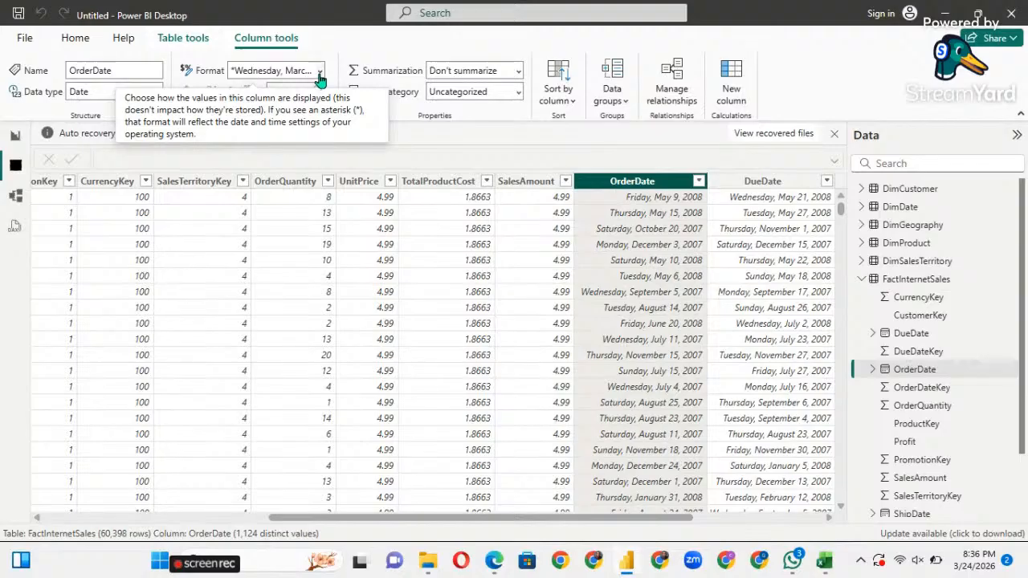
click(319, 77)
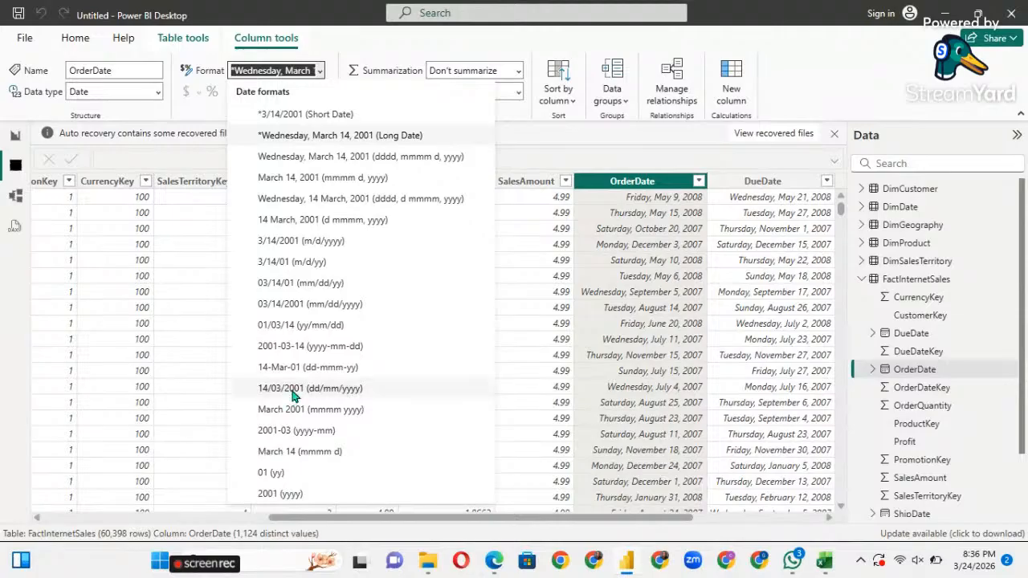
key(Escape)
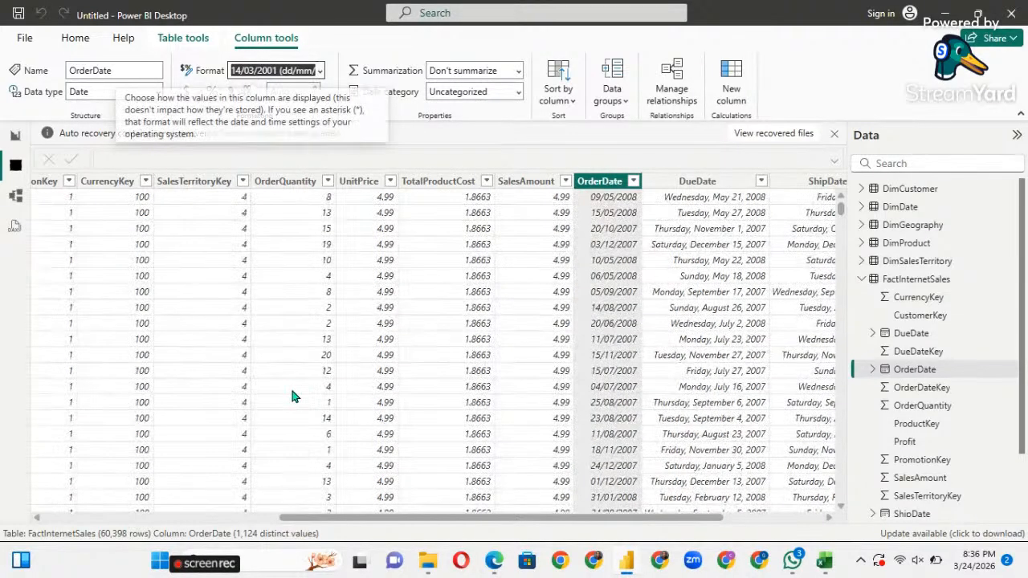
click(872, 370)
click(871, 372)
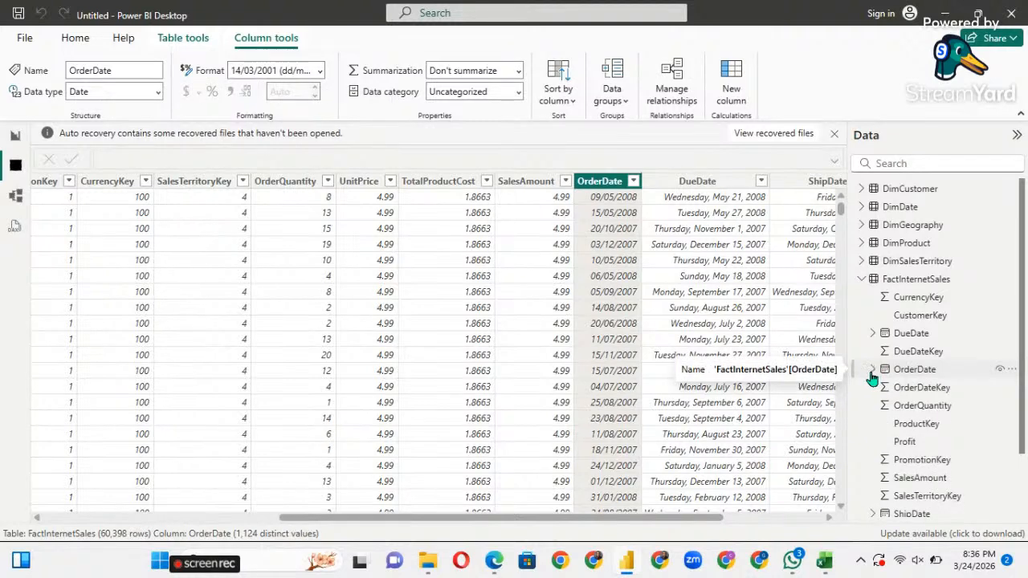
click(862, 281)
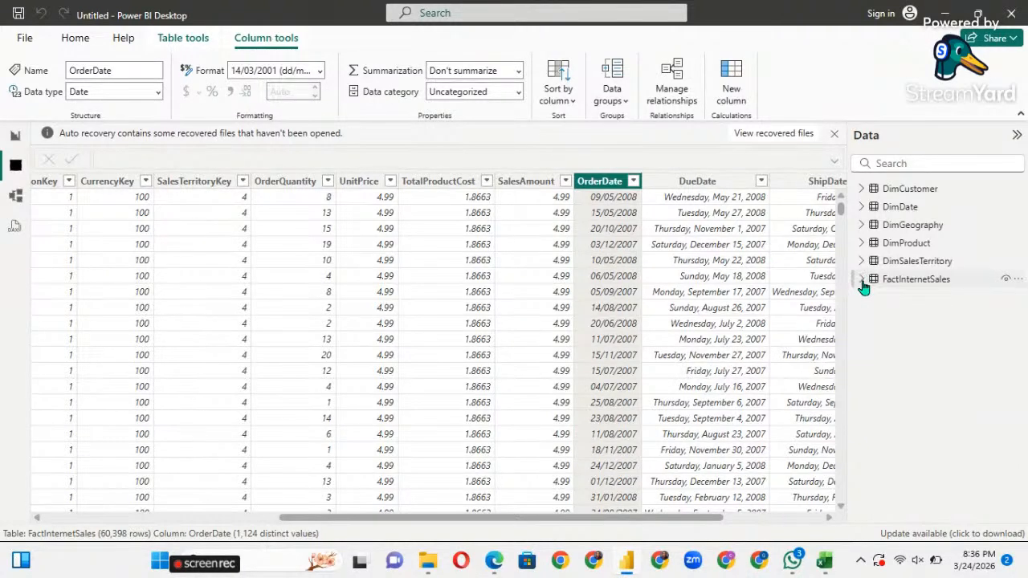
click(862, 207)
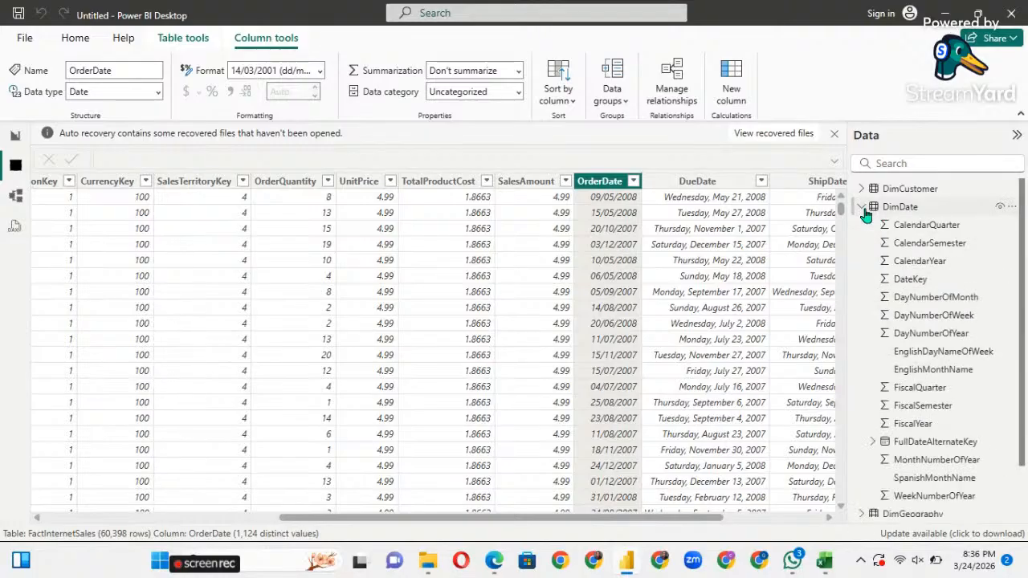
Format DimDate's FullDateAlternateKey as 14/03/2001 (dd/mm/yyyy).
click(895, 443)
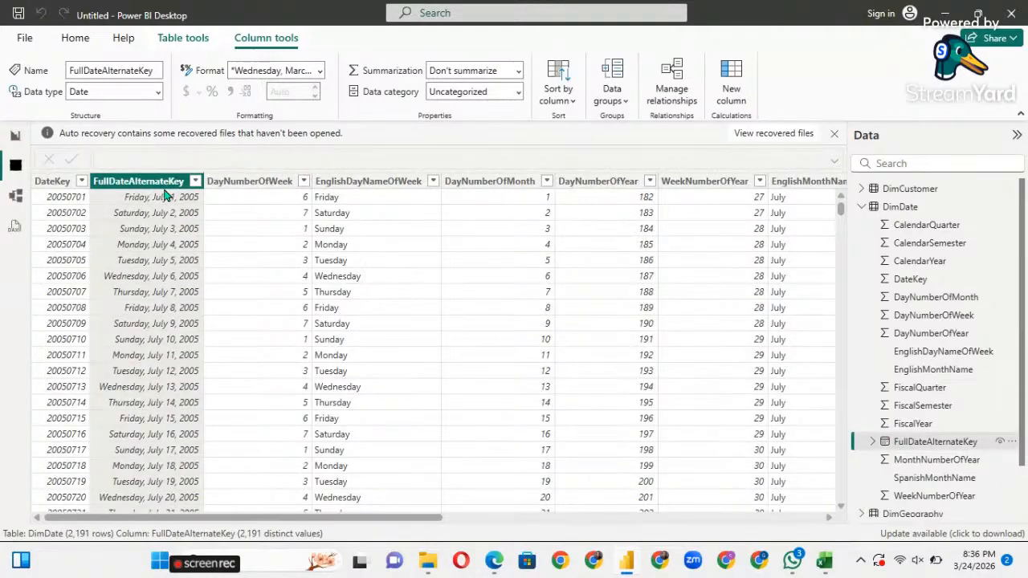
click(319, 71)
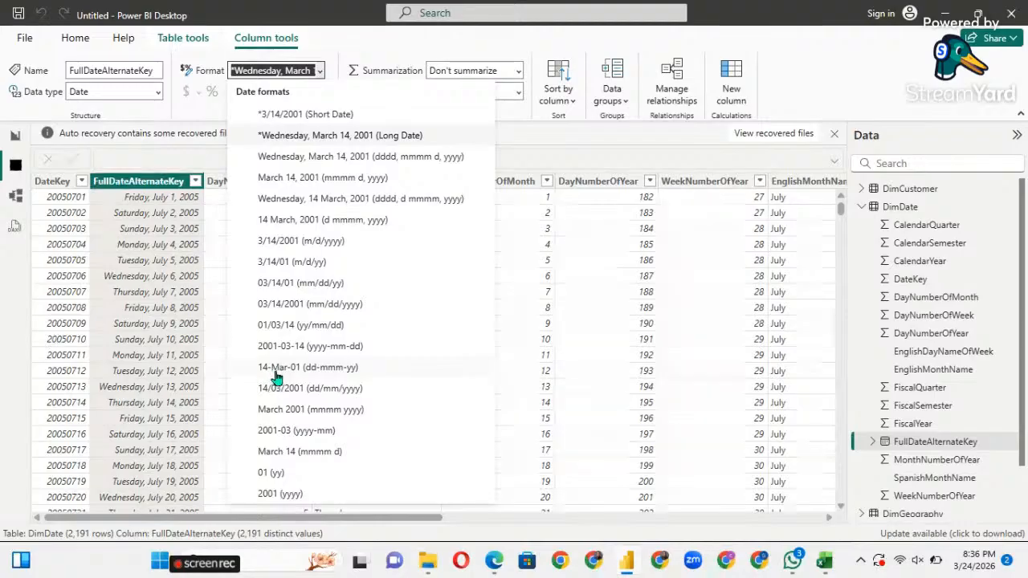
key(Escape)
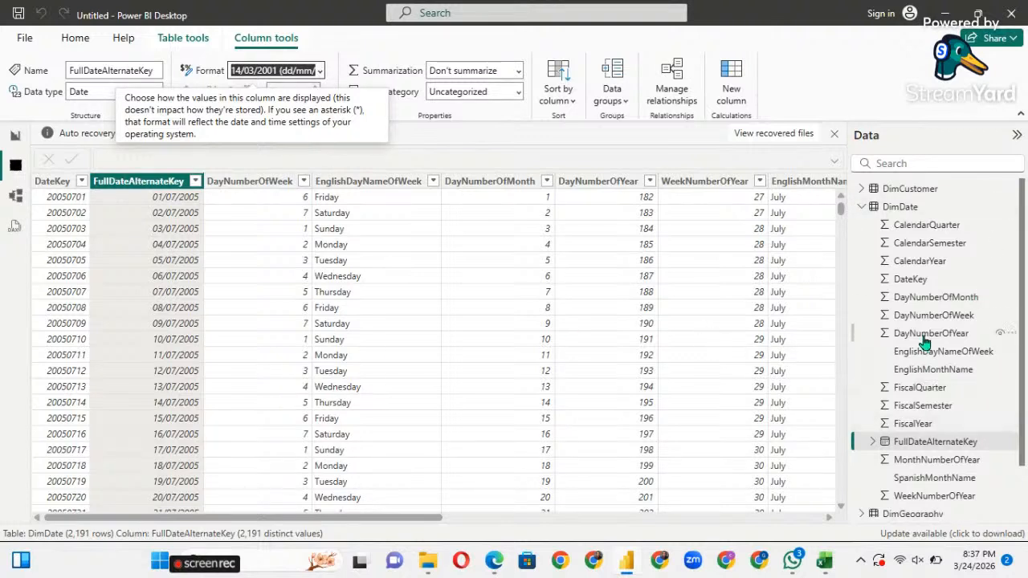
Open FactInternetSales from the Data pane at its OrderDate column.
click(862, 207)
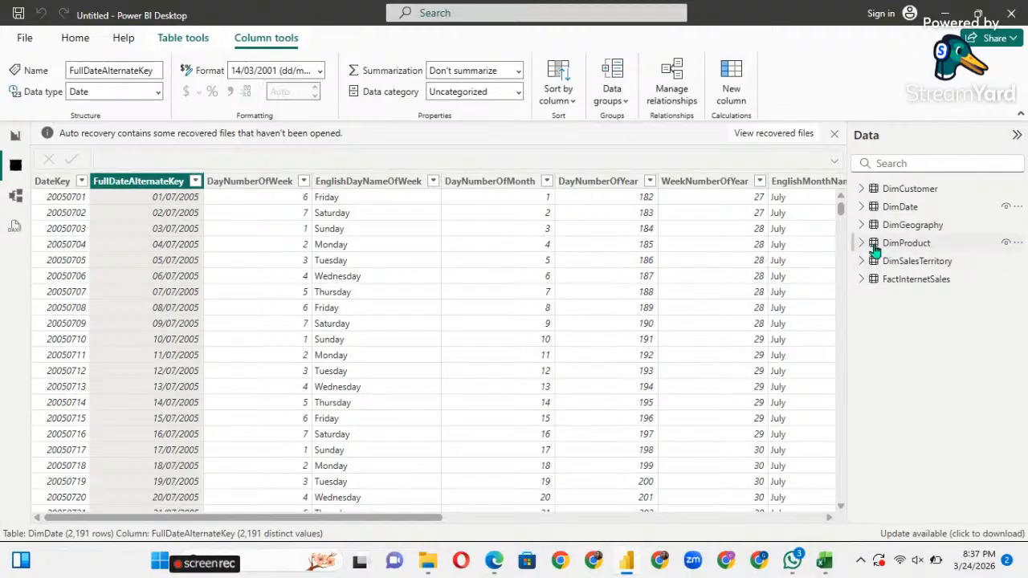
click(861, 281)
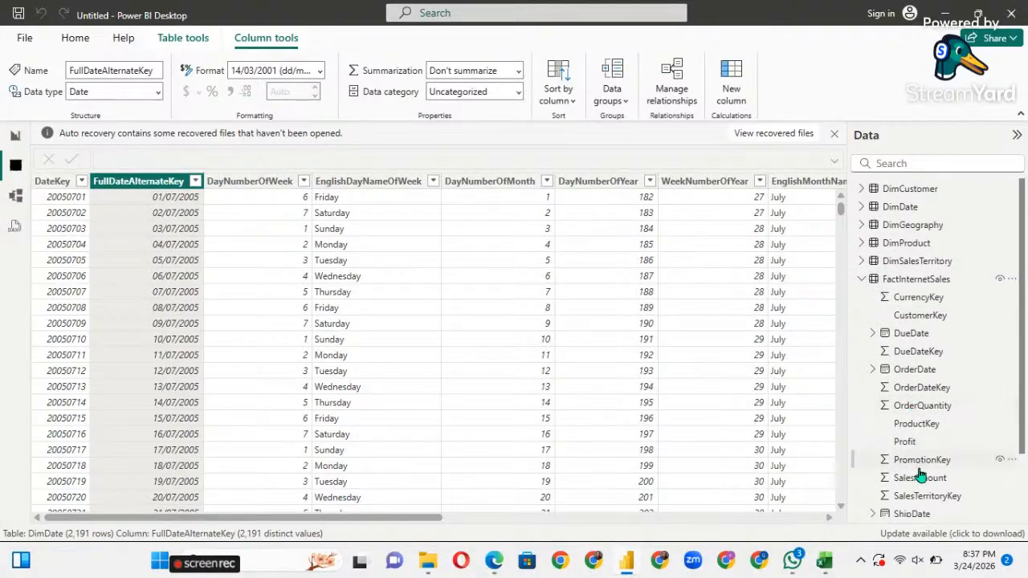
scroll(912, 462, down, 1)
scroll(911, 462, down, 1)
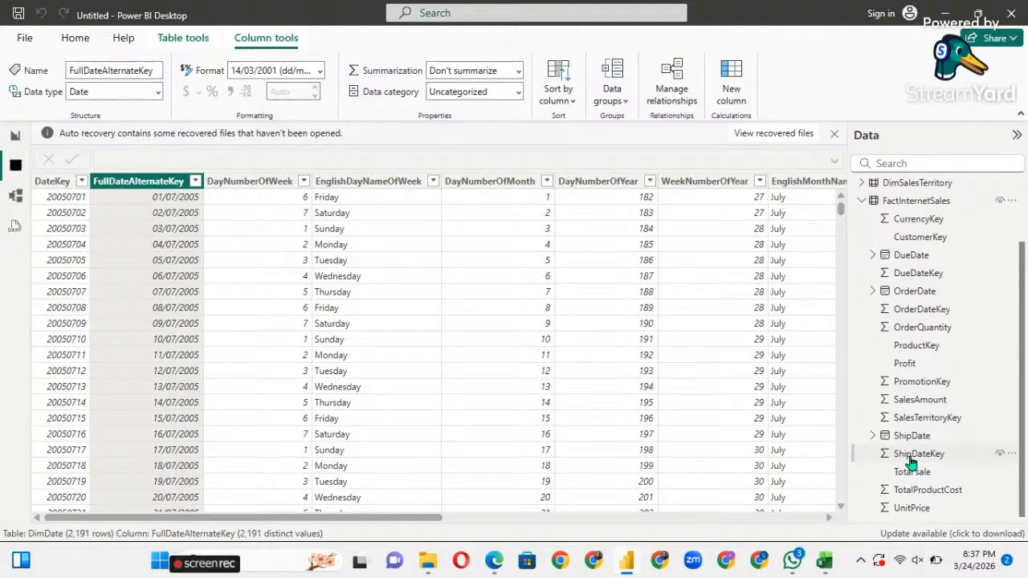
scroll(909, 459, up, 2)
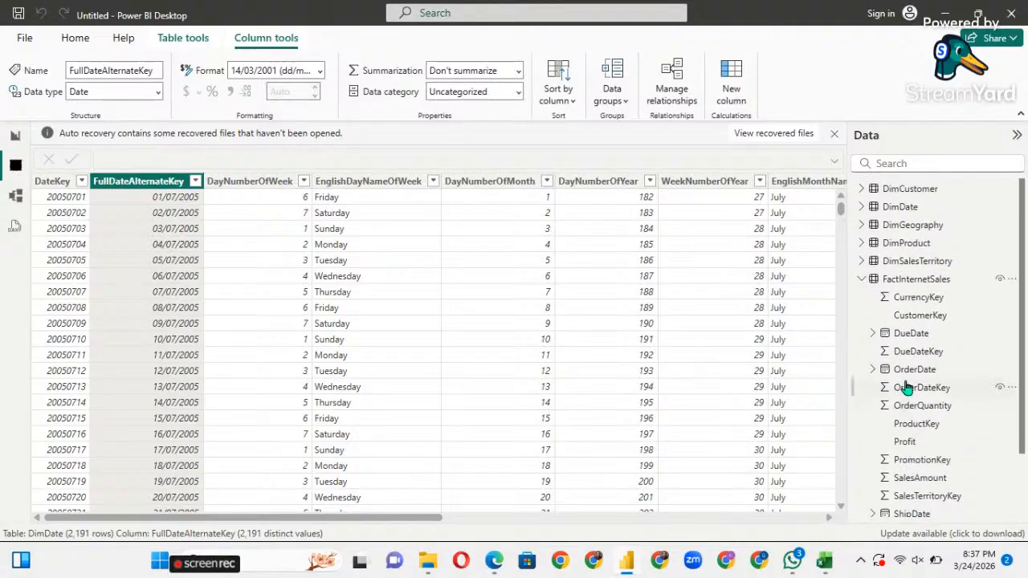
click(883, 371)
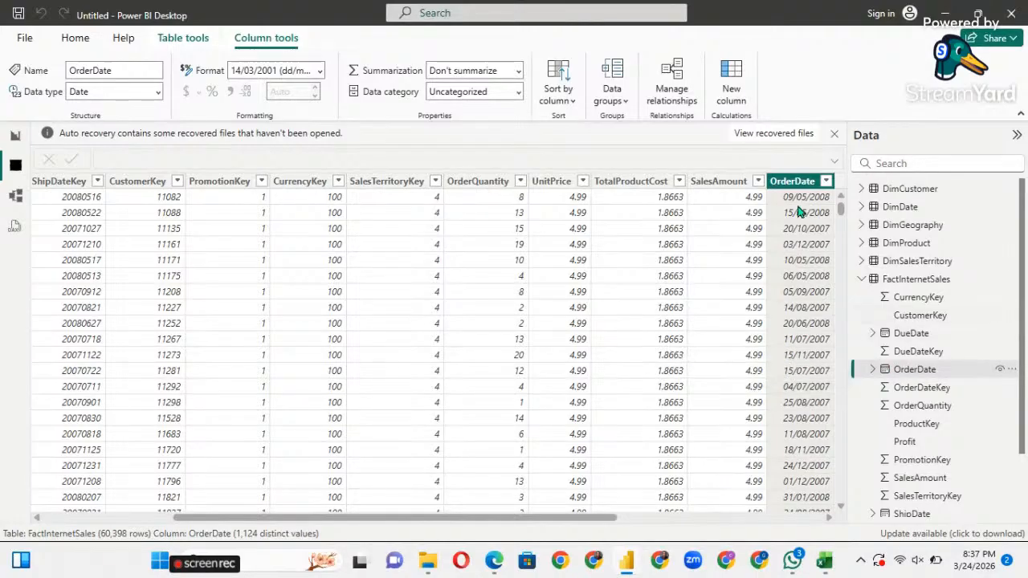
scroll(838, 388, down, 4)
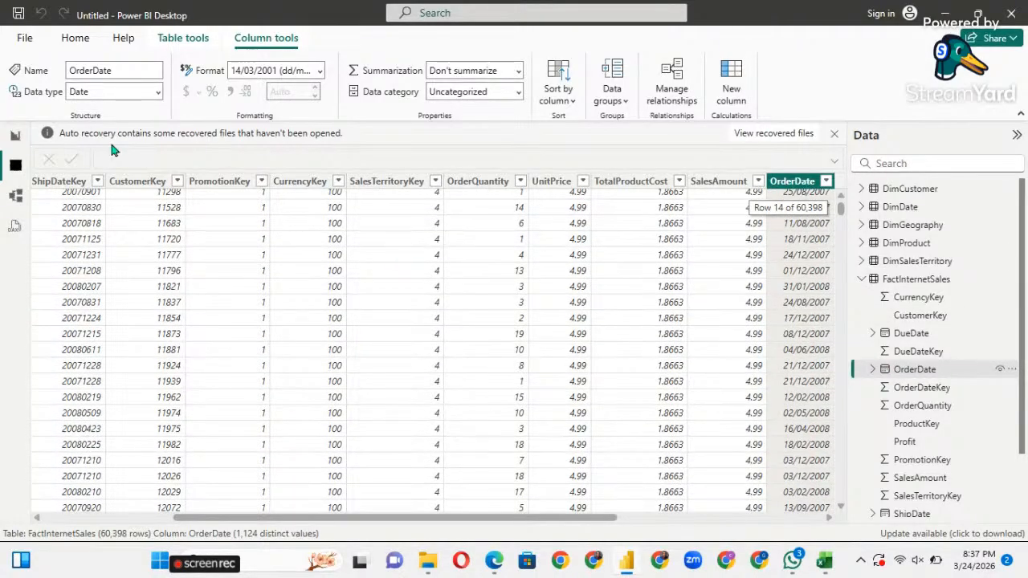
Link DimDate's FullDateAlternateKey to FactInternetSales OrderDate as one-to-many and save the relationship.
click(14, 143)
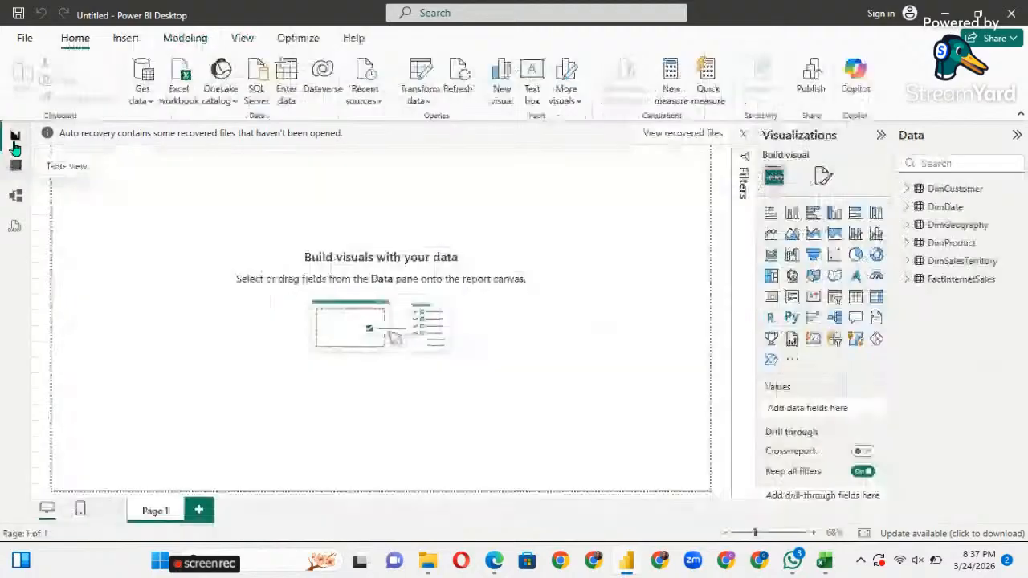
click(20, 201)
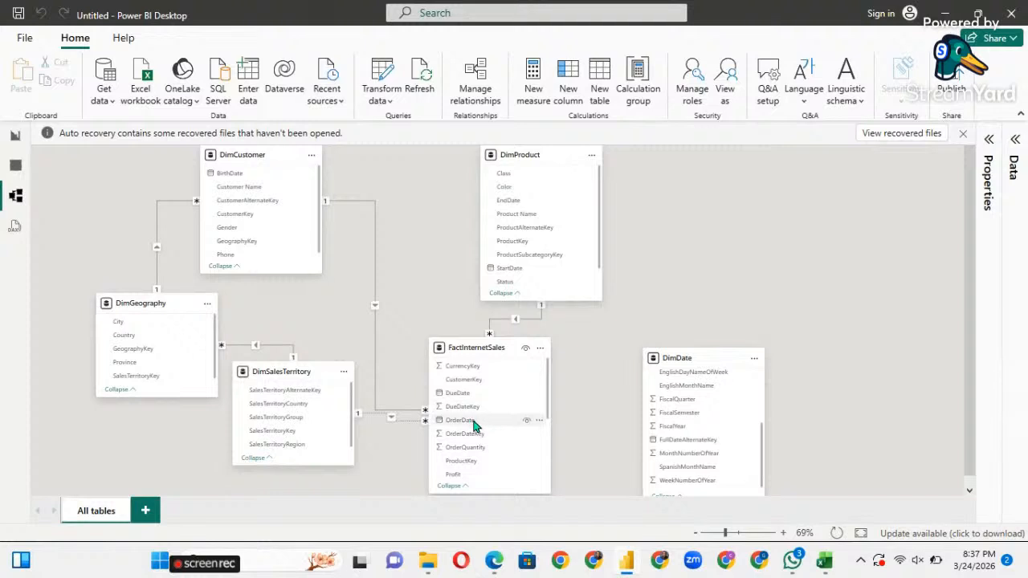
click(671, 439)
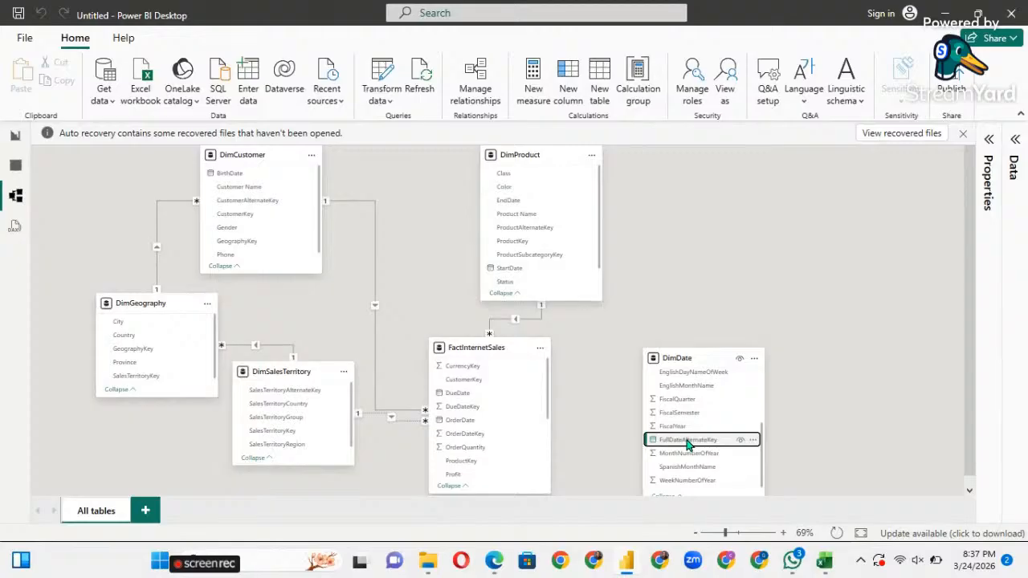
drag(686, 444, 511, 424)
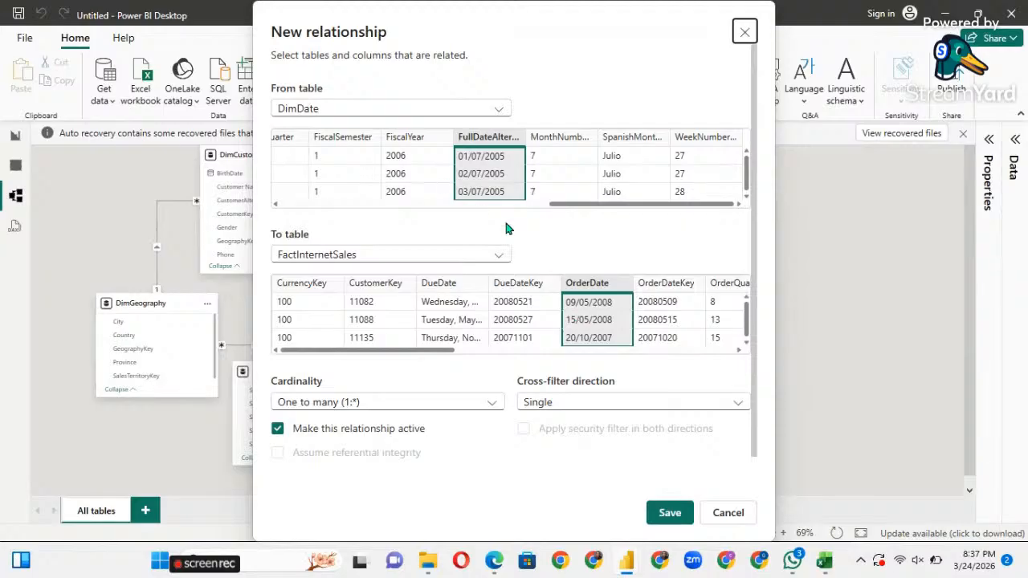
click(670, 514)
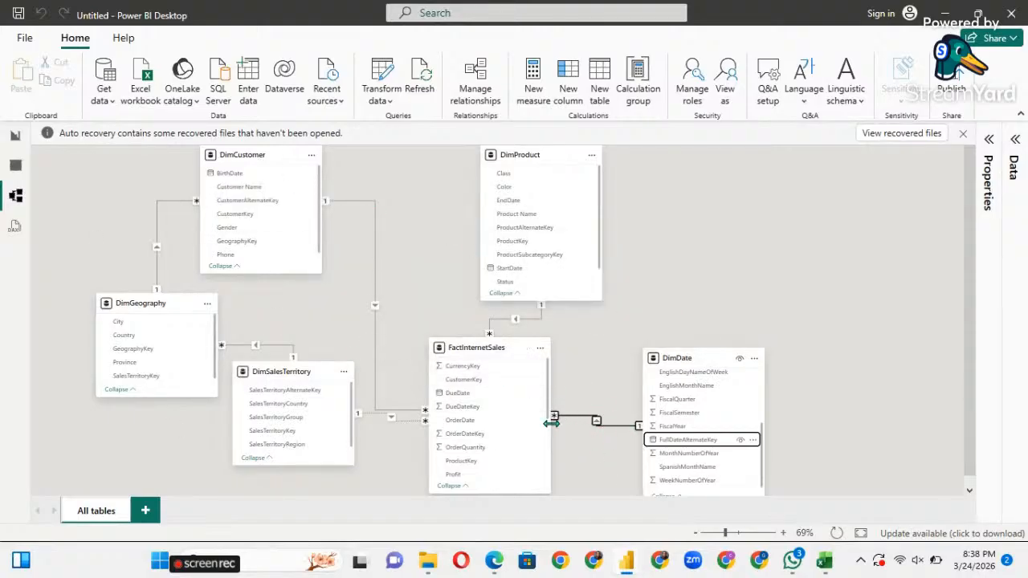
Return to the empty Page 1 report canvas.
scroll(594, 377, up, 1)
scroll(648, 422, up, 1)
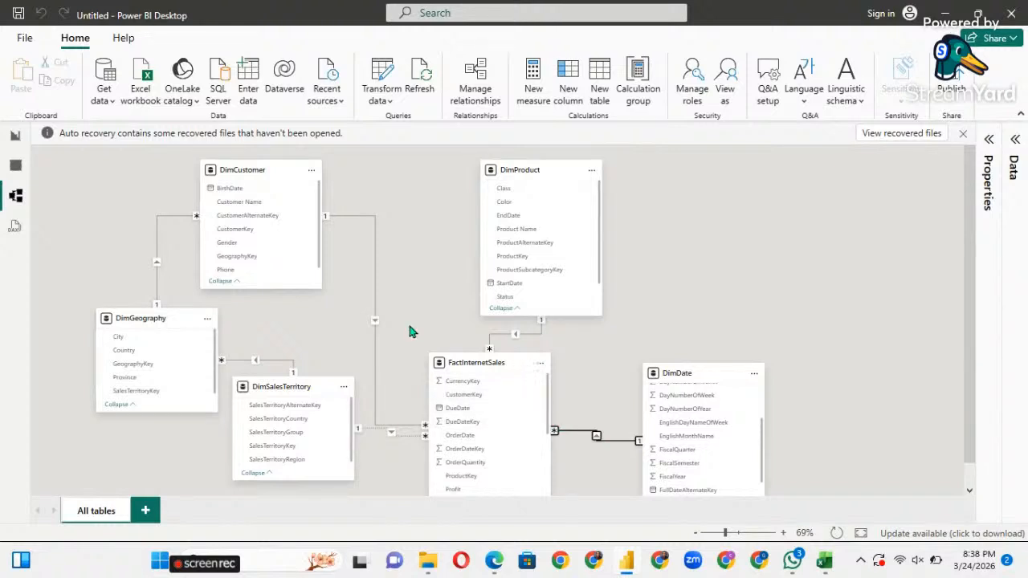
click(16, 141)
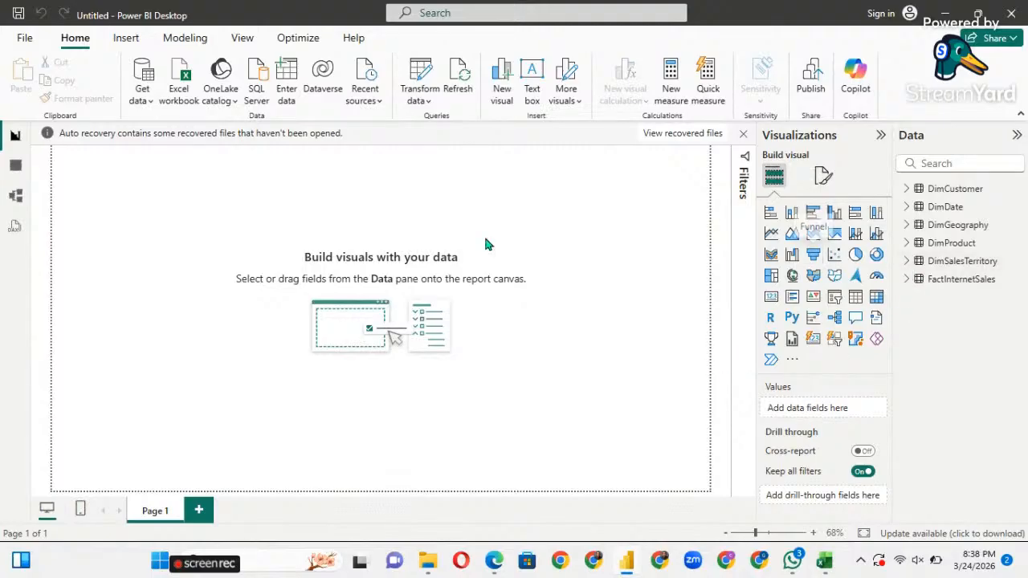
Close the auto-recovery notice and choose to remove the recovered files.
click(744, 137)
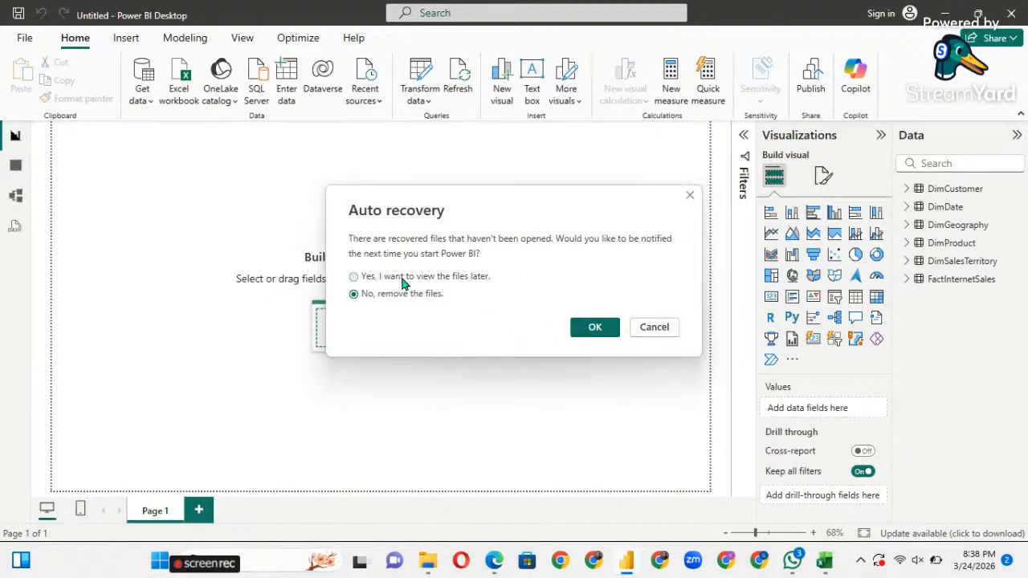
click(607, 329)
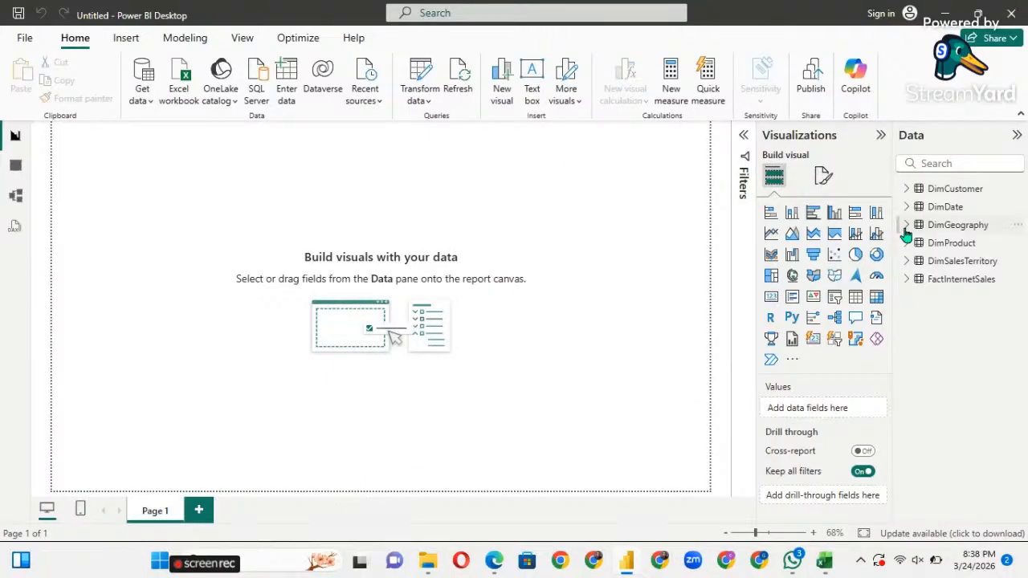
Add a trial Profit table to the page, delete it, and collapse Visualizations and FactInternetSales.
click(908, 281)
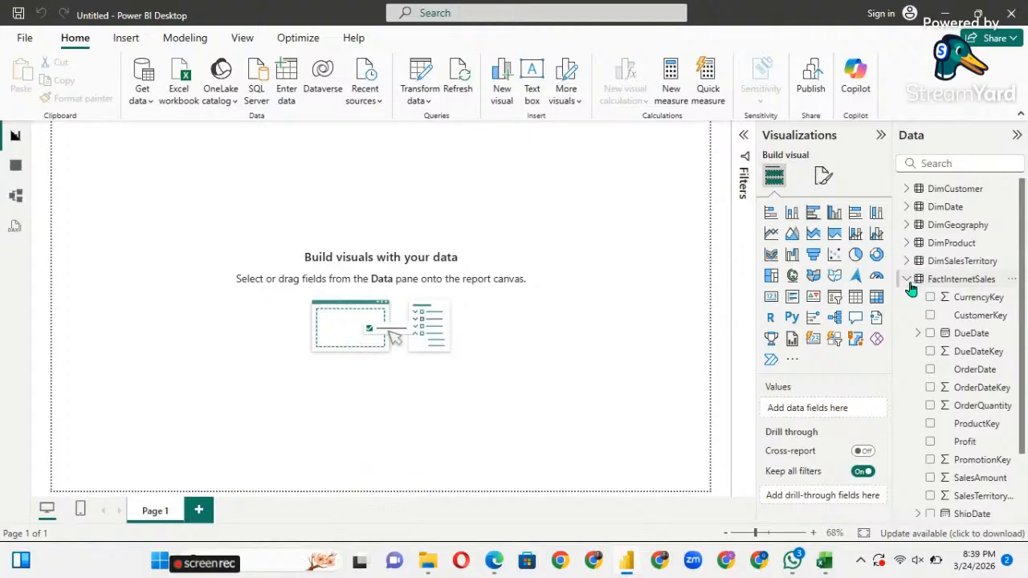
scroll(938, 424, down, 3)
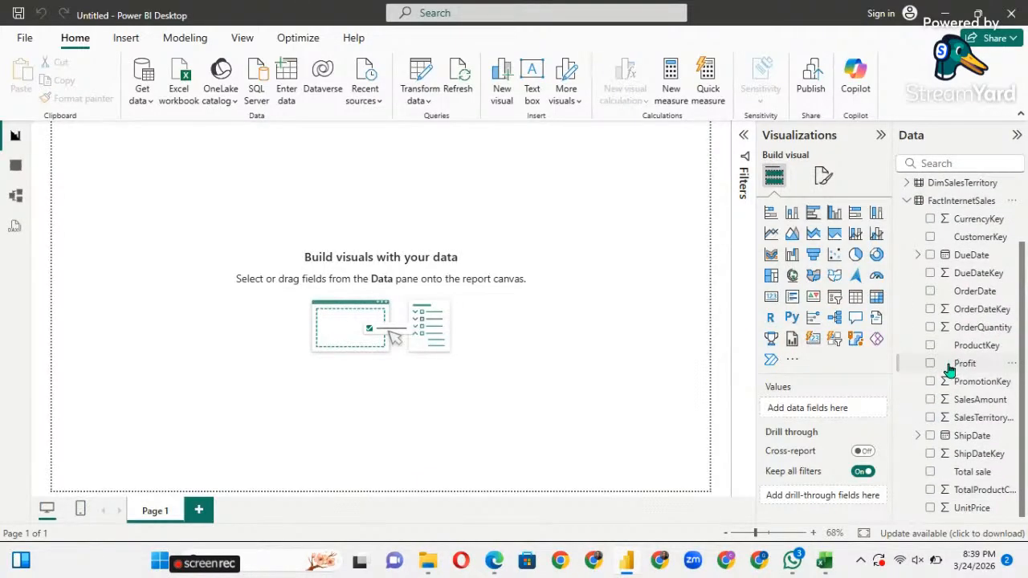
drag(944, 374, 238, 290)
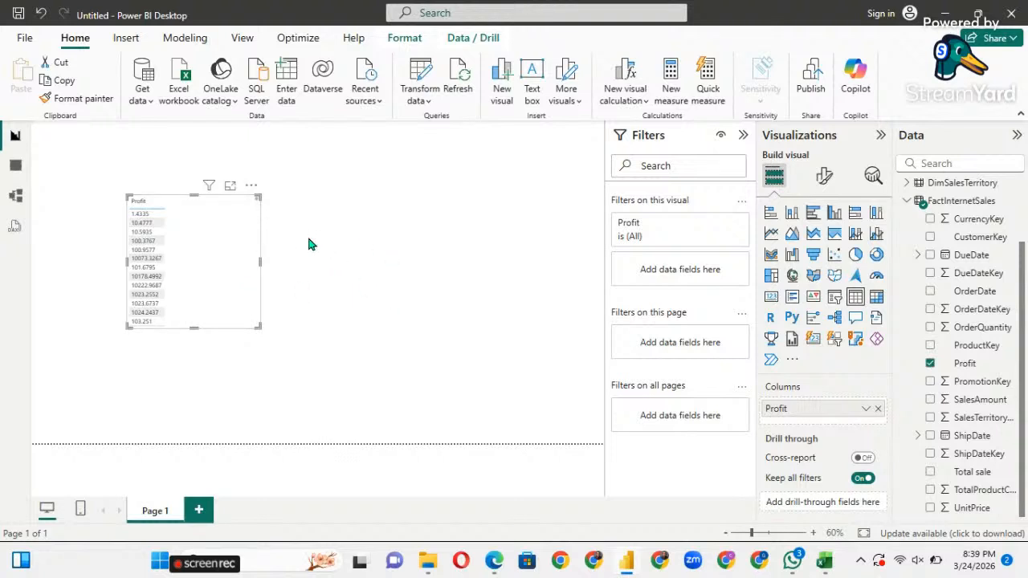
key(Delete)
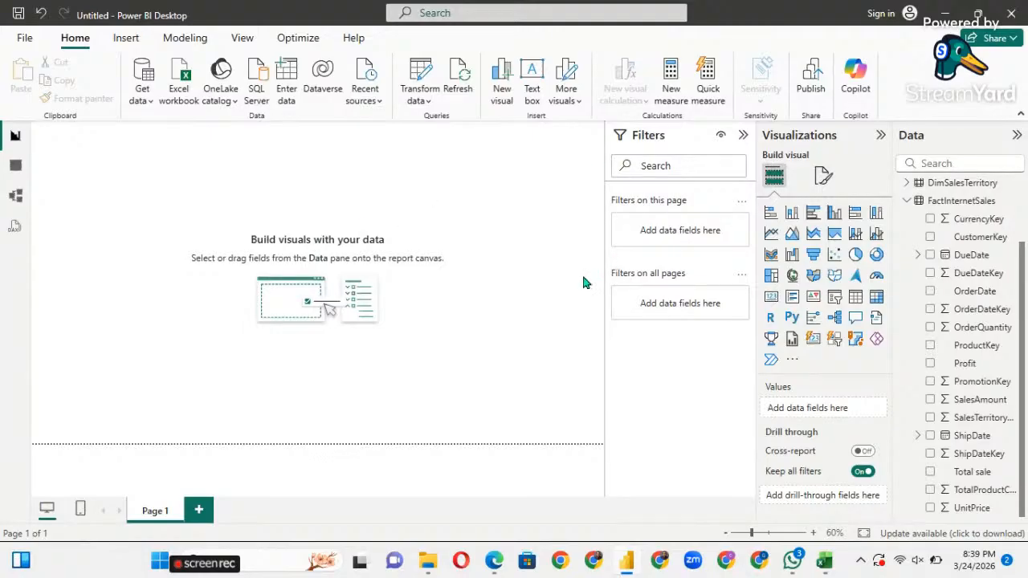
click(880, 136)
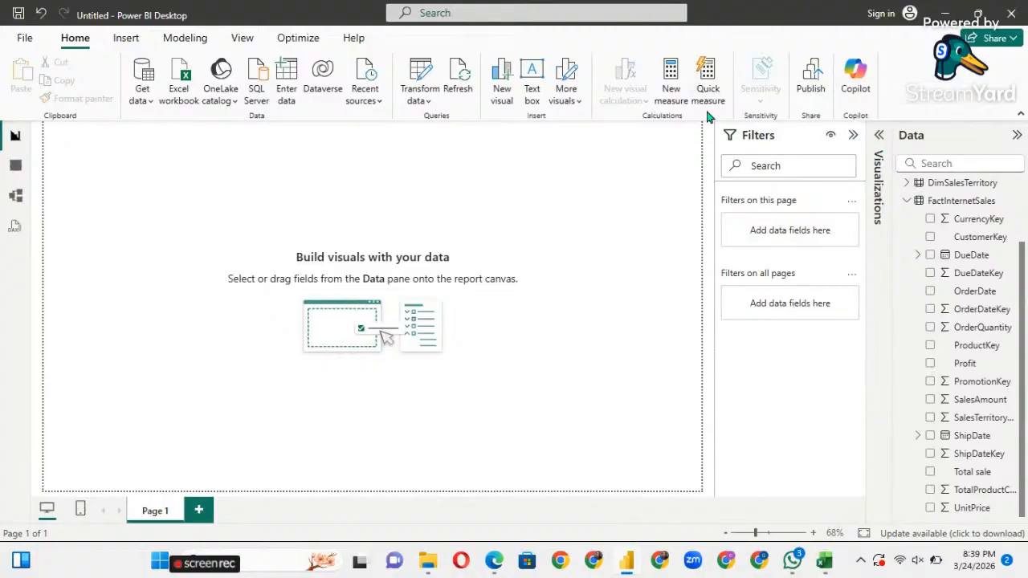
click(906, 202)
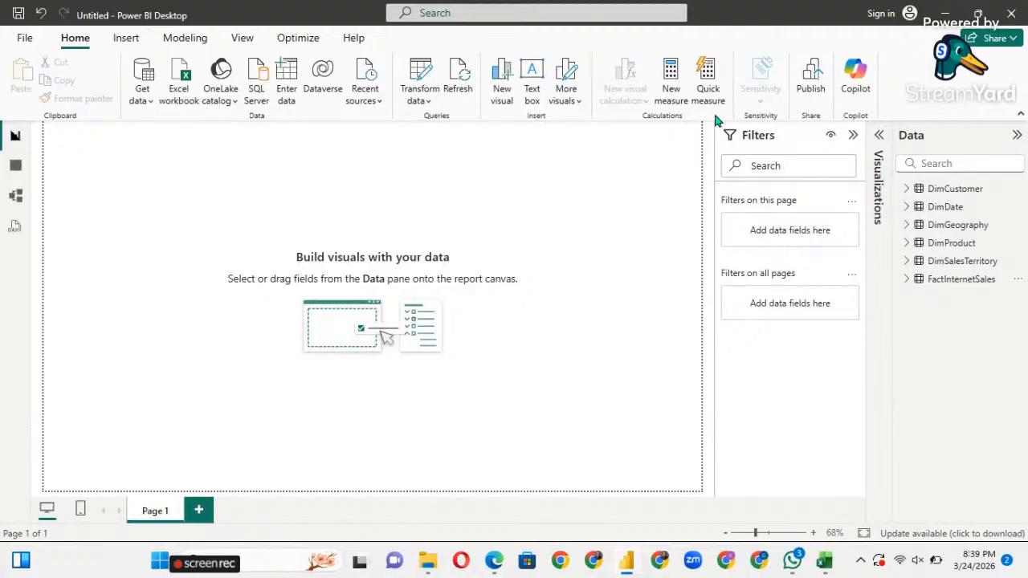
Start a new measure and enter 'Total Profit = SUM(' in the formula bar.
click(199, 42)
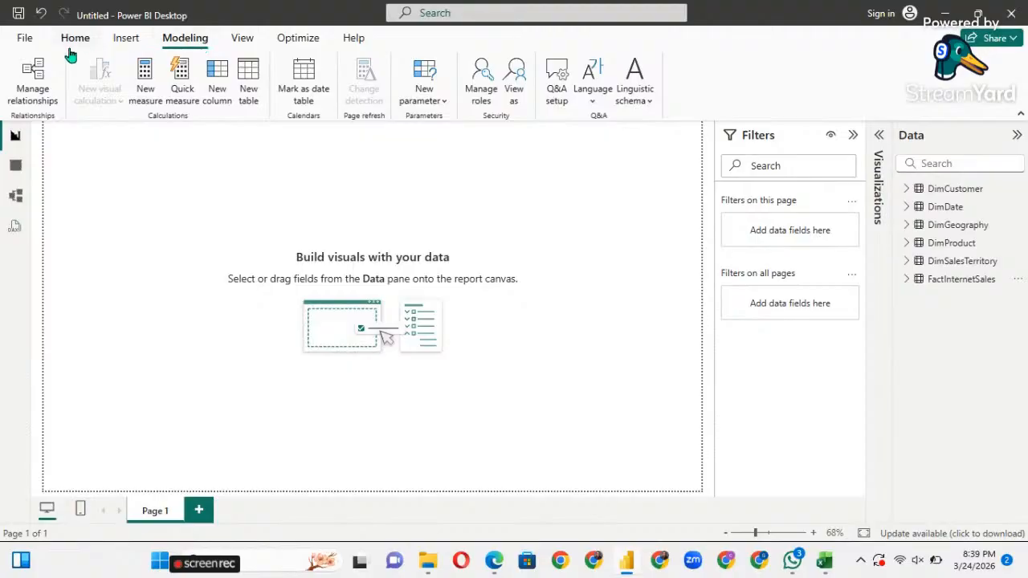
click(145, 88)
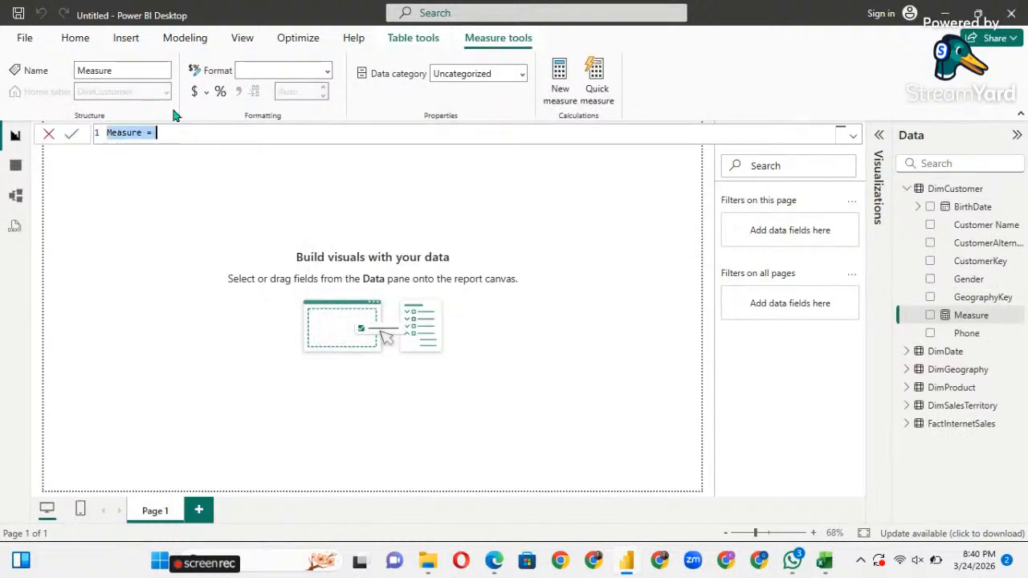
click(164, 133)
key(BackSpace)
key(BackSpace)
key(BackSpace)
key(BackSpace)
key(BackSpace)
key(BackSpace)
key(BackSpace)
key(BackSpace)
key(BackSpace)
key(BackSpace)
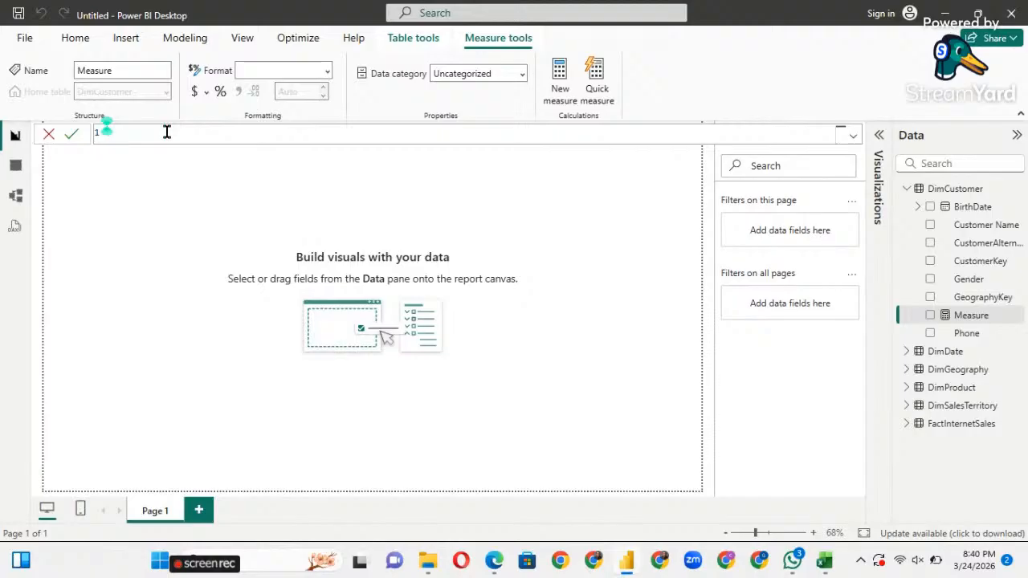
text(Tot)
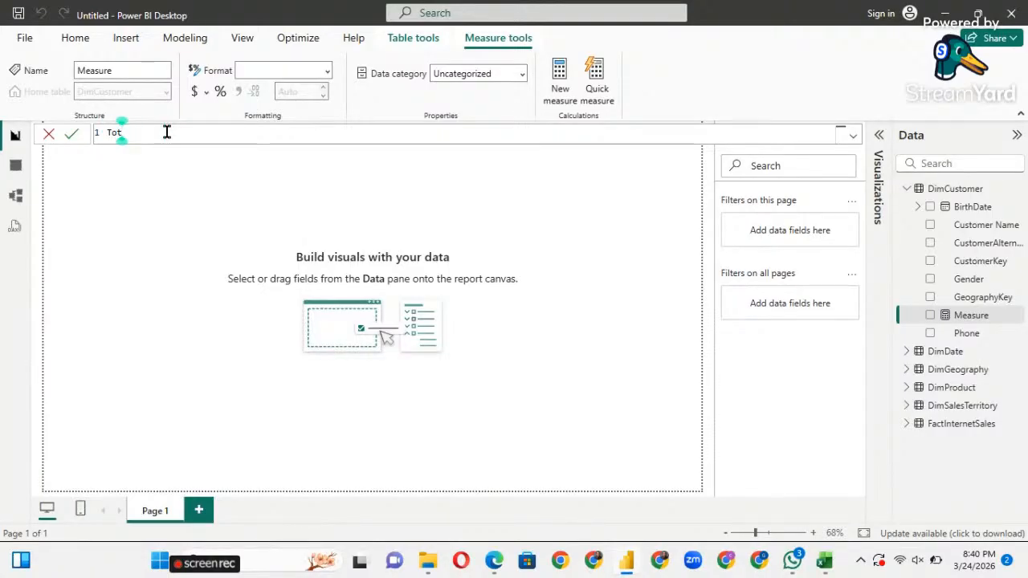
text(al )
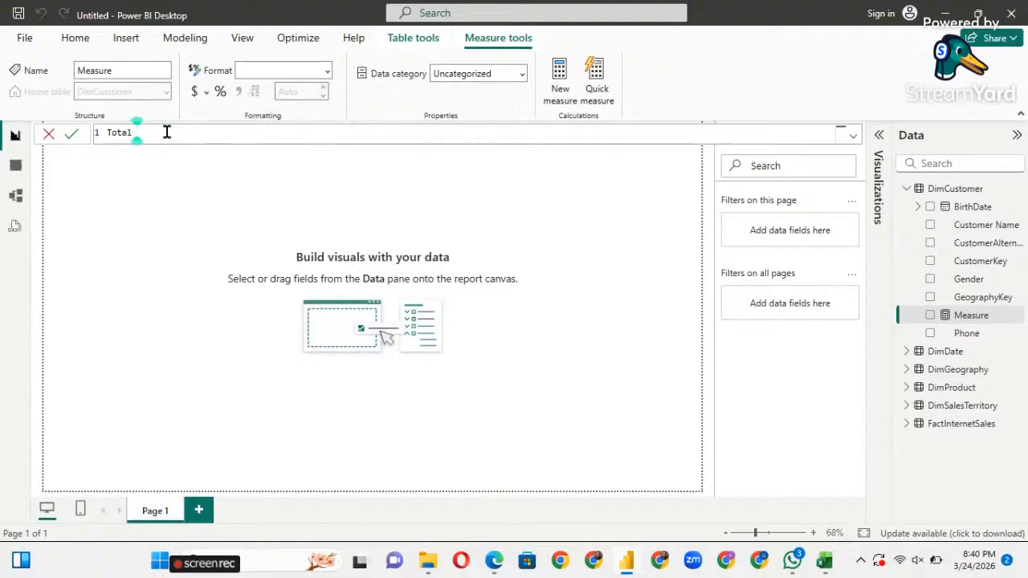
text(Profit = )
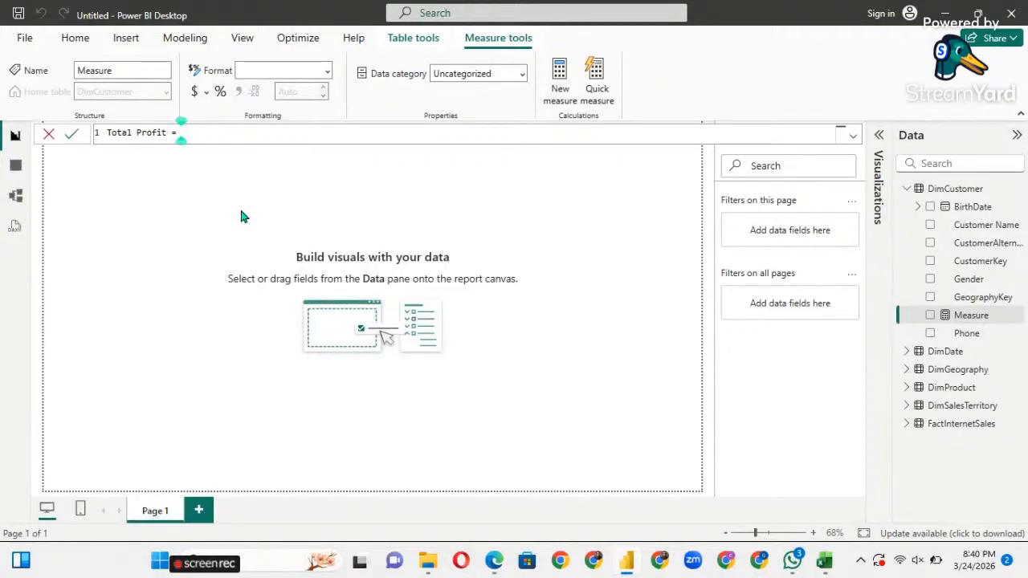
text(S)
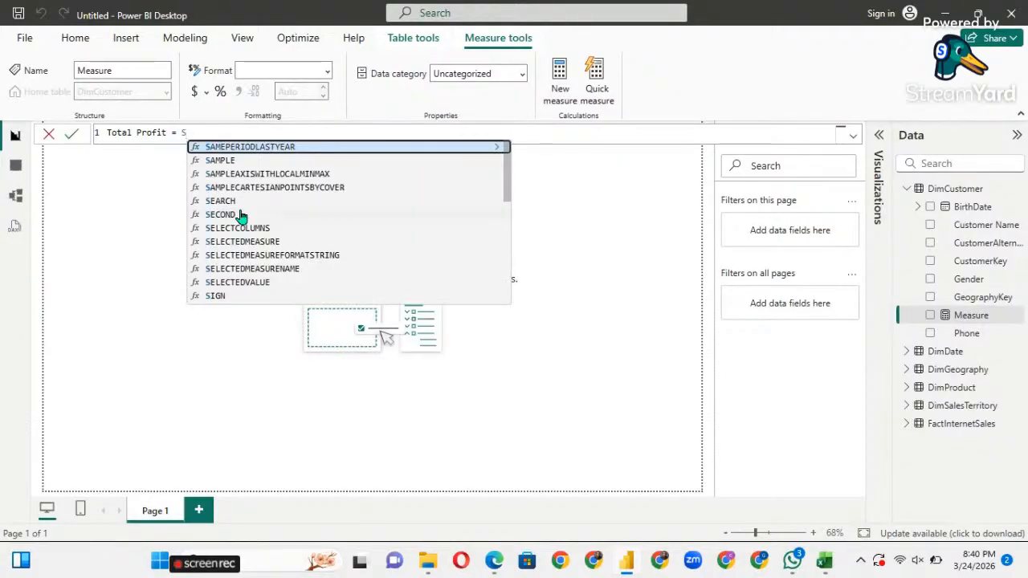
text(UM)
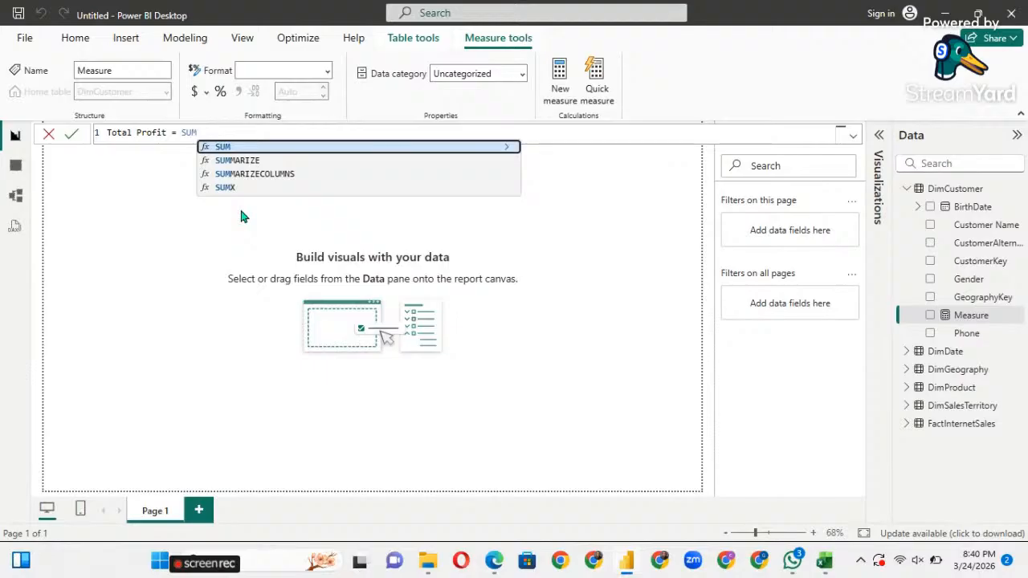
text(()
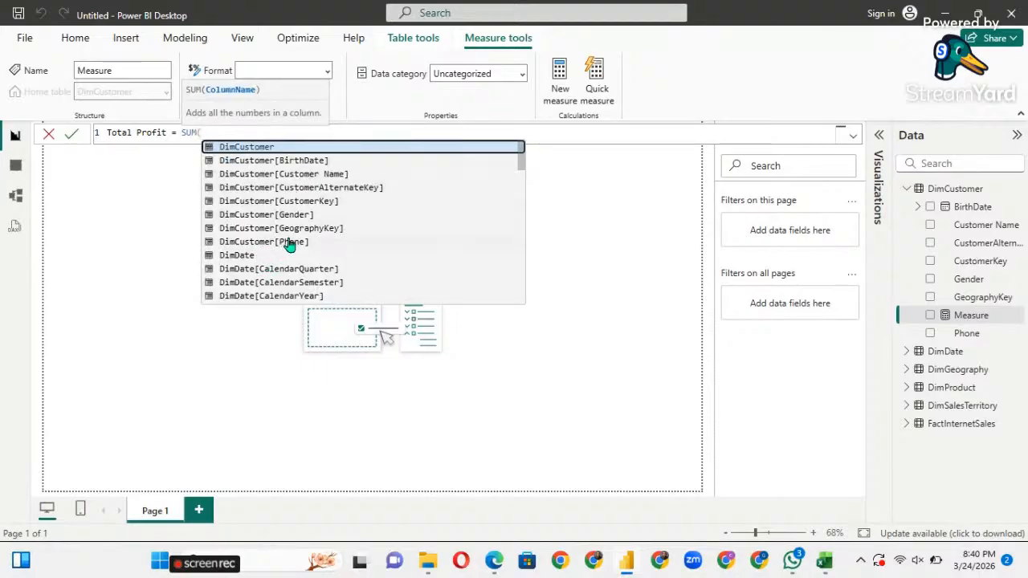
Complete the formula with FactInternetSales[Profit], commit it, and select the FactInternetSales table.
scroll(281, 245, down, 1)
scroll(290, 245, down, 5)
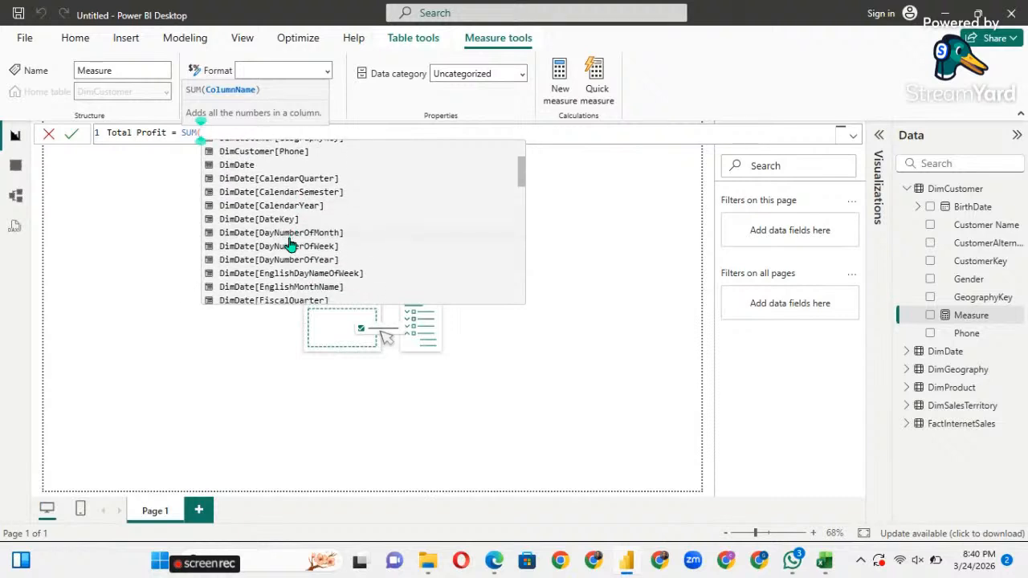
scroll(291, 245, down, 15)
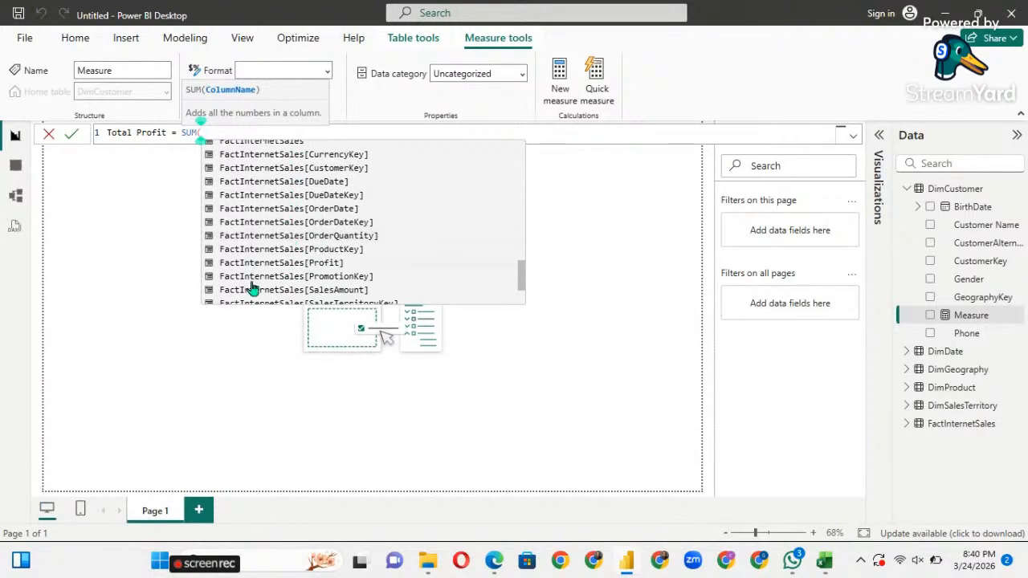
click(283, 265)
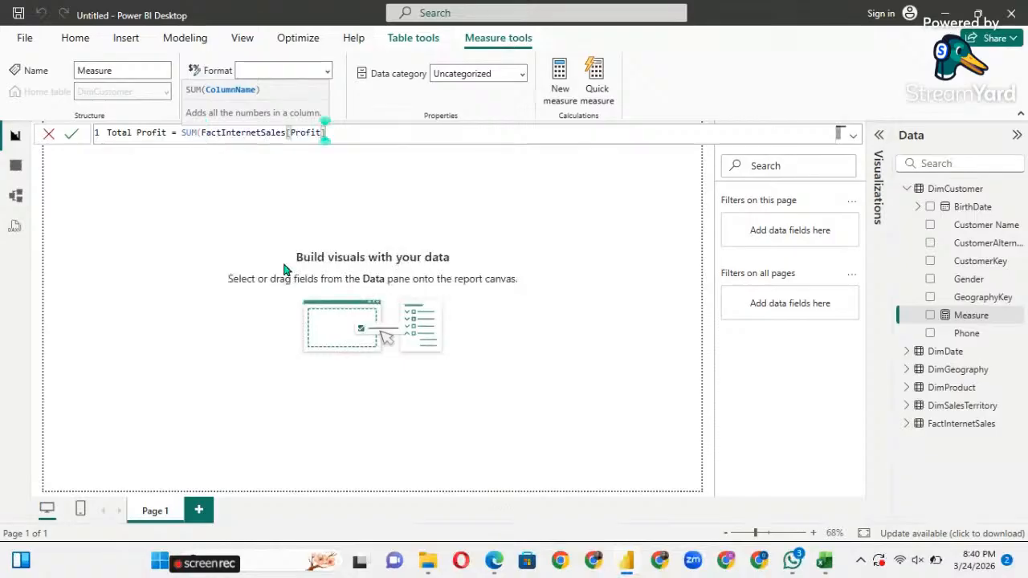
text())
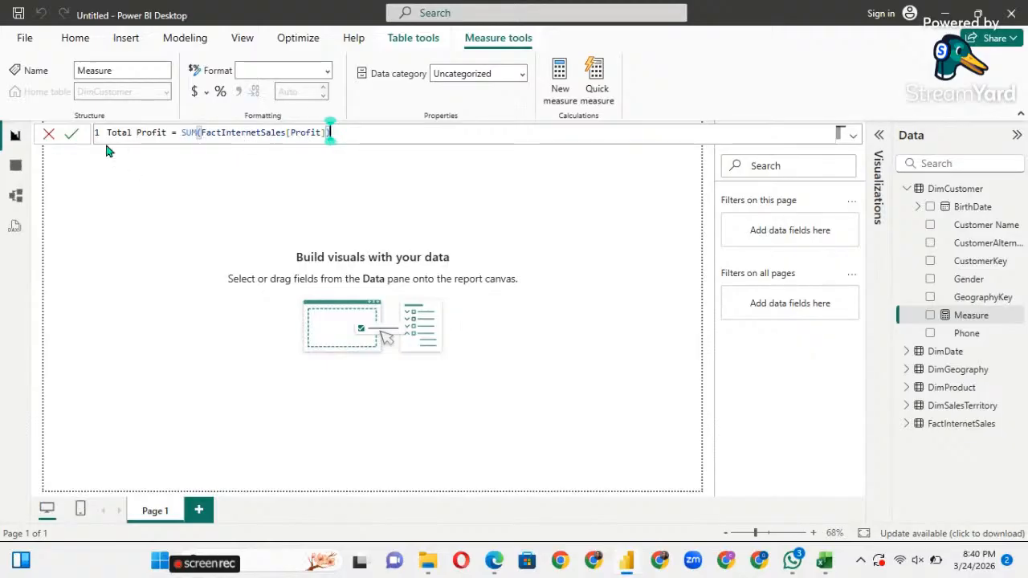
click(72, 134)
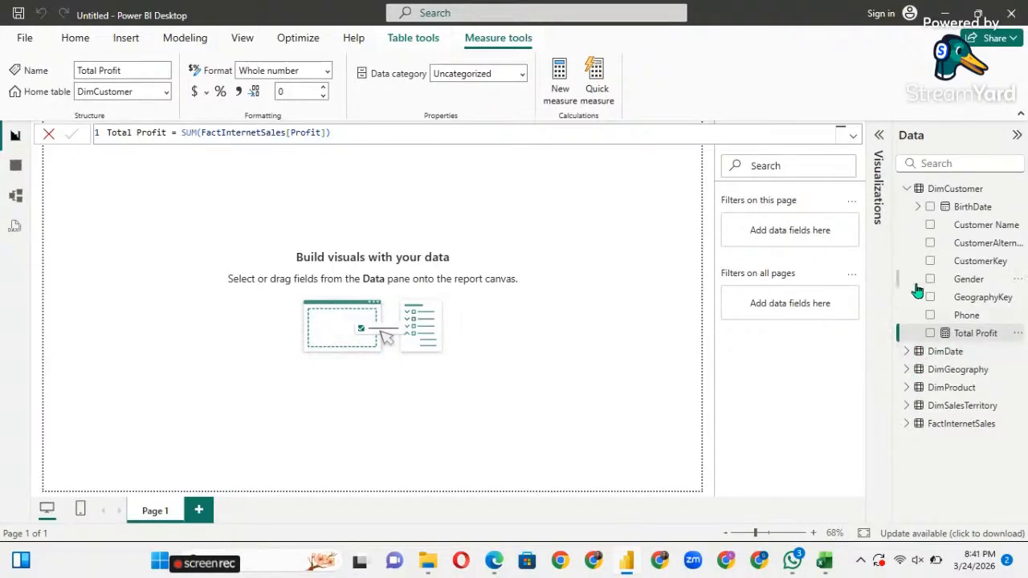
click(905, 189)
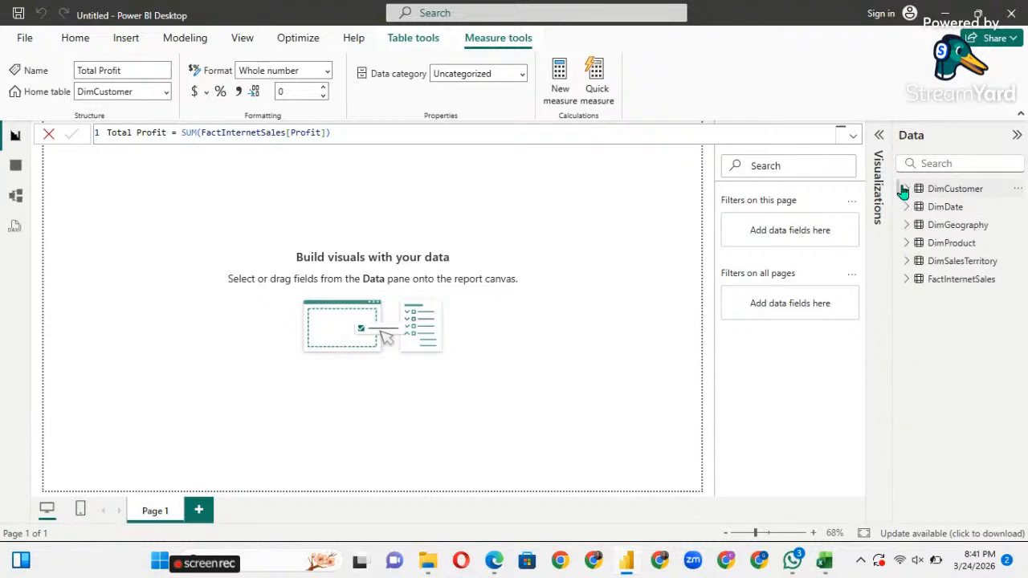
click(921, 281)
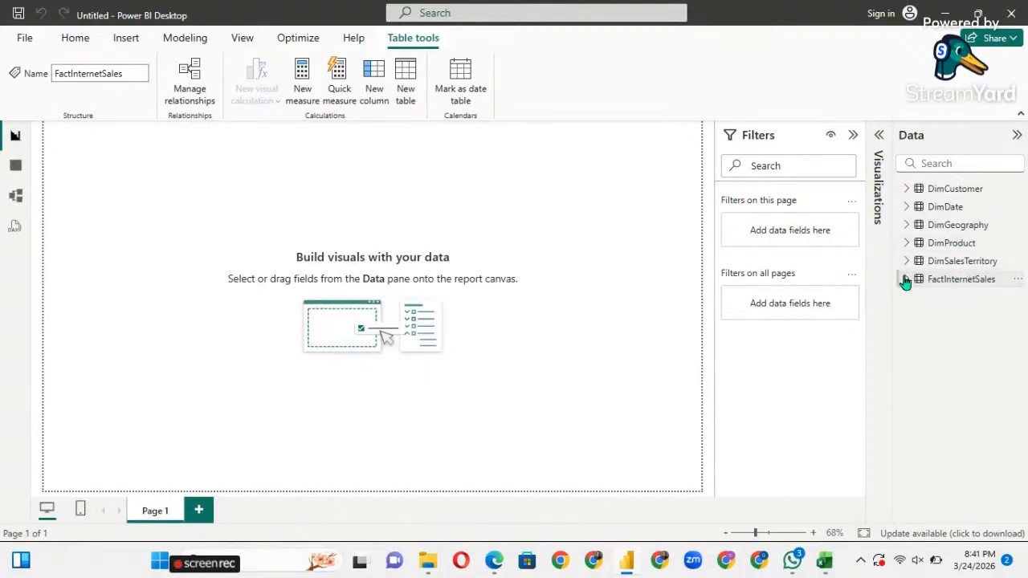
Start a new measure named 'Total sales' using the SUM function.
click(309, 95)
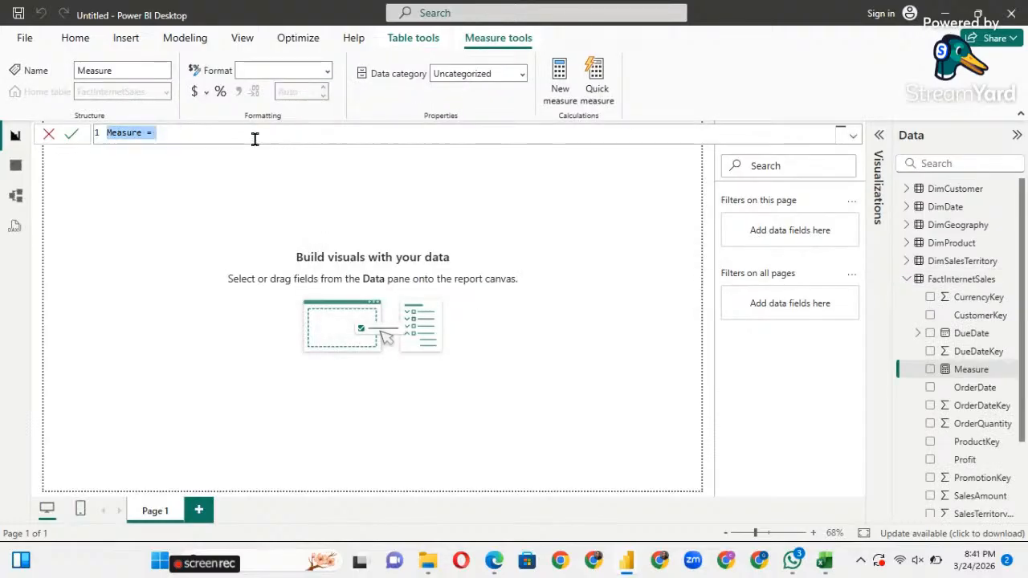
key(BackSpace)
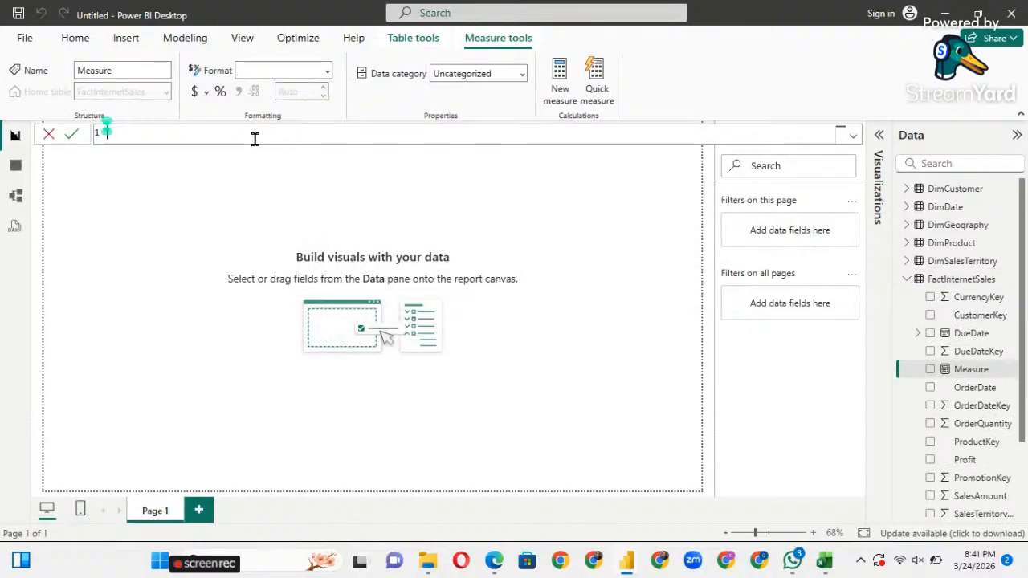
text(Totla)
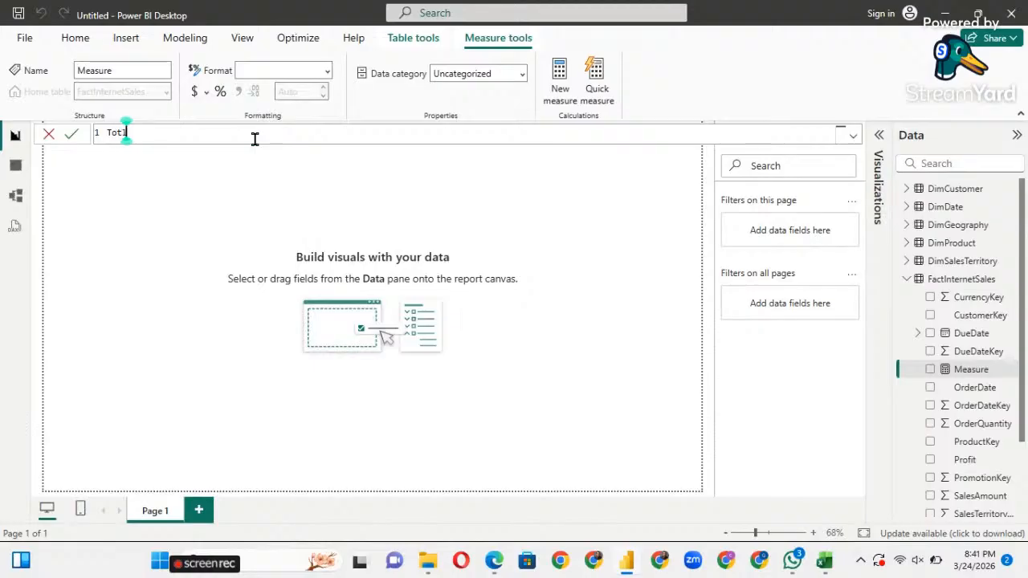
key(BackSpace)
key(BackSpace)
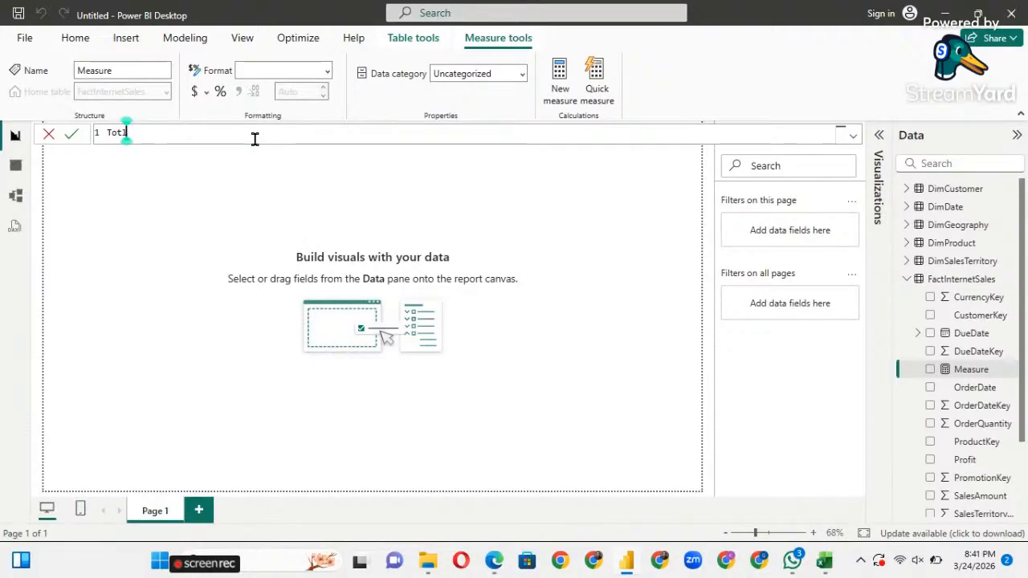
text(al sale)
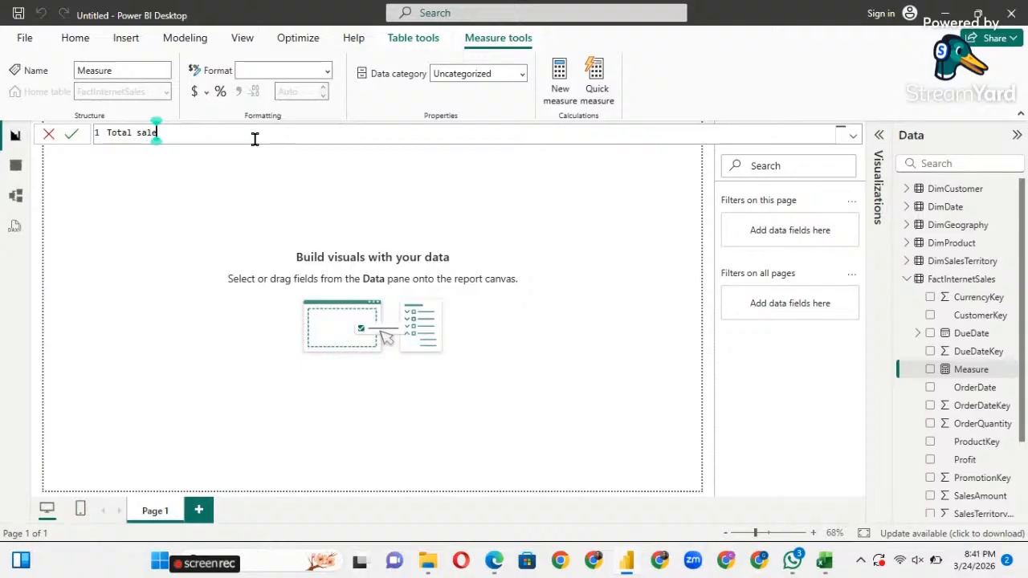
text(s = Sum)
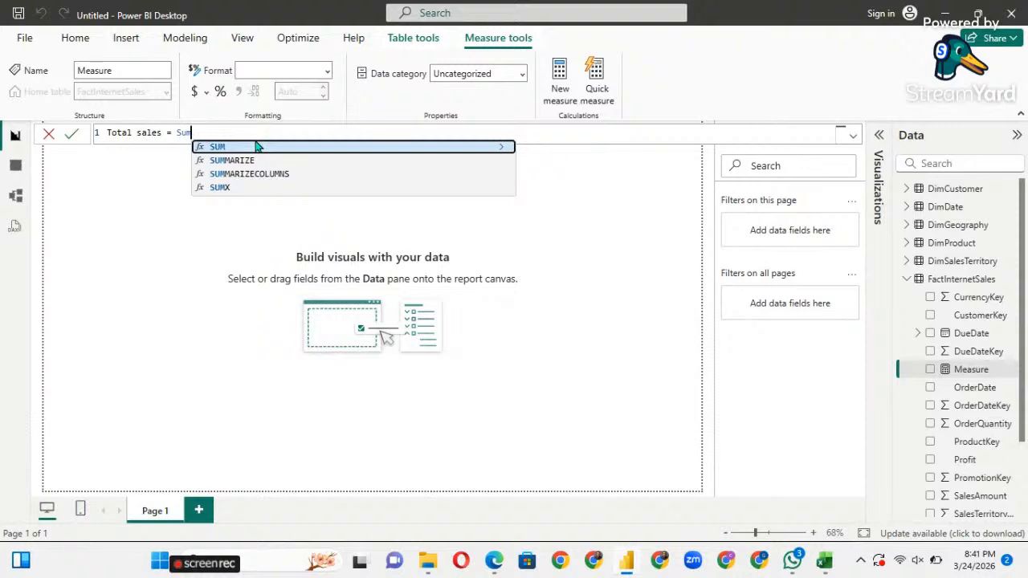
key(Tab)
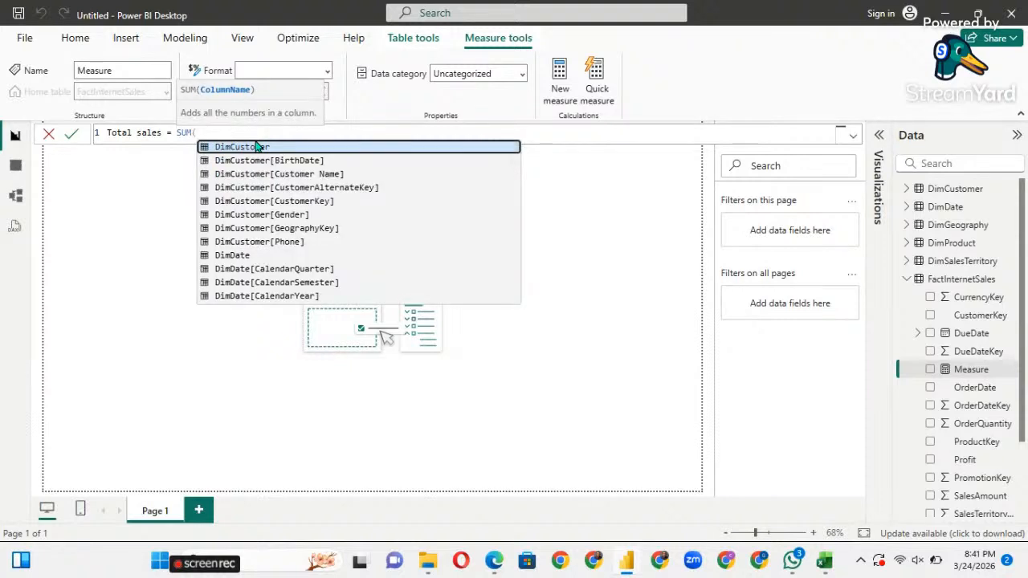
Finish it as Total sales = SUM(FactInternetSales[ShipDateKey]) and commit.
scroll(264, 213, down, 2)
scroll(263, 212, down, 12)
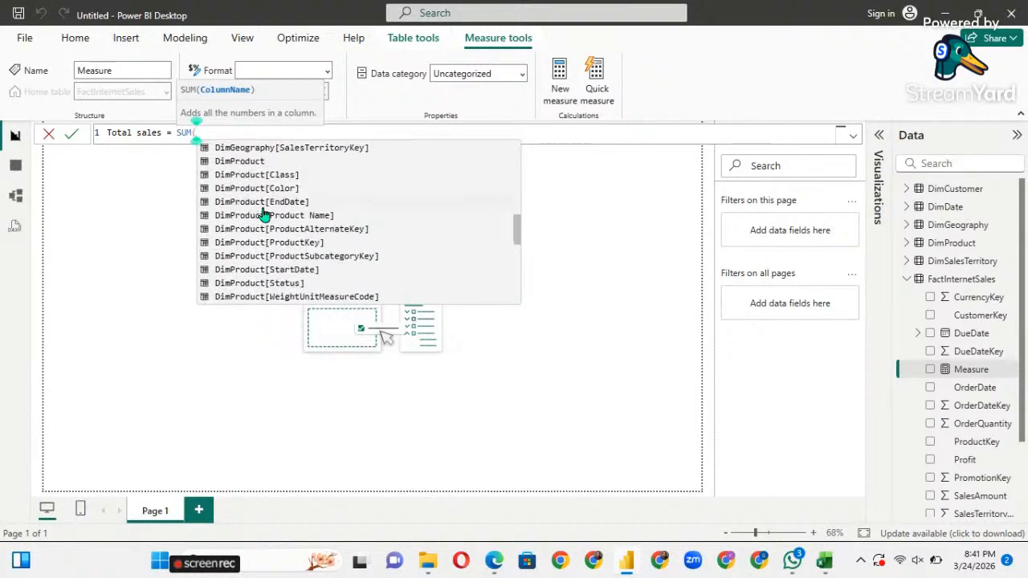
scroll(263, 213, down, 2)
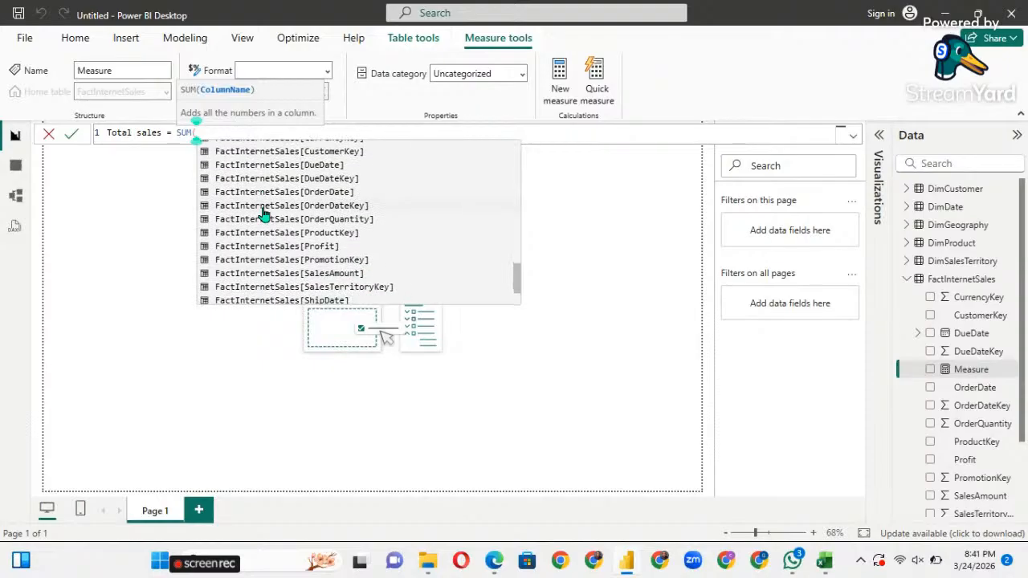
scroll(263, 213, down, 3)
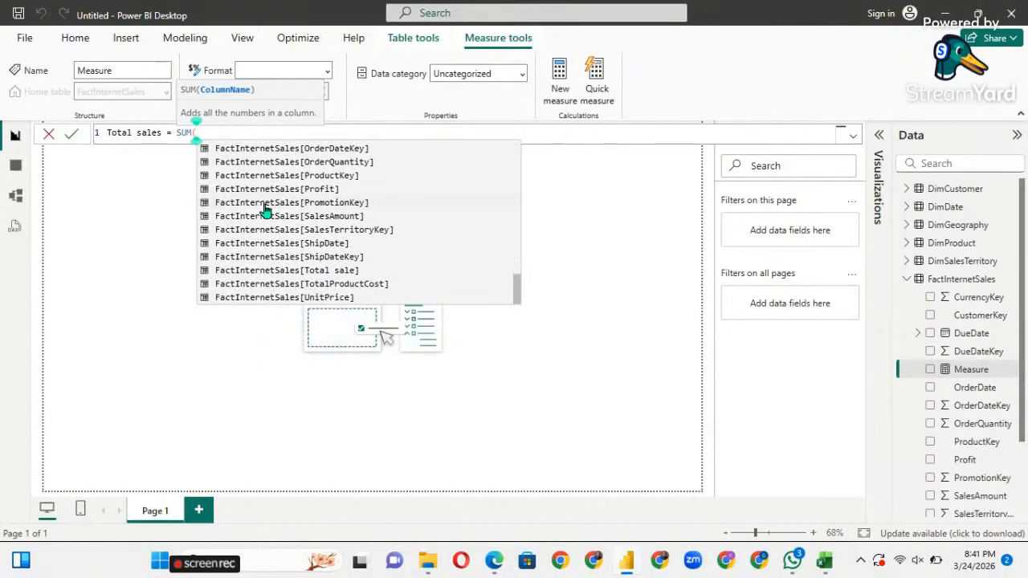
click(261, 261)
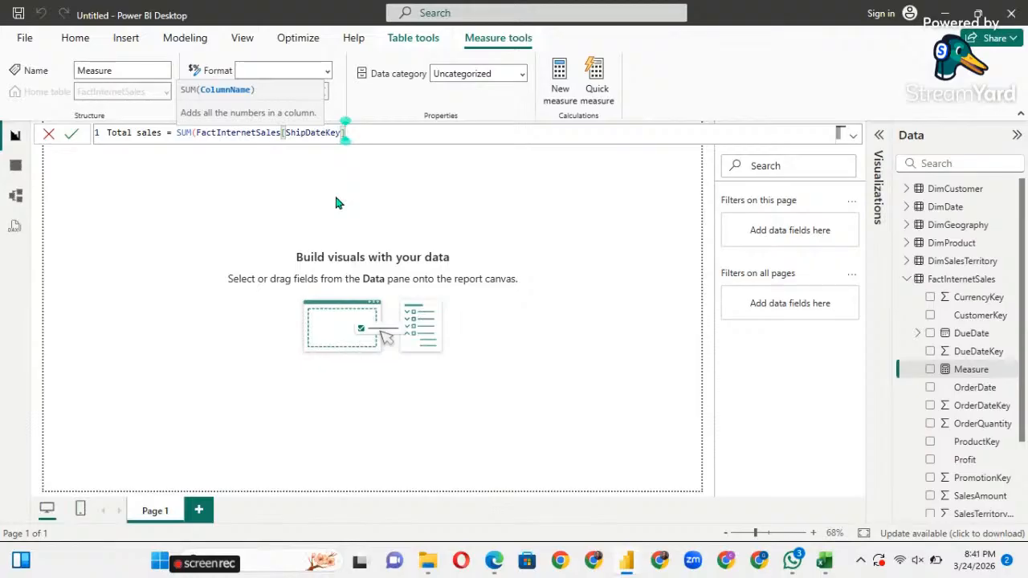
text())
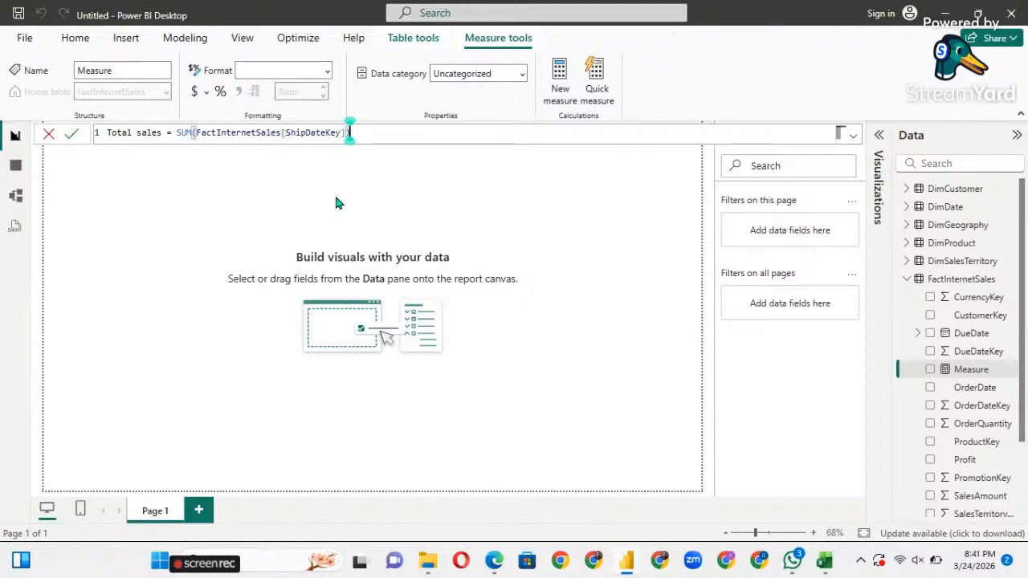
key(Return)
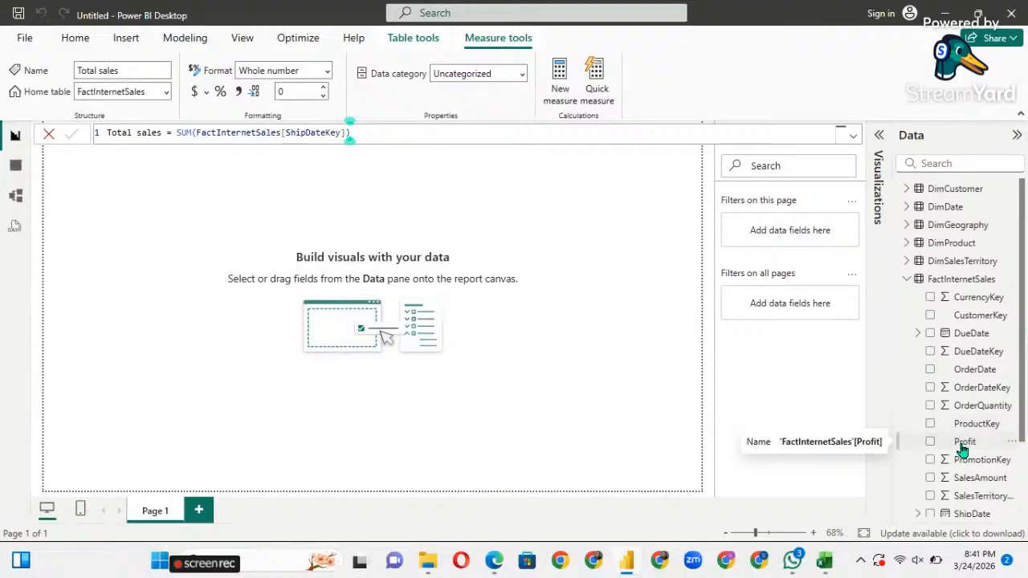
Expand the DimProduct, DimGeography, DimDate and DimCustomer tables to browse their fields.
scroll(963, 448, down, 3)
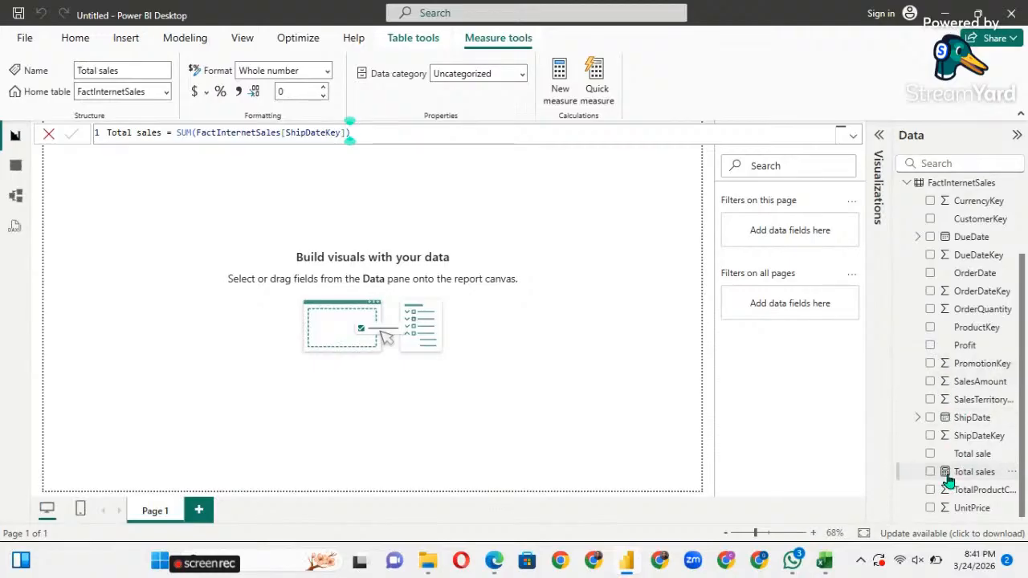
scroll(925, 454, up, 3)
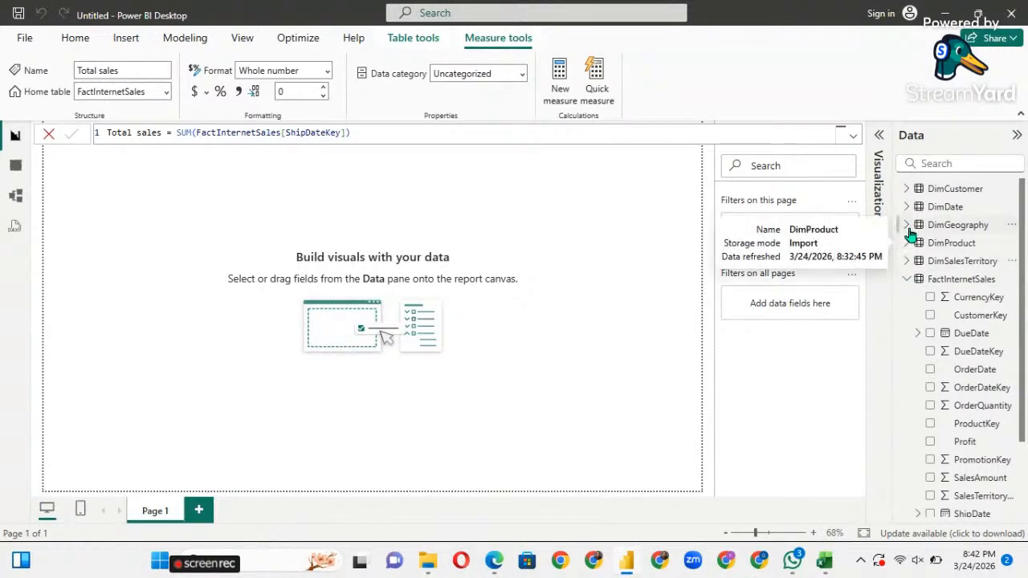
click(907, 262)
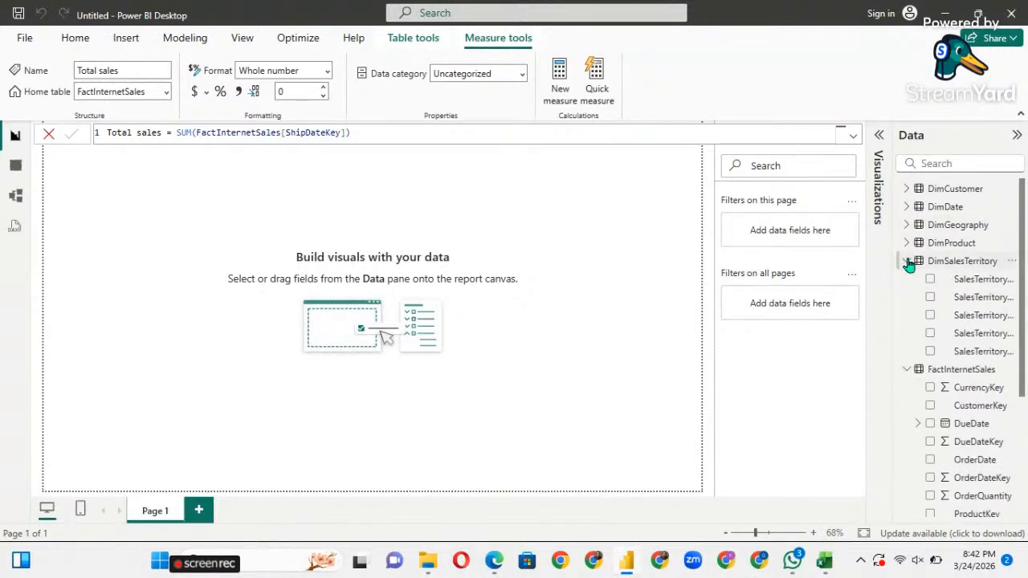
click(908, 262)
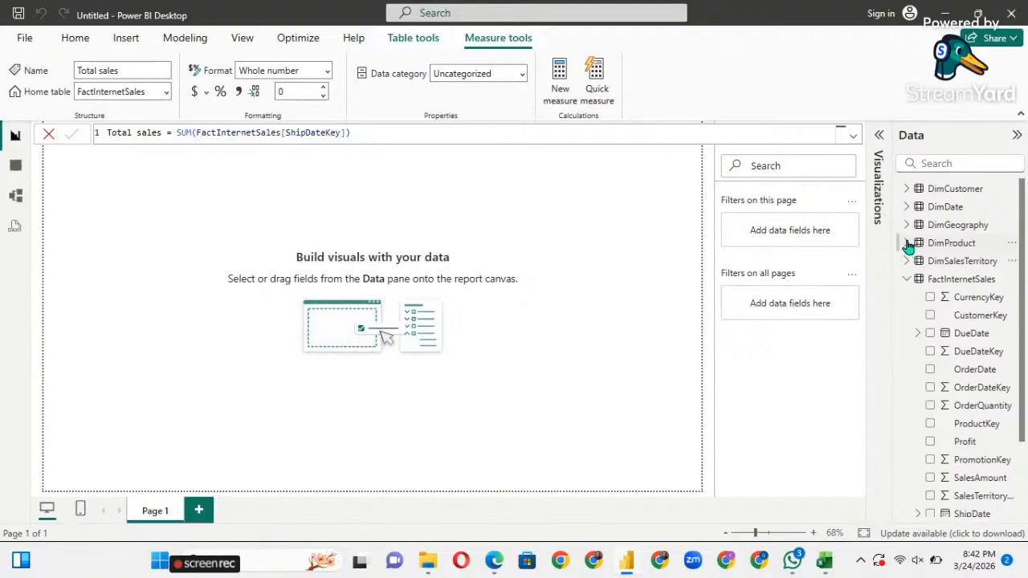
click(908, 244)
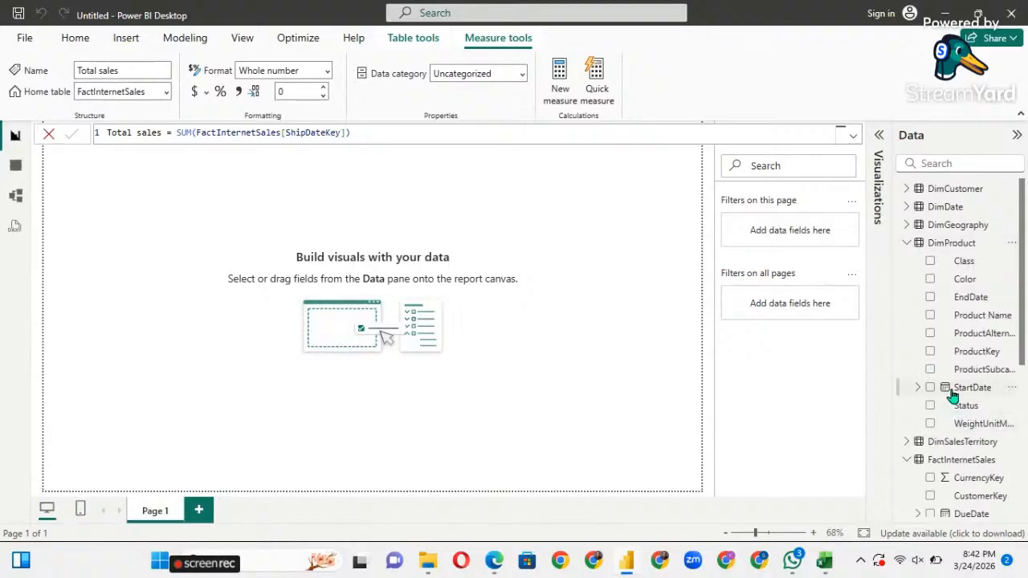
scroll(952, 414, down, 4)
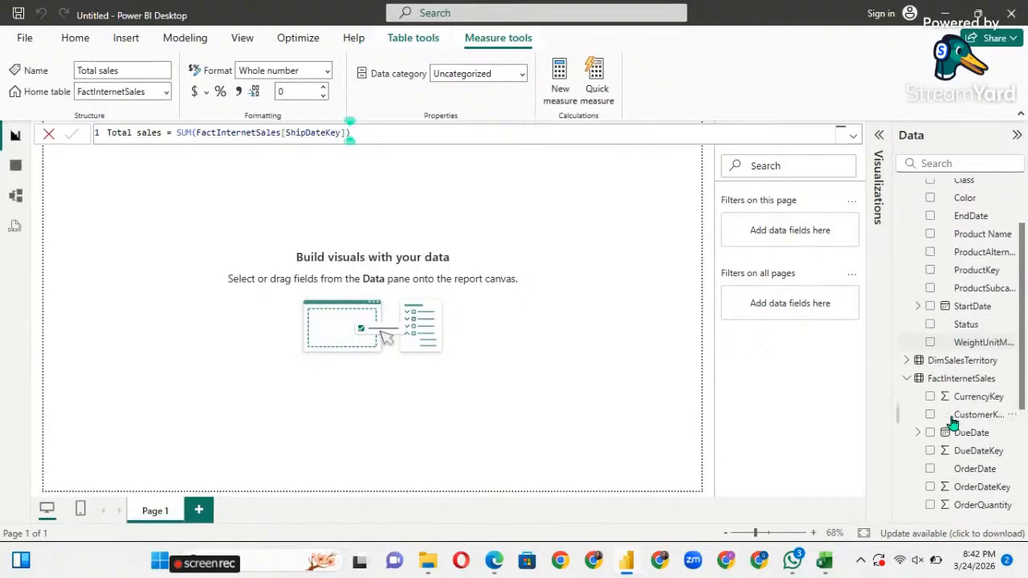
scroll(952, 424, up, 4)
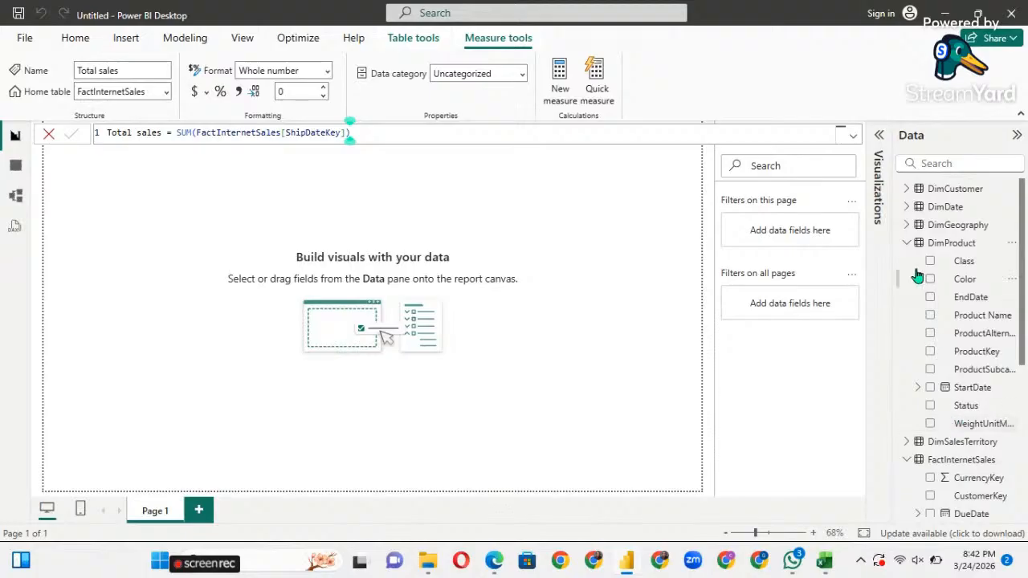
click(905, 226)
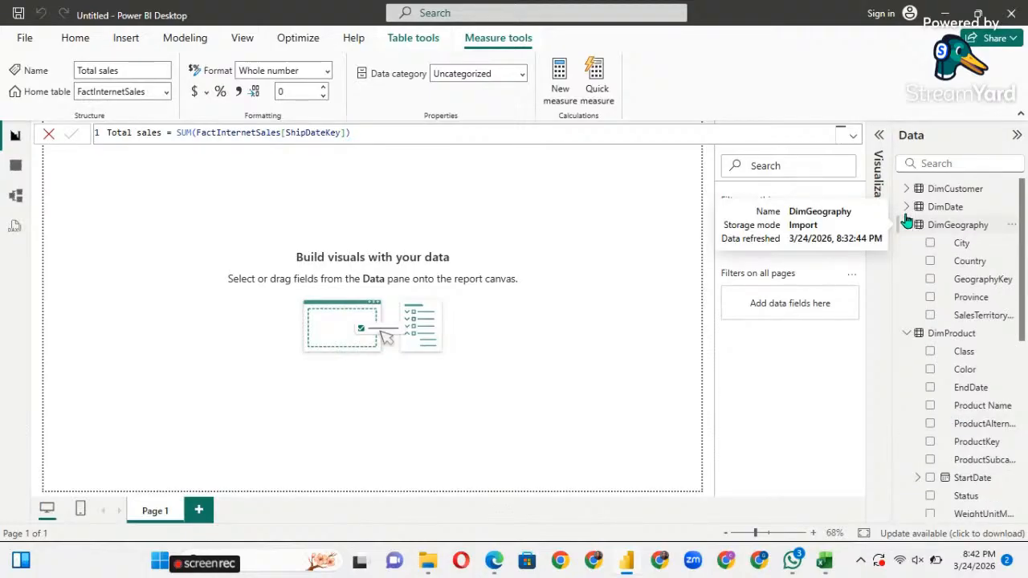
click(906, 208)
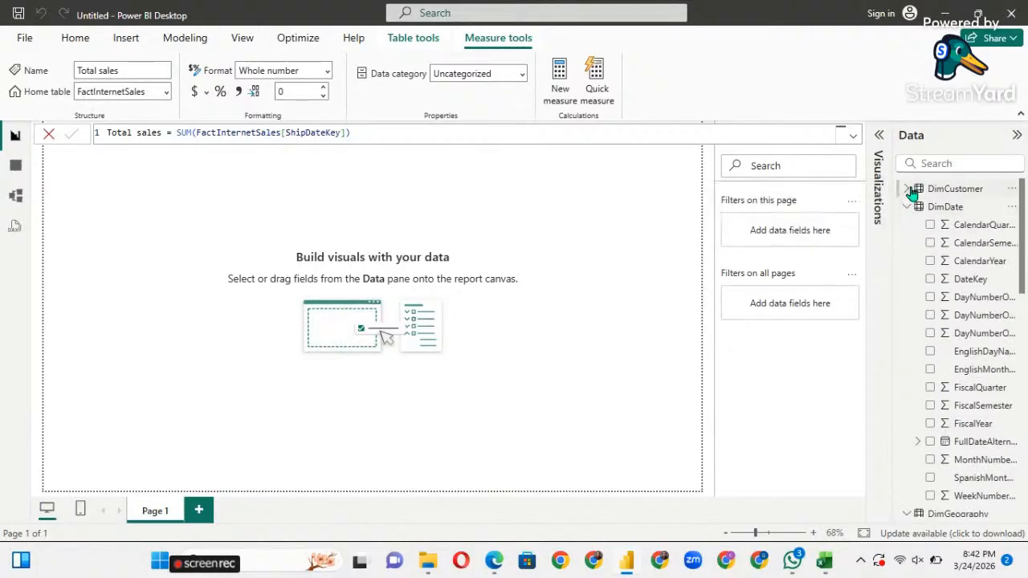
click(908, 190)
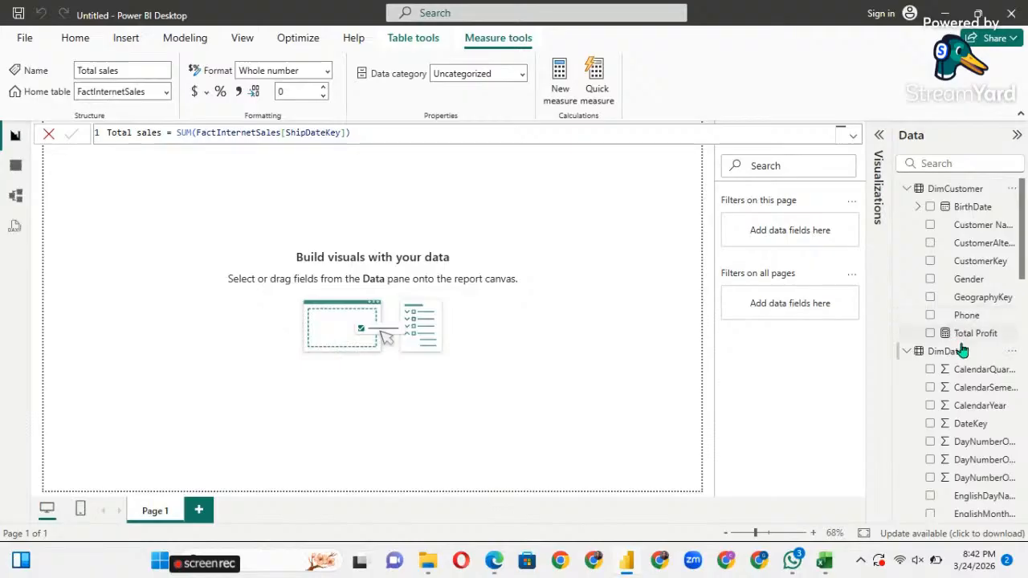
Drag the Total Profit measure onto the report canvas as a new visual.
scroll(967, 297, down, 3)
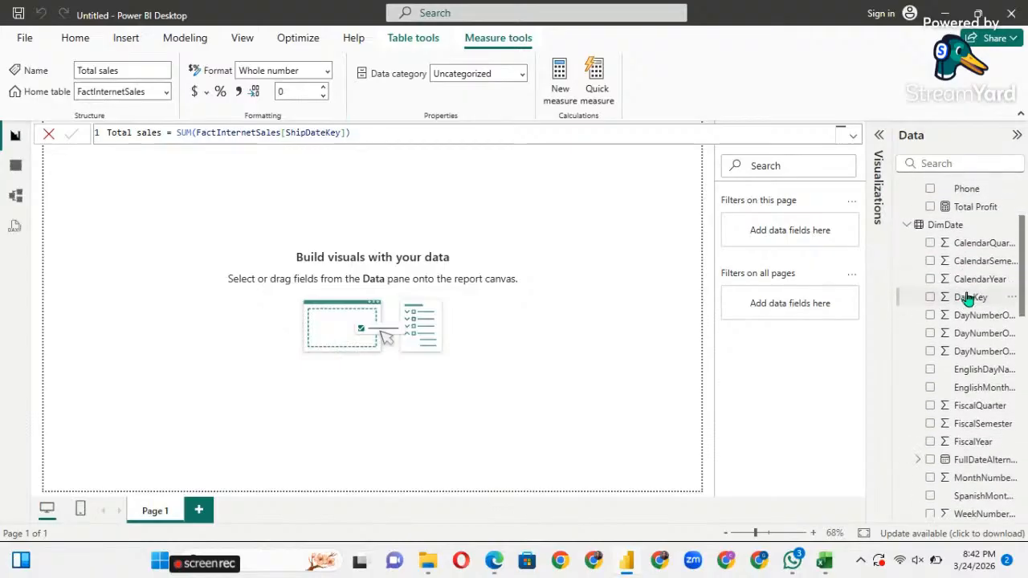
scroll(968, 297, up, 2)
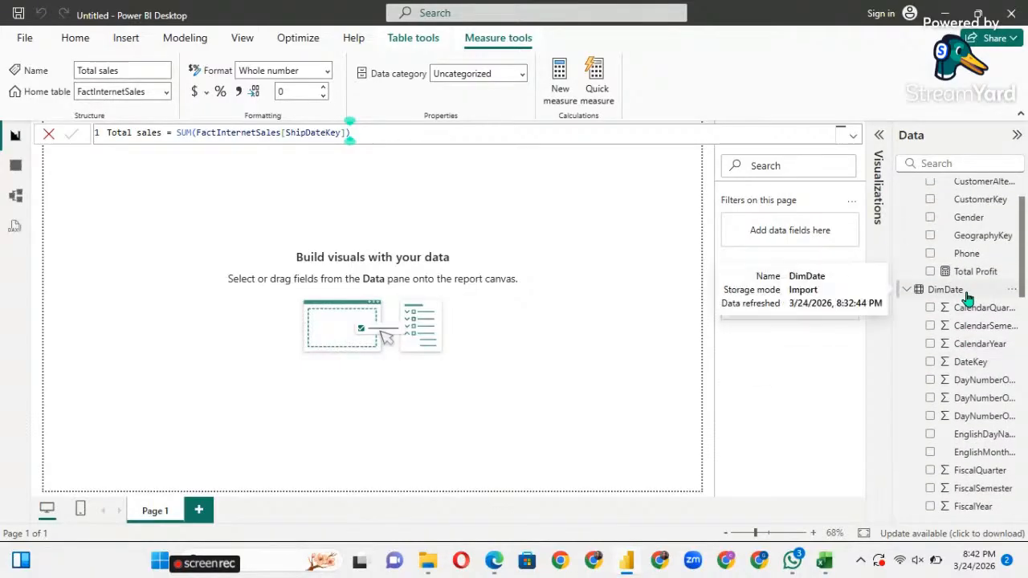
drag(966, 275, 161, 201)
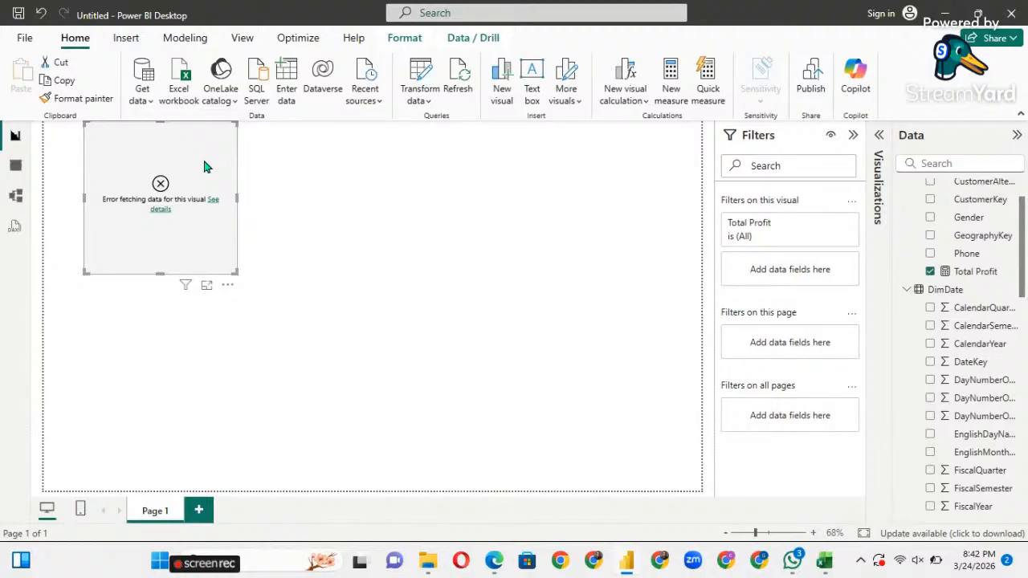
Delete the erroring Total Profit visual and add Total sales as a column chart.
key(Delete)
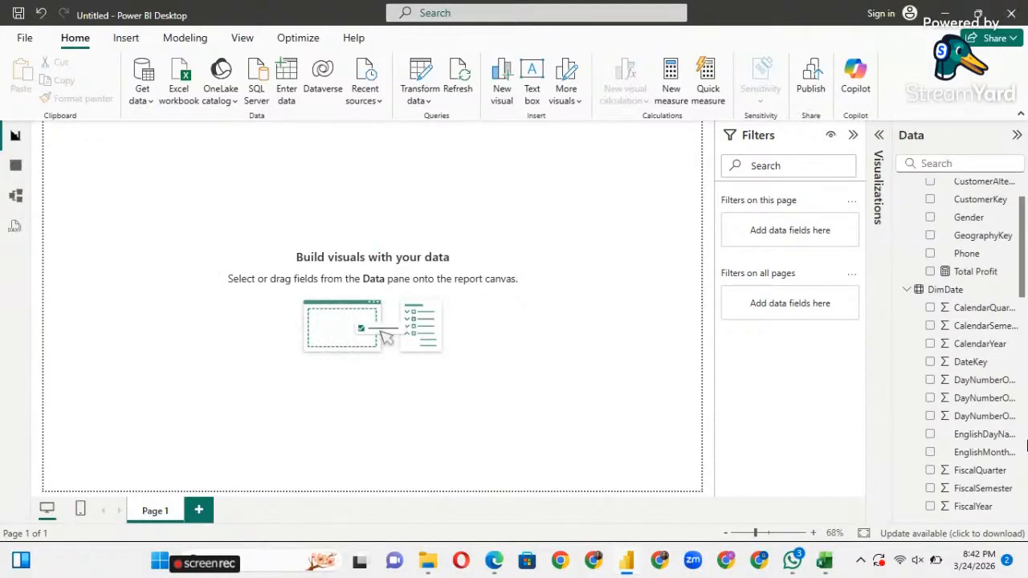
scroll(989, 449, down, 6)
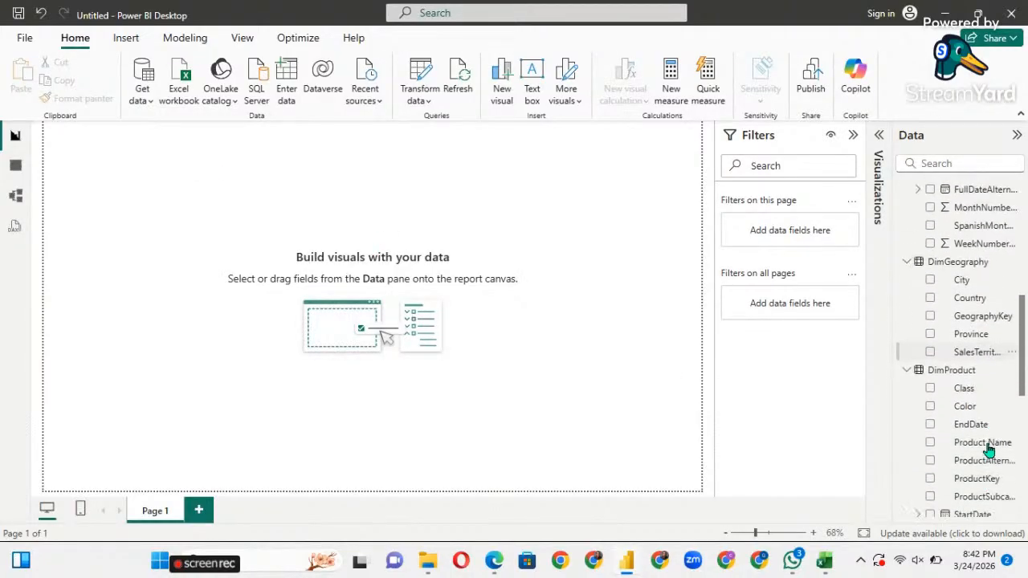
scroll(989, 450, down, 5)
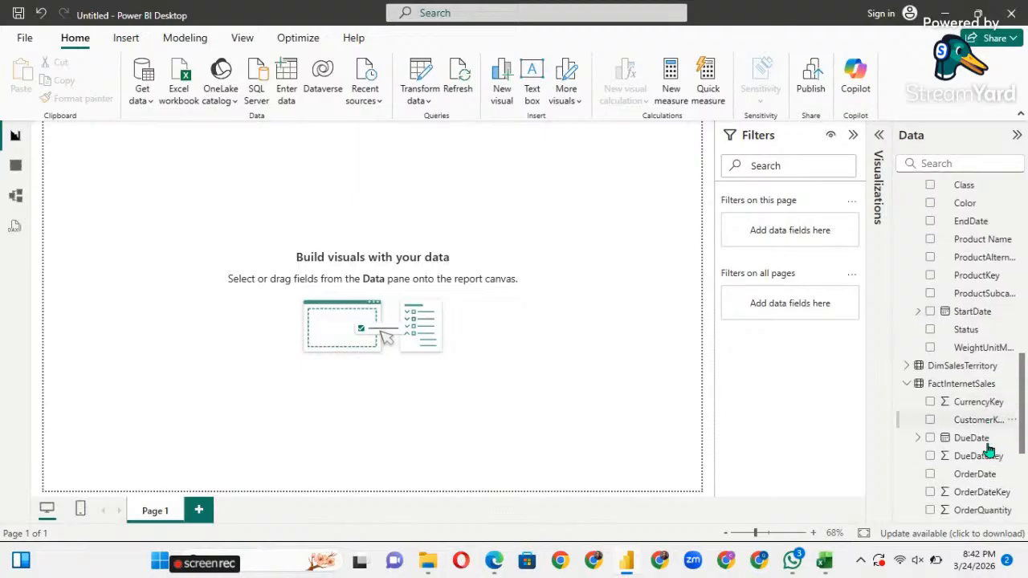
scroll(989, 449, down, 5)
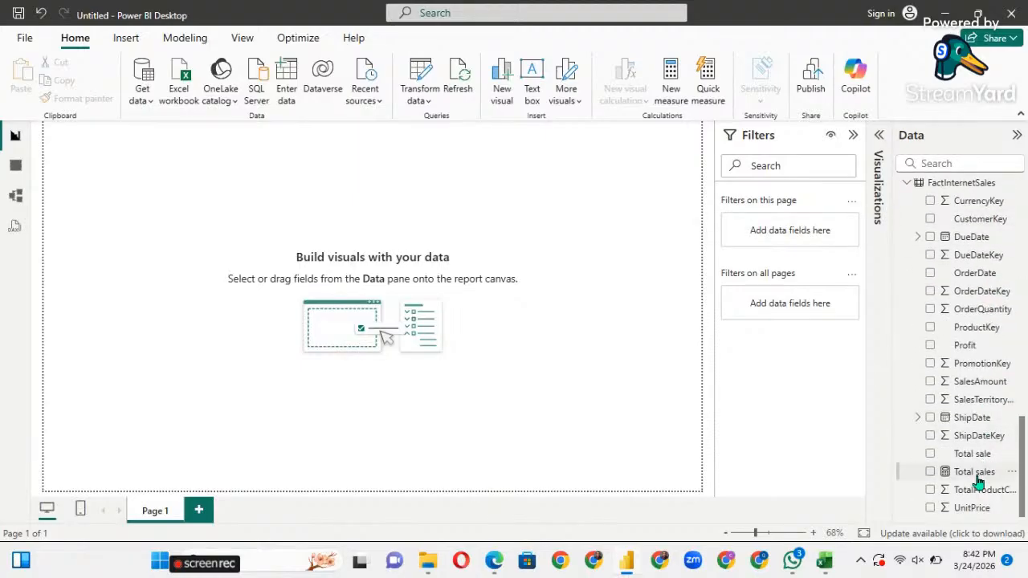
drag(978, 480, 230, 203)
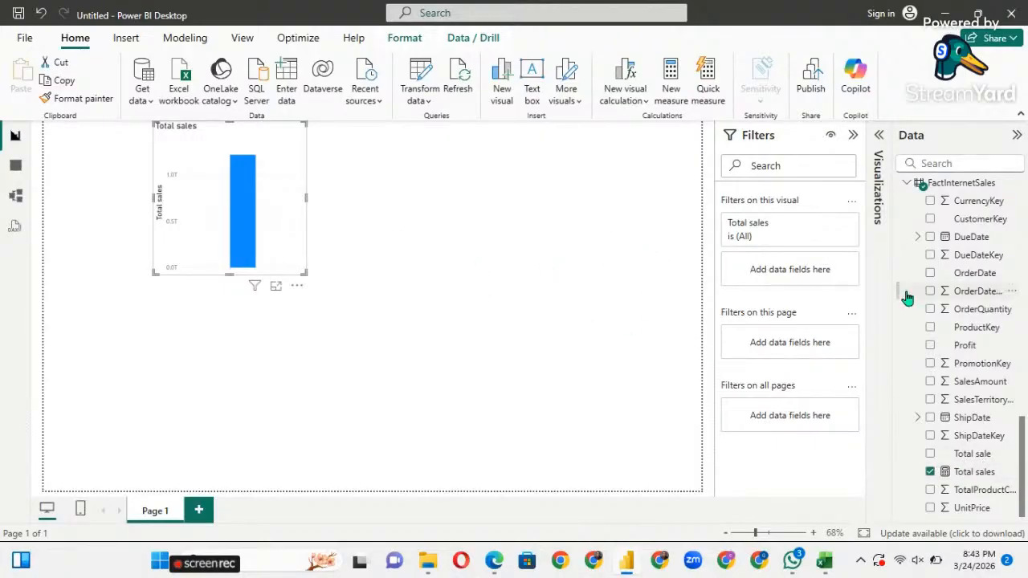
Convert the Total sales chart into a card, widen it, and move it toward the left edge.
click(879, 136)
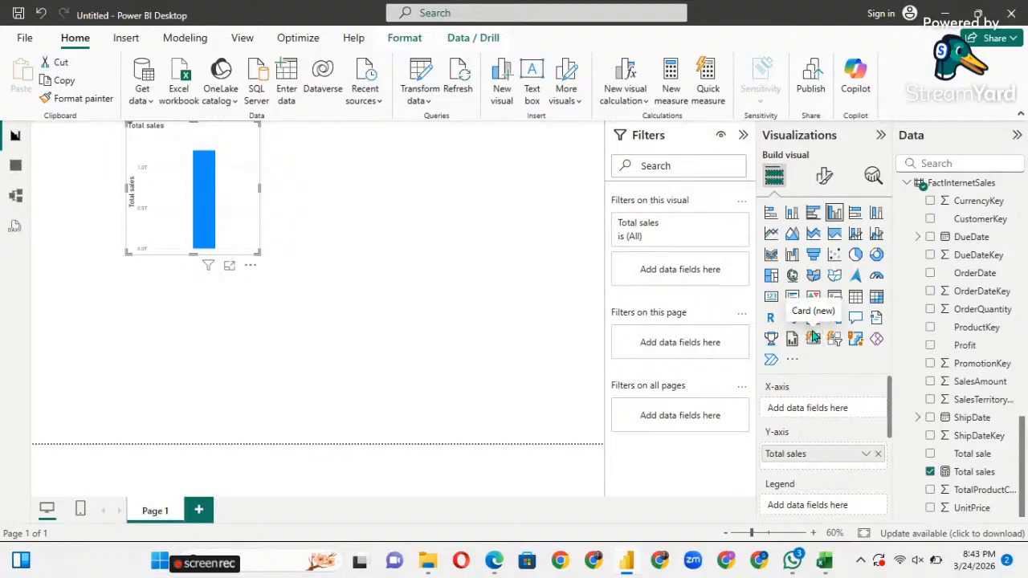
click(771, 299)
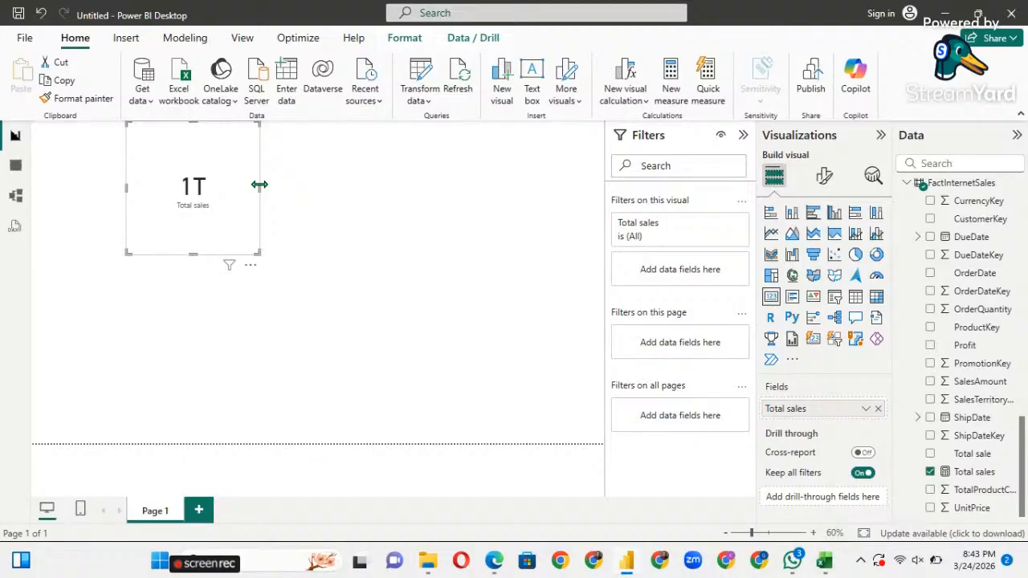
drag(258, 186, 300, 183)
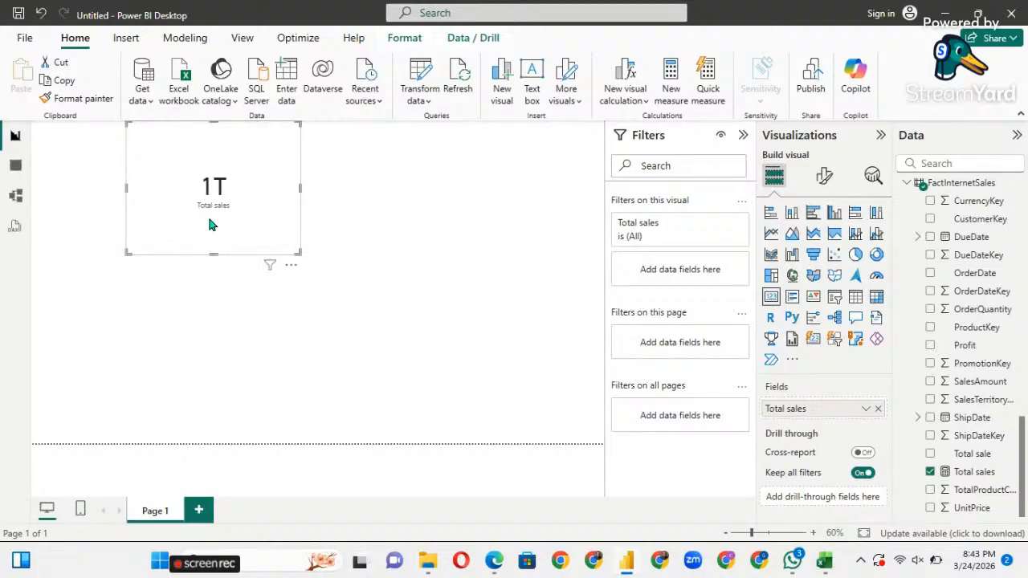
click(214, 267)
click(214, 227)
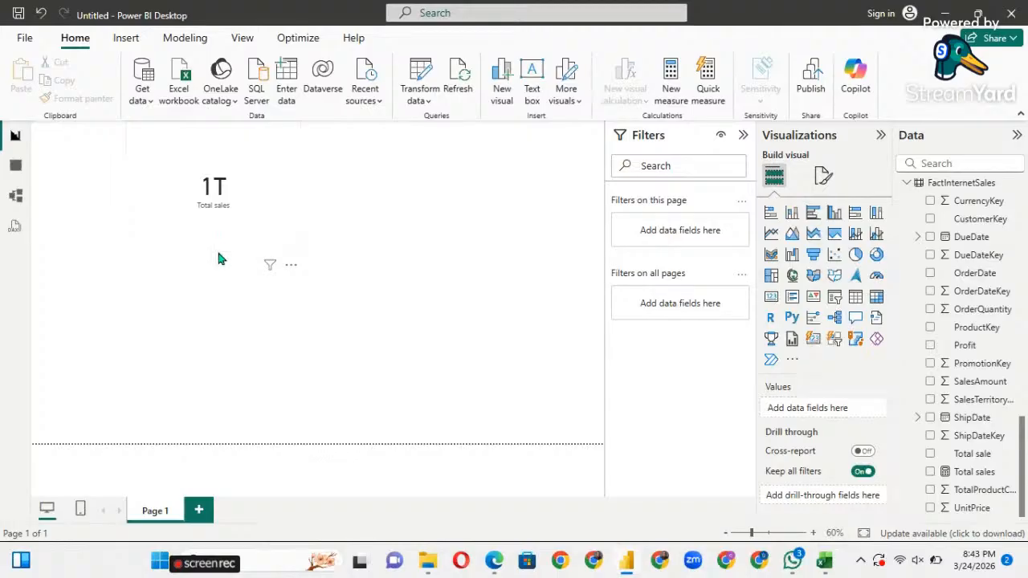
click(216, 257)
click(213, 254)
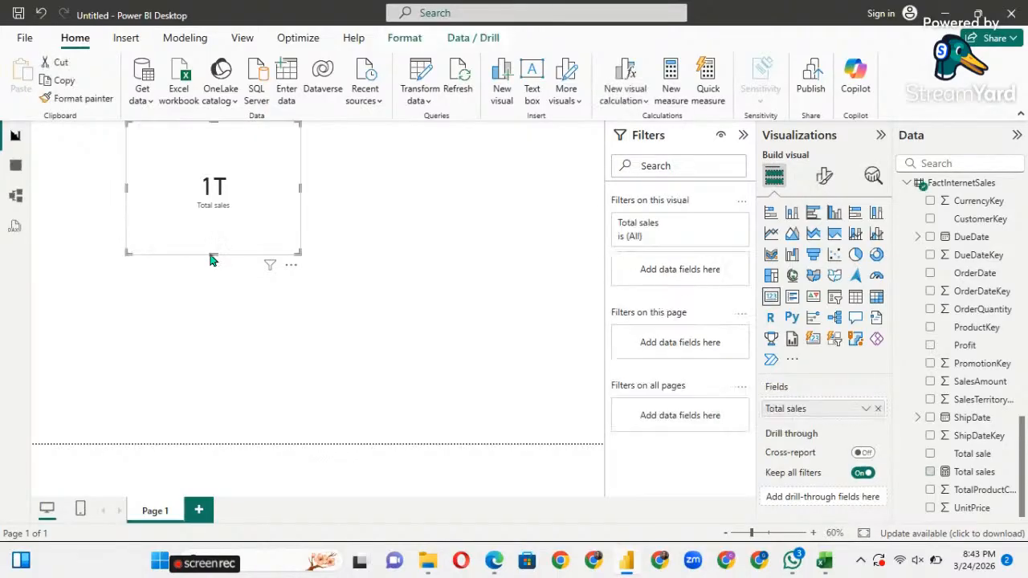
drag(211, 207, 137, 186)
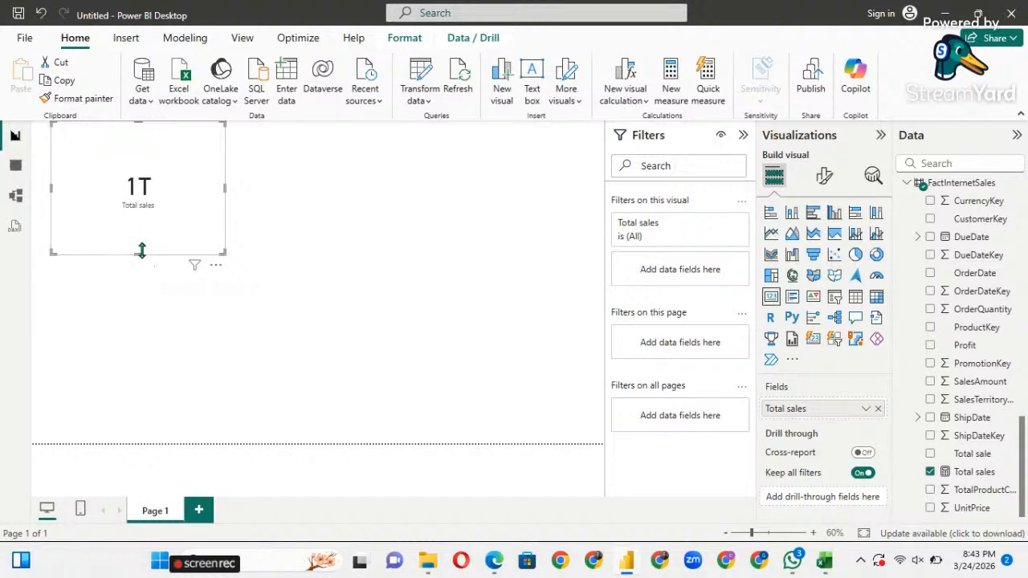
Keep the classic card style and shrink the 1T card's height and width.
click(814, 340)
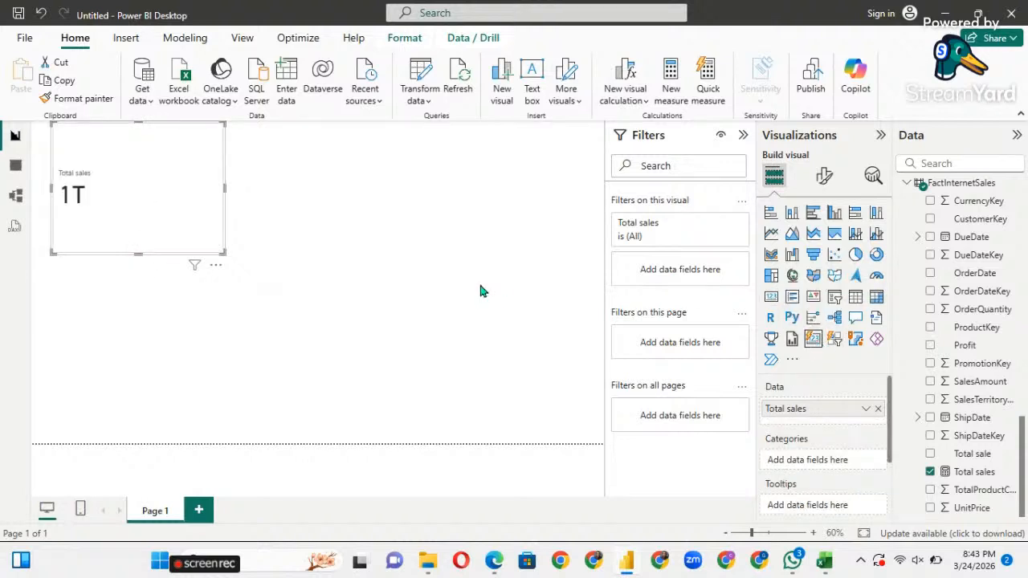
click(768, 300)
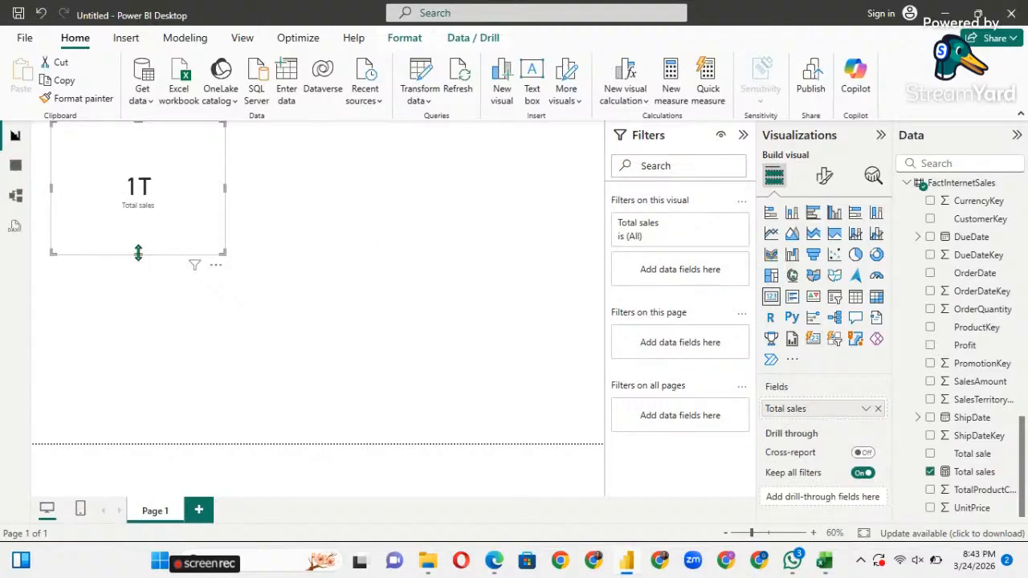
drag(138, 253, 136, 194)
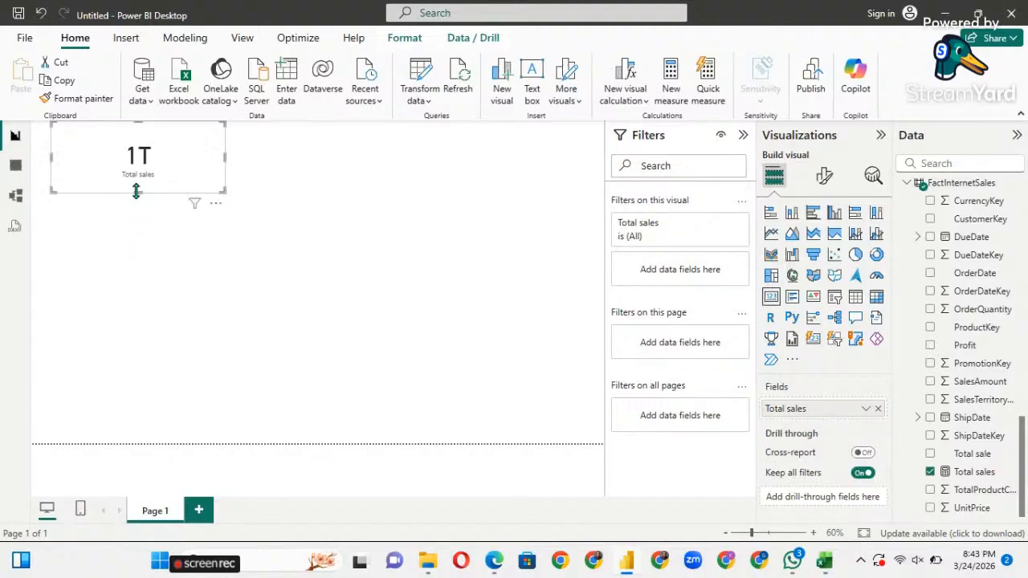
click(227, 161)
click(170, 159)
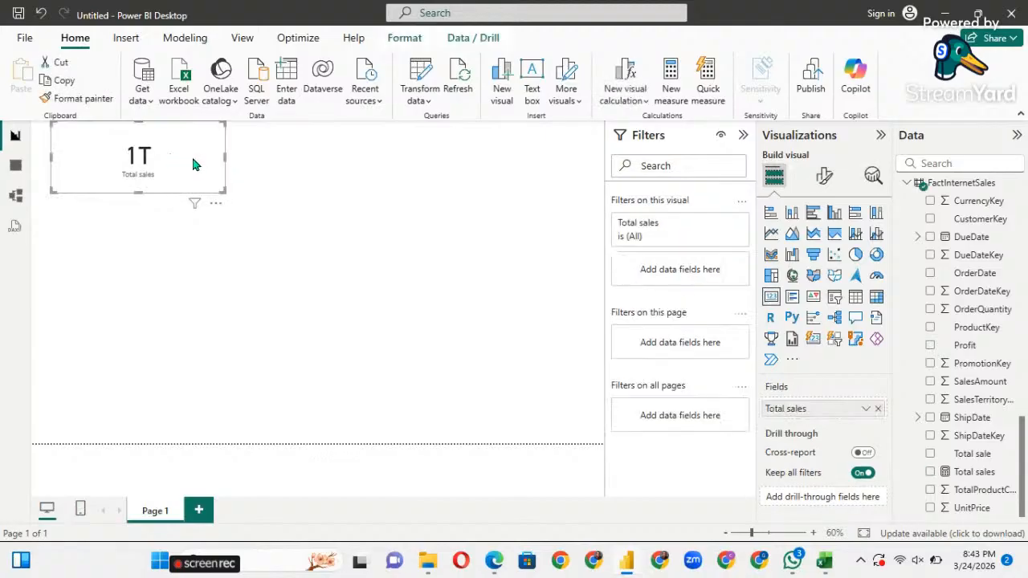
drag(224, 158, 193, 154)
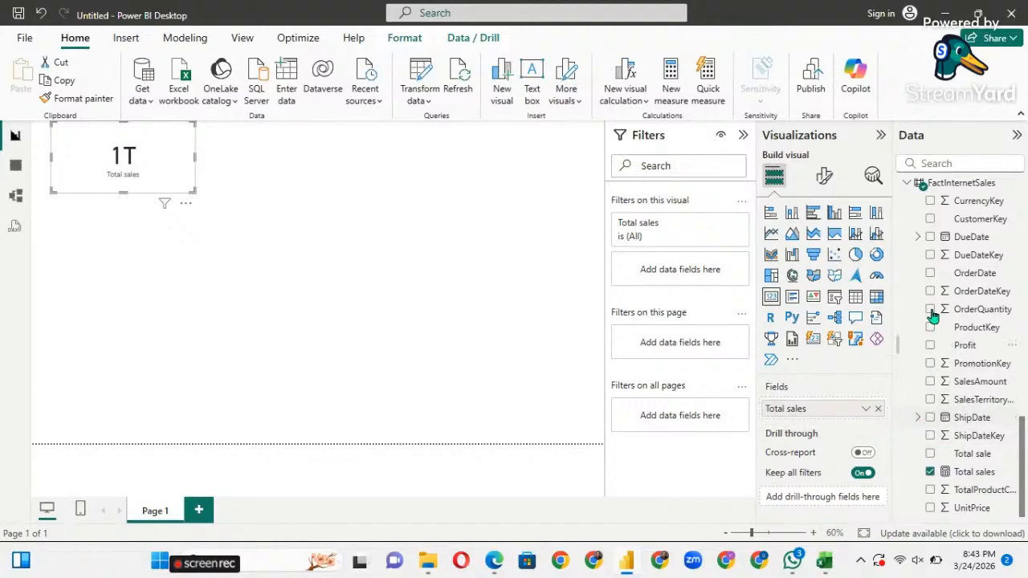
scroll(924, 227, up, 1)
scroll(923, 226, up, 1)
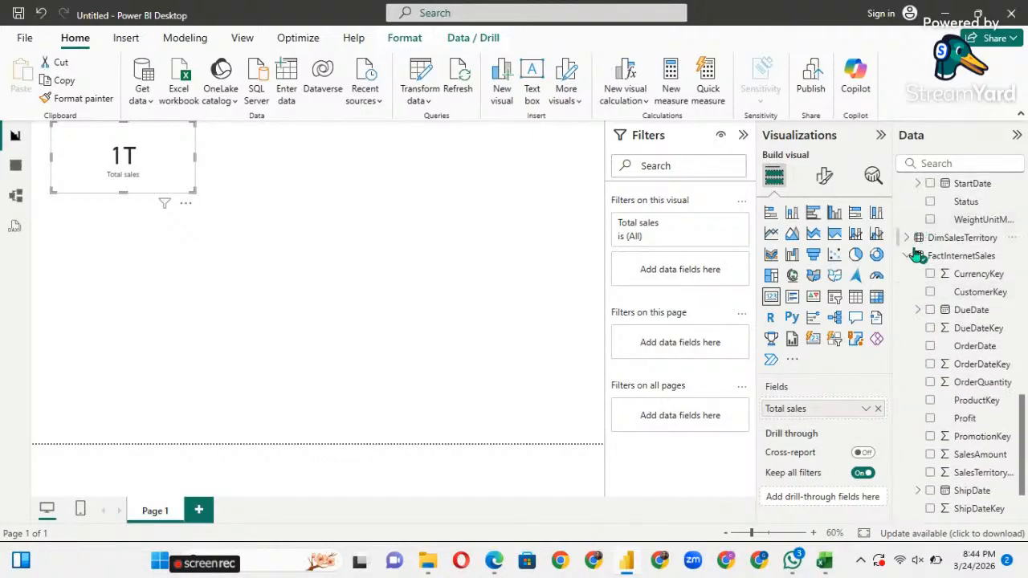
Enter a FactInternetSales measure Total Profit = SUM(FactInternetSales[Profit]).
click(932, 257)
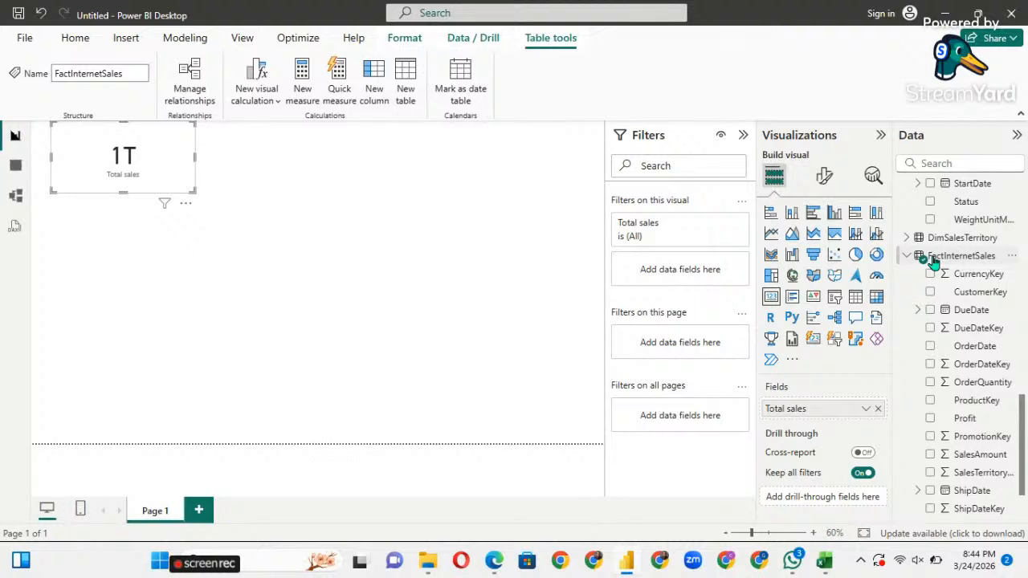
click(302, 80)
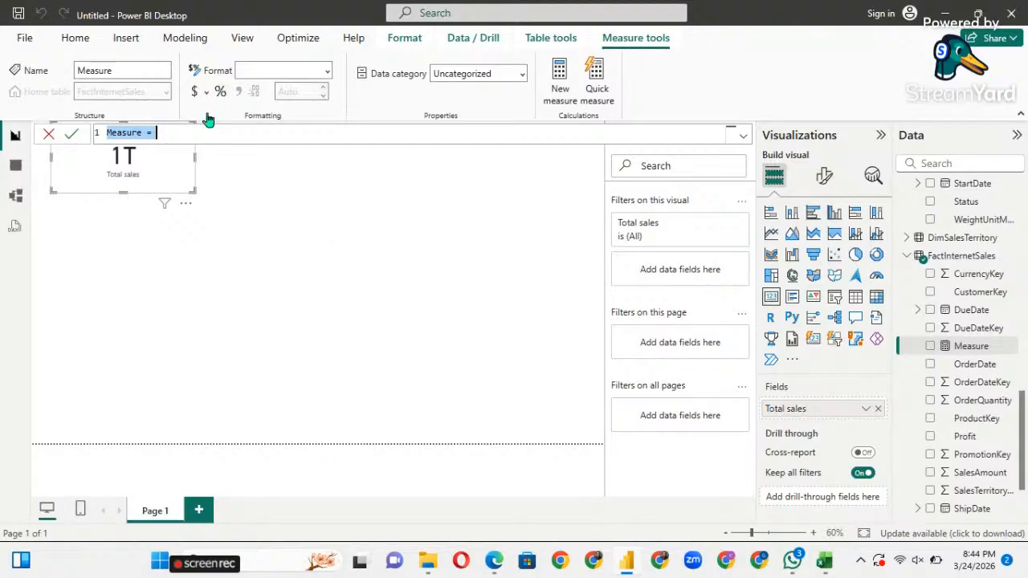
key(BackSpace)
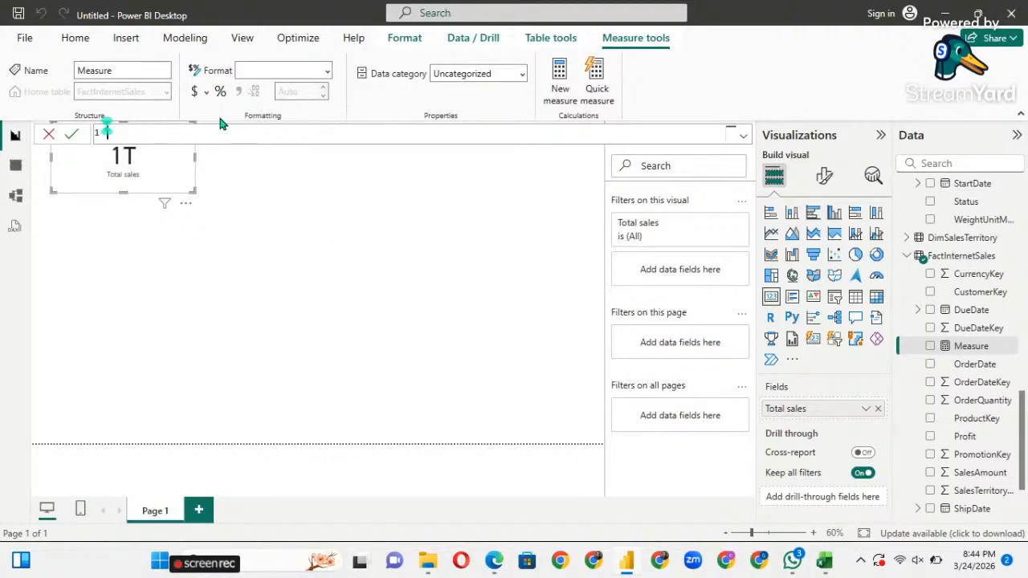
text(Total )
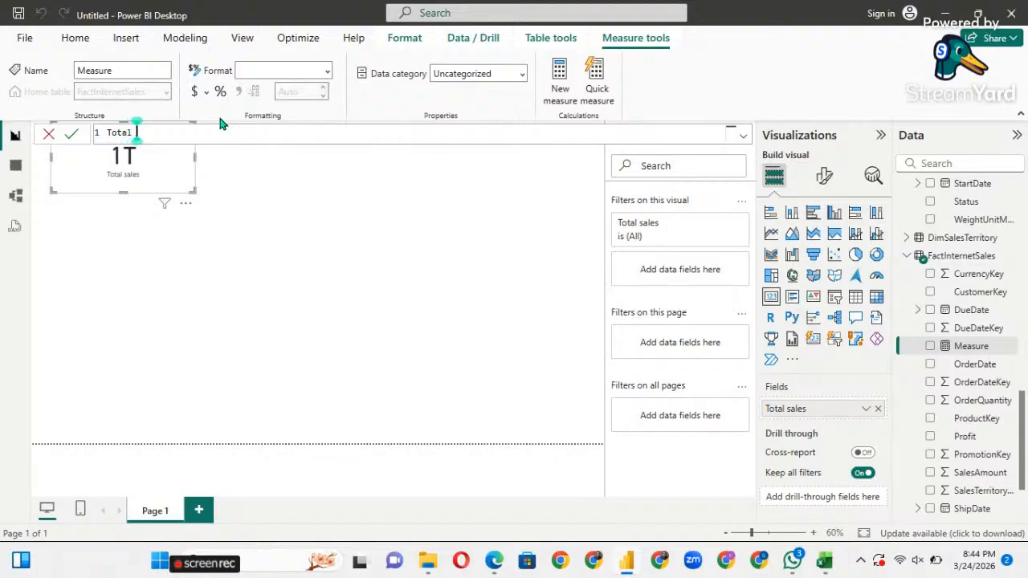
text(Profit)
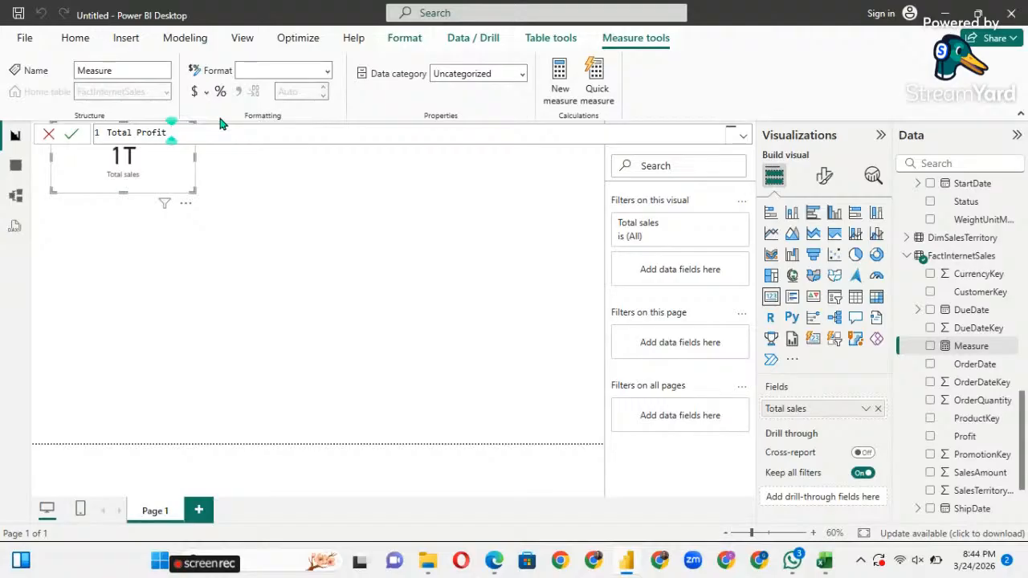
text( = Su)
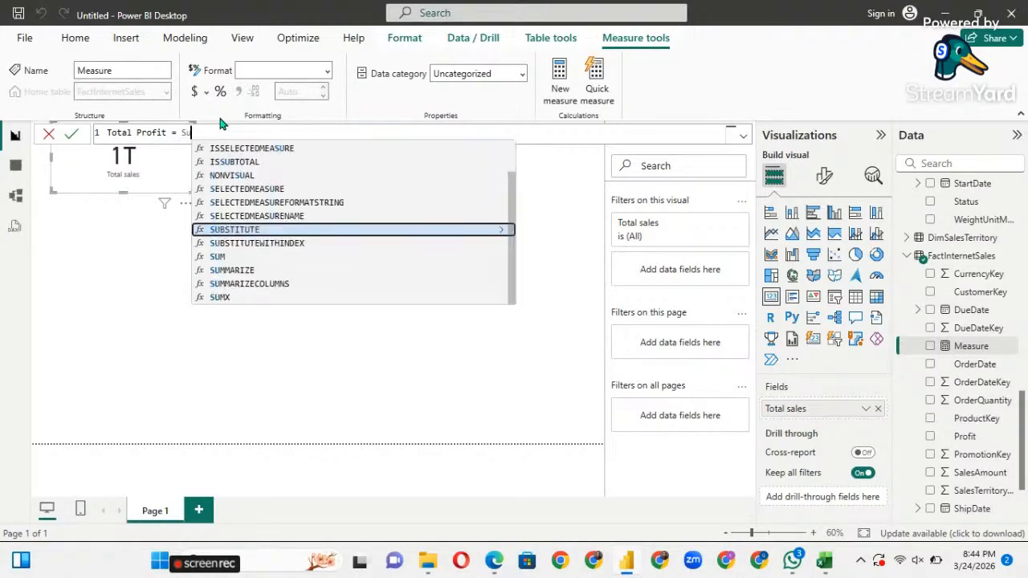
text(m)
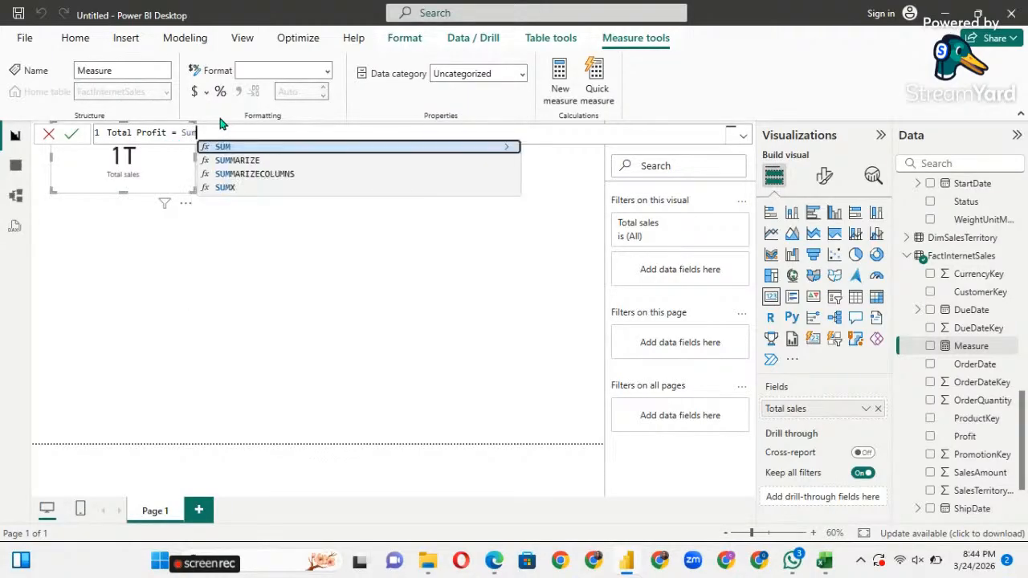
key(Tab)
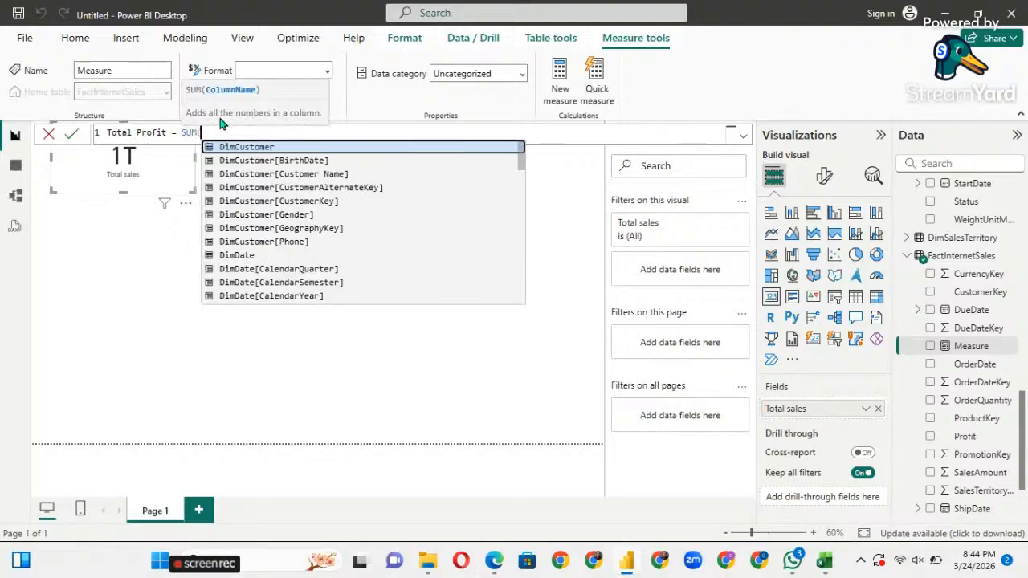
scroll(303, 274, down, 5)
scroll(304, 273, down, 15)
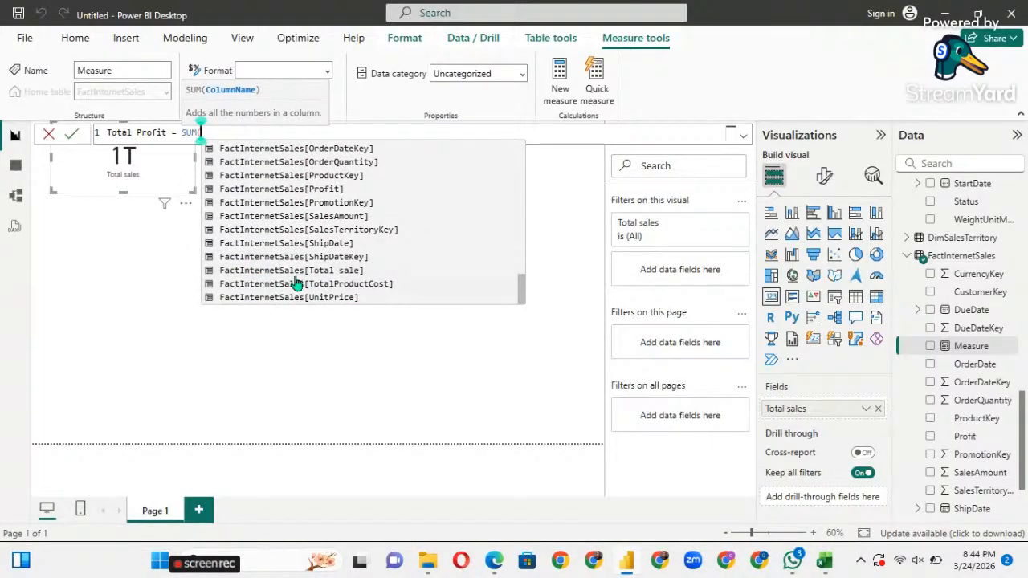
click(318, 190)
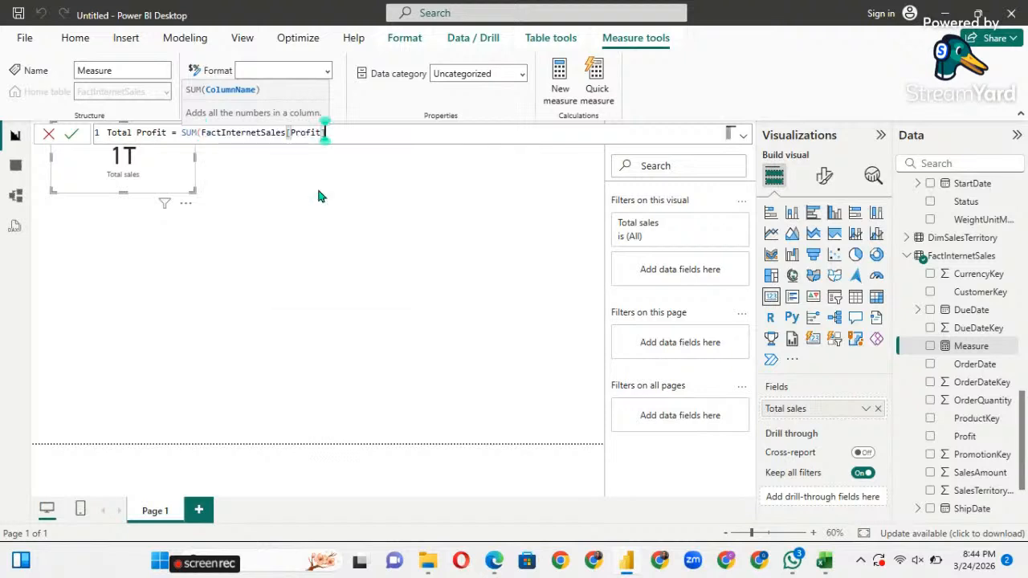
text())
key(Return)
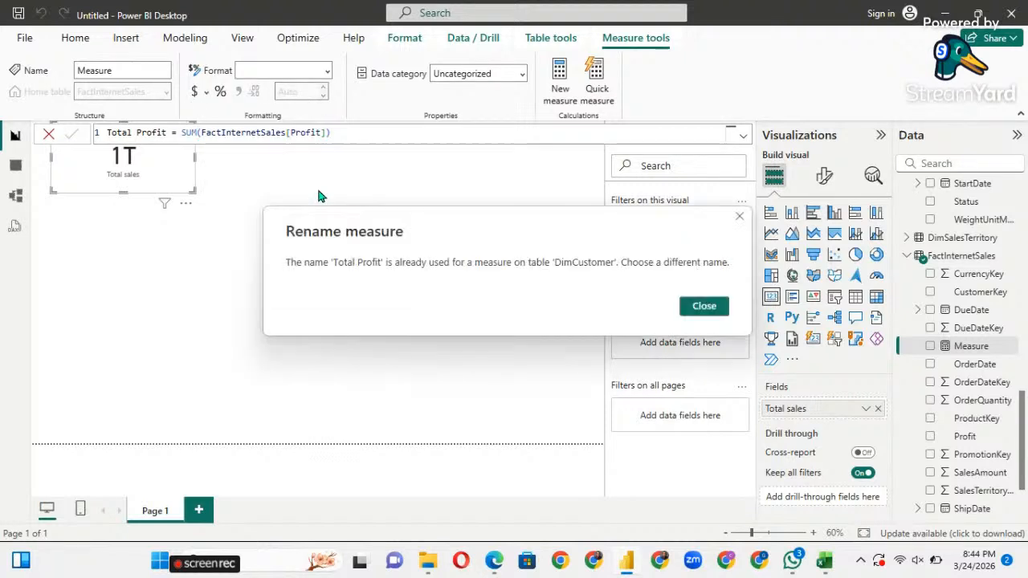
Dismiss the duplicate-name error and rename the measure to Total Profit1.
click(703, 306)
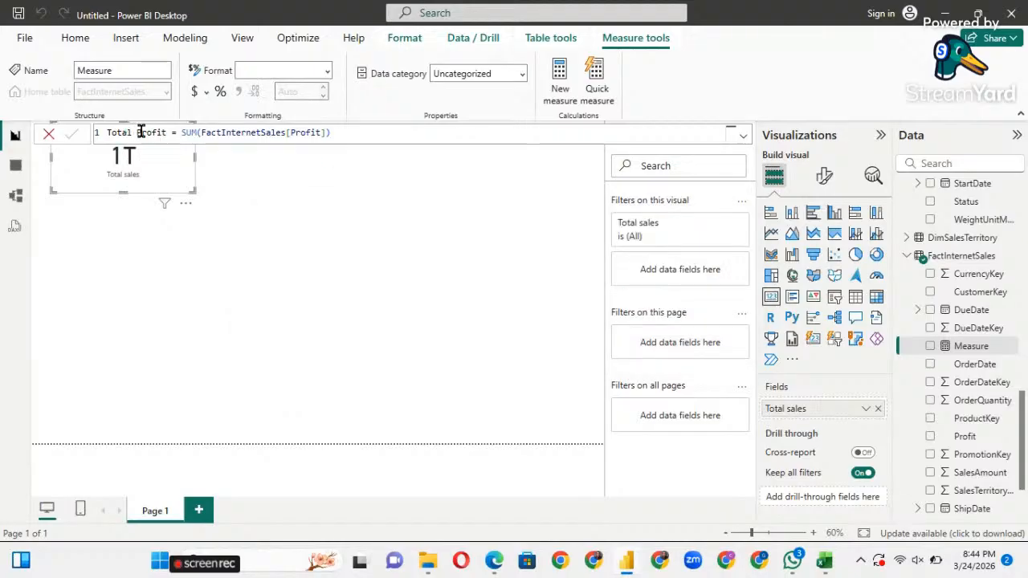
click(165, 133)
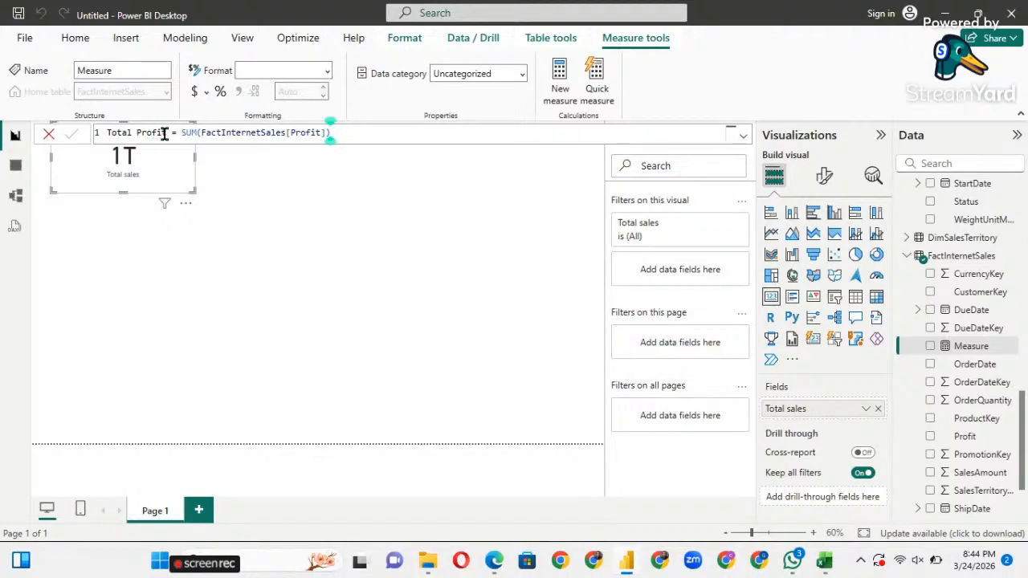
text(1)
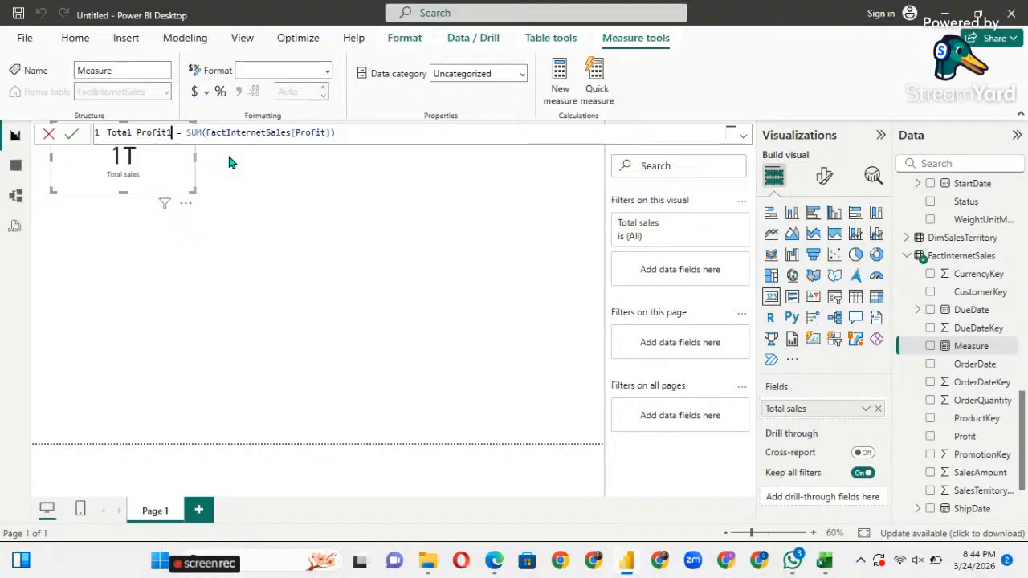
key(Return)
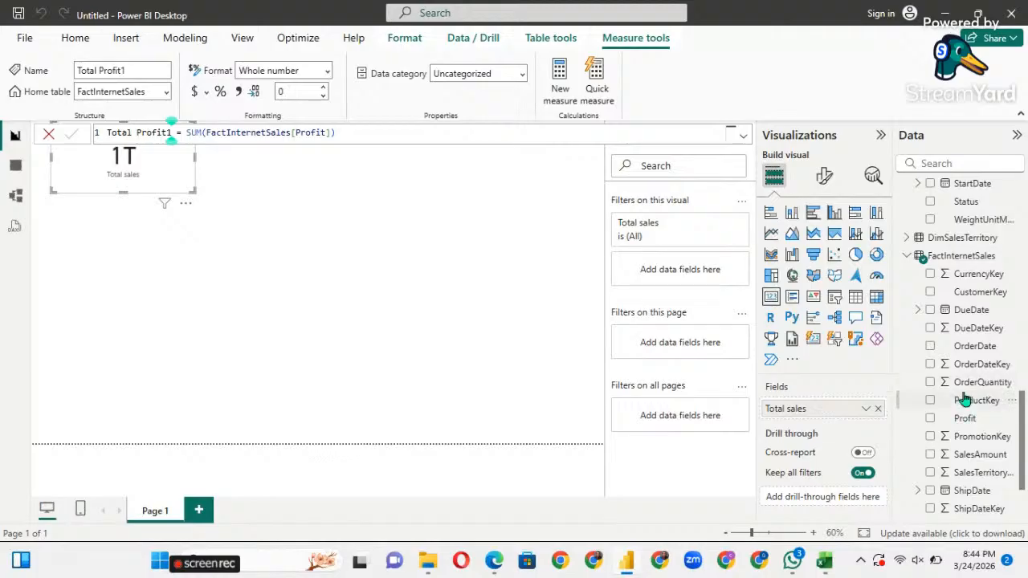
scroll(963, 395, down, 3)
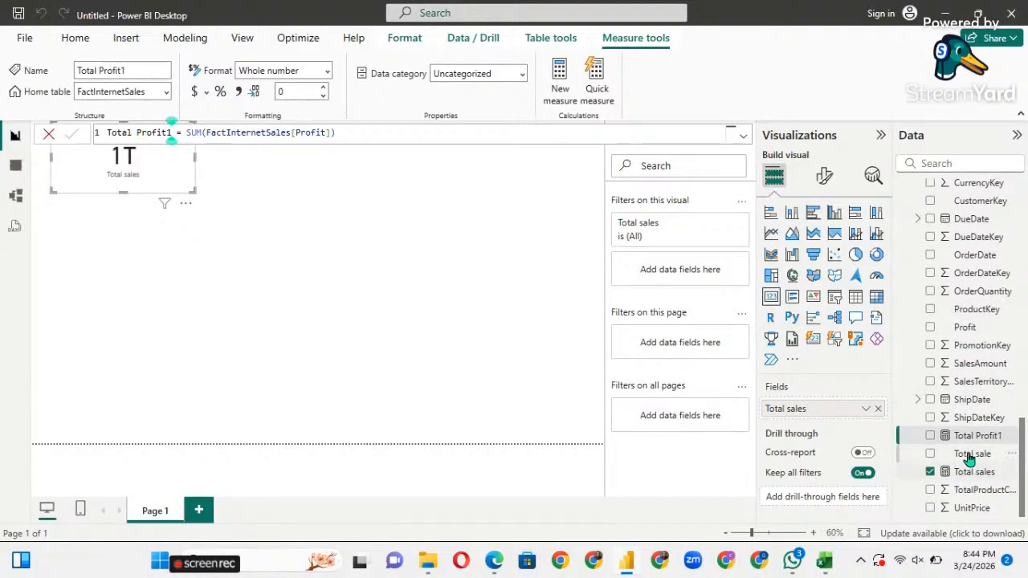
drag(966, 441, 398, 207)
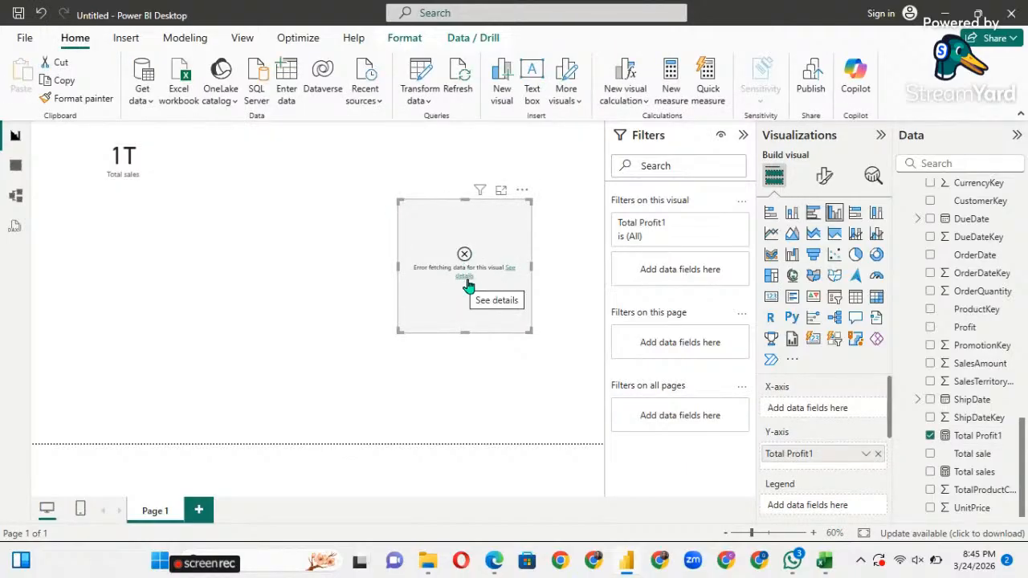
click(469, 285)
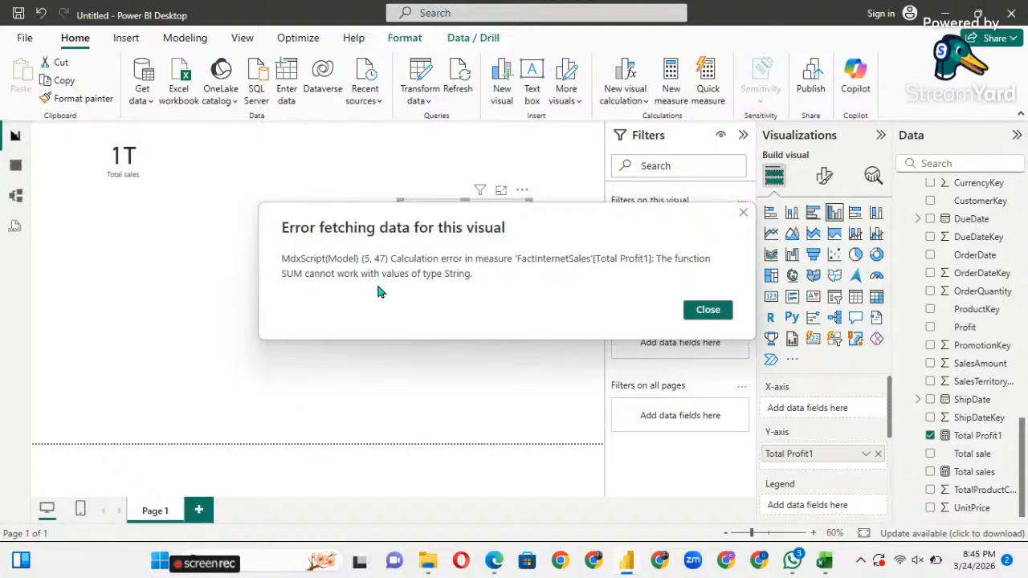
click(741, 212)
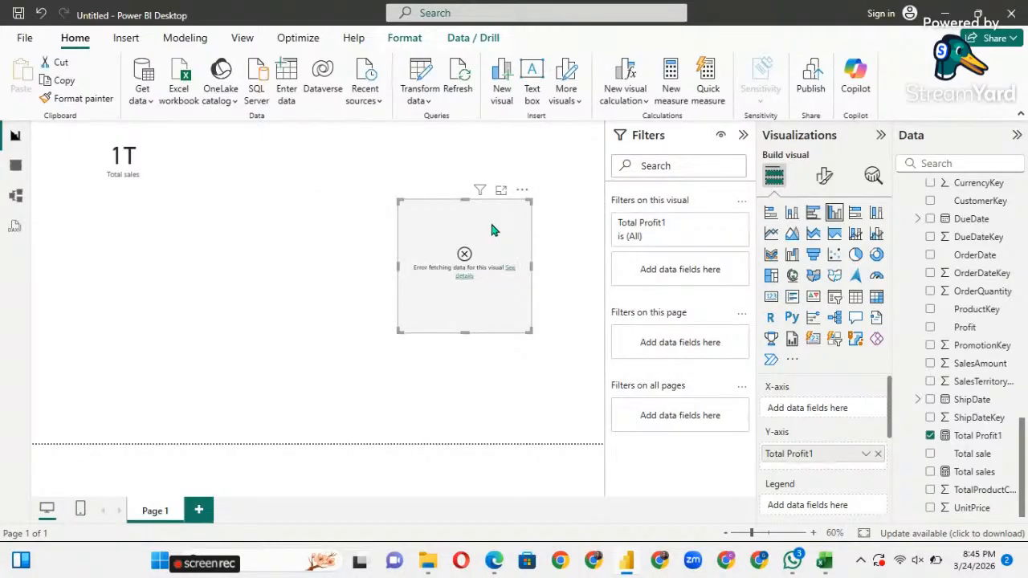
key(Delete)
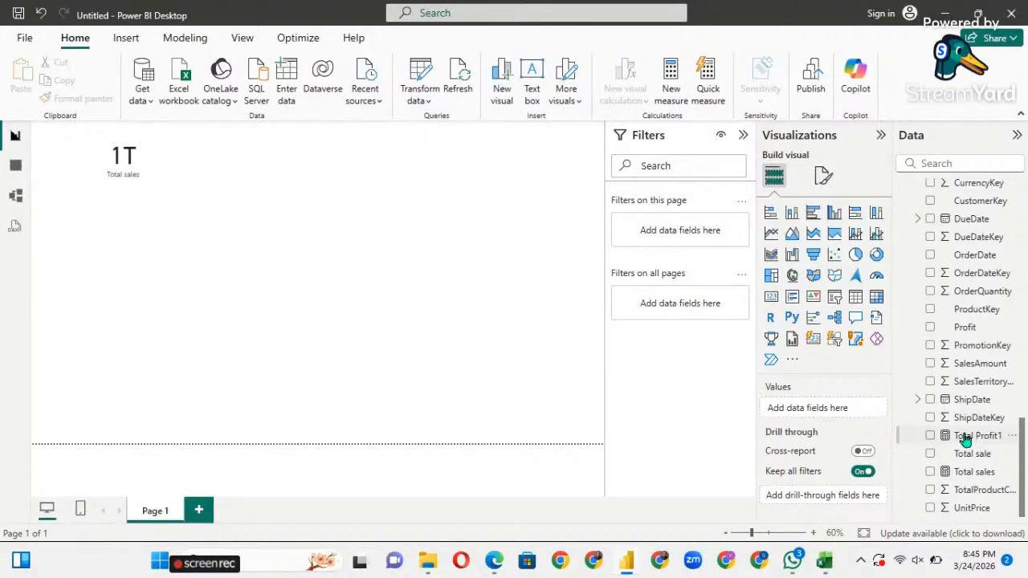
Show FactInternetSales in Table view, scrolled right to the Profit column beside Total sale.
click(16, 167)
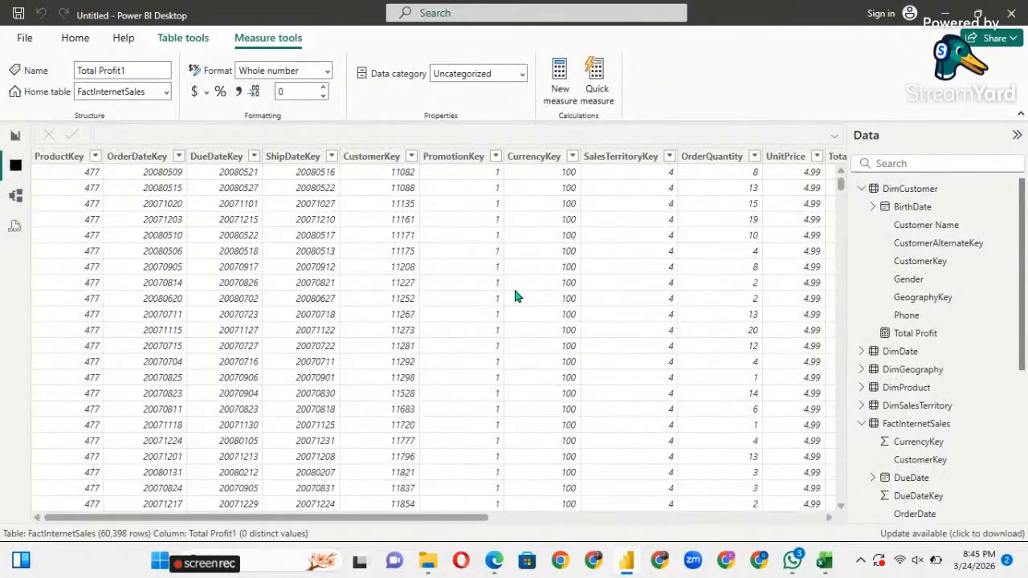
scroll(899, 393, down, 5)
scroll(901, 396, up, 2)
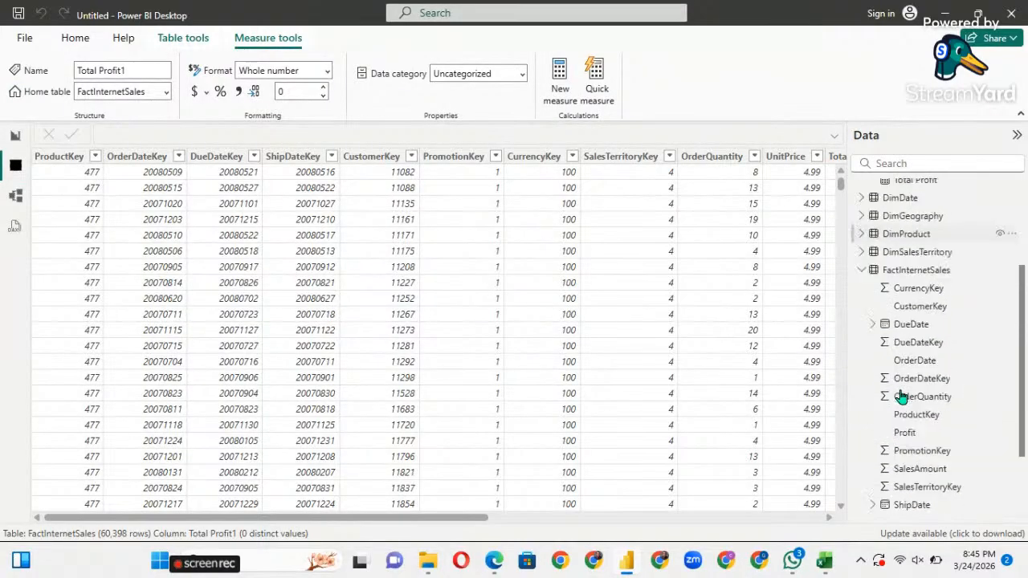
scroll(899, 394, up, 3)
scroll(899, 394, down, 6)
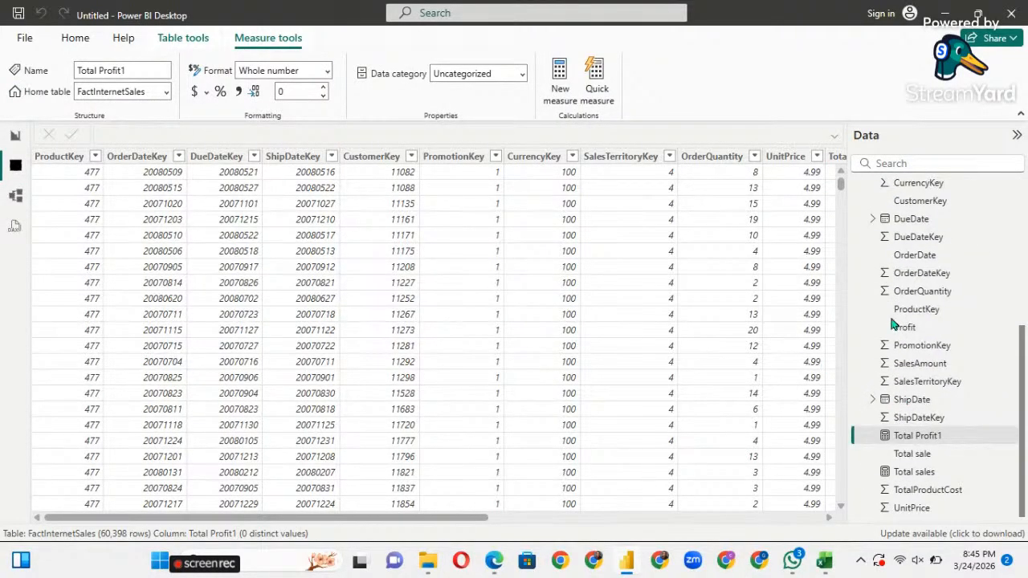
scroll(891, 321, up, 5)
scroll(884, 317, down, 4)
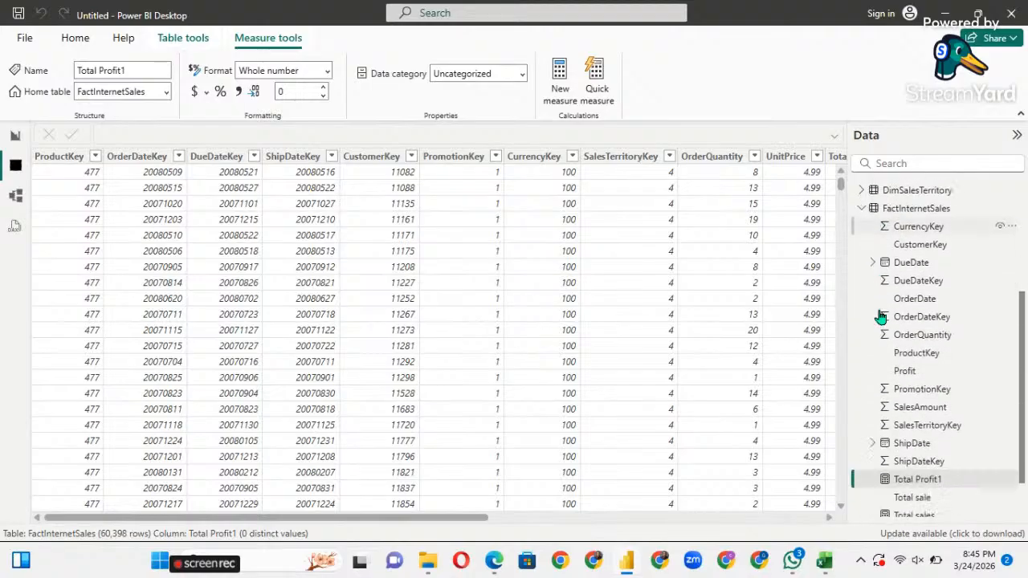
scroll(881, 316, down, 2)
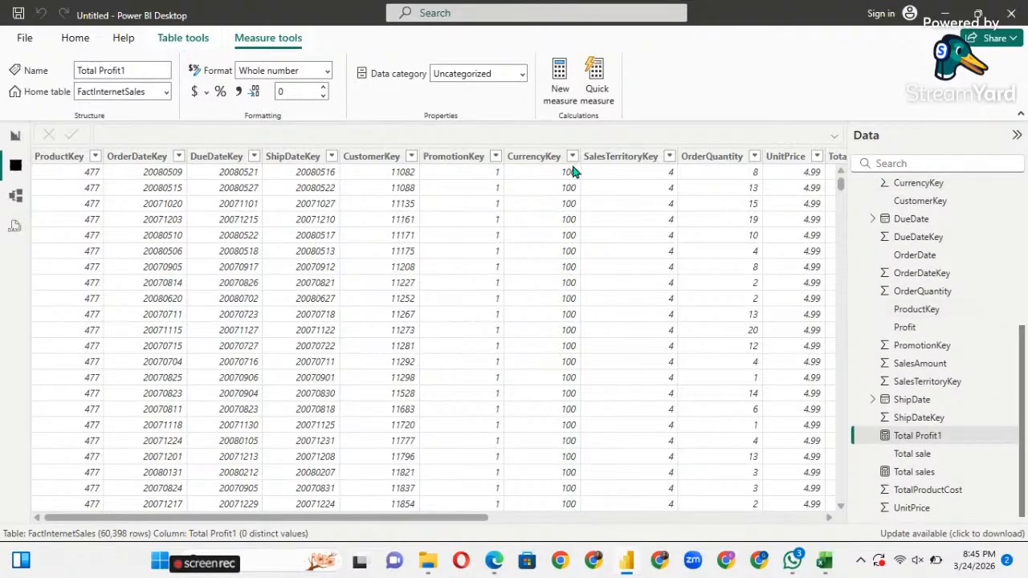
scroll(940, 278, up, 5)
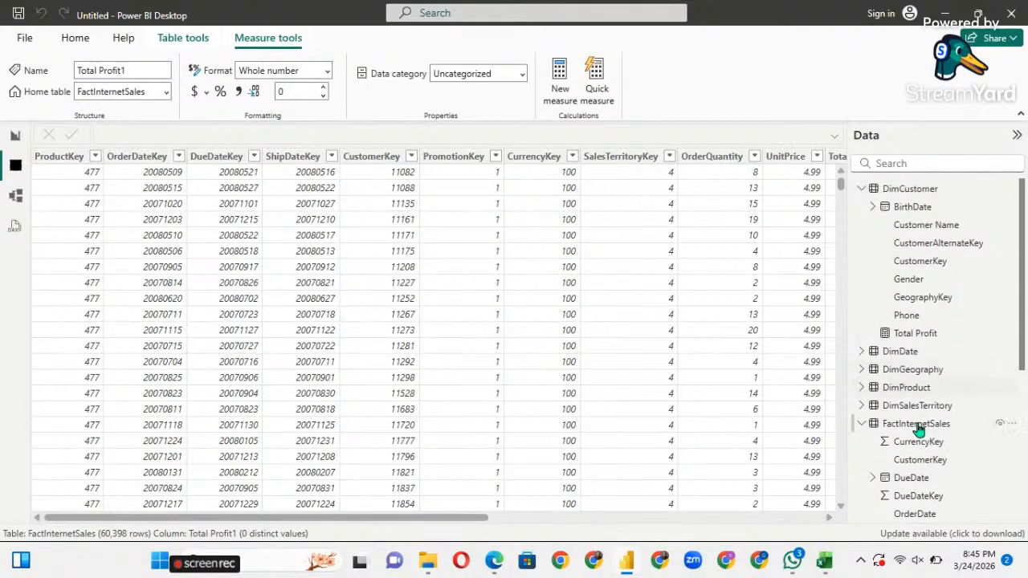
click(916, 426)
scroll(694, 305, right, 2)
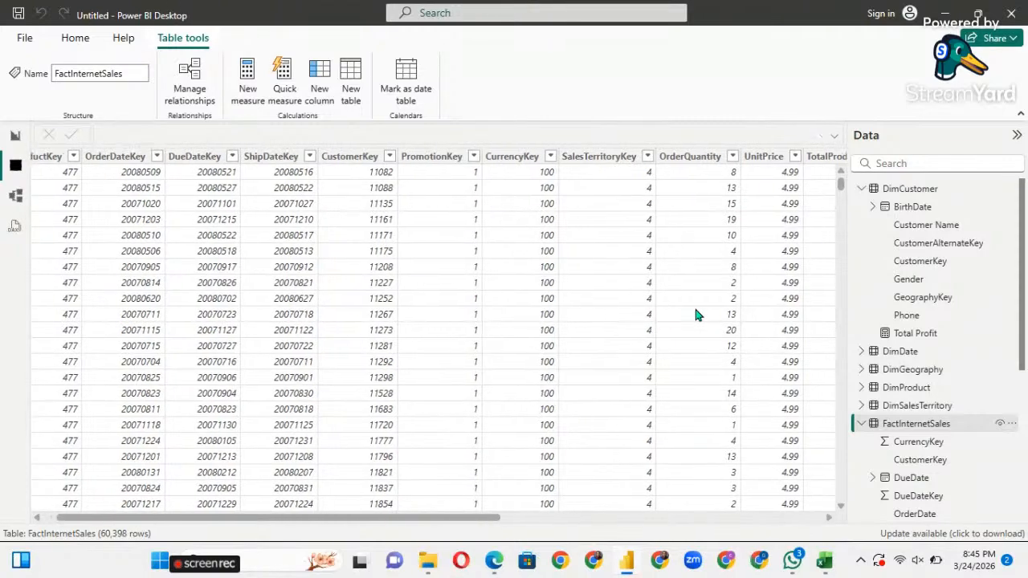
scroll(696, 315, right, 8)
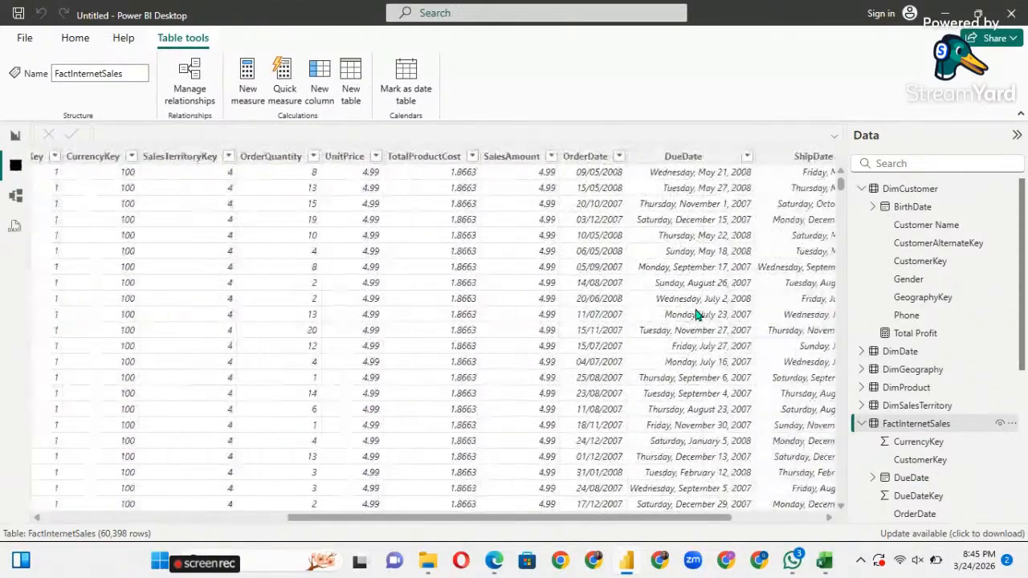
scroll(695, 315, right, 1)
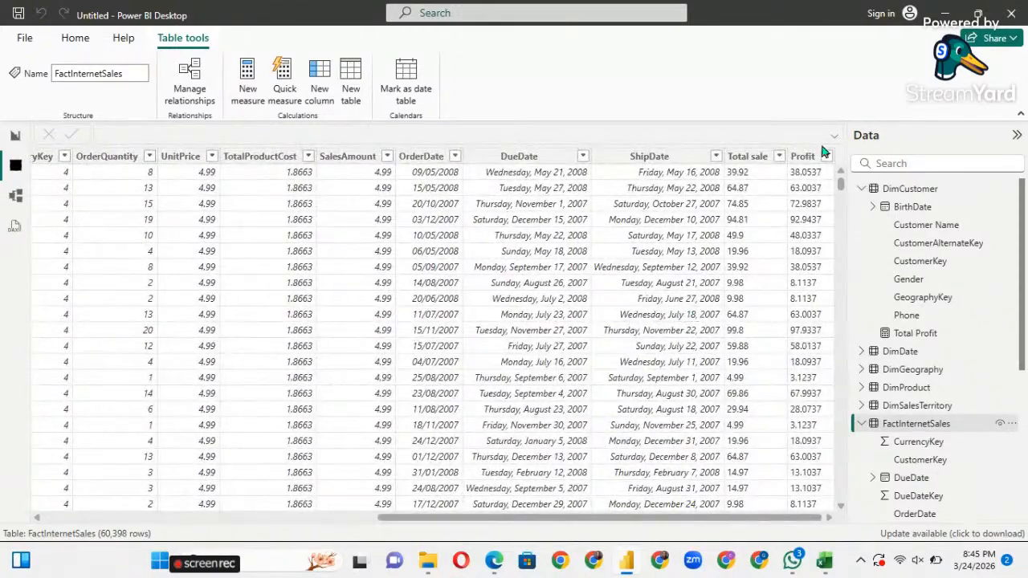
click(803, 157)
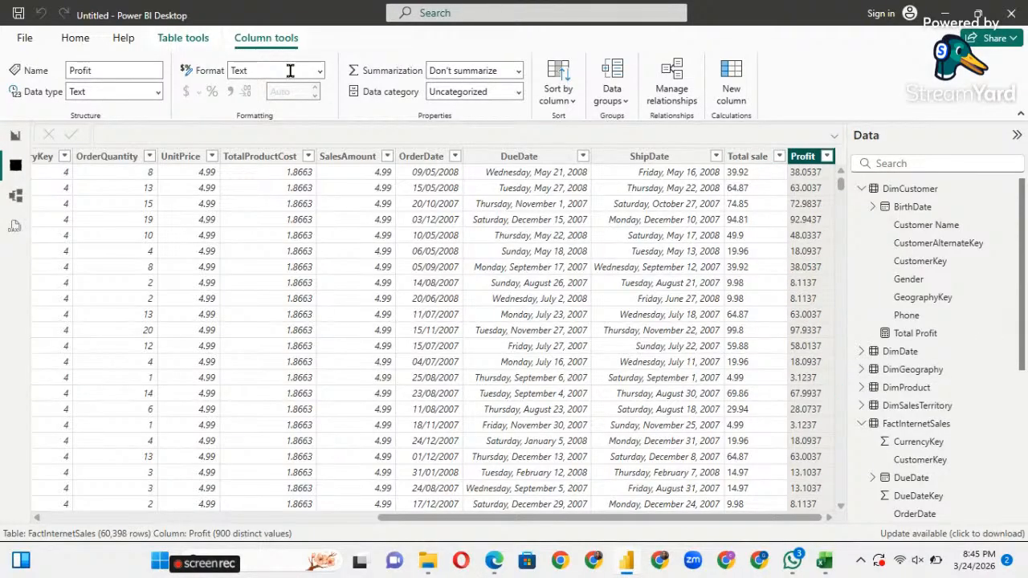
click(319, 77)
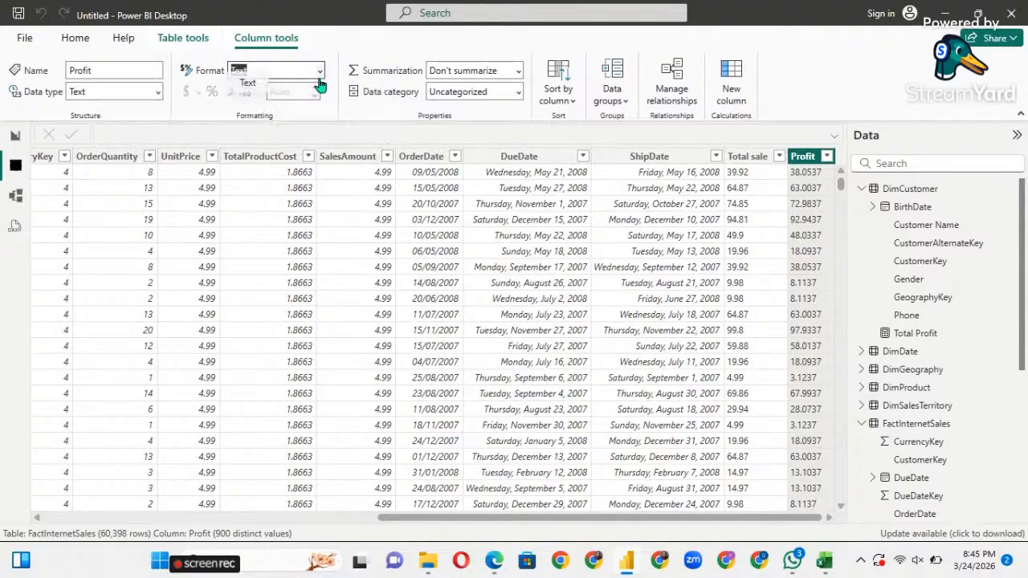
click(320, 71)
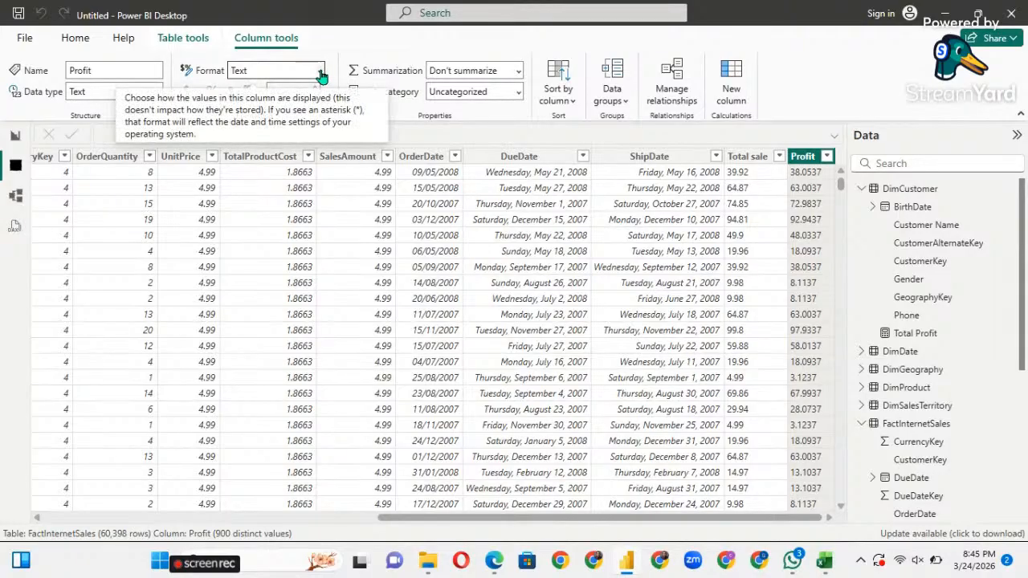
click(317, 78)
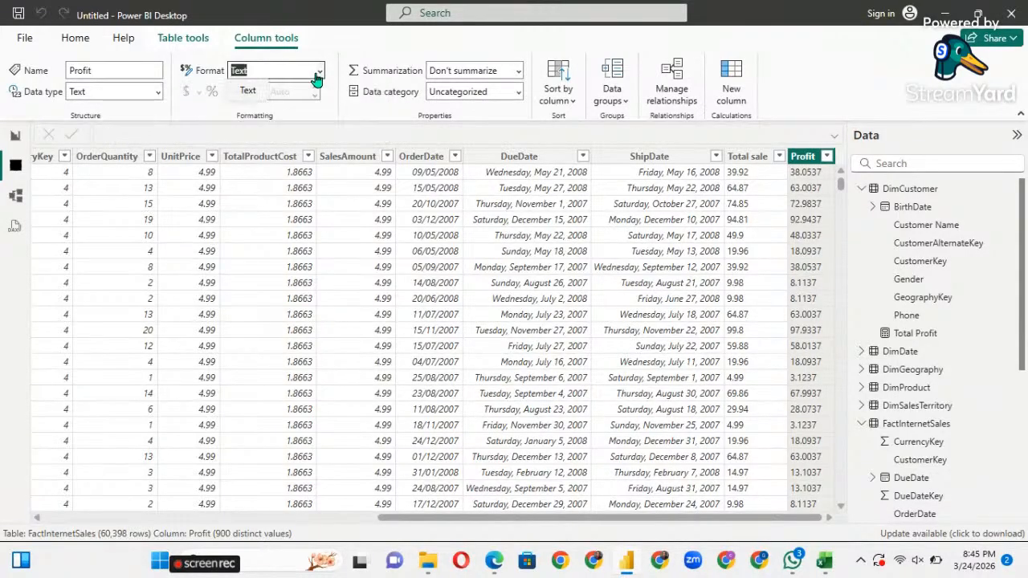
click(213, 76)
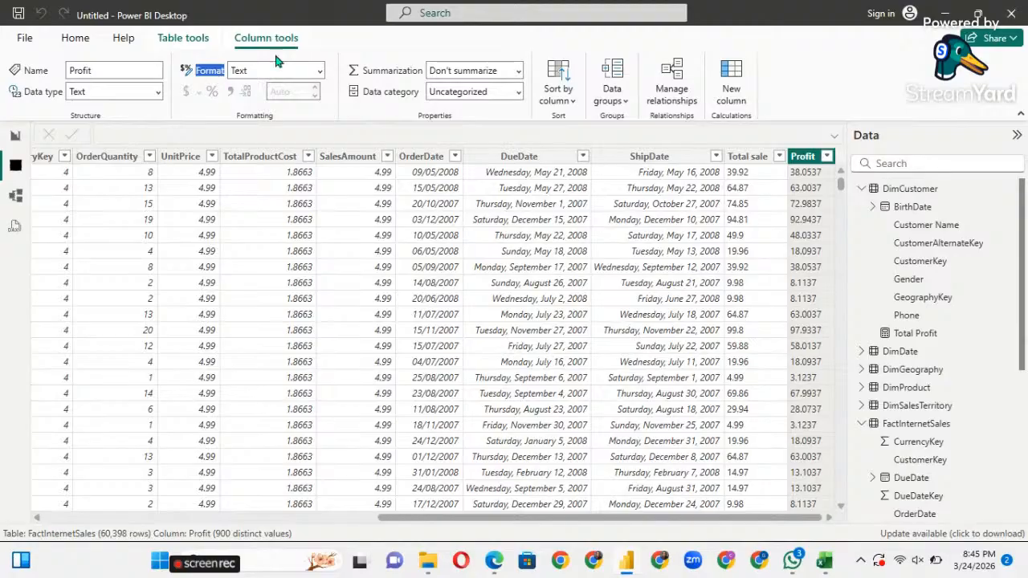
click(319, 76)
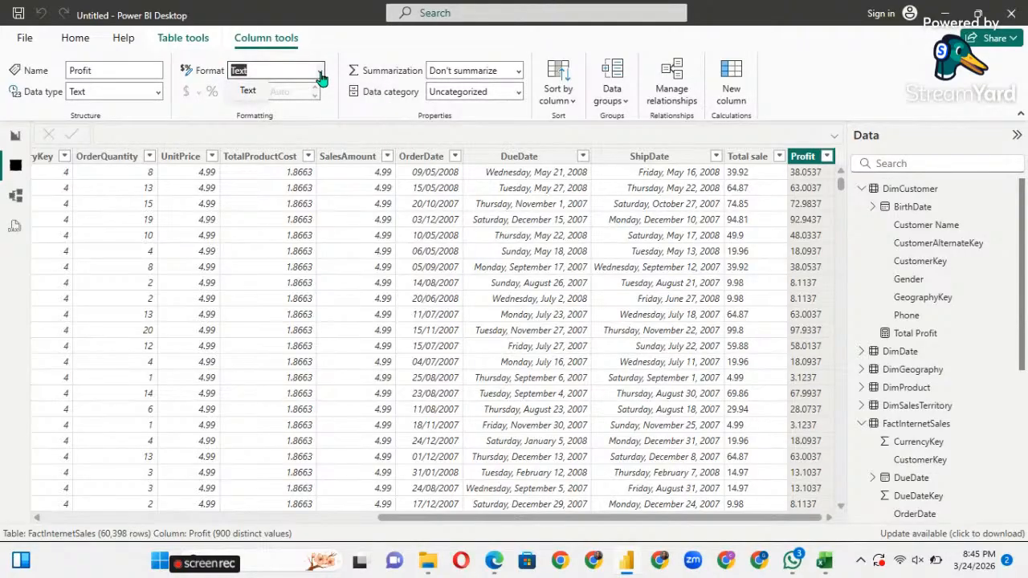
click(320, 75)
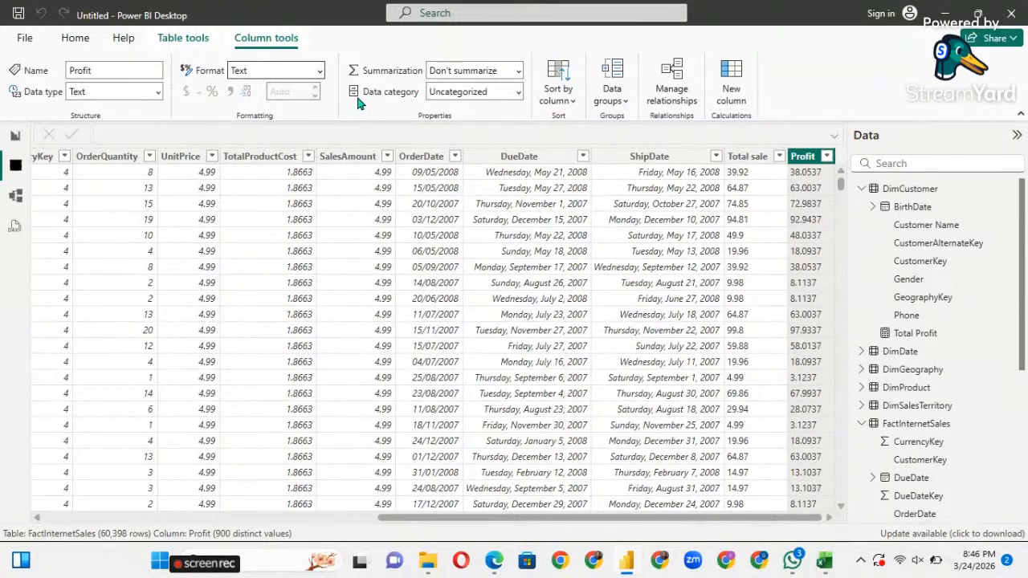
click(157, 93)
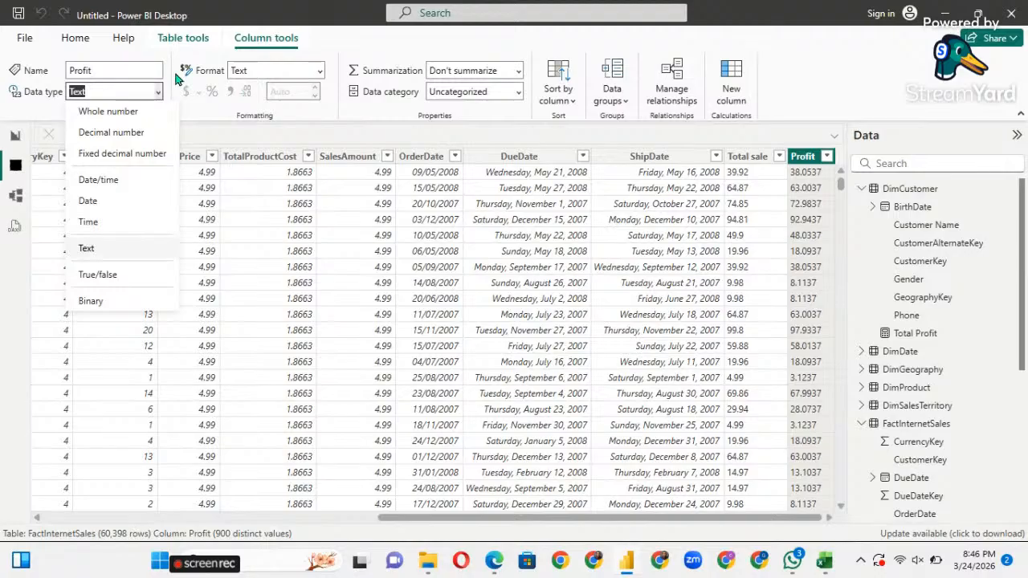
click(183, 38)
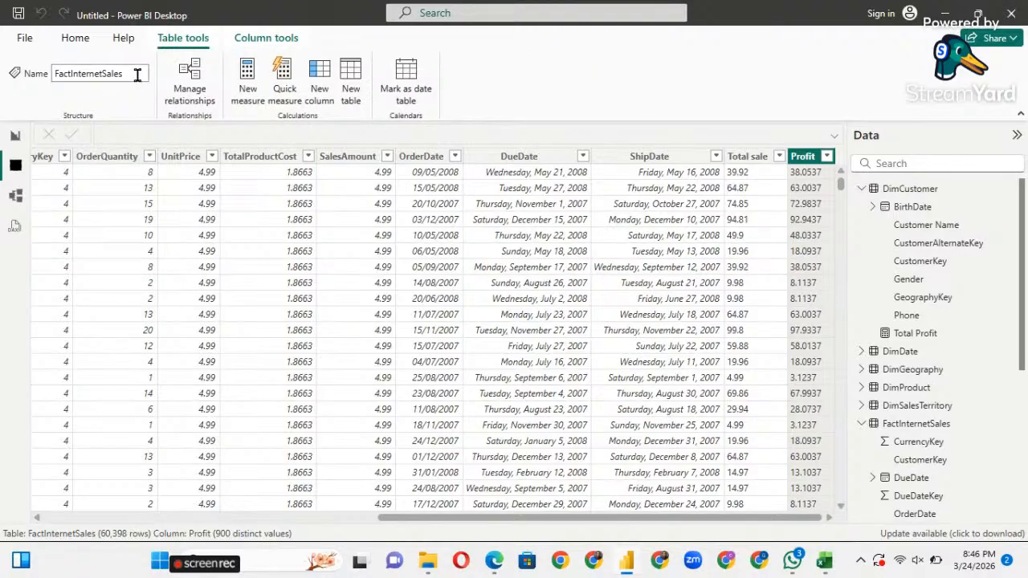
click(137, 74)
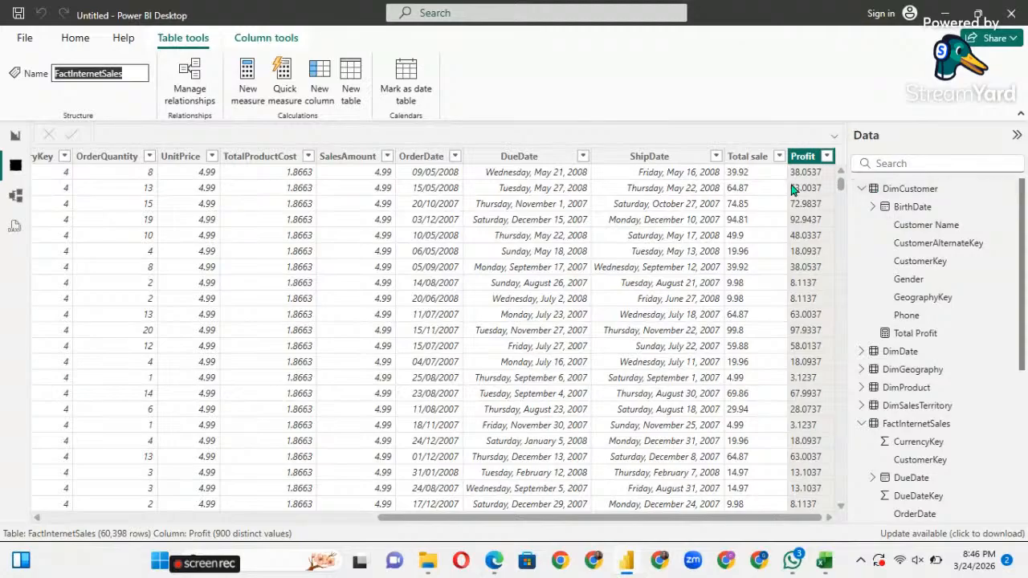
click(486, 92)
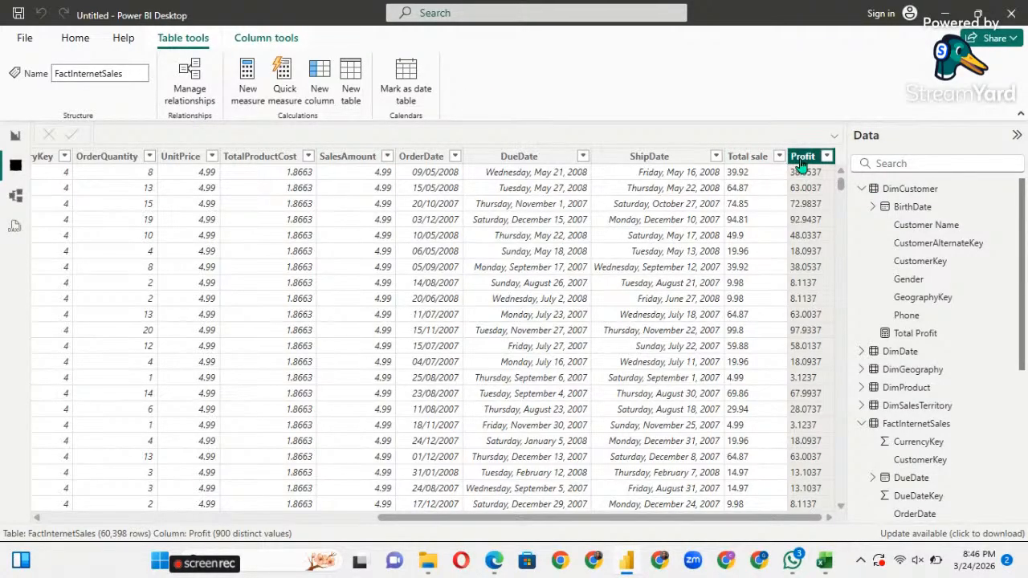
click(106, 78)
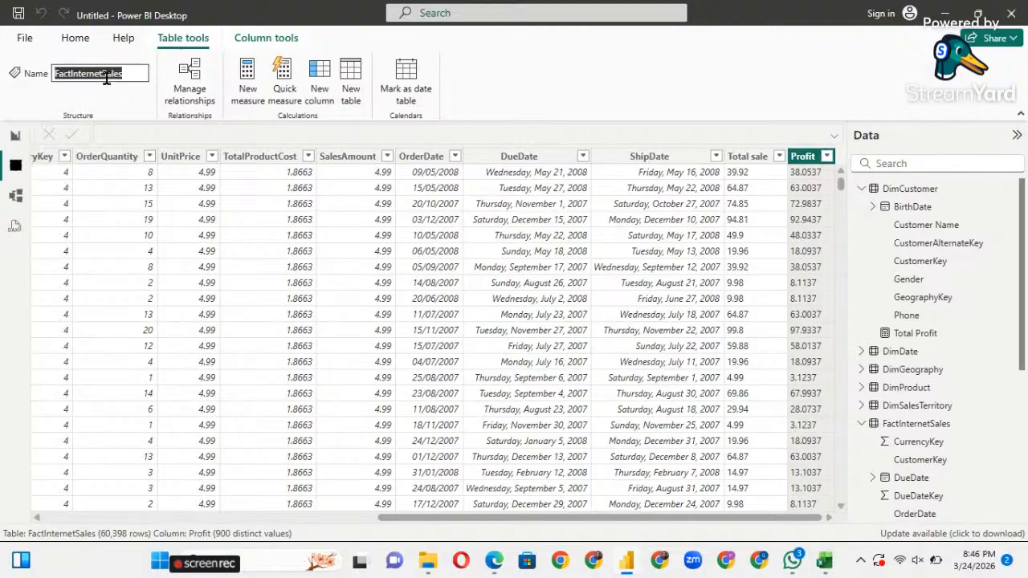
click(75, 38)
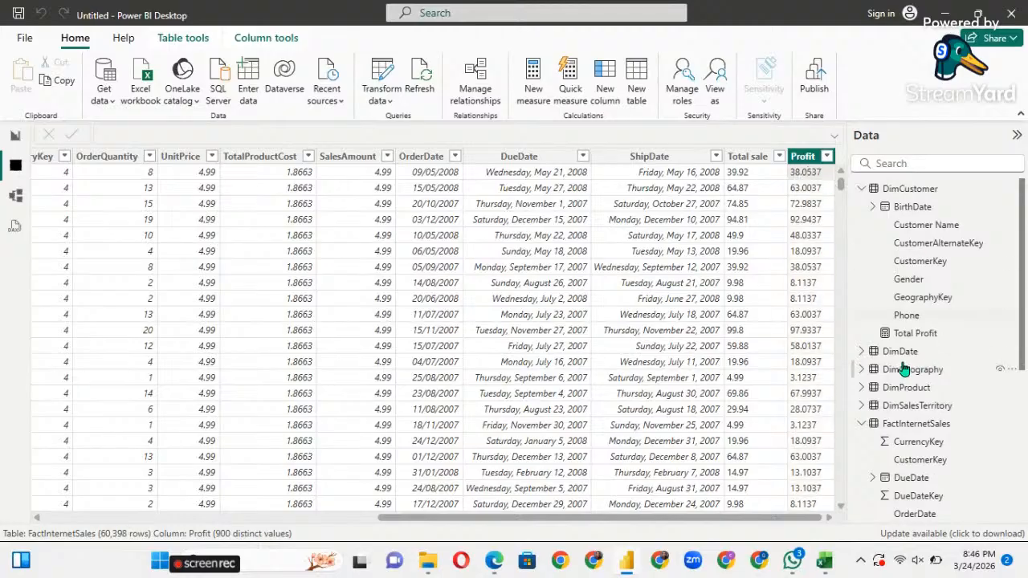
click(738, 158)
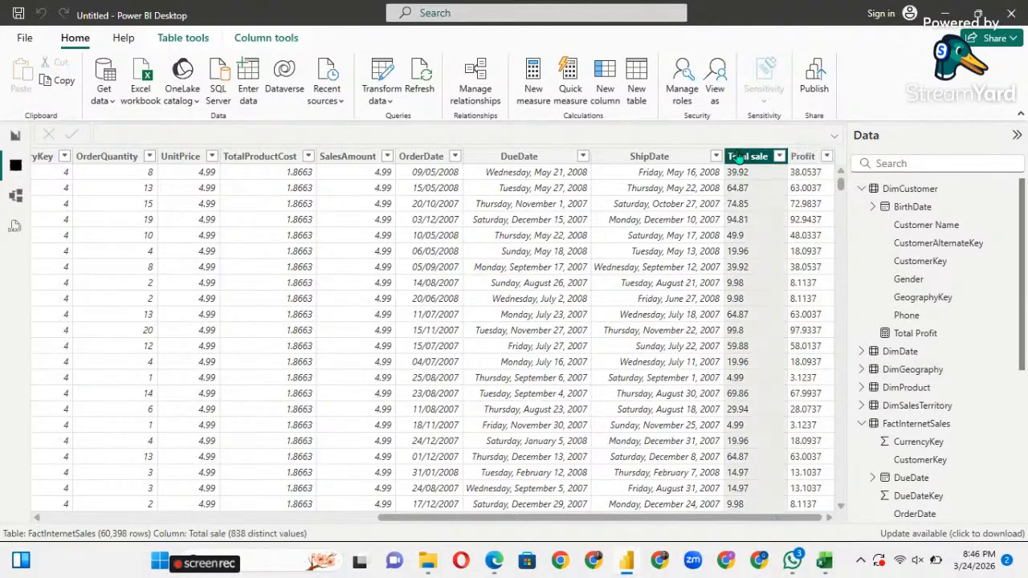
click(10, 136)
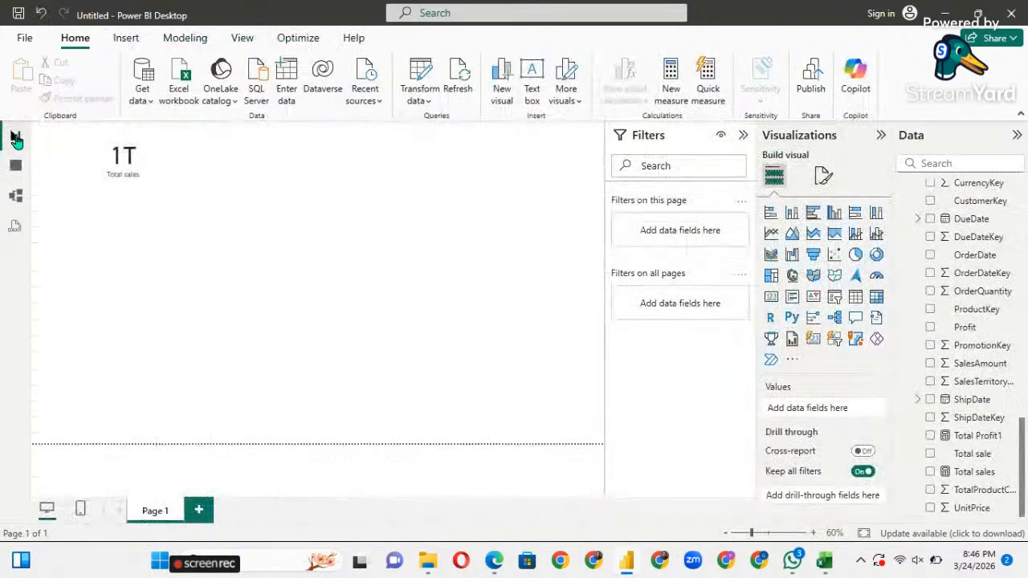
click(15, 166)
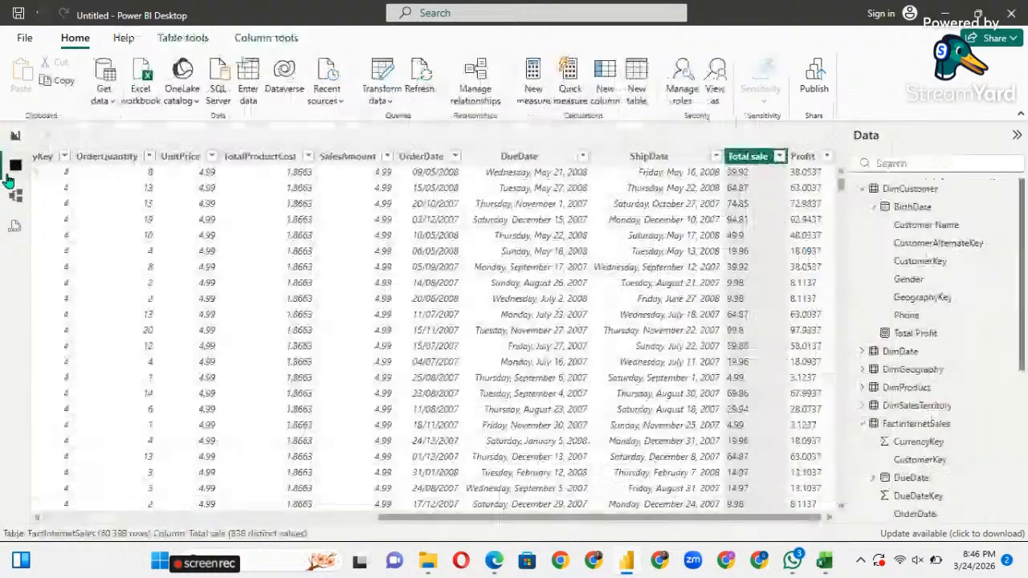
right_click(756, 162)
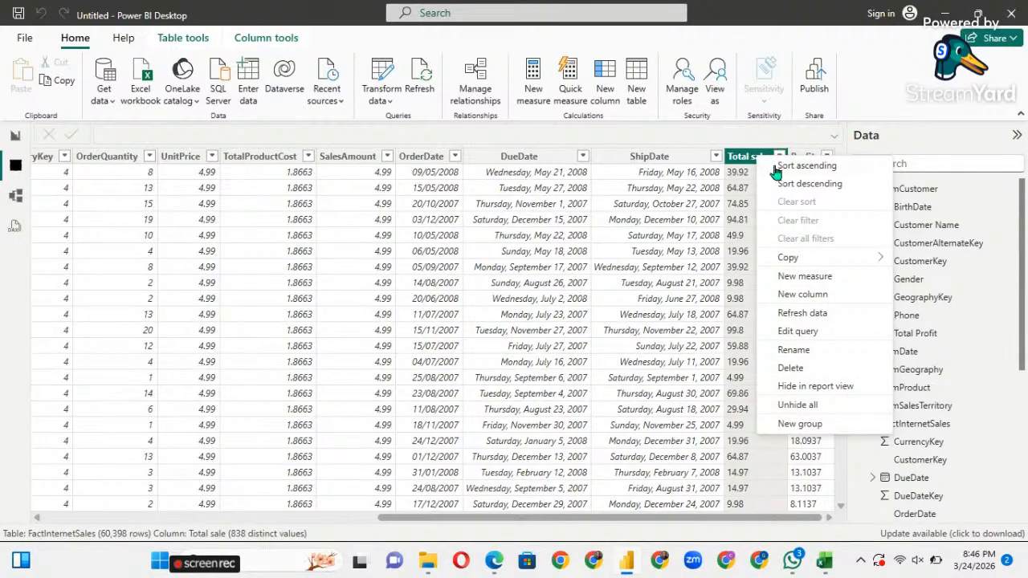
click(701, 144)
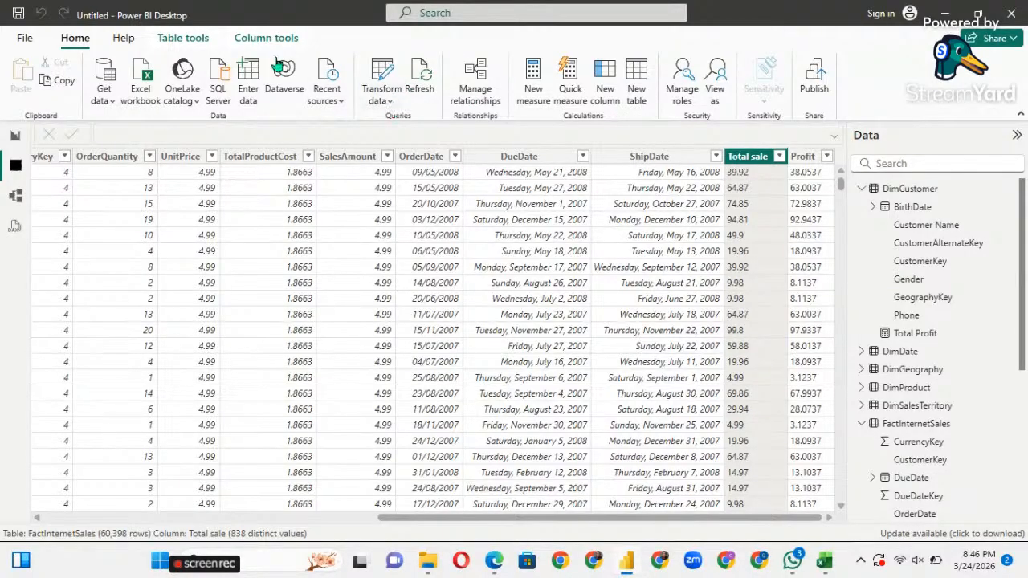
click(172, 42)
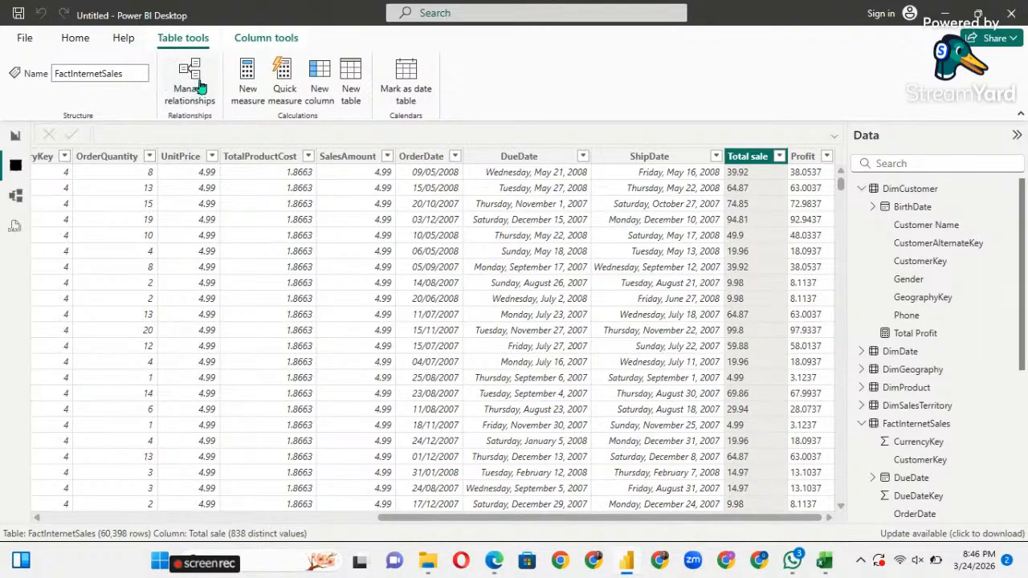
click(77, 45)
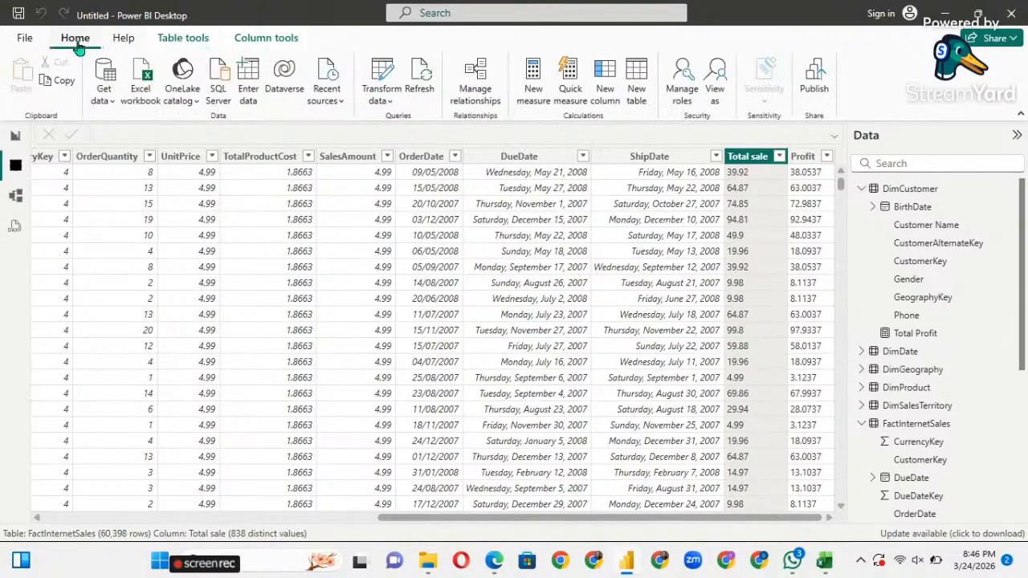
Set Total sale's data type to Decimal number, confirm the change, and return to Report view.
click(252, 47)
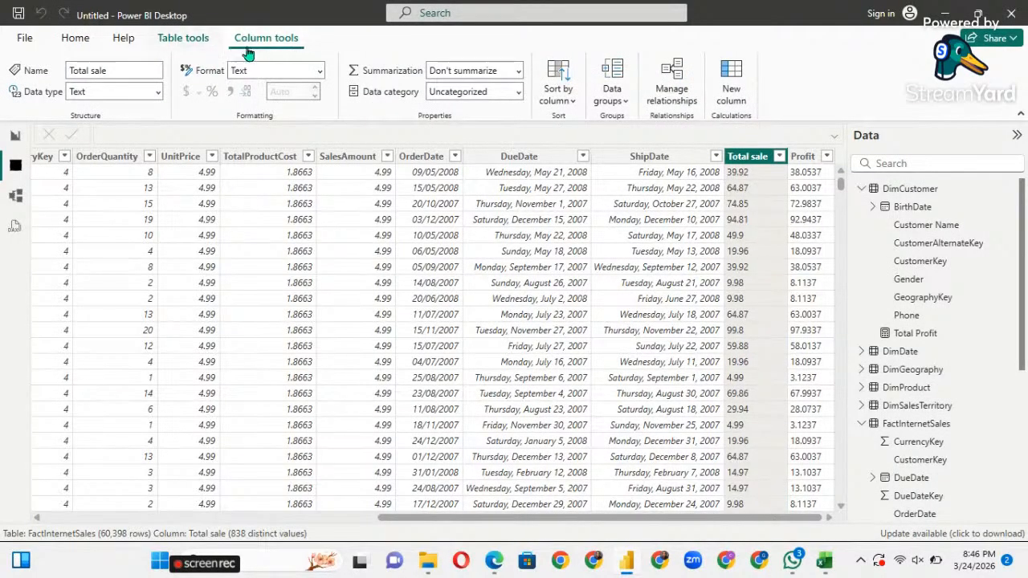
click(156, 93)
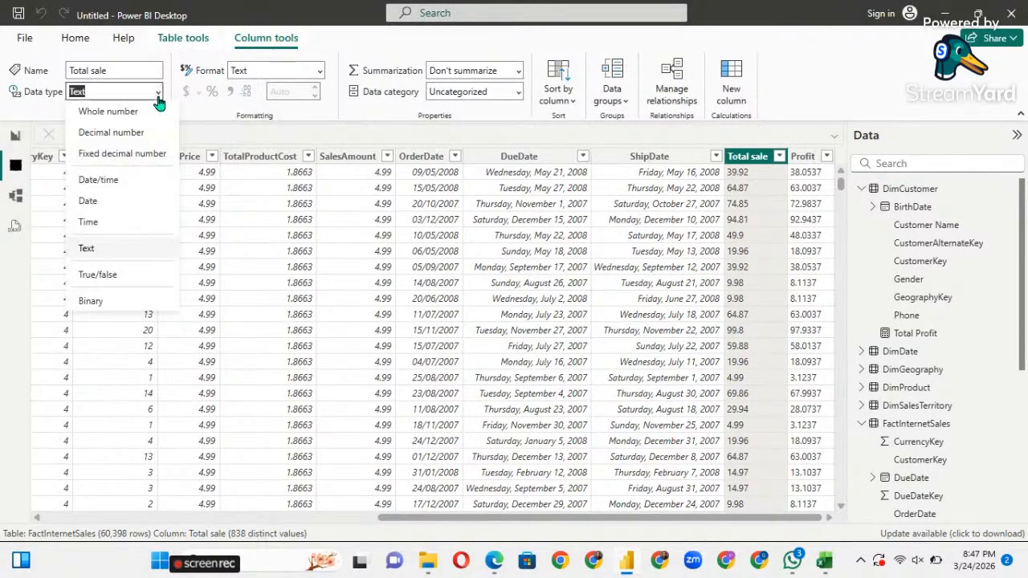
click(118, 137)
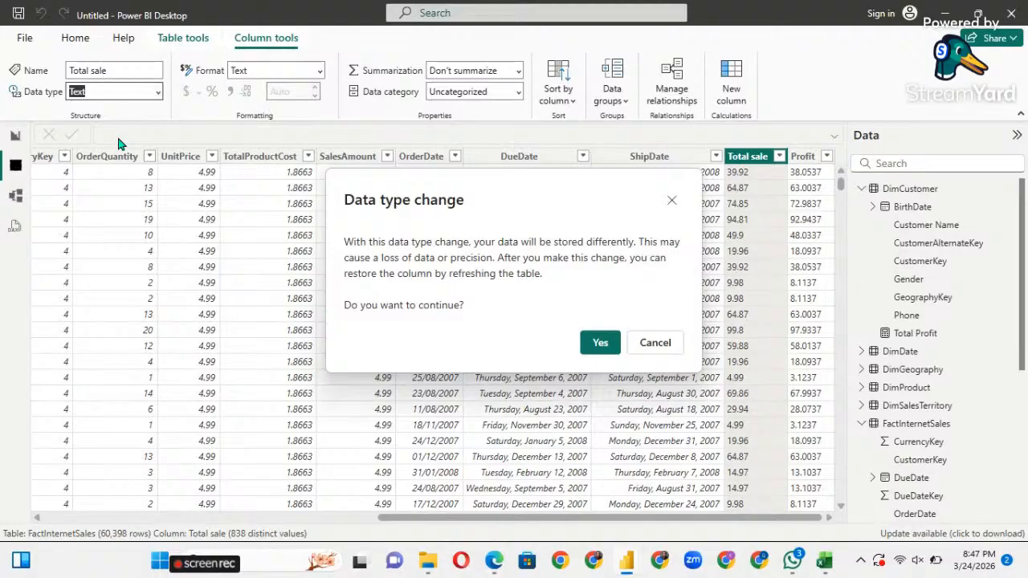
click(599, 343)
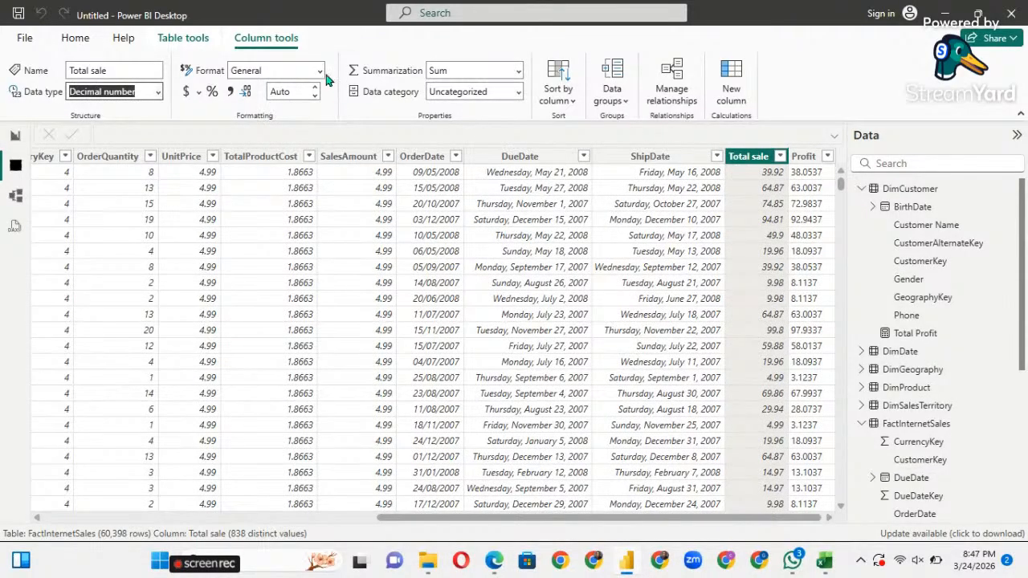
click(16, 135)
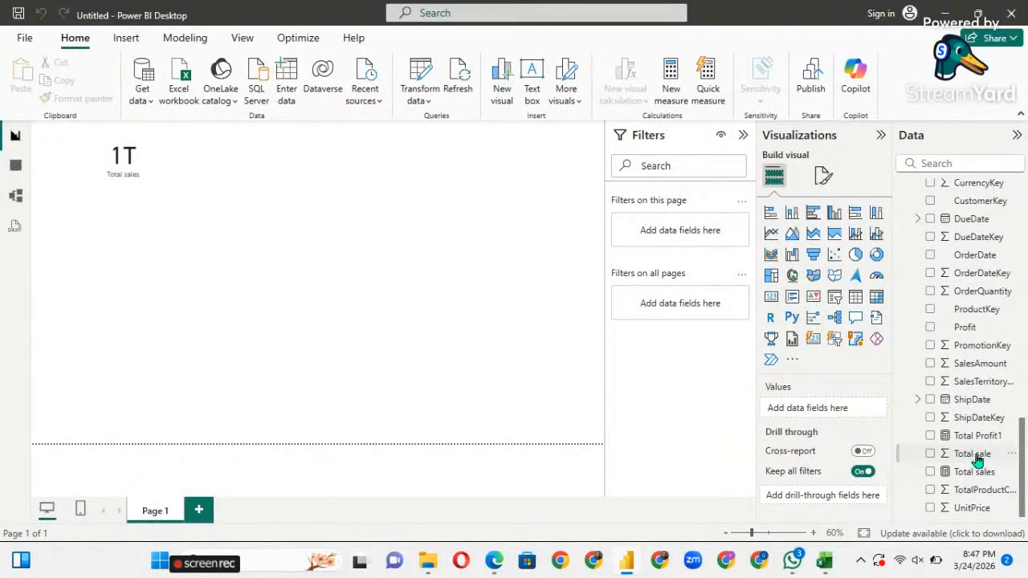
drag(967, 443, 372, 185)
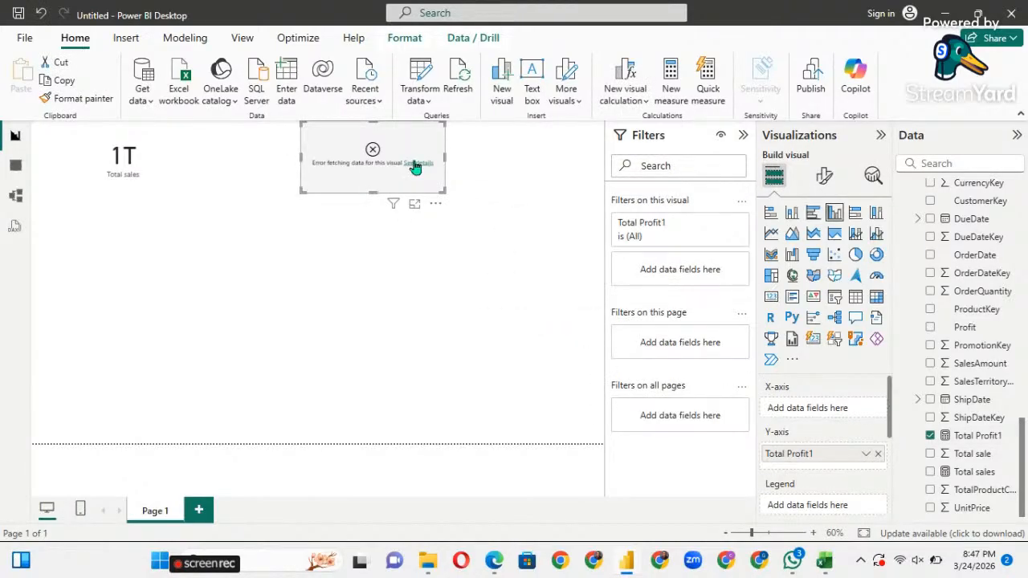
click(415, 164)
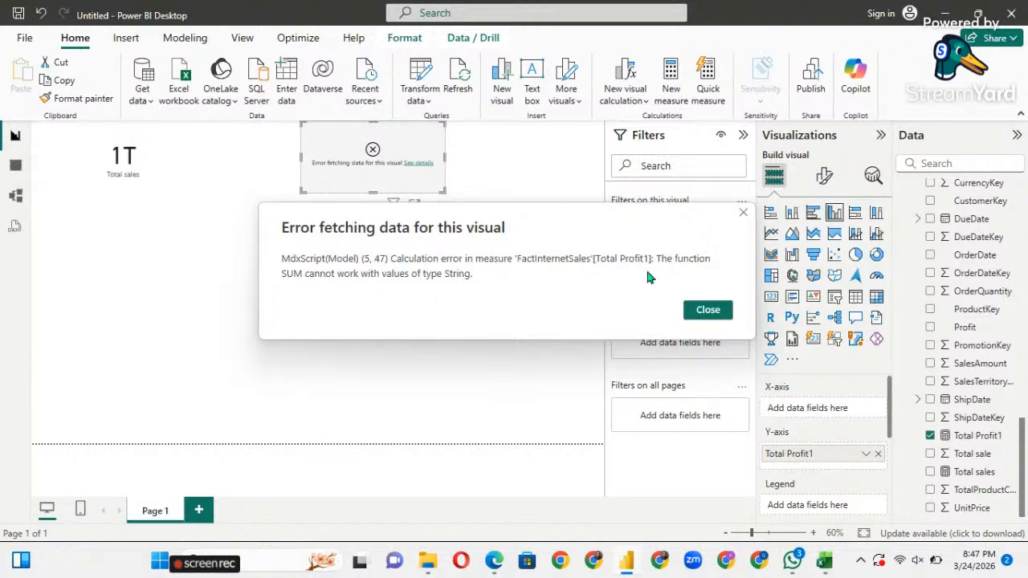
click(718, 316)
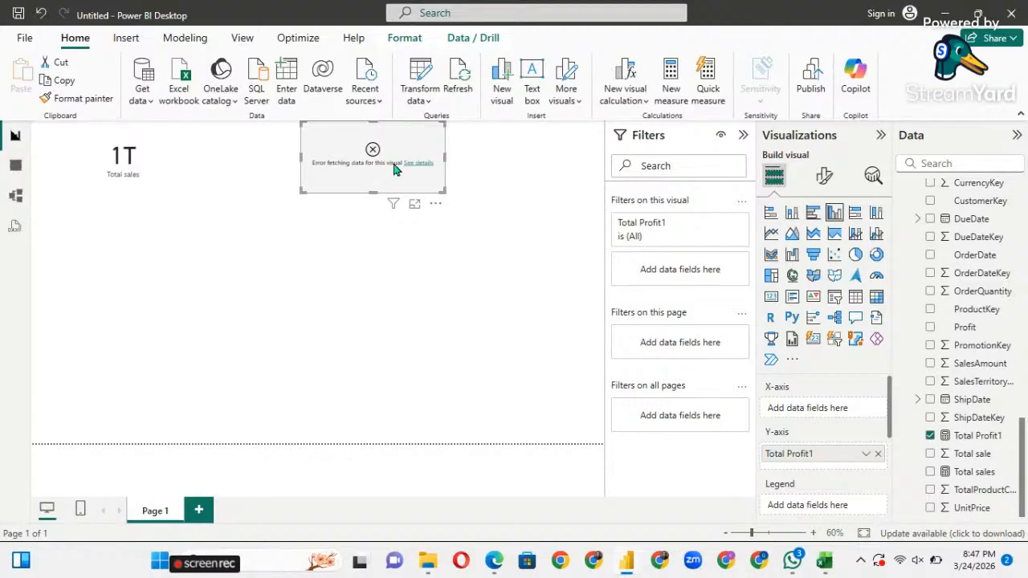
key(Delete)
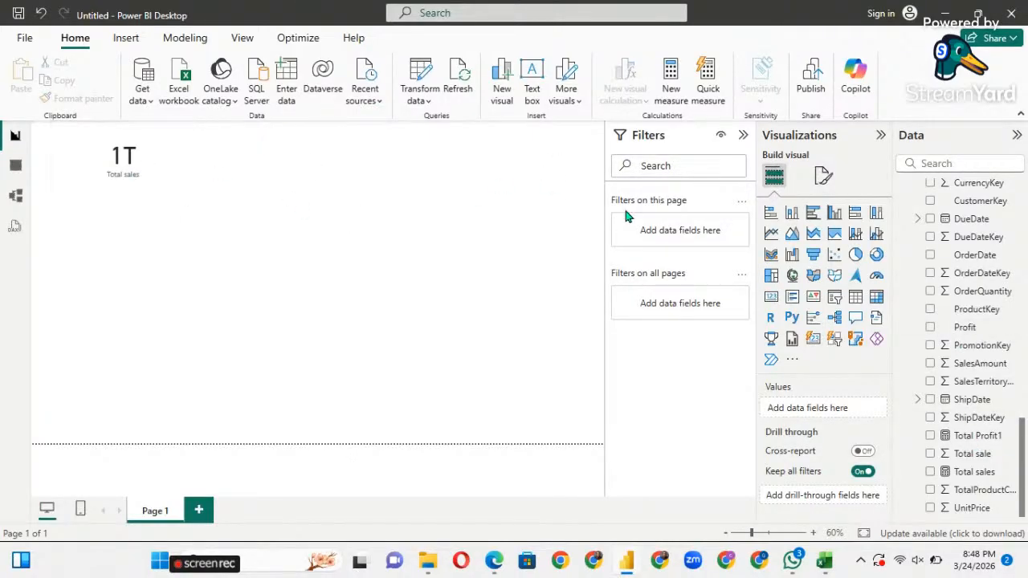
Collapse the DimCustomer, DimDate, DimGeography, DimProduct and FactInternetSales field lists.
scroll(956, 297, up, 3)
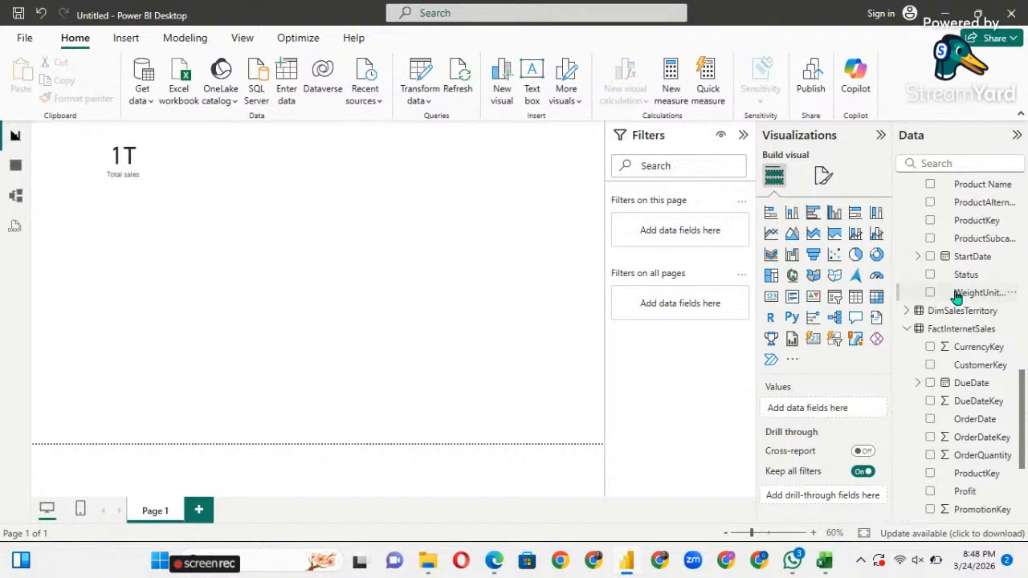
scroll(957, 297, up, 10)
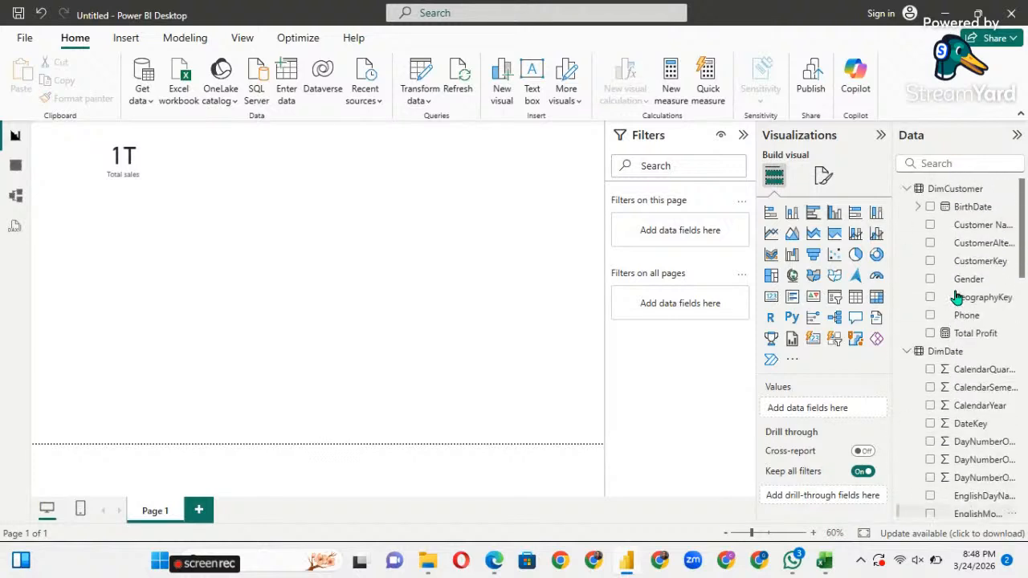
click(908, 189)
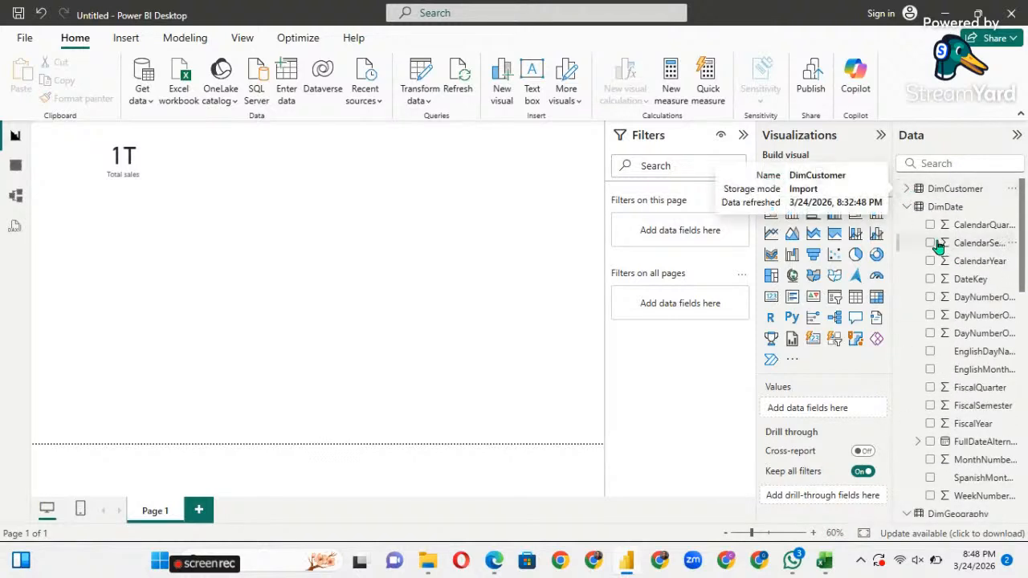
click(908, 207)
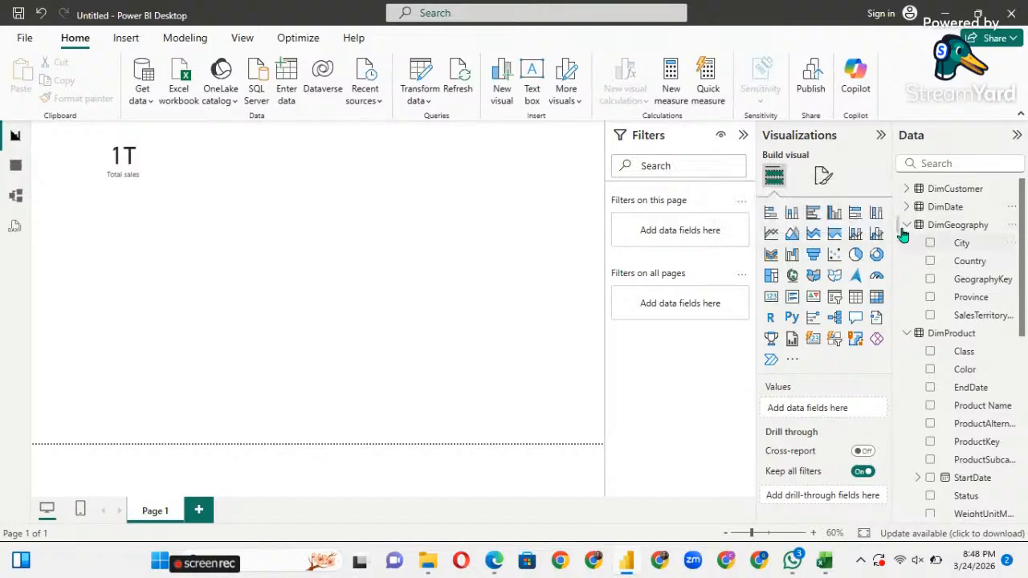
click(906, 225)
click(906, 244)
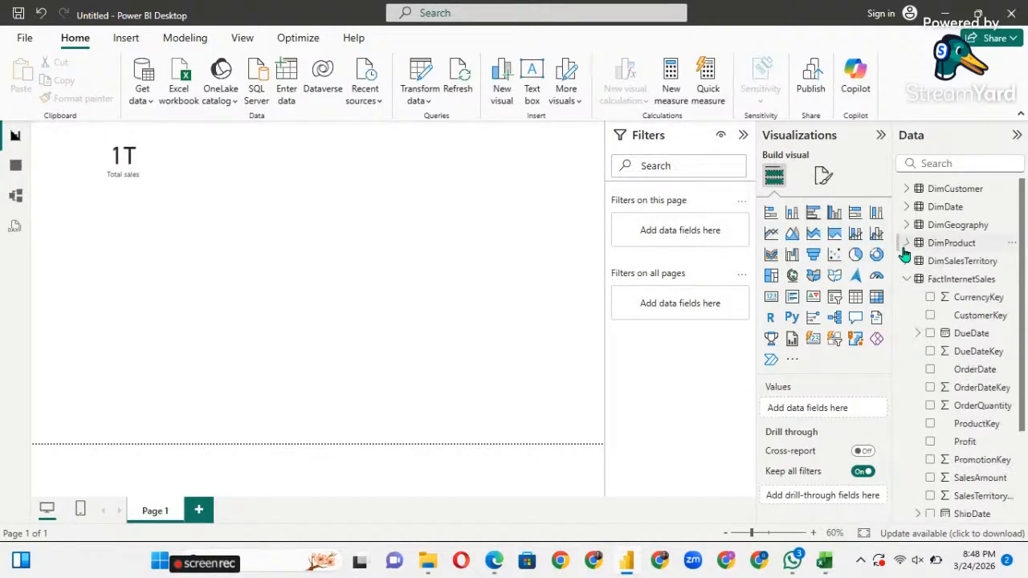
click(907, 279)
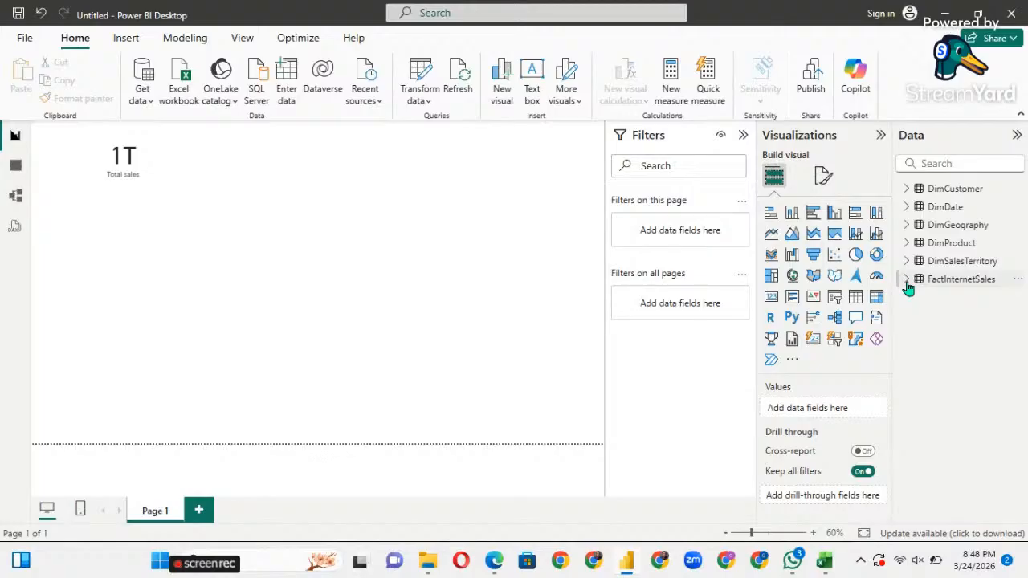
Add OrderQuantity as a 632K card beside the 1T card, shortened and narrowed.
click(906, 283)
scroll(966, 426, down, 1)
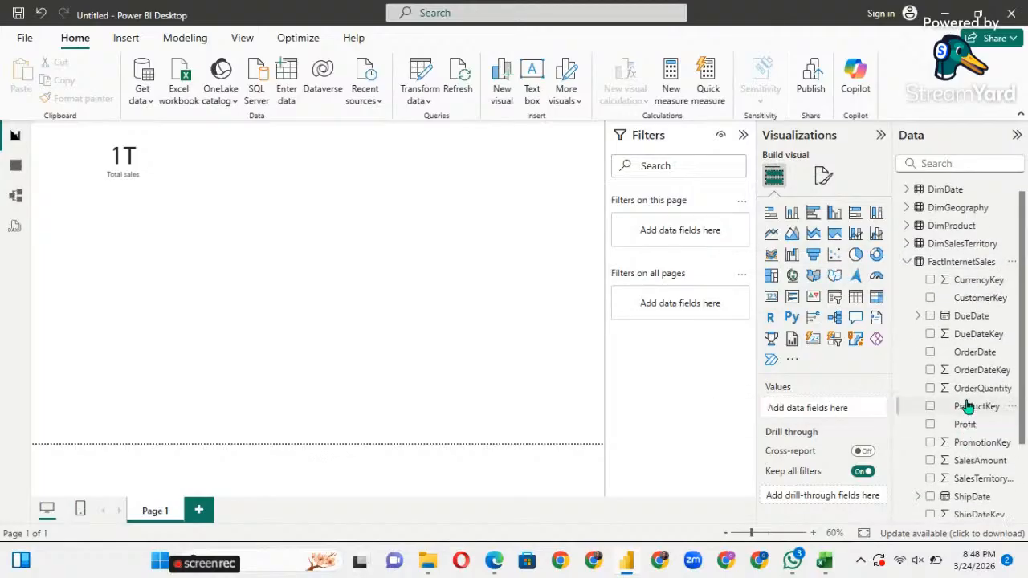
drag(550, 337, 350, 206)
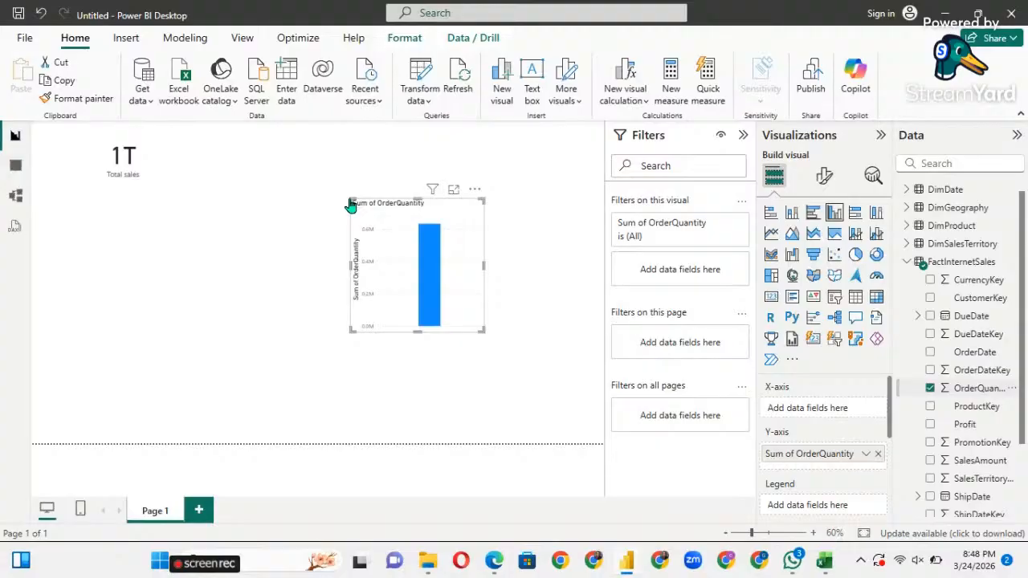
click(771, 298)
drag(414, 200, 259, 125)
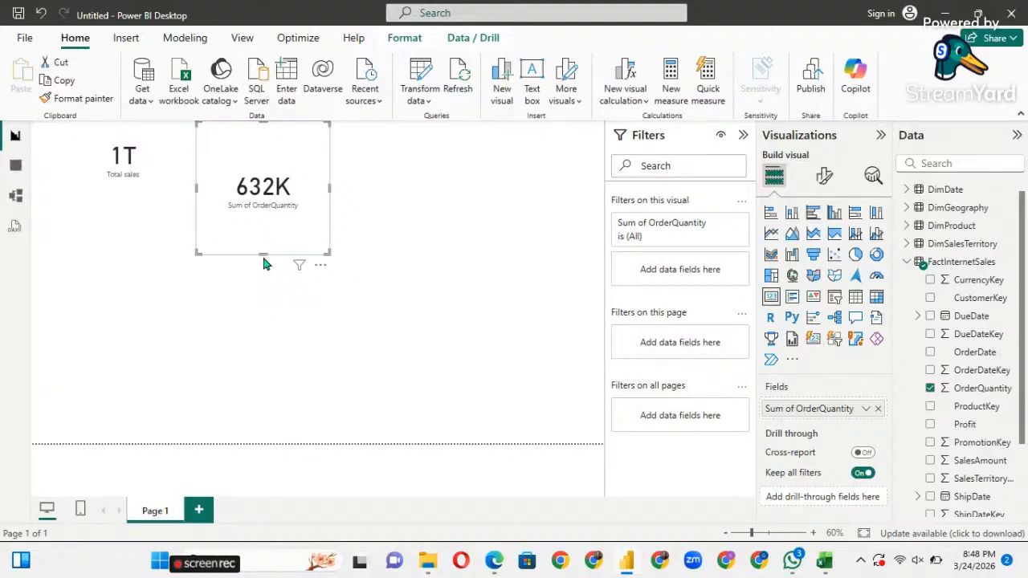
drag(262, 250, 259, 198)
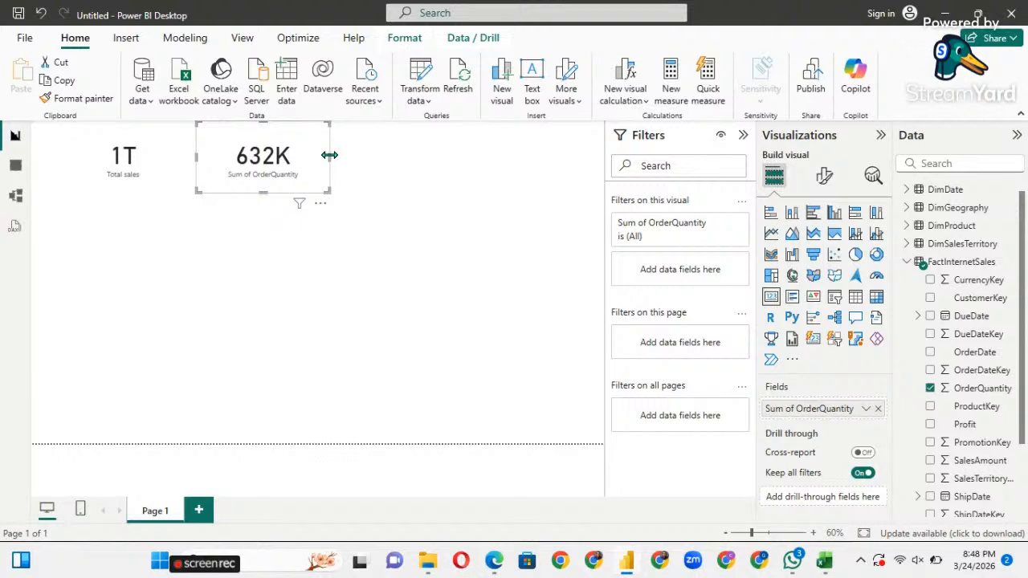
mouse_move(329, 156)
mouse_down()
mouse_move(300, 153)
mouse_move(311, 154)
mouse_up()
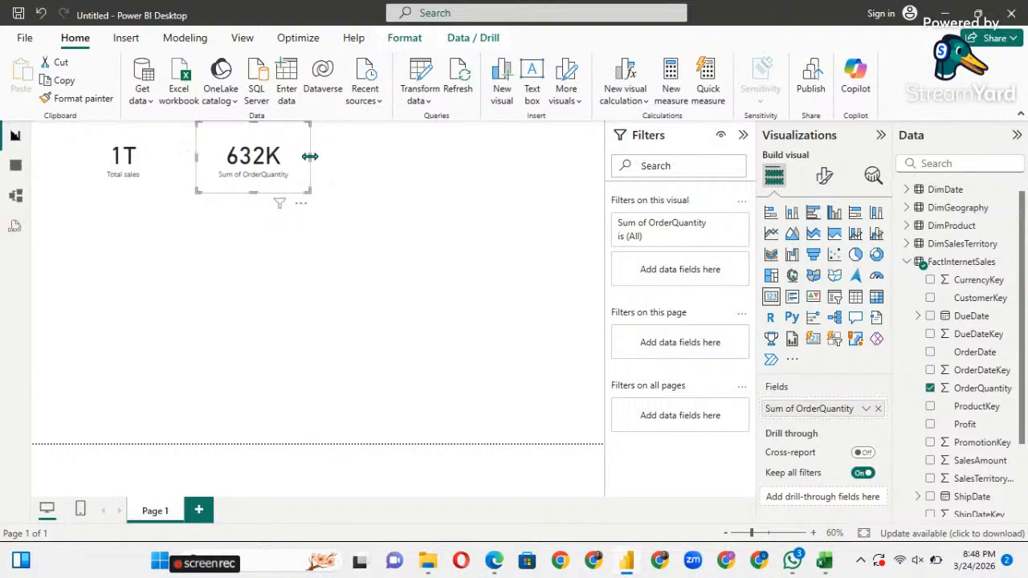
click(439, 239)
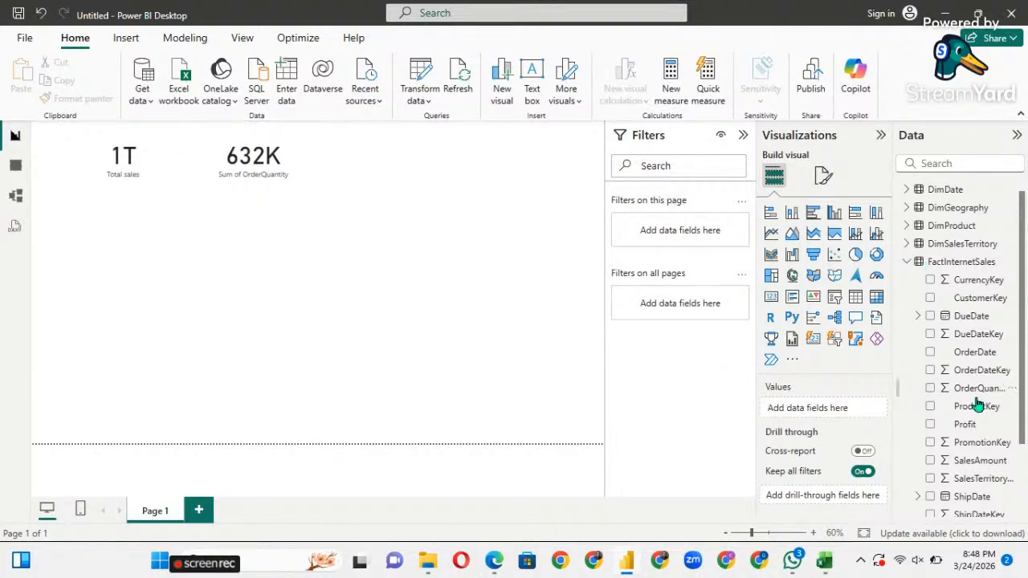
scroll(970, 464, down, 3)
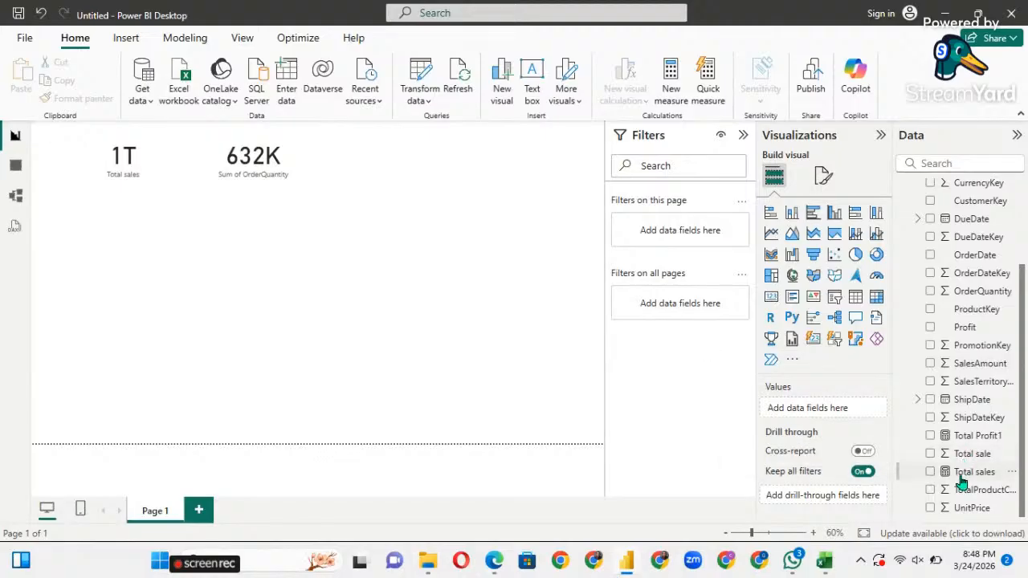
scroll(961, 482, up, 1)
scroll(961, 482, down, 1)
scroll(968, 401, up, 2)
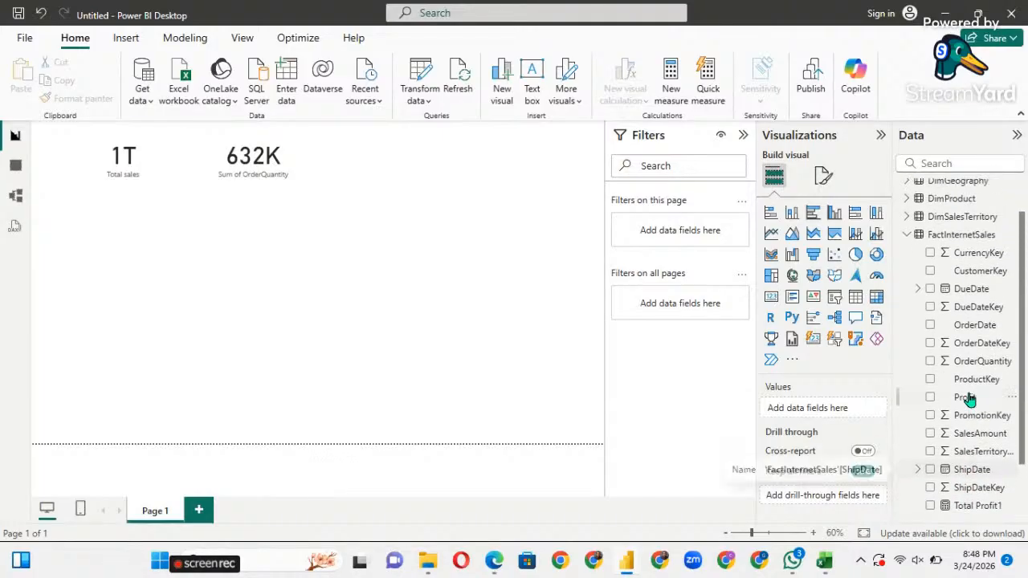
drag(966, 400, 449, 285)
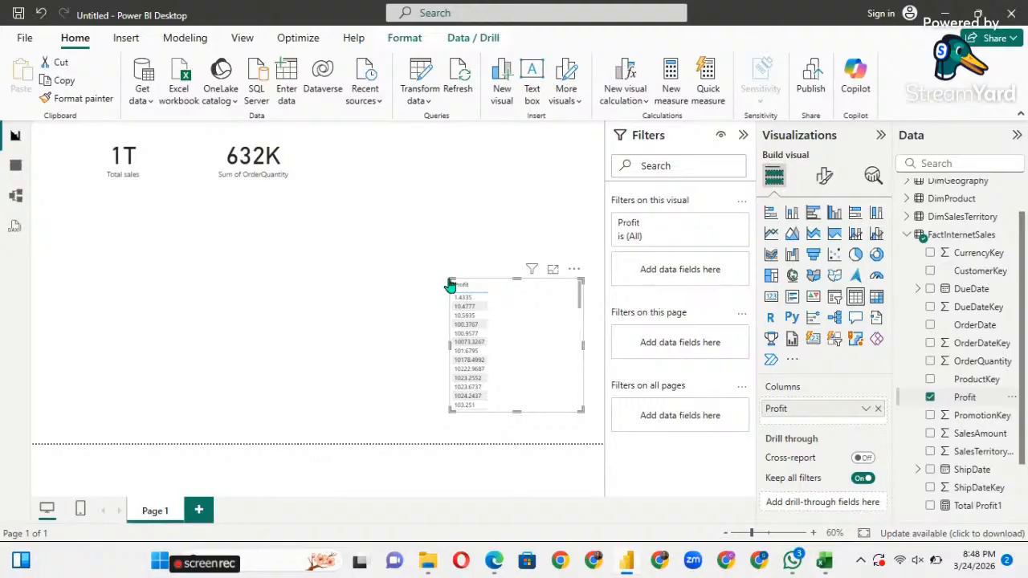
click(865, 409)
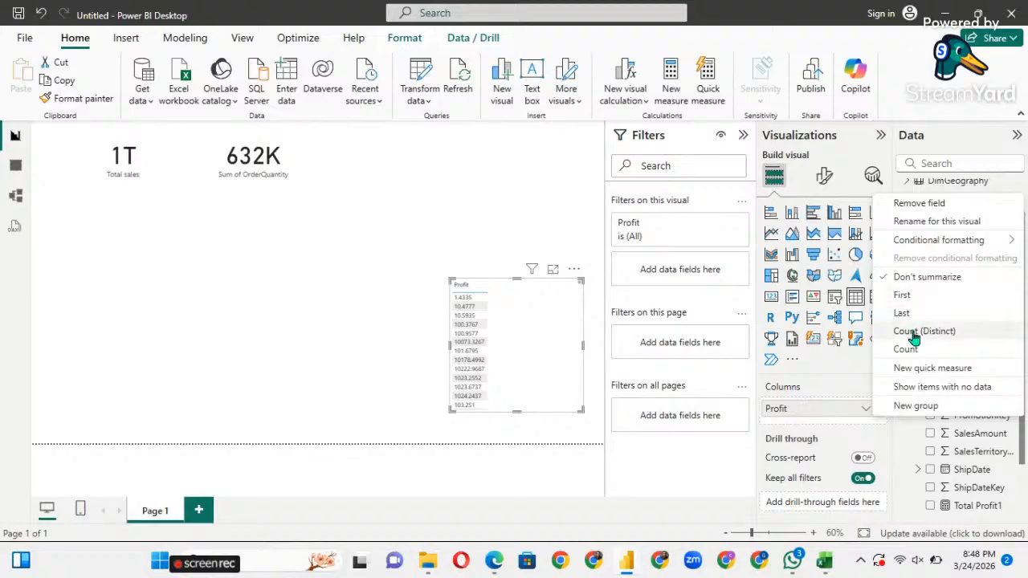
click(508, 297)
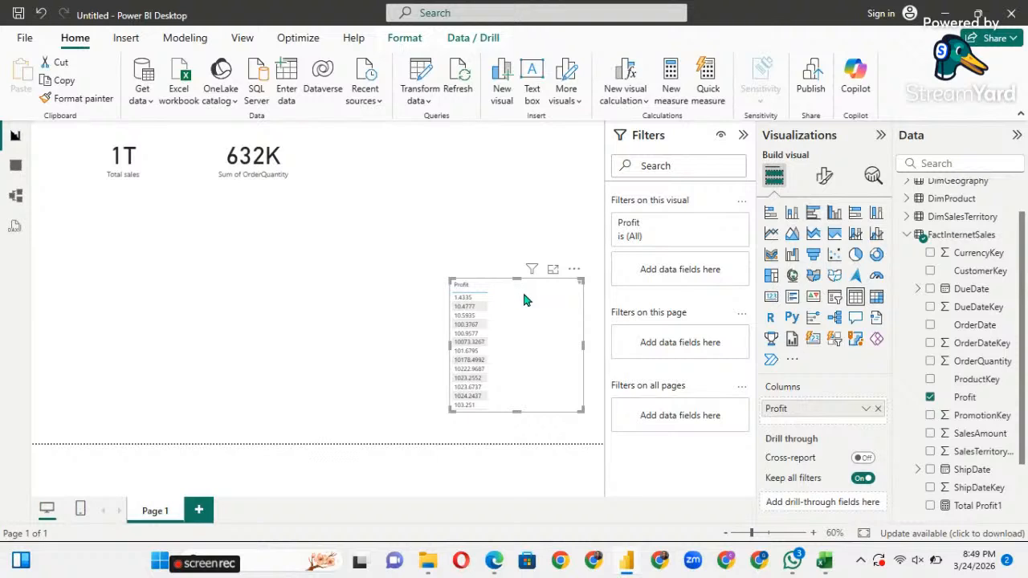
key(Delete)
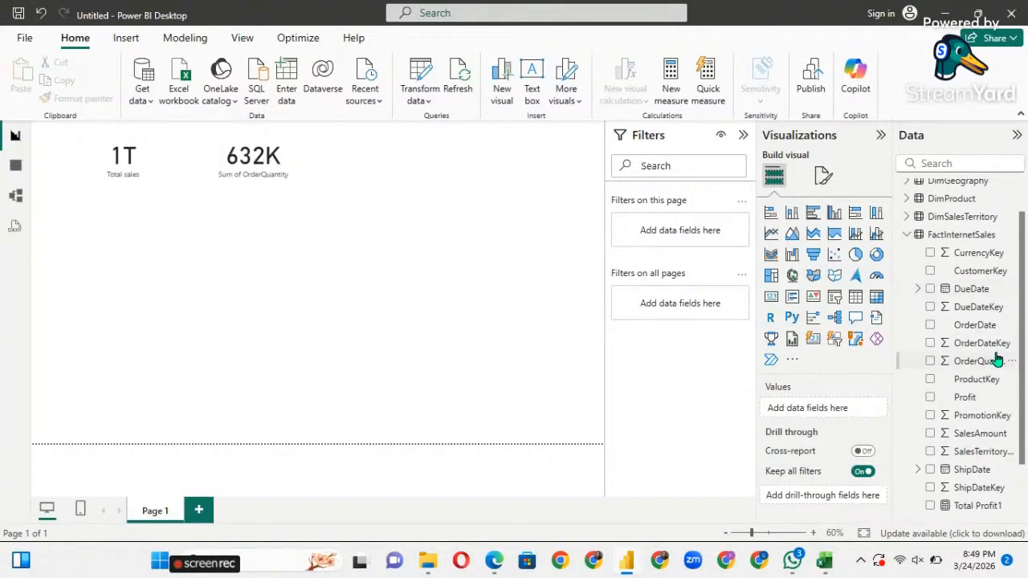
Drop Total sale onto the canvas to start a new chart.
scroll(964, 348, down, 2)
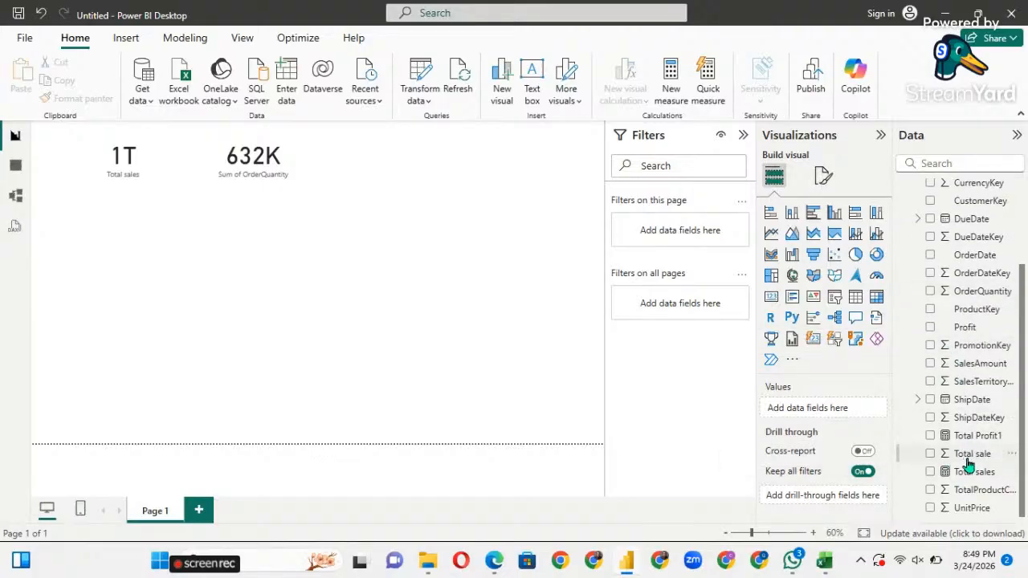
drag(968, 464, 249, 289)
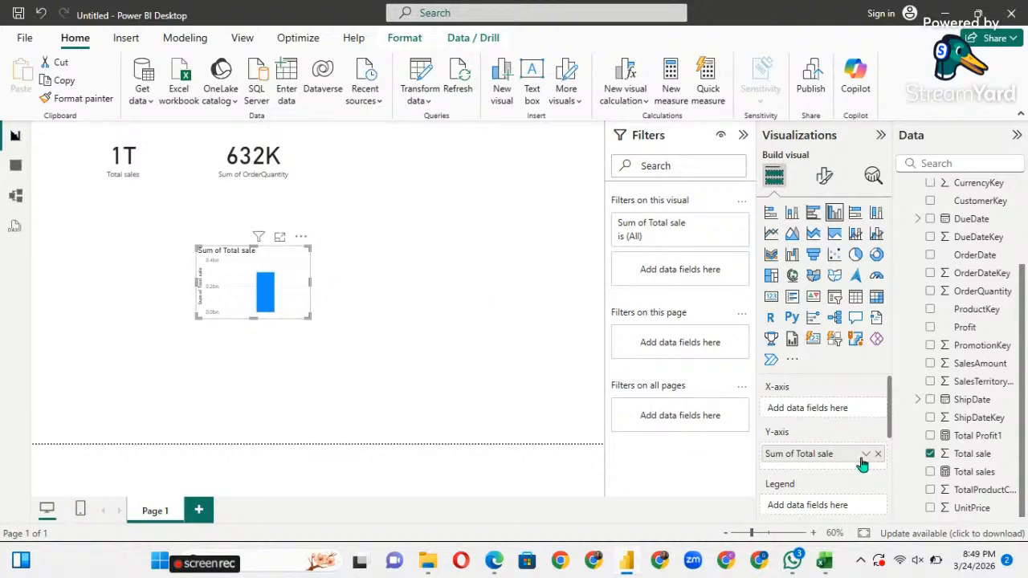
scroll(808, 454, down, 3)
scroll(808, 452, up, 3)
scroll(963, 371, up, 1)
scroll(963, 371, up, 3)
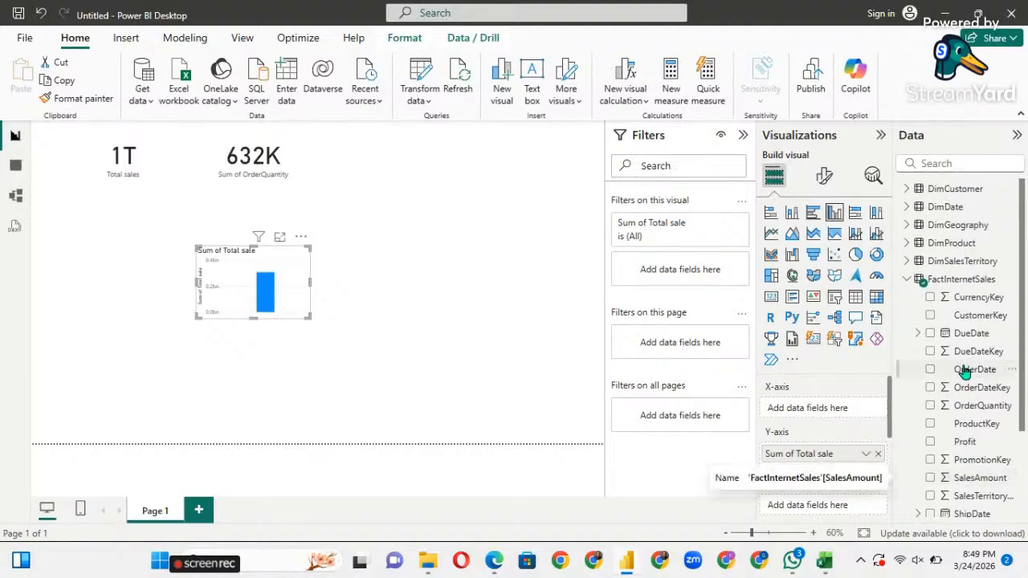
Put DimGeography's Province on the X-axis and enlarge the chart wider and taller.
click(908, 227)
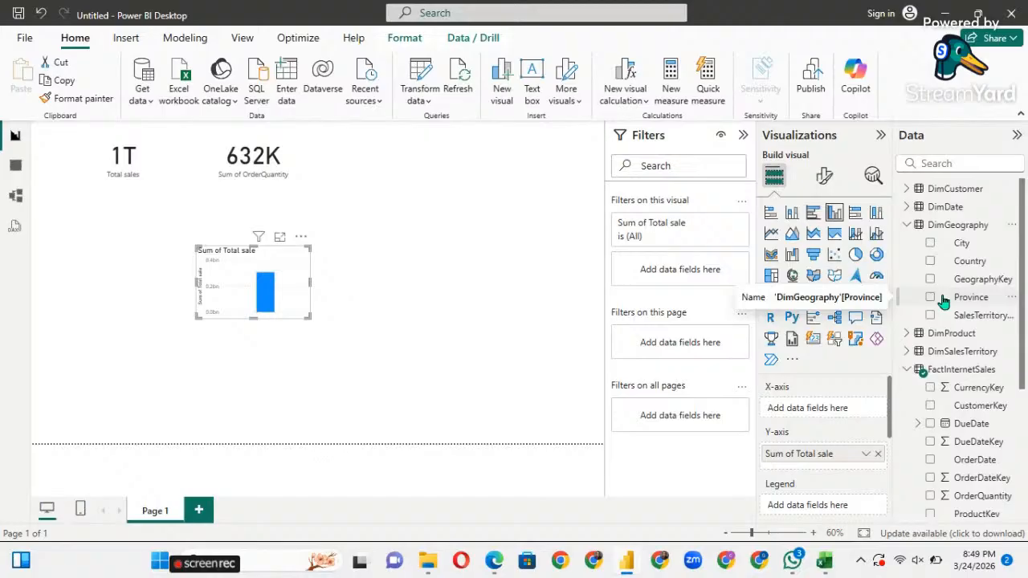
drag(922, 297, 808, 413)
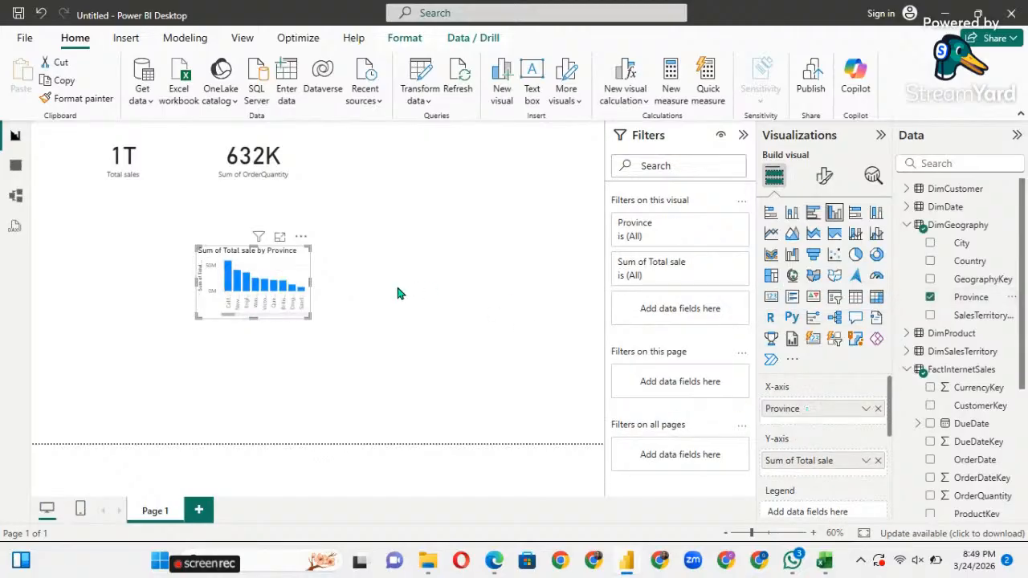
drag(309, 281, 514, 301)
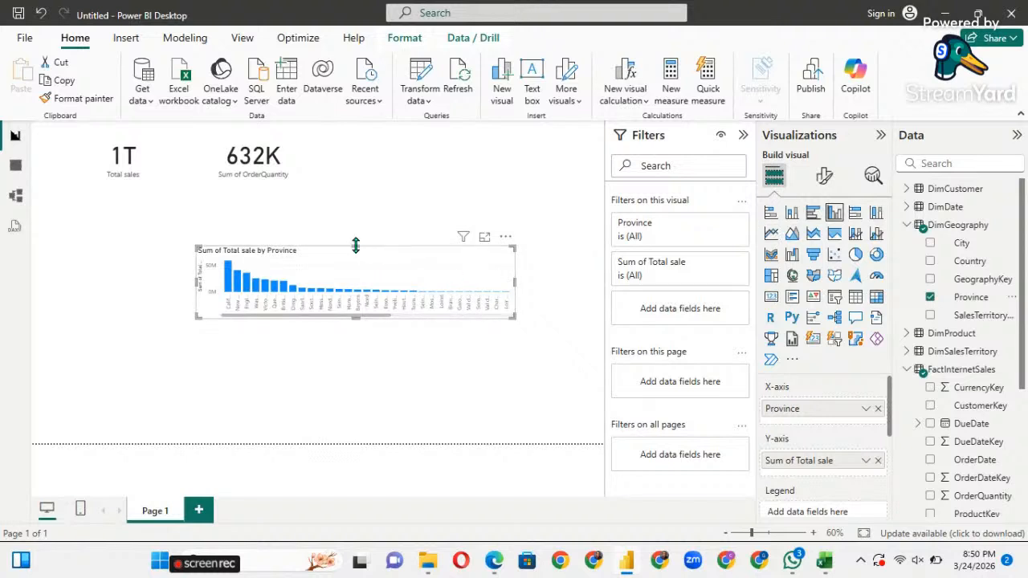
drag(346, 201, 339, 158)
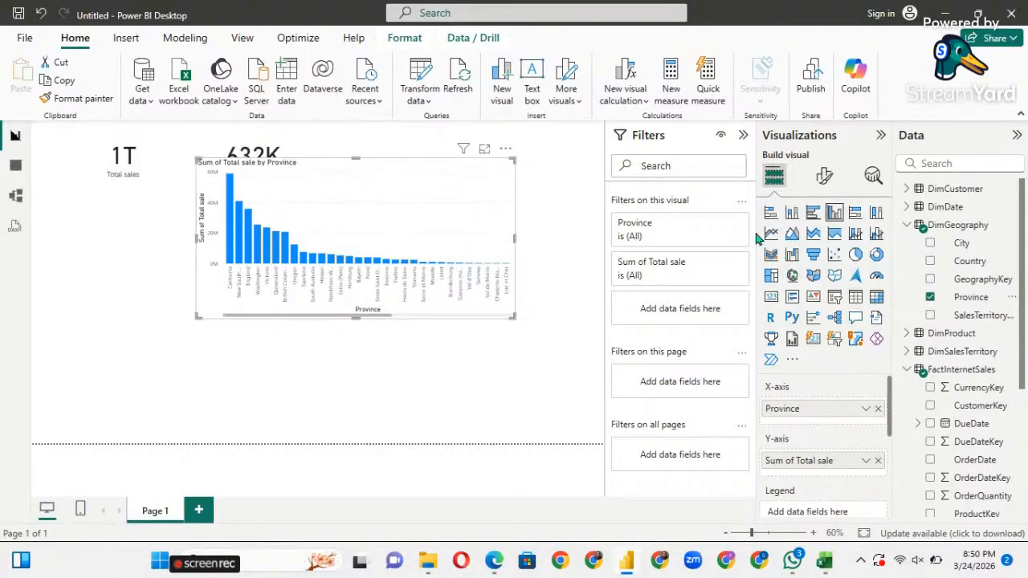
Switch the Province chart to a clustered bar chart, move it under the 1T card and stretch it taller.
click(812, 215)
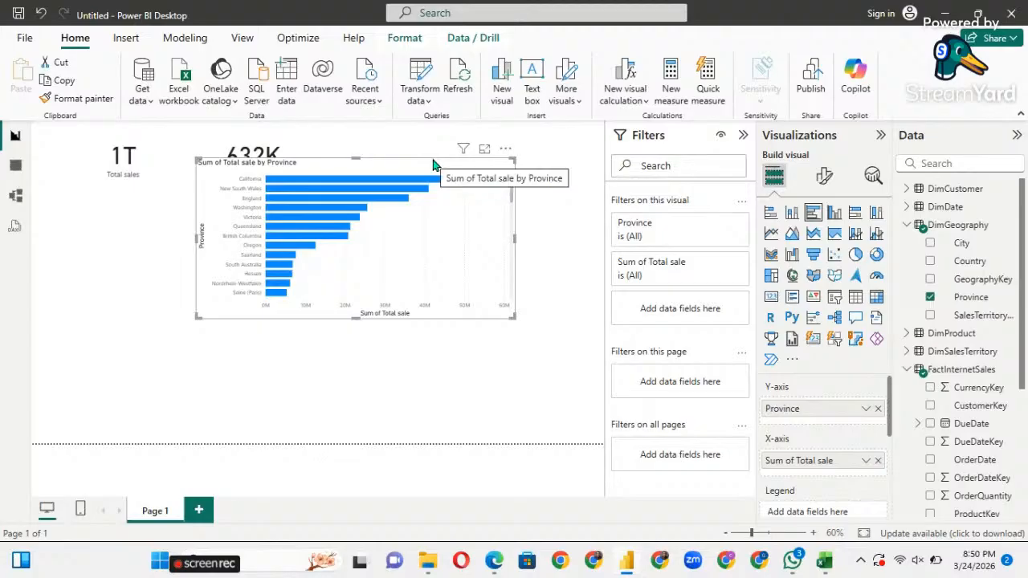
drag(432, 165, 278, 200)
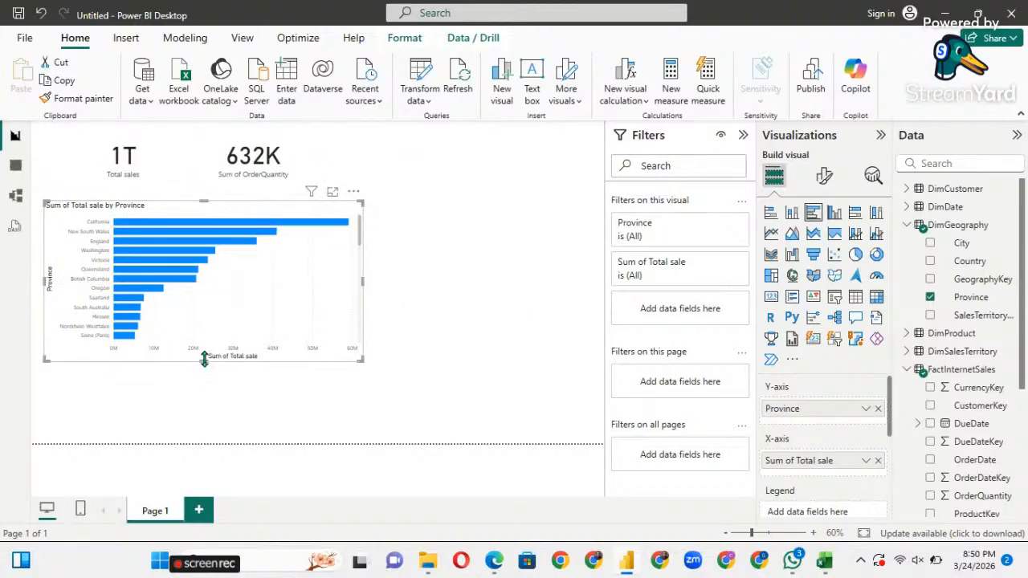
drag(204, 359, 204, 444)
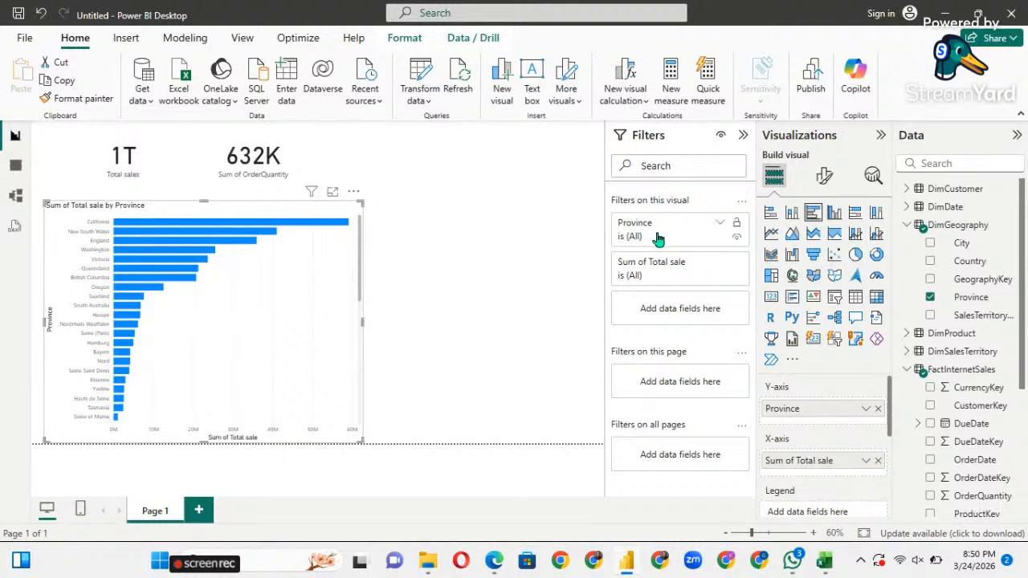
Switch the chart's Province filter to Advanced filtering, keeping the 'contains' condition.
click(719, 230)
click(720, 232)
click(719, 230)
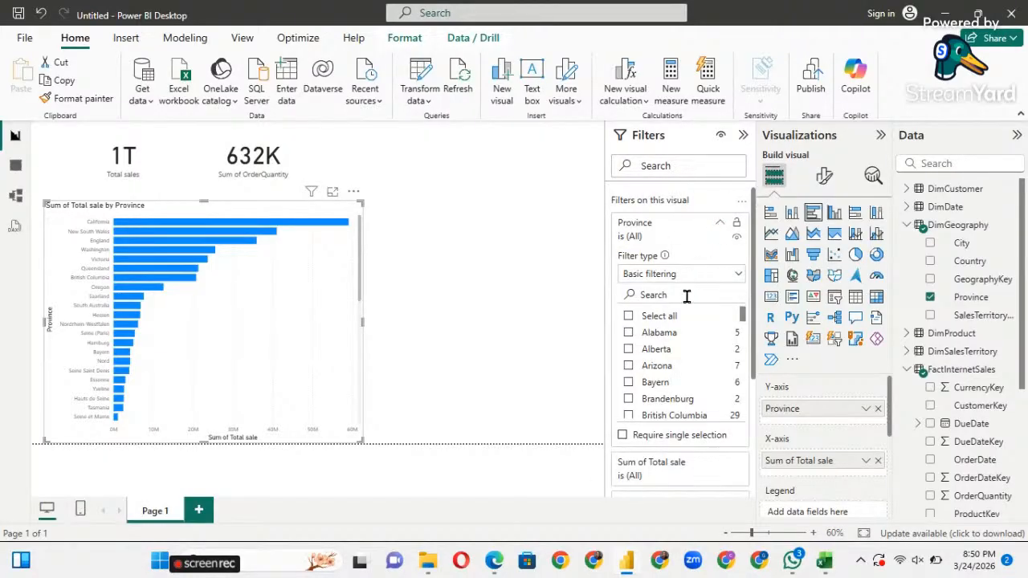
scroll(688, 328, down, 5)
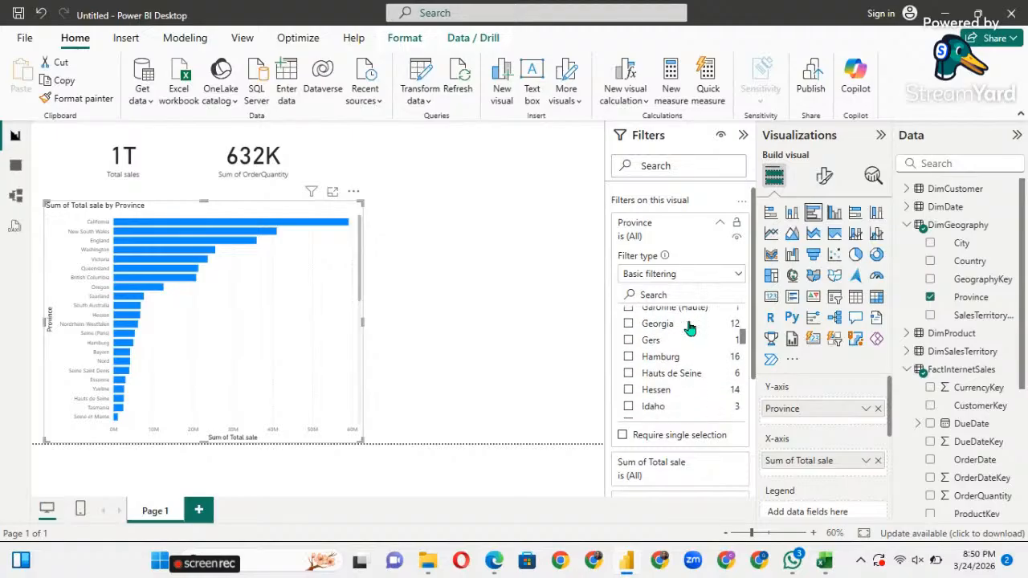
scroll(688, 328, up, 4)
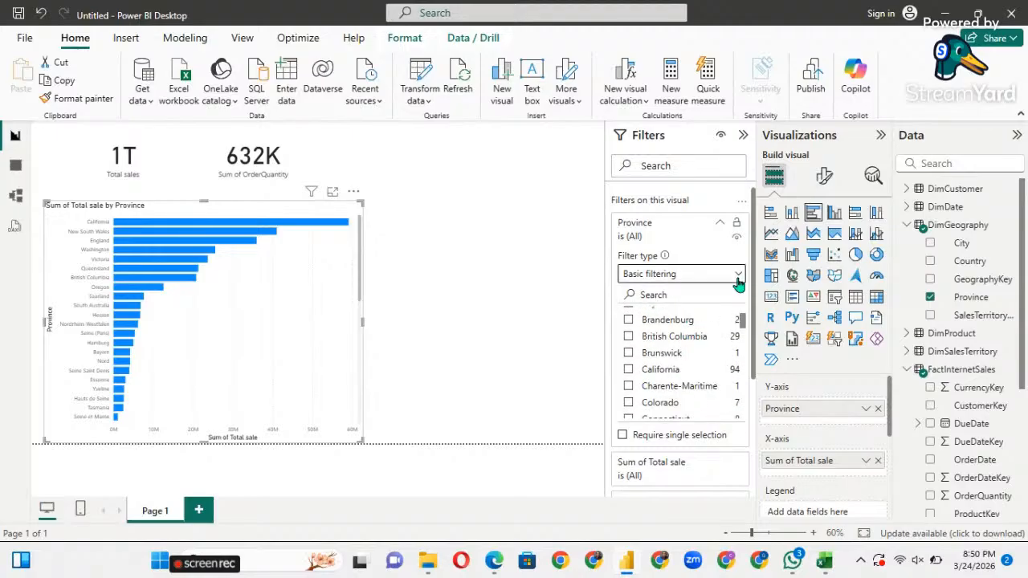
click(737, 277)
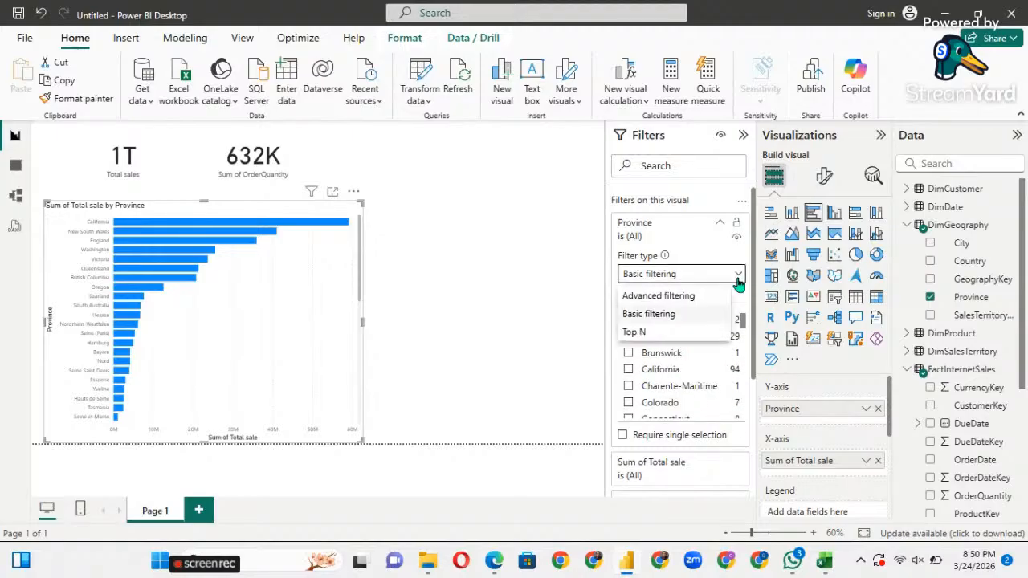
click(686, 299)
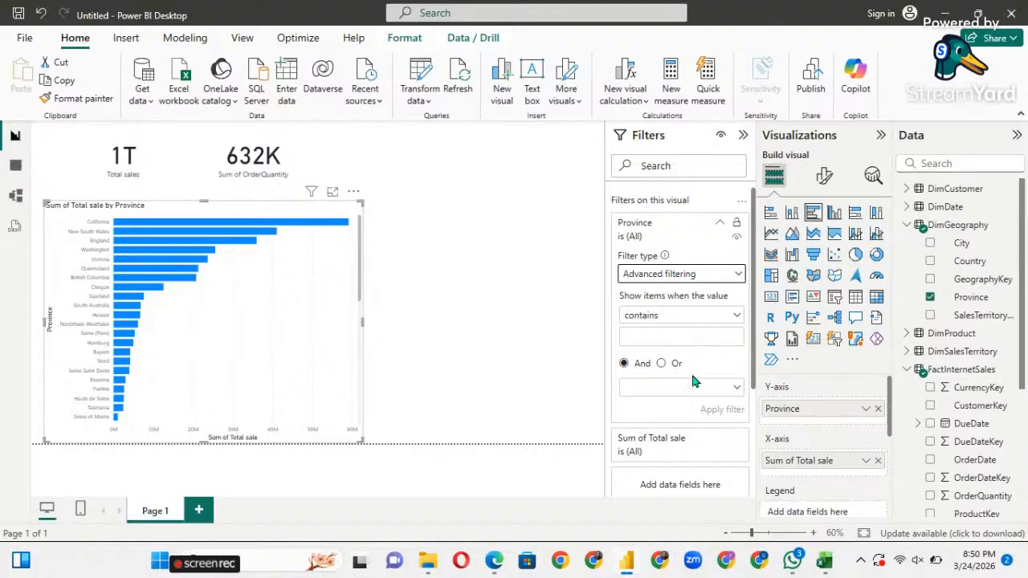
scroll(693, 382, down, 3)
scroll(693, 382, up, 2)
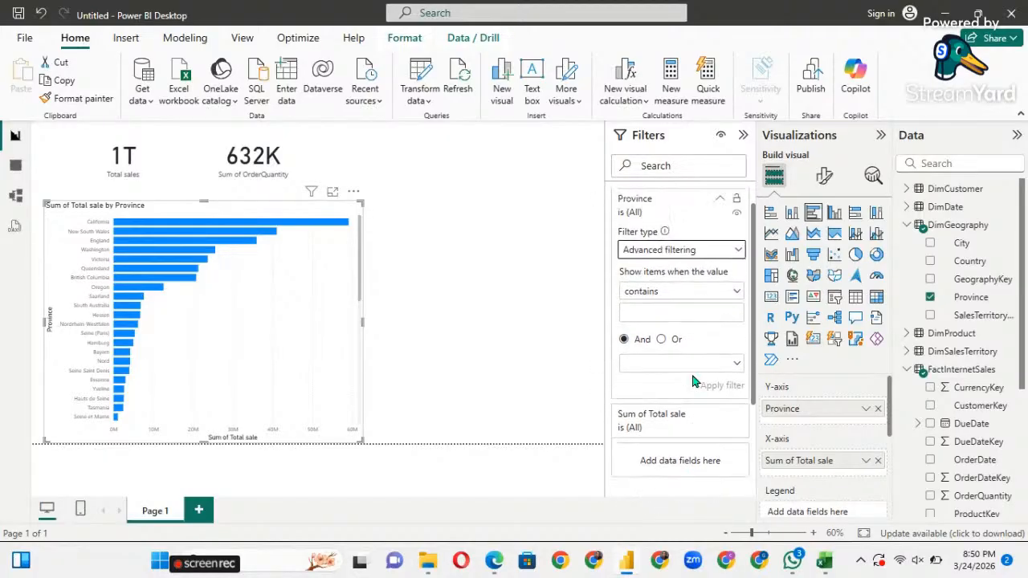
scroll(693, 382, up, 1)
click(736, 317)
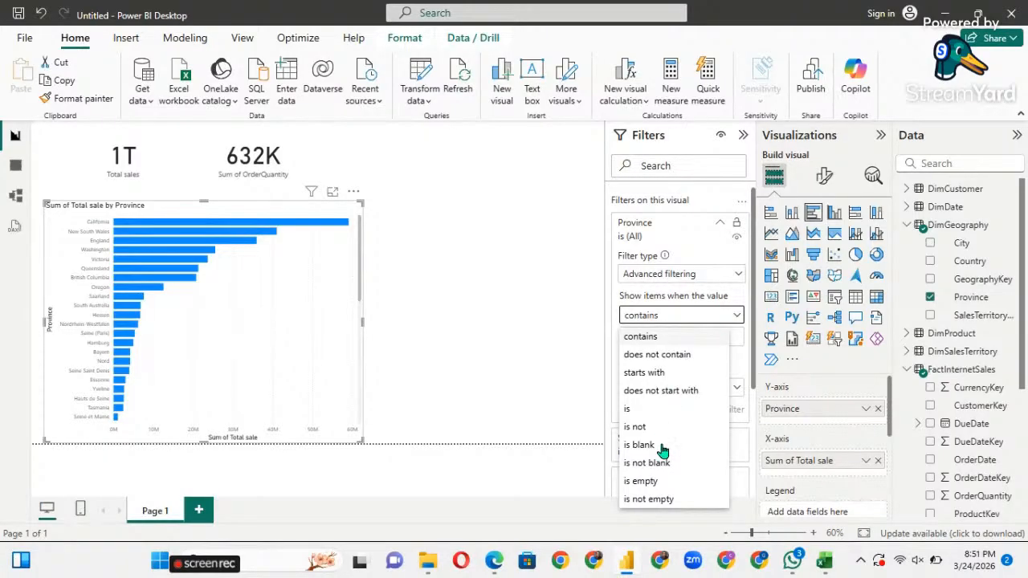
click(740, 321)
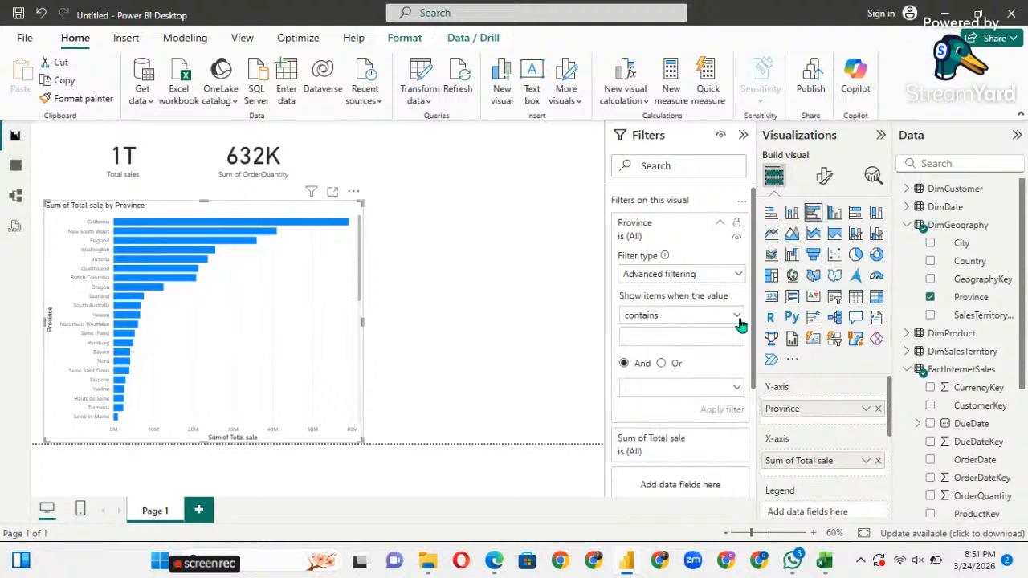
Drag Province into the Filters pane as a second filter on the chart.
scroll(699, 376, down, 3)
scroll(696, 373, up, 2)
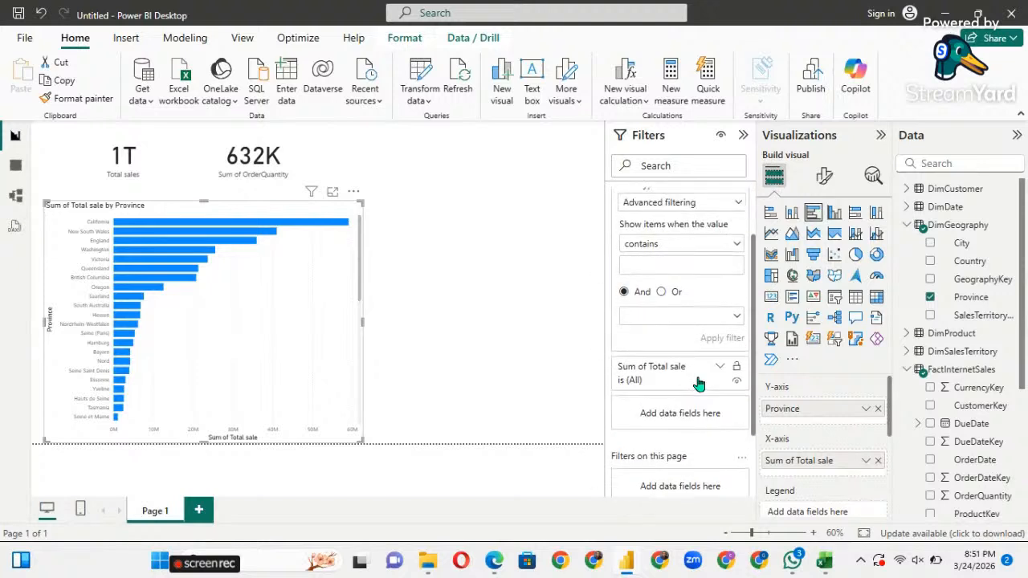
scroll(697, 372, up, 1)
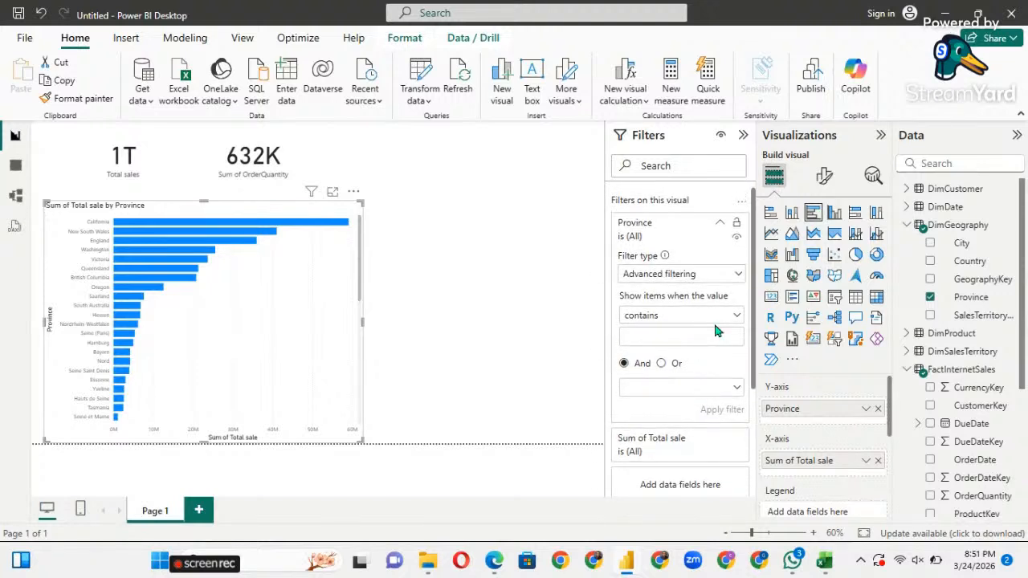
scroll(701, 280, down, 4)
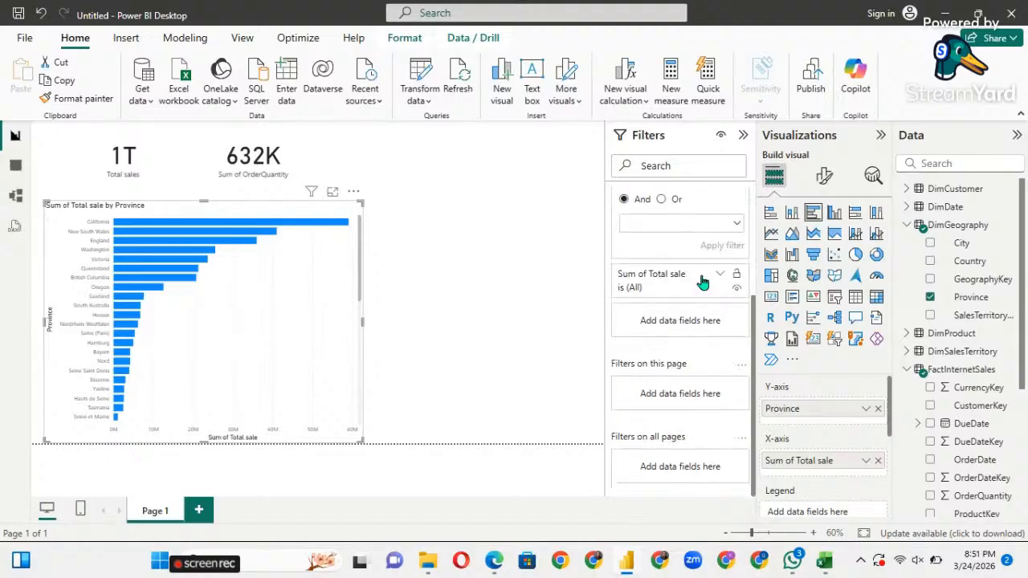
scroll(700, 341, up, 4)
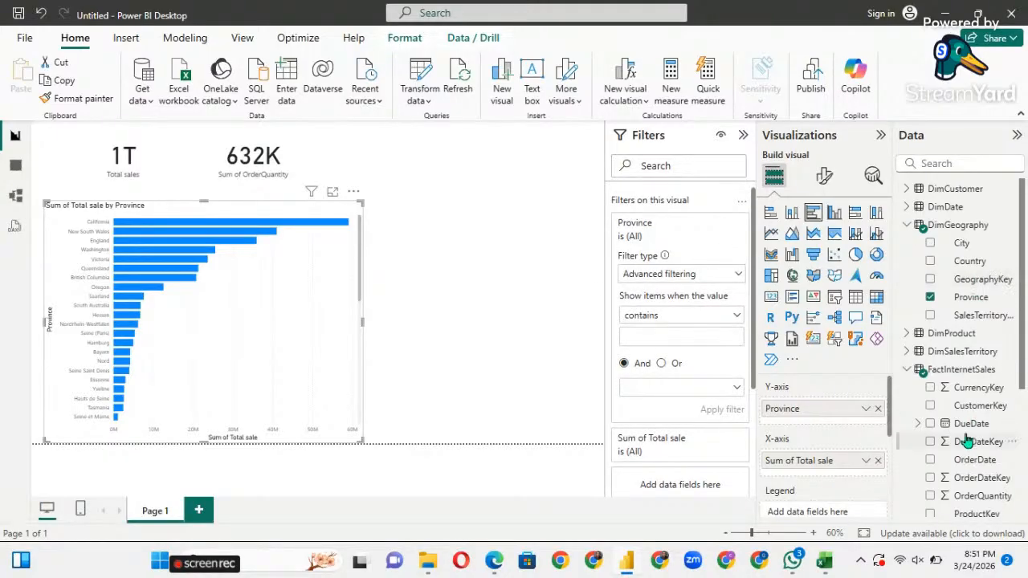
drag(966, 303, 690, 472)
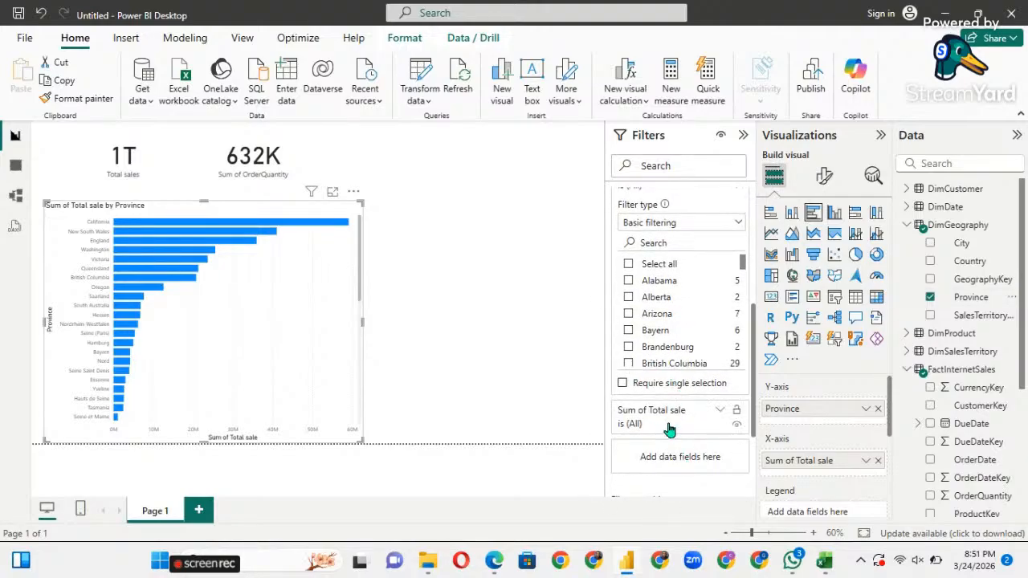
scroll(678, 379, up, 1)
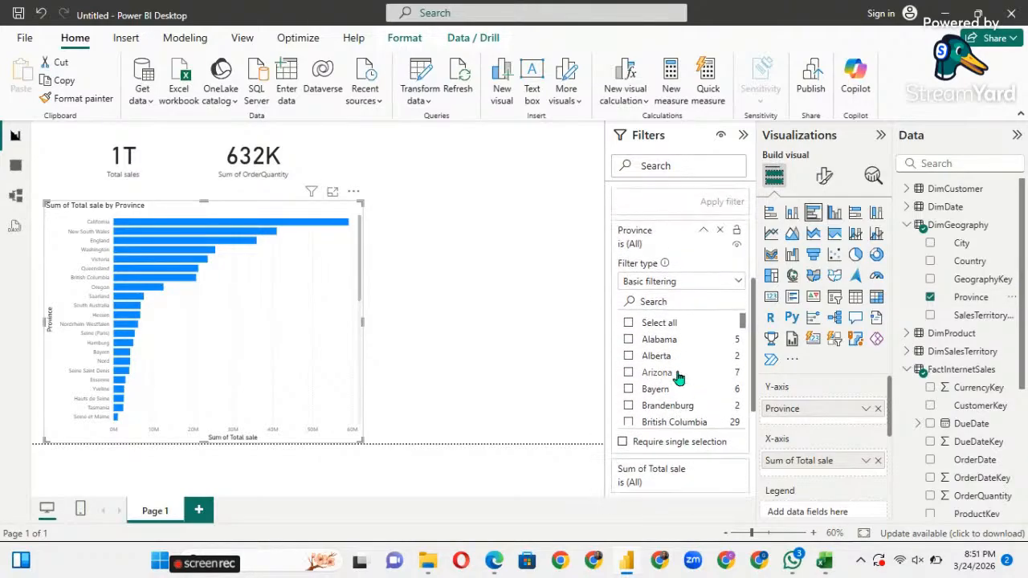
Set the new Province filter to Top N showing the top 5 items.
click(738, 291)
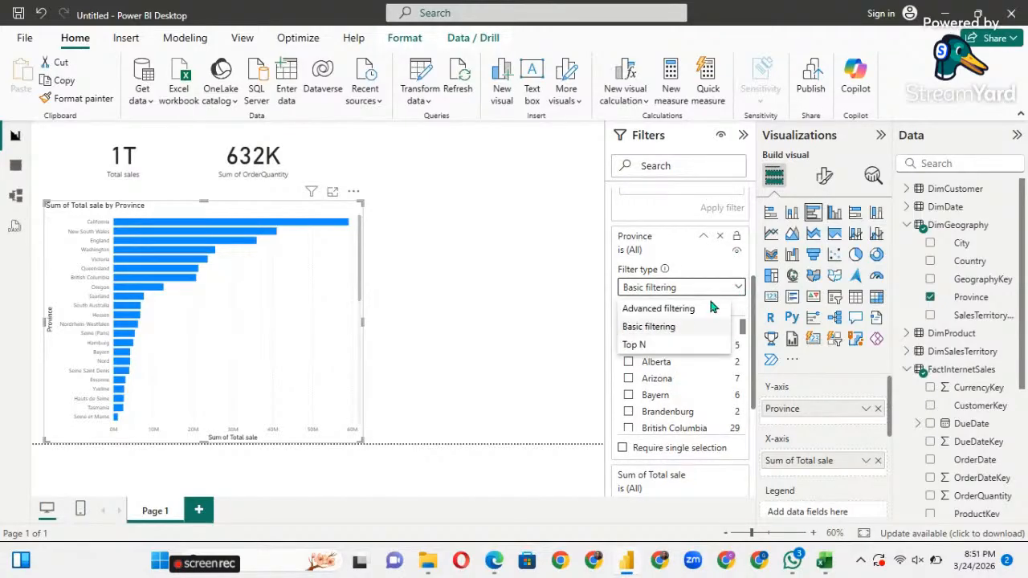
click(635, 345)
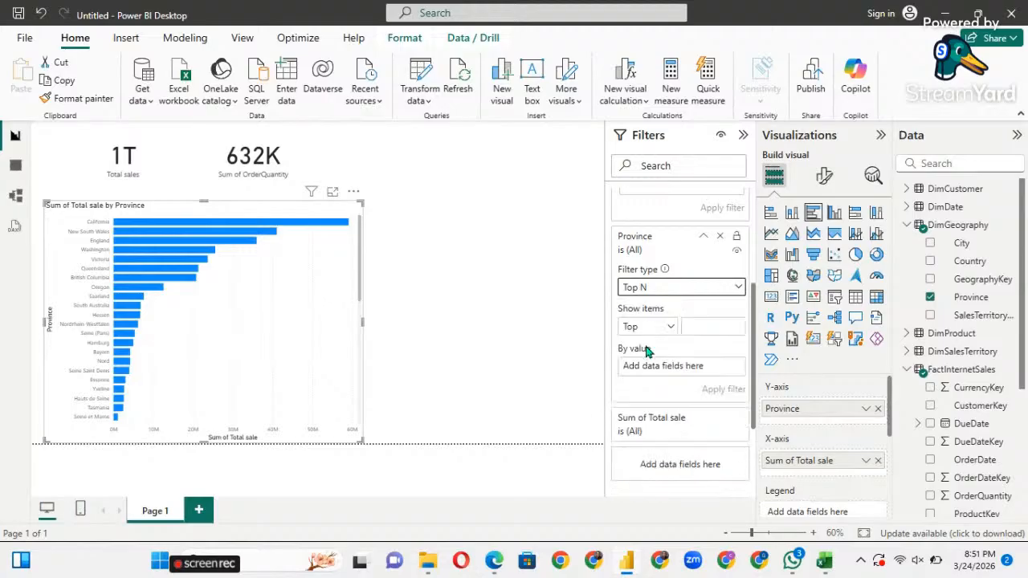
click(714, 333)
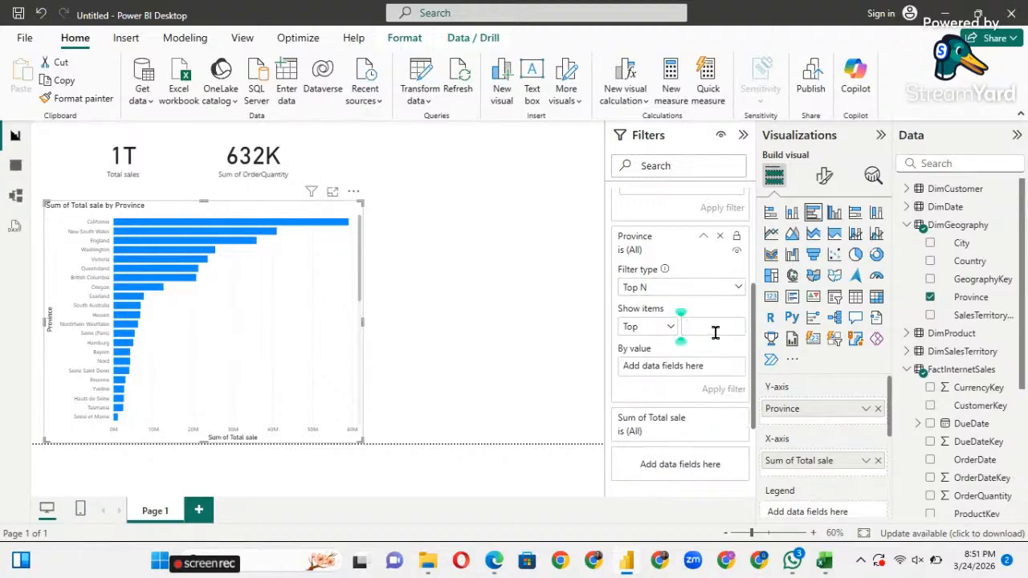
text(5)
Rank the Top 5 by First Province, apply the filter, and widen the bar chart.
scroll(707, 368, up, 3)
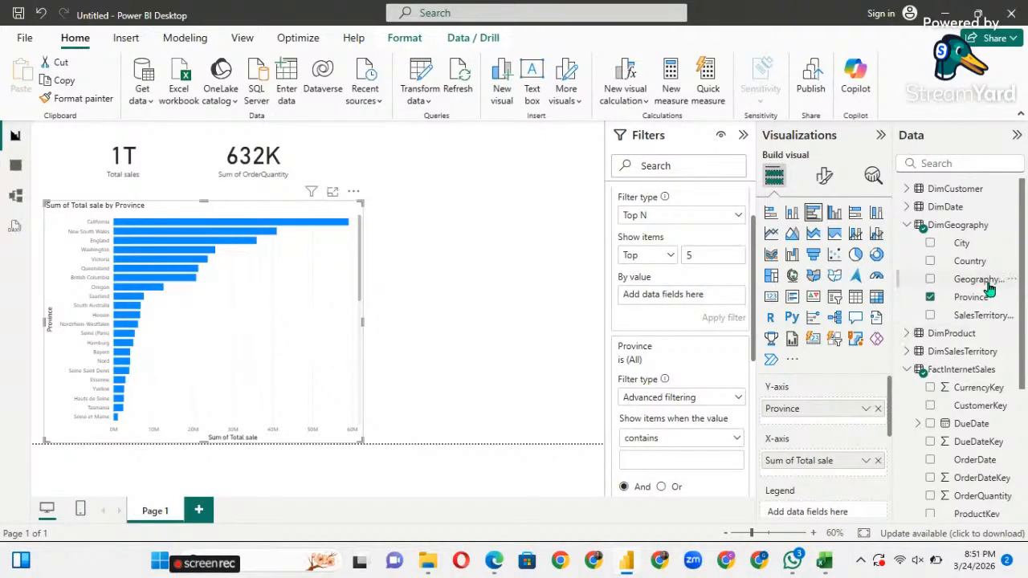
drag(973, 301, 707, 299)
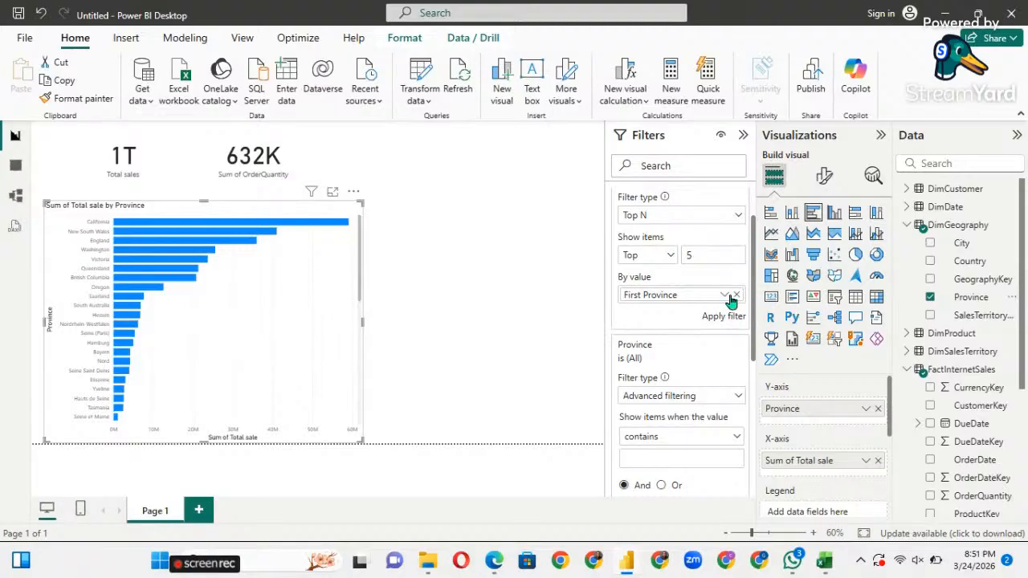
click(725, 295)
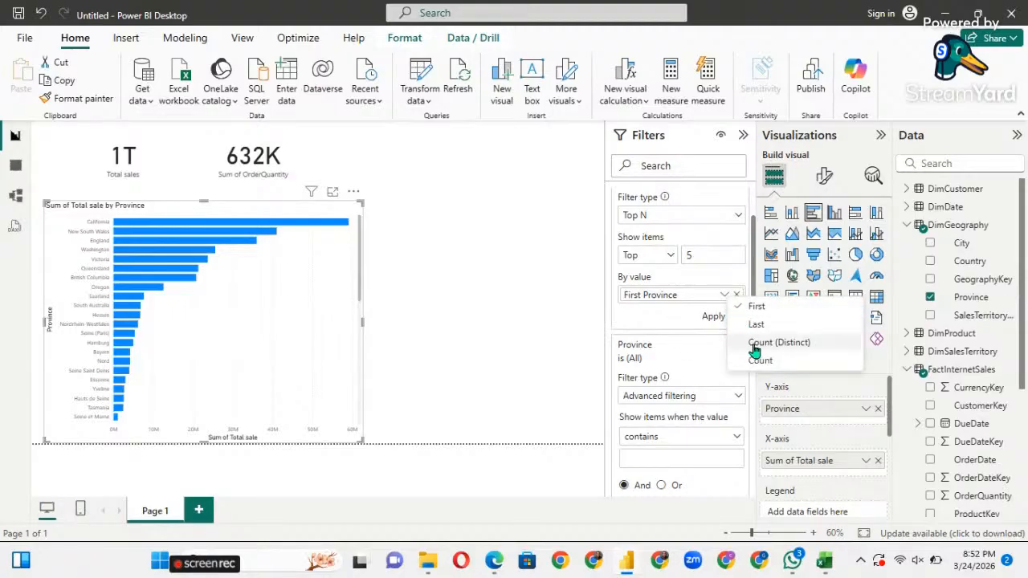
click(666, 302)
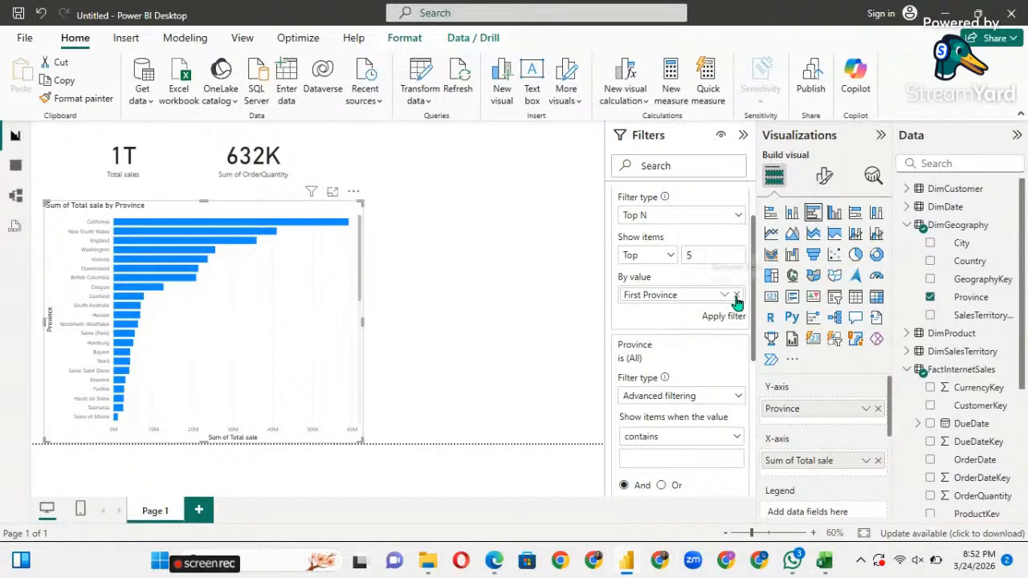
click(736, 295)
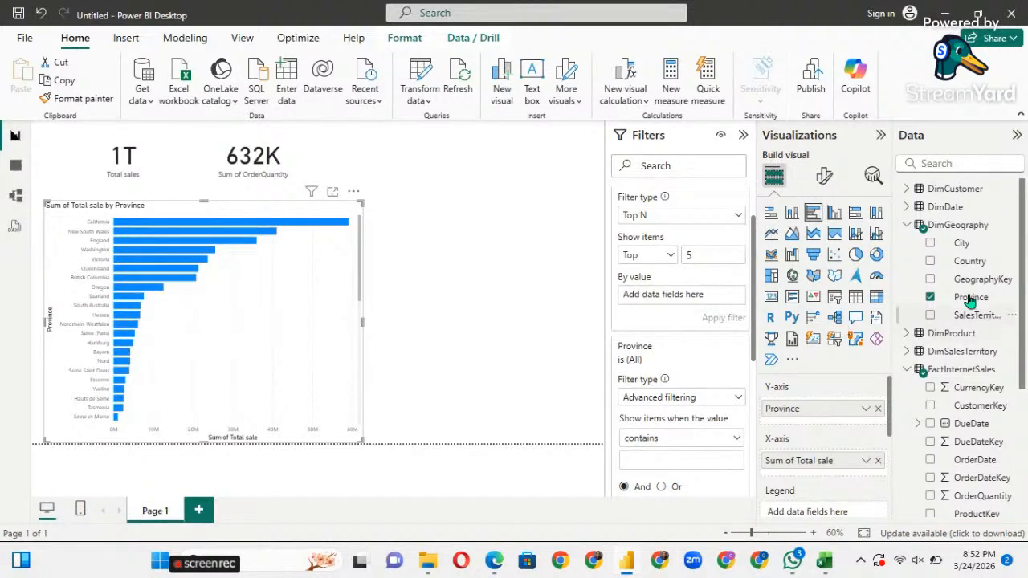
drag(968, 298, 690, 297)
click(713, 317)
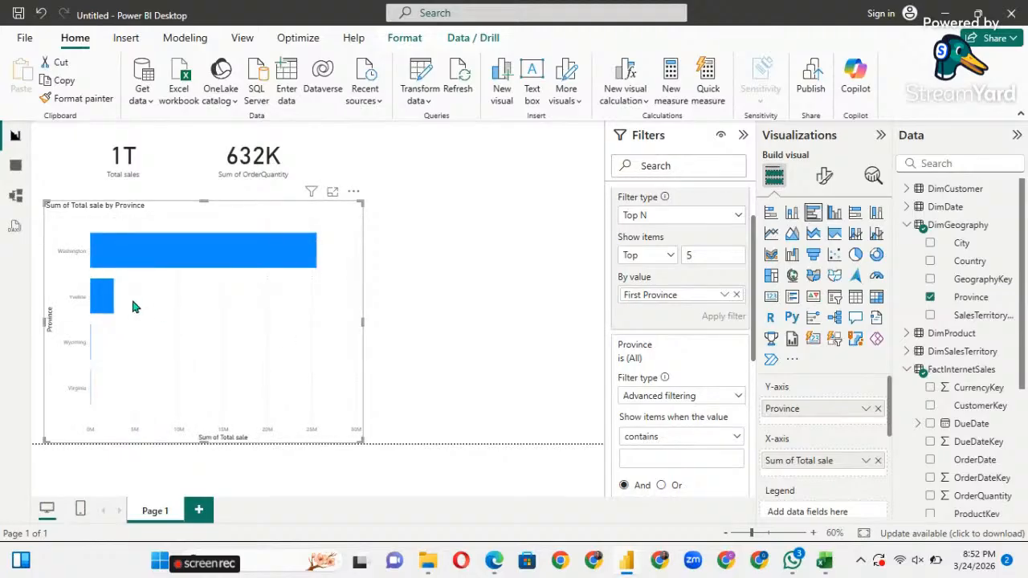
drag(361, 321, 604, 299)
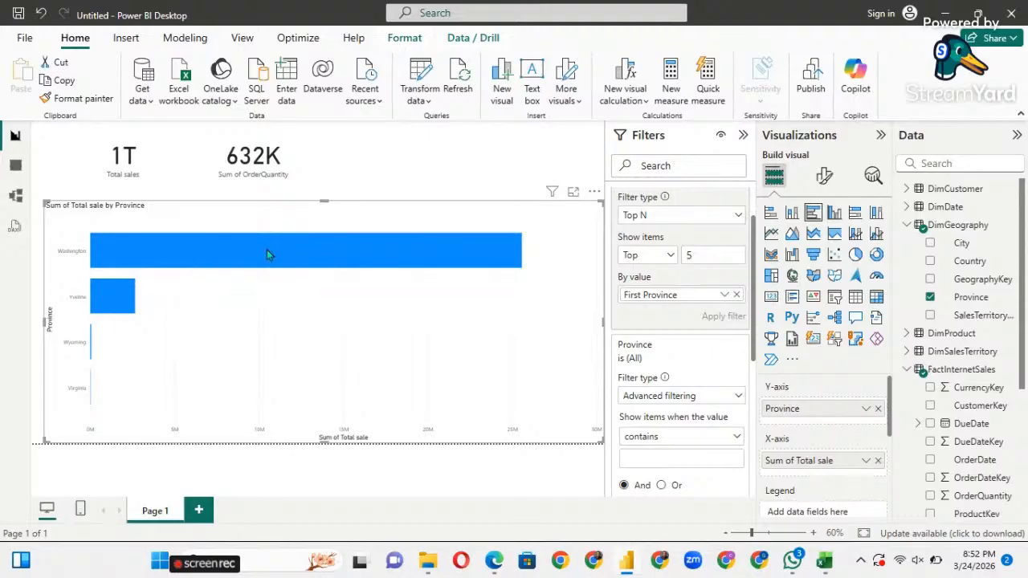
Undo the Top 5 filter, then collapse the Filters and Data panes.
click(42, 18)
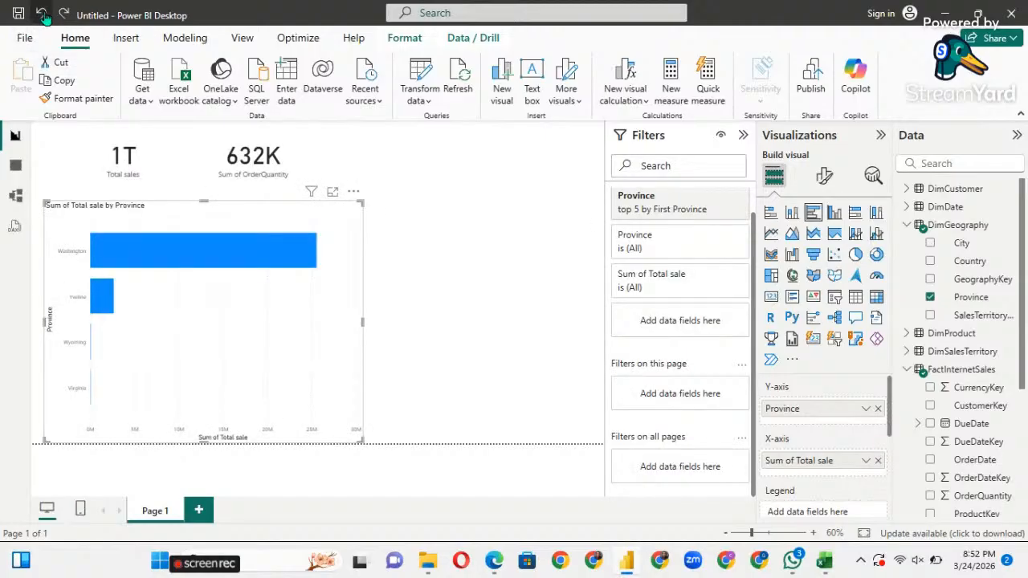
click(43, 18)
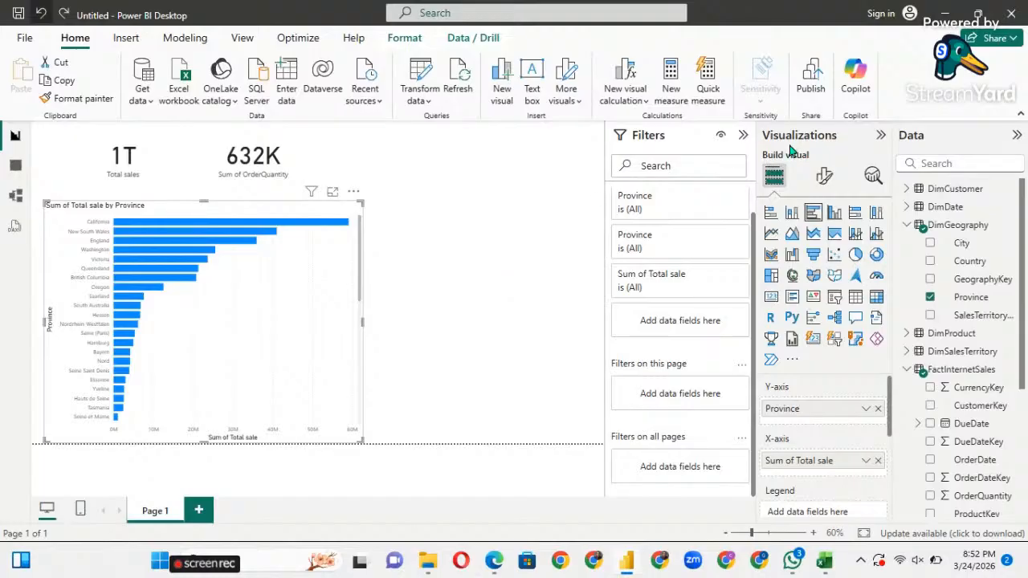
click(744, 138)
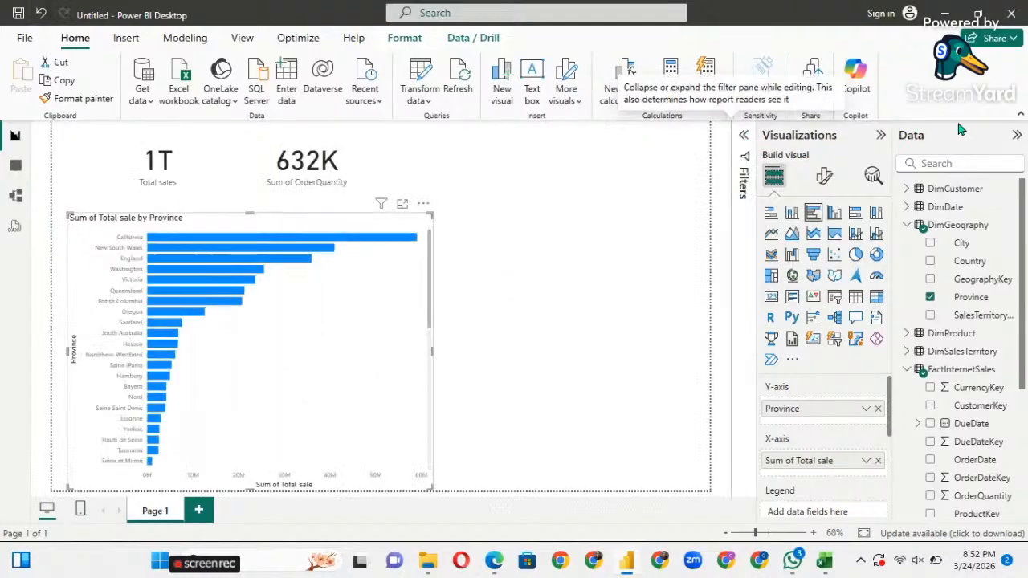
click(1017, 138)
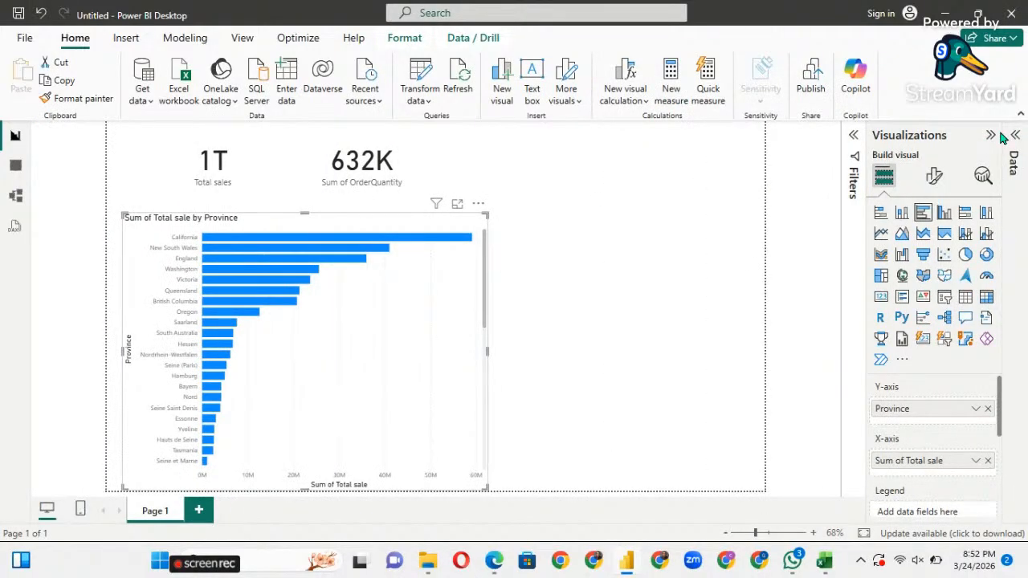
Hide the Visualizations pane and cross-filter the cards by California, New South Wales and Victoria bars.
click(990, 135)
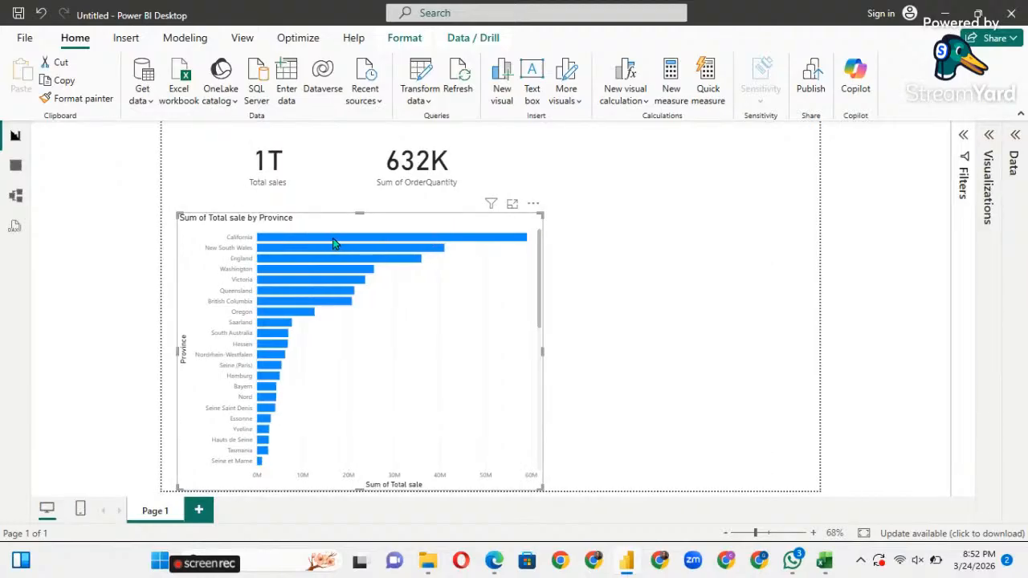
mouse_move(328, 258)
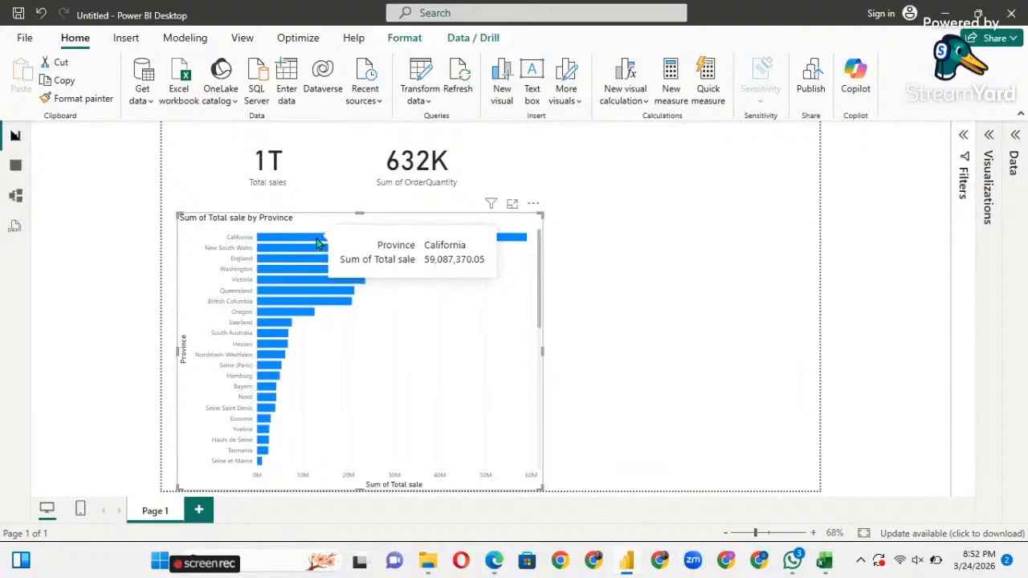
click(317, 244)
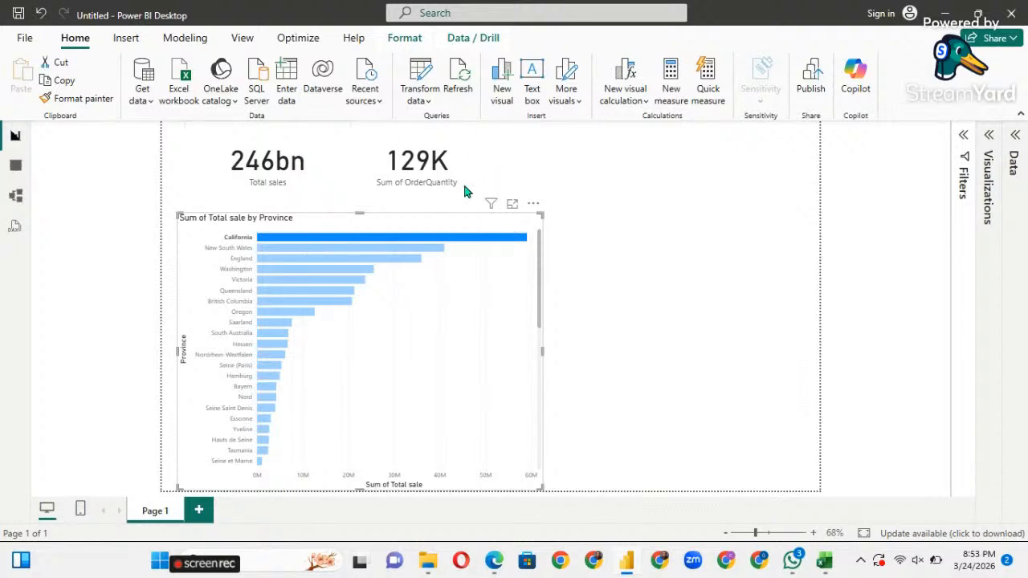
click(293, 249)
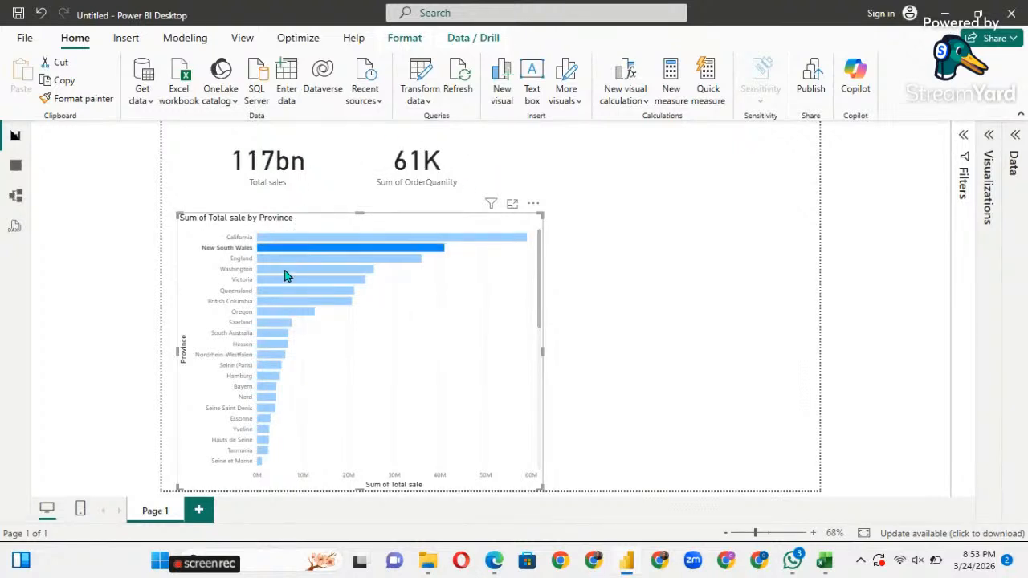
click(282, 280)
click(281, 313)
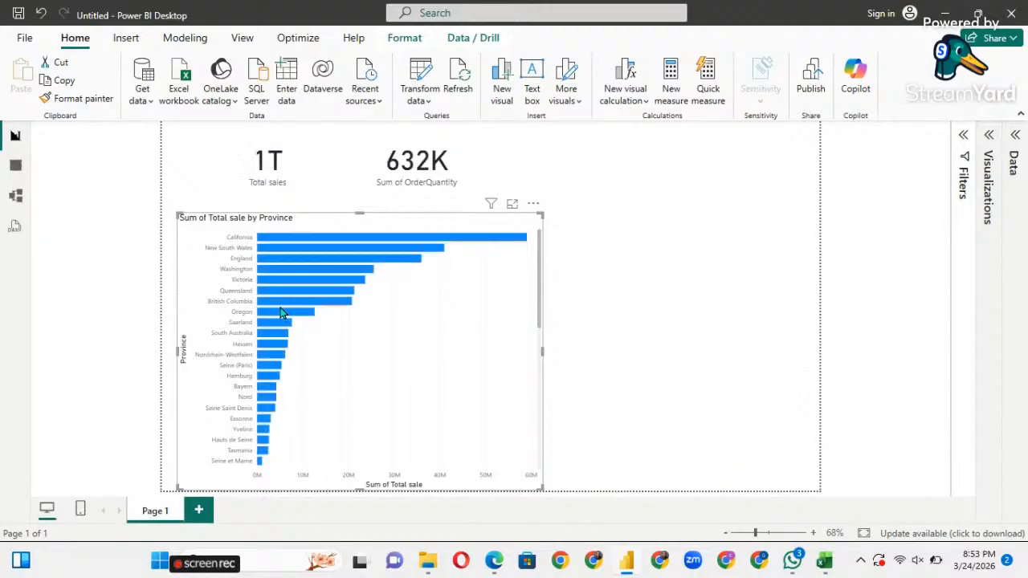
Cross-filter by South Australia, clear the selection, and make the bar chart narrower.
click(276, 335)
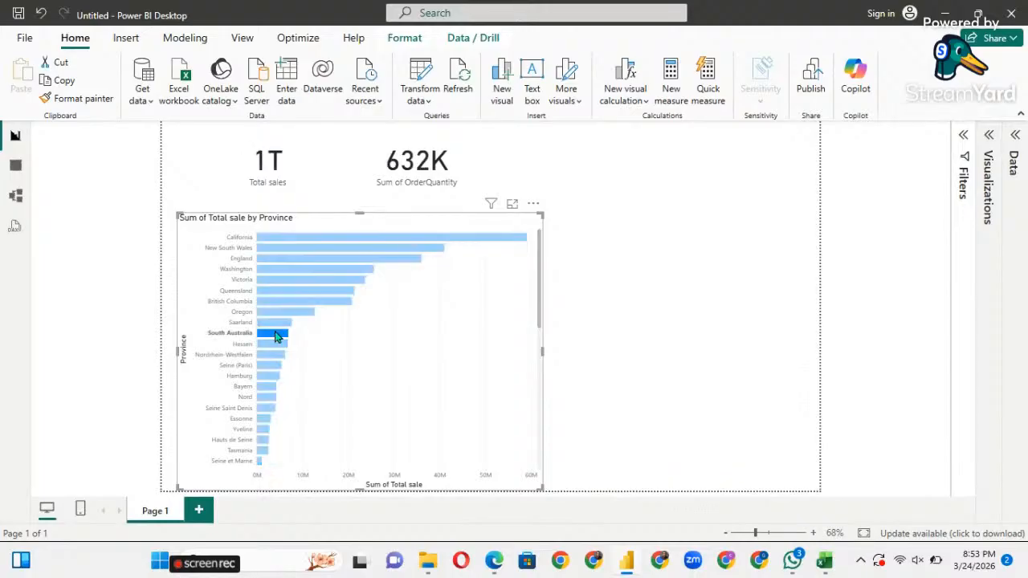
click(374, 336)
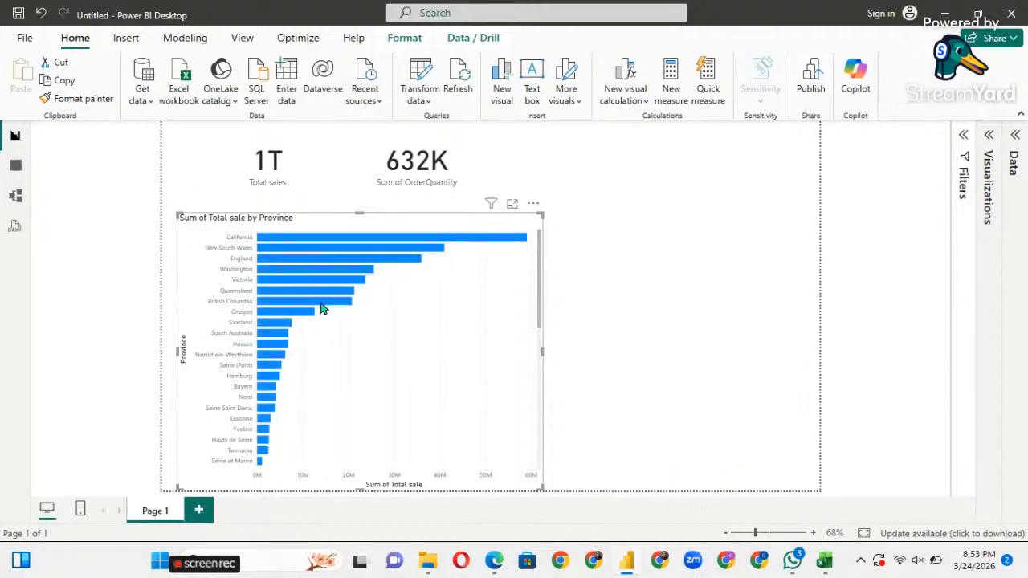
drag(543, 352, 456, 340)
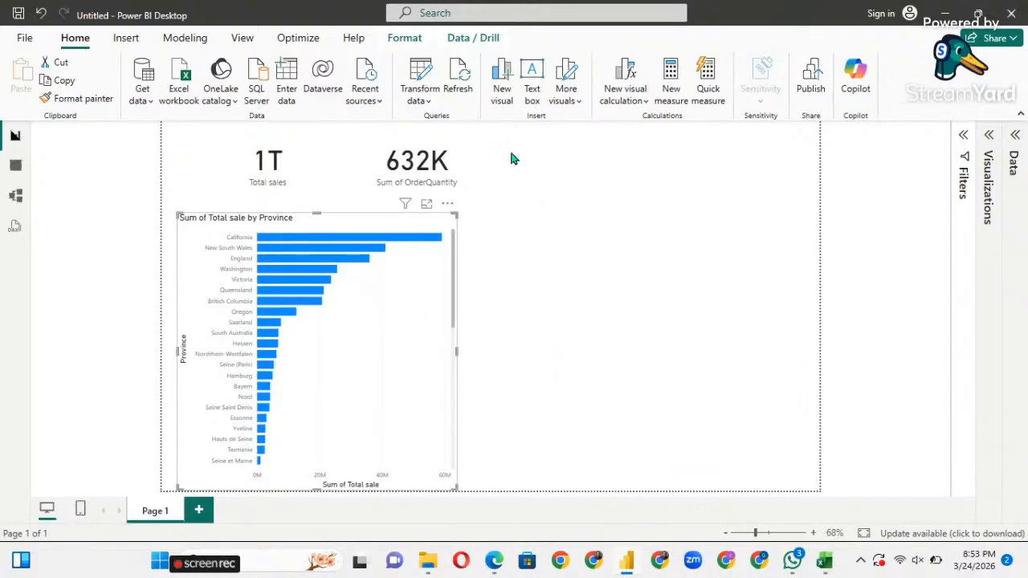
Restore the side panes and turn on data labels and the zoom slider for the bar chart.
click(989, 136)
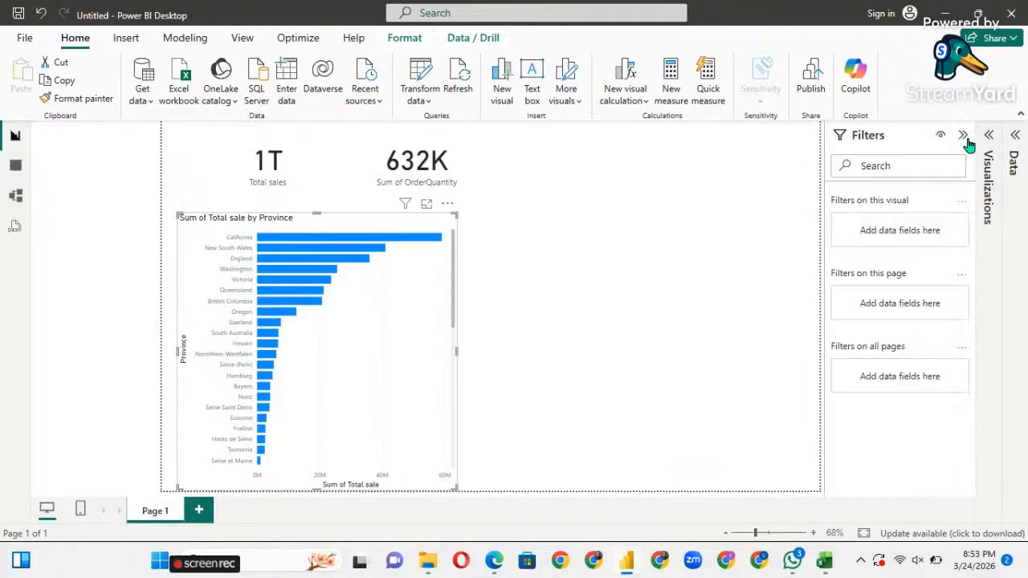
click(990, 138)
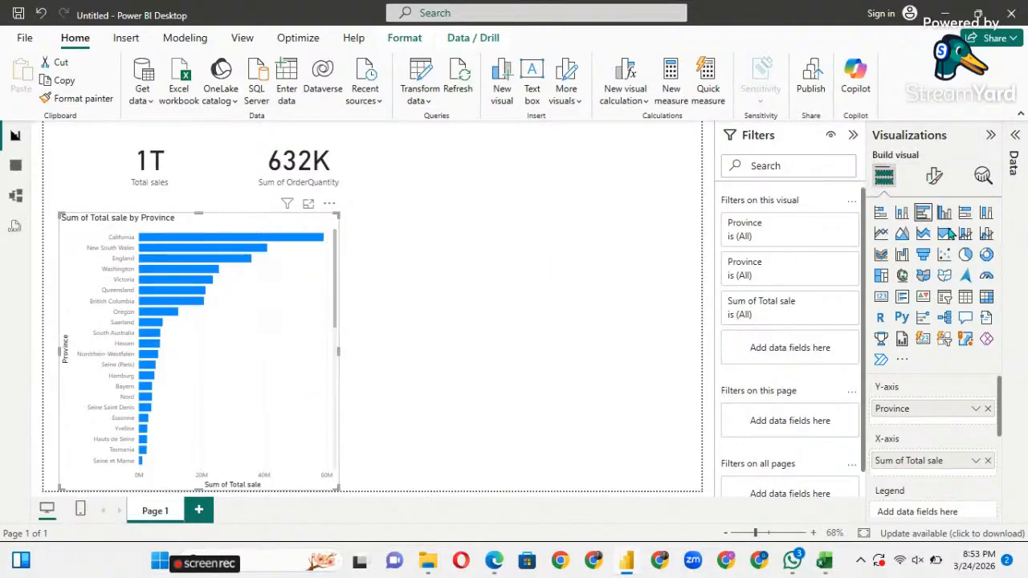
click(933, 180)
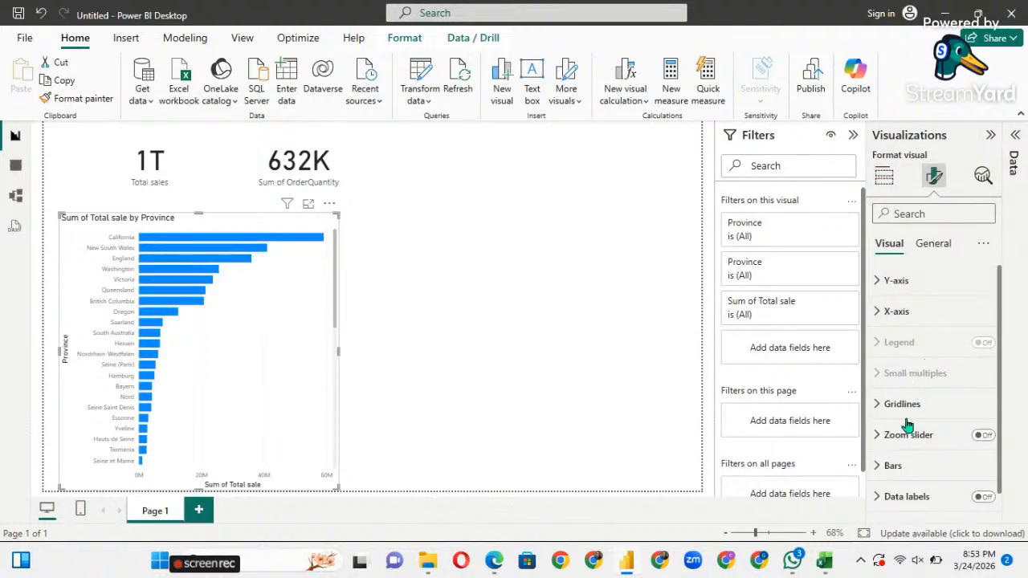
scroll(923, 406, down, 1)
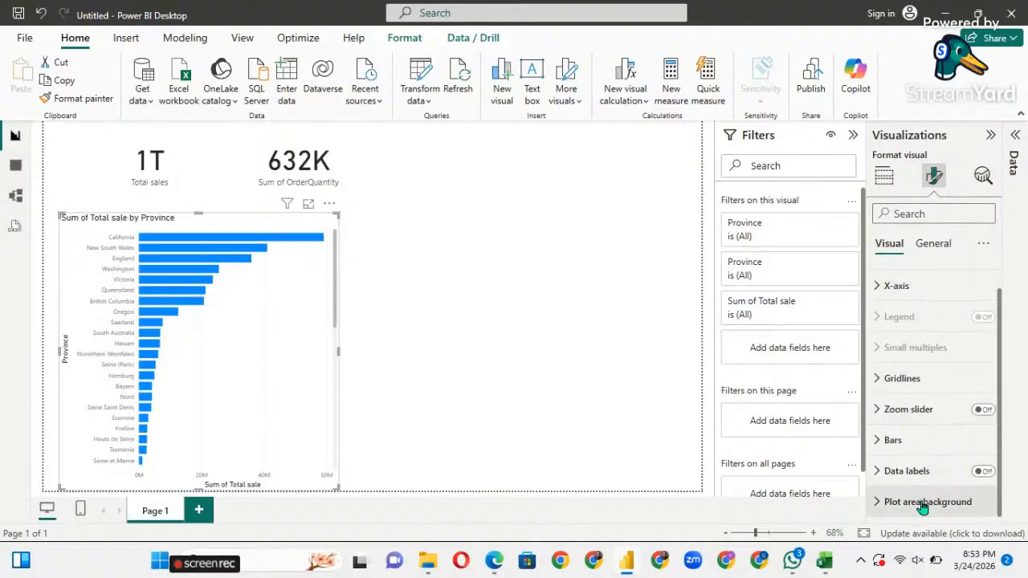
click(982, 472)
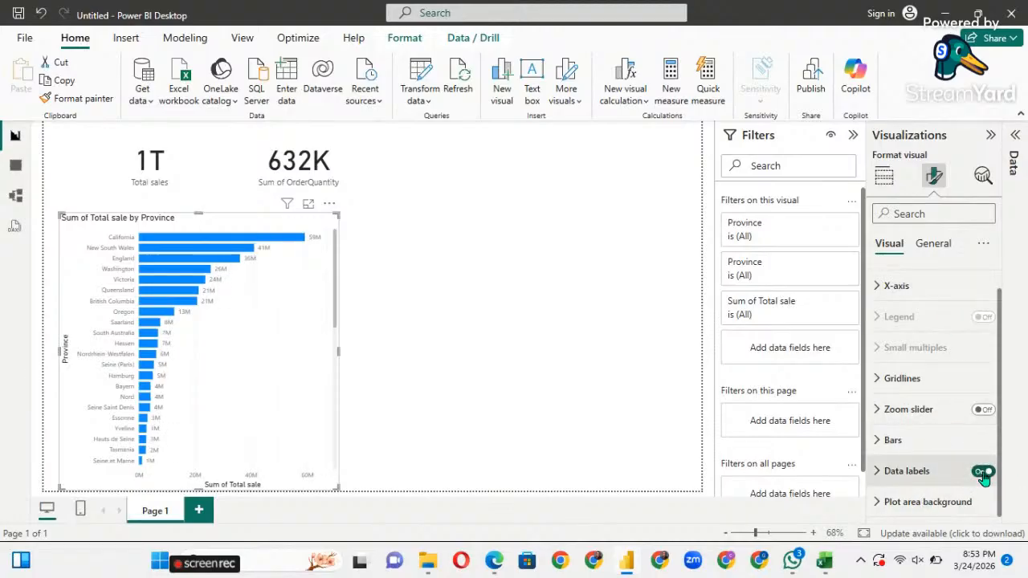
click(981, 411)
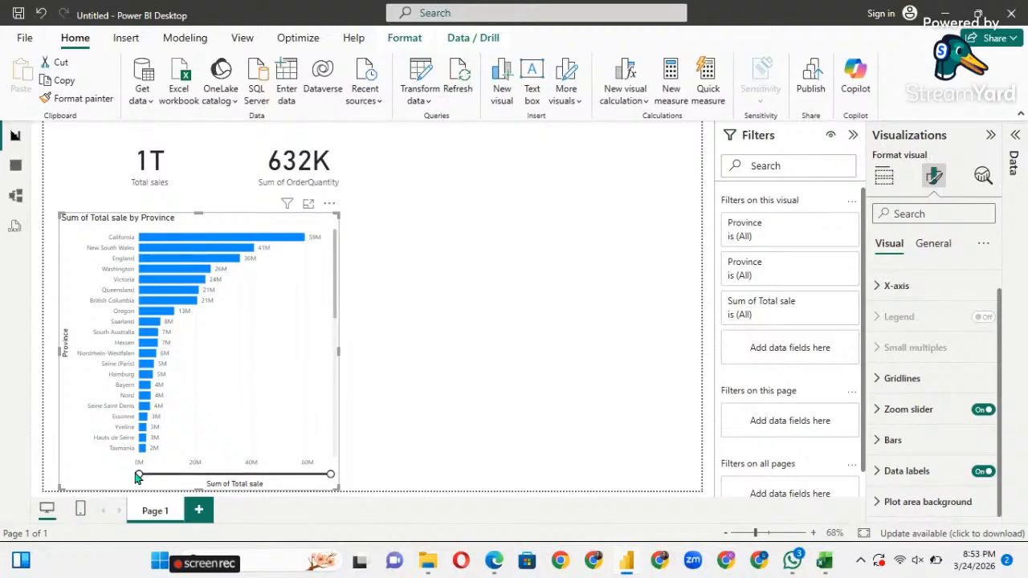
Try the zoom slider handles, leaving it at 0M–60M, and open General format settings.
drag(136, 474, 199, 486)
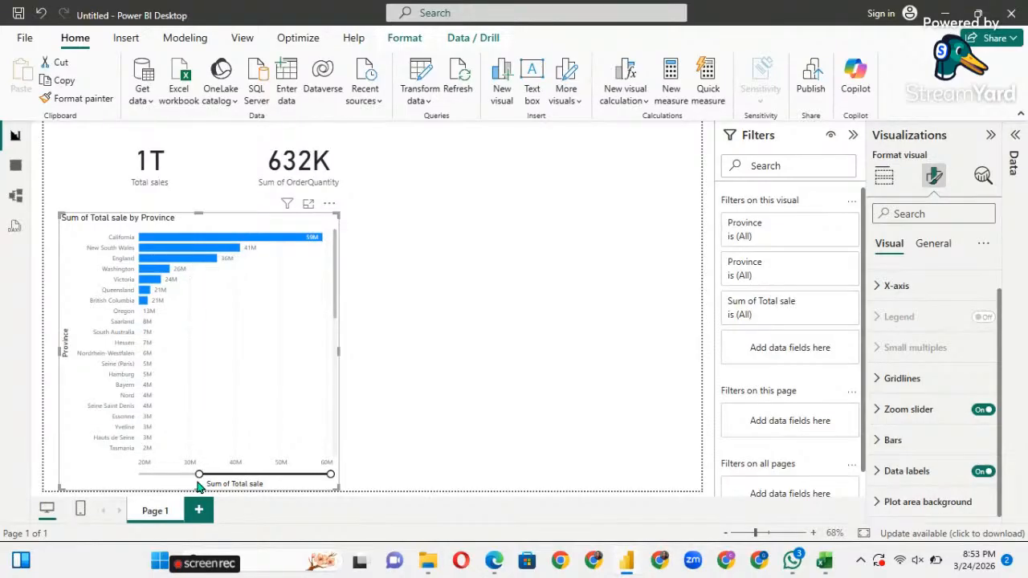
drag(200, 475, 206, 477)
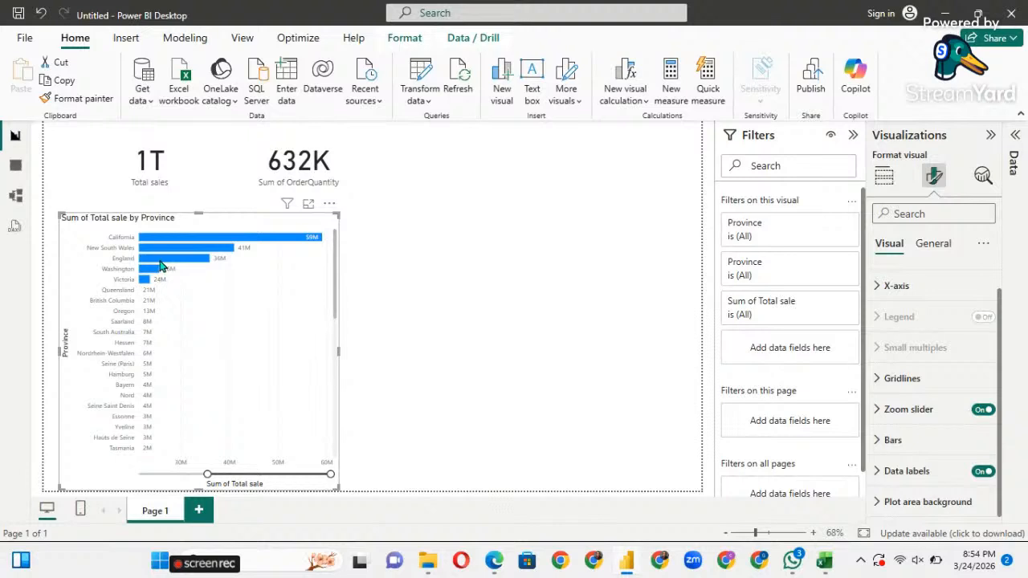
drag(204, 478, 146, 474)
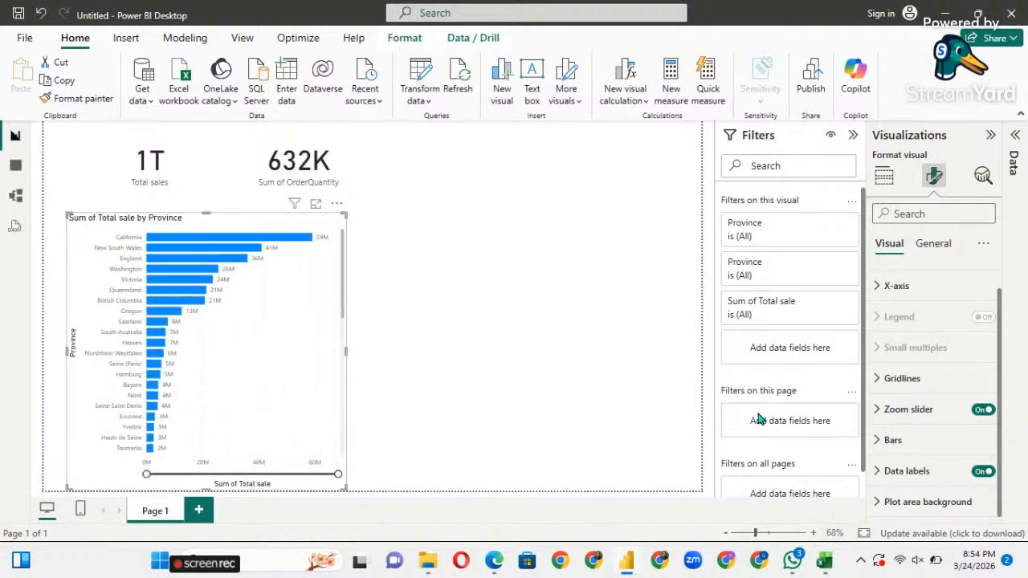
click(933, 245)
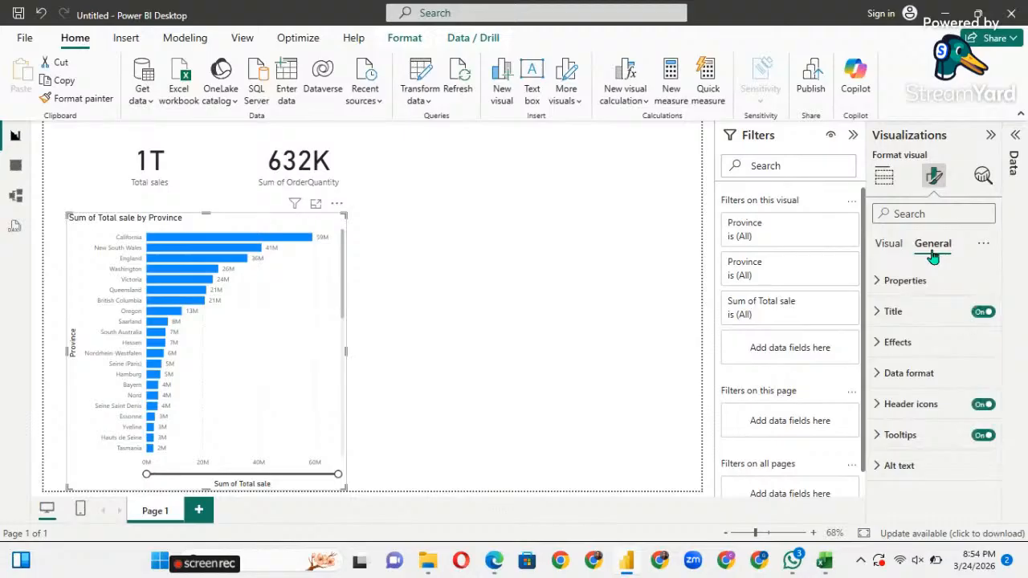
Toggle the chart title off and back on, then edit the title text to remove 'Sum of'.
click(984, 313)
click(984, 313)
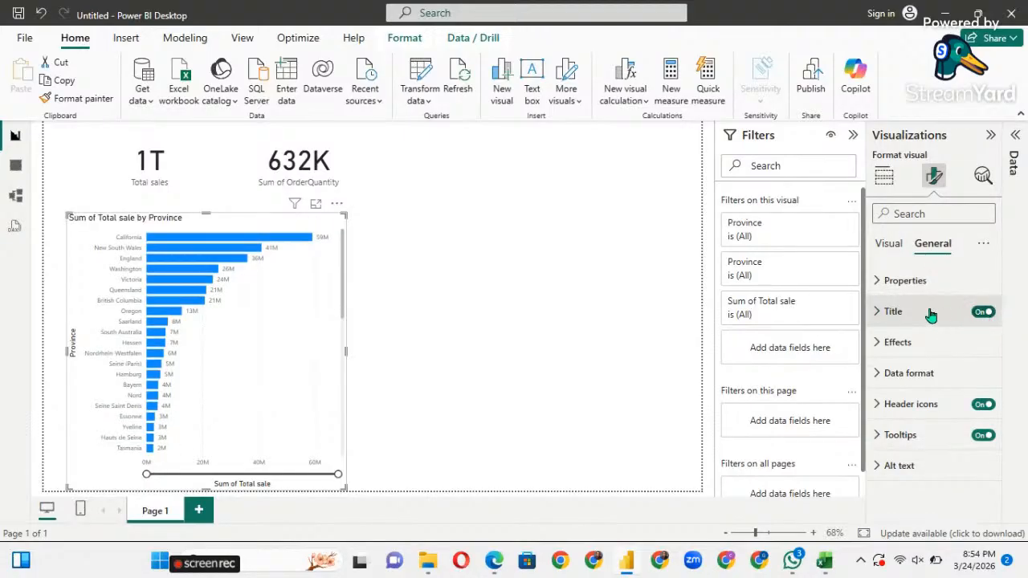
click(879, 315)
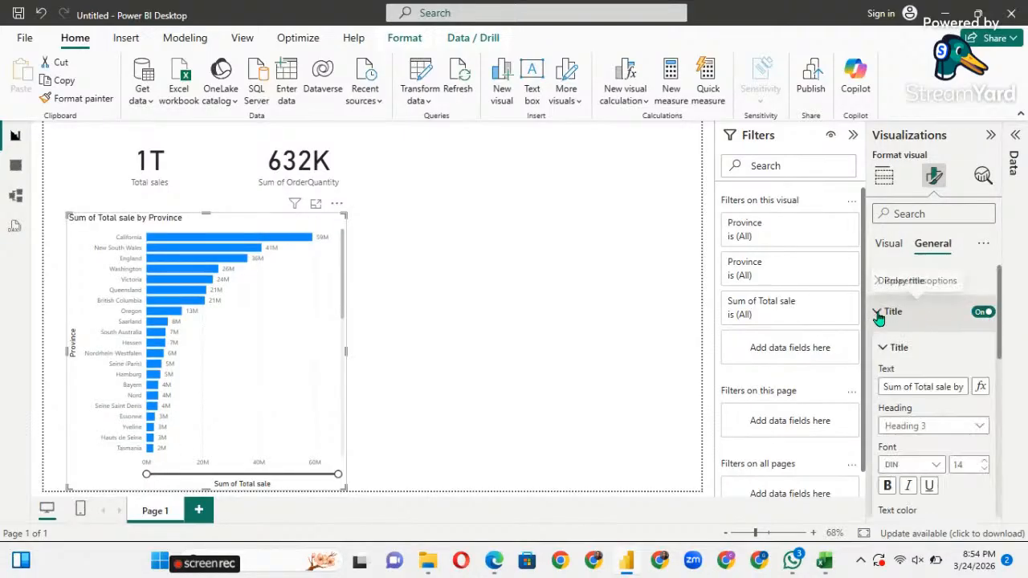
click(932, 388)
click(912, 388)
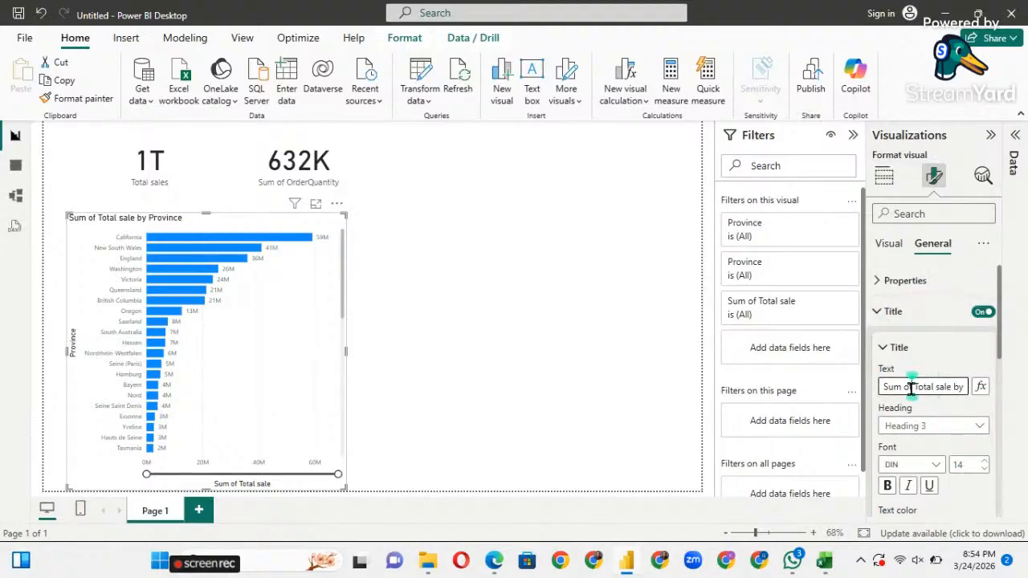
key(BackSpace)
key(BackSpace)
key(BackSpace)
key(BackSpace)
key(BackSpace)
key(BackSpace)
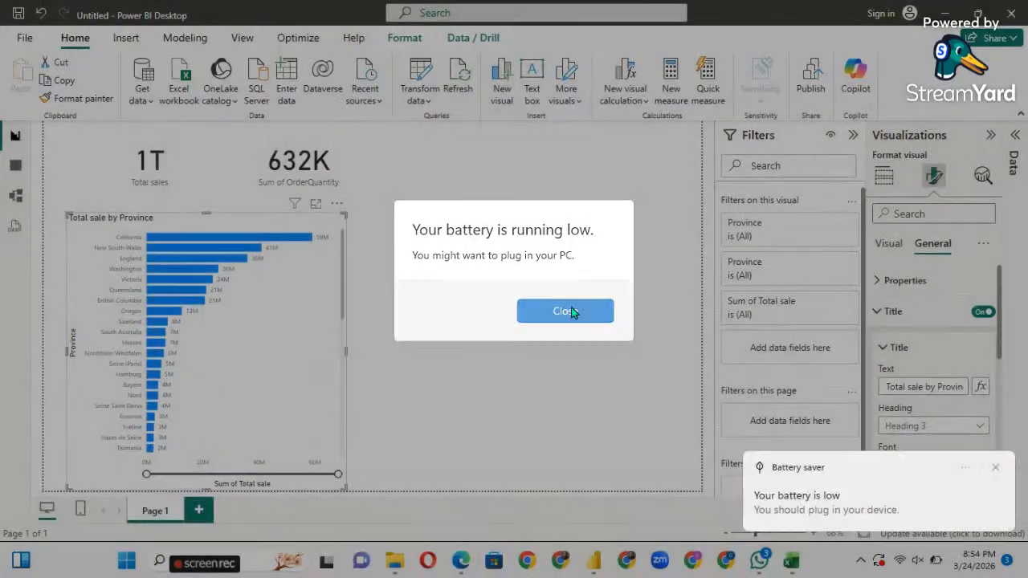
Dismiss the low-battery warnings and return to the chart's Visual format settings.
click(571, 311)
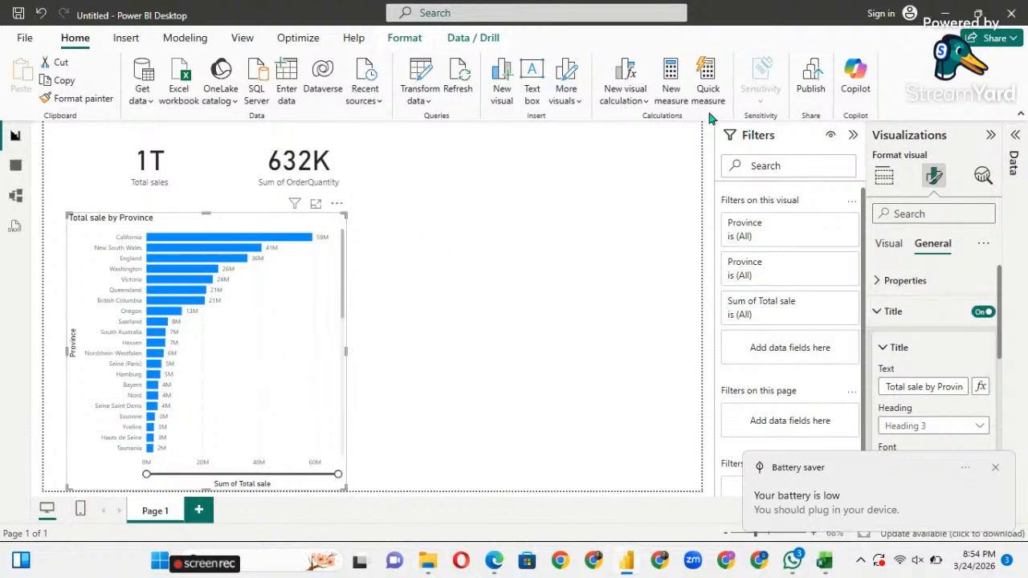
click(886, 245)
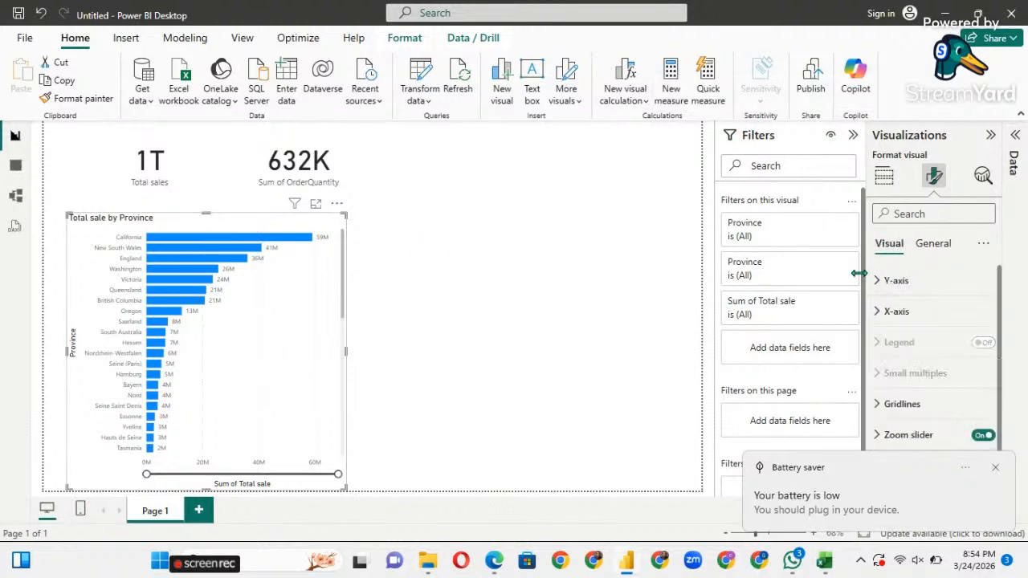
click(994, 467)
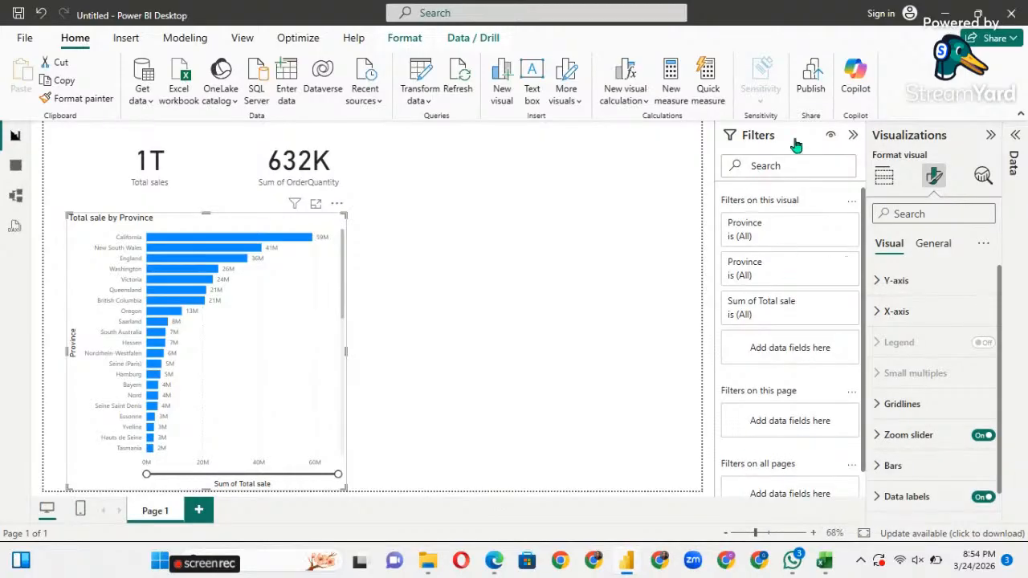
Search the fields for 'prof' and drop Profit onto the canvas as a table.
click(1015, 148)
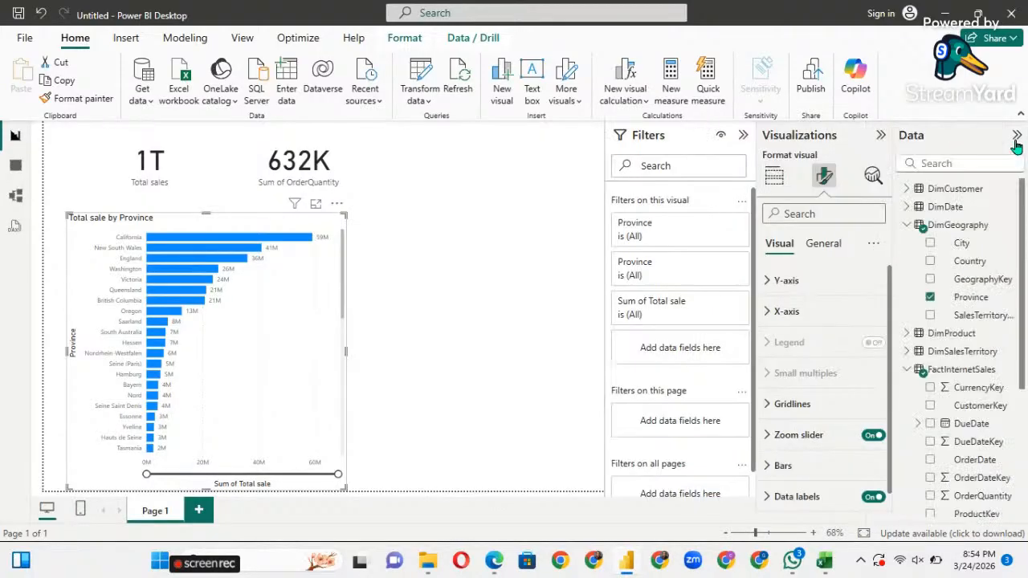
scroll(971, 424, down, 5)
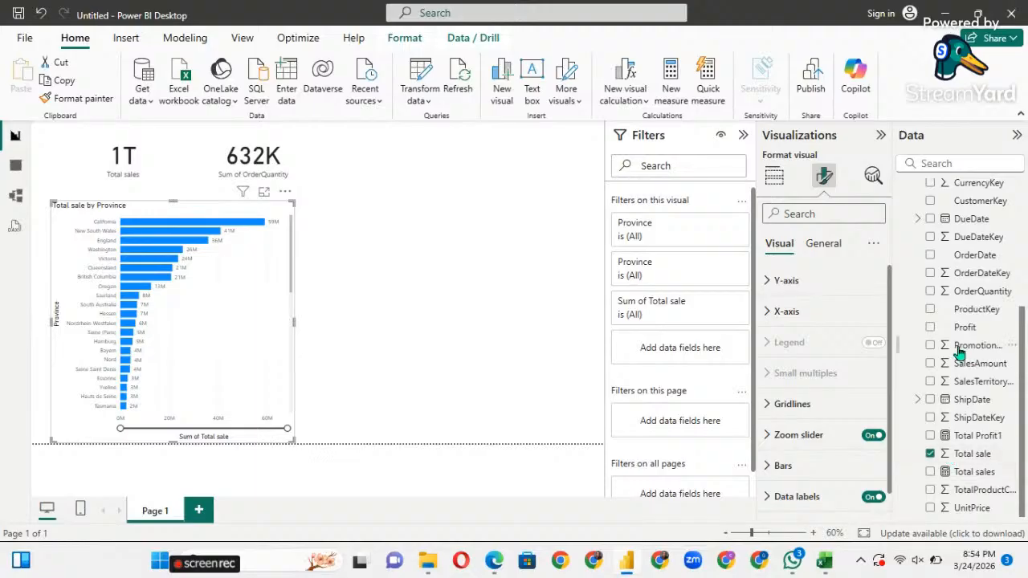
click(968, 163)
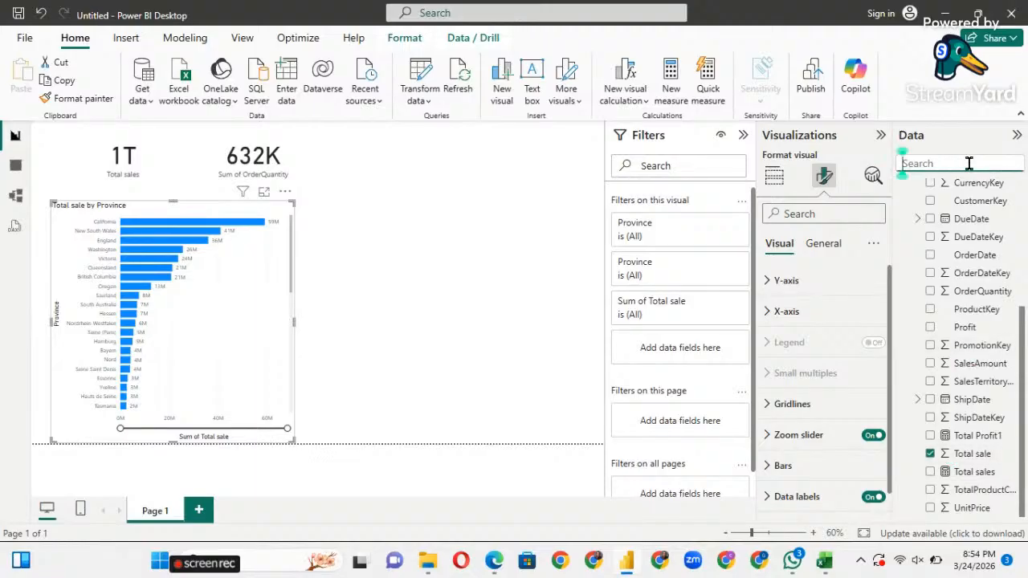
text(pr)
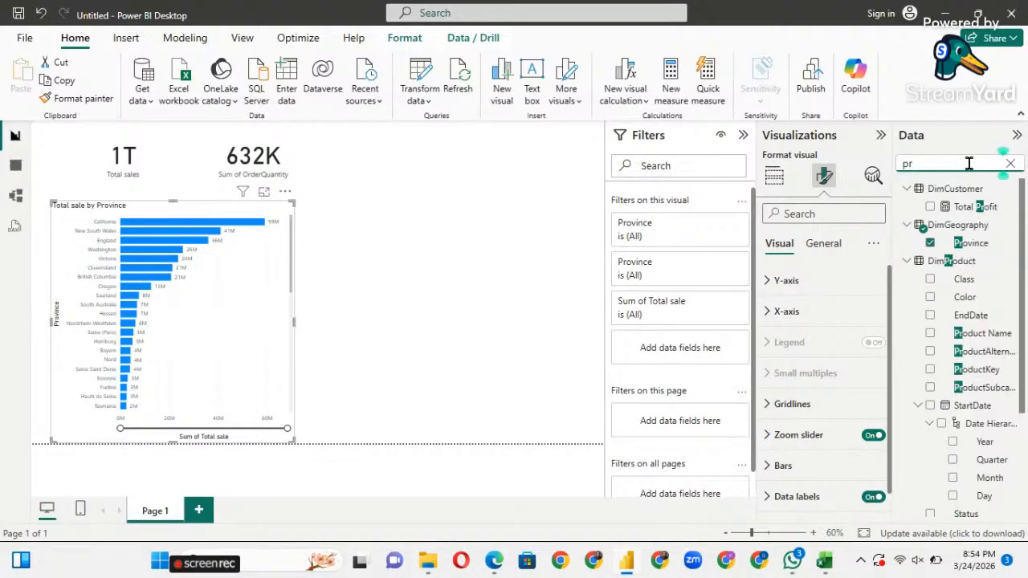
text(of)
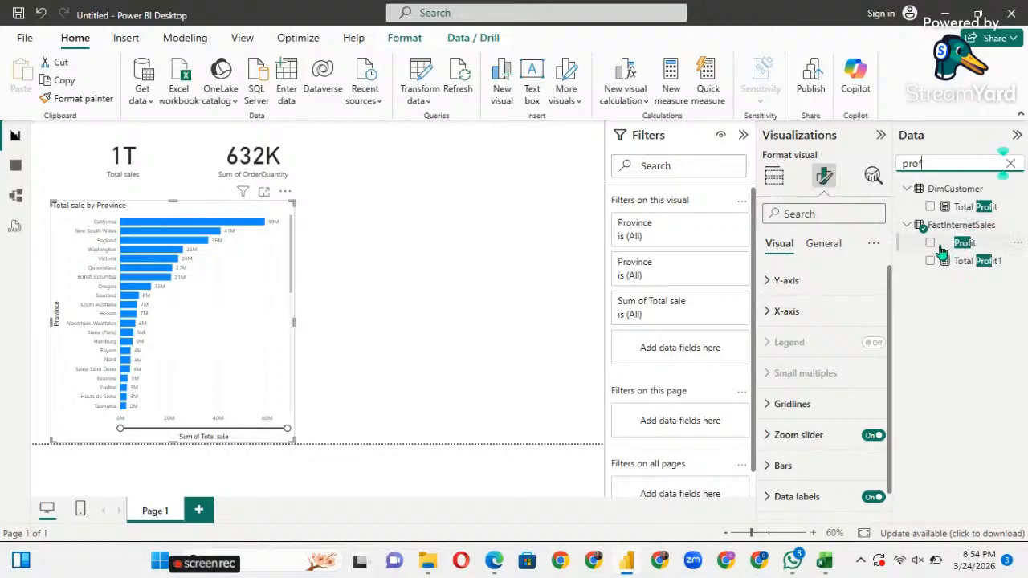
drag(957, 245, 441, 232)
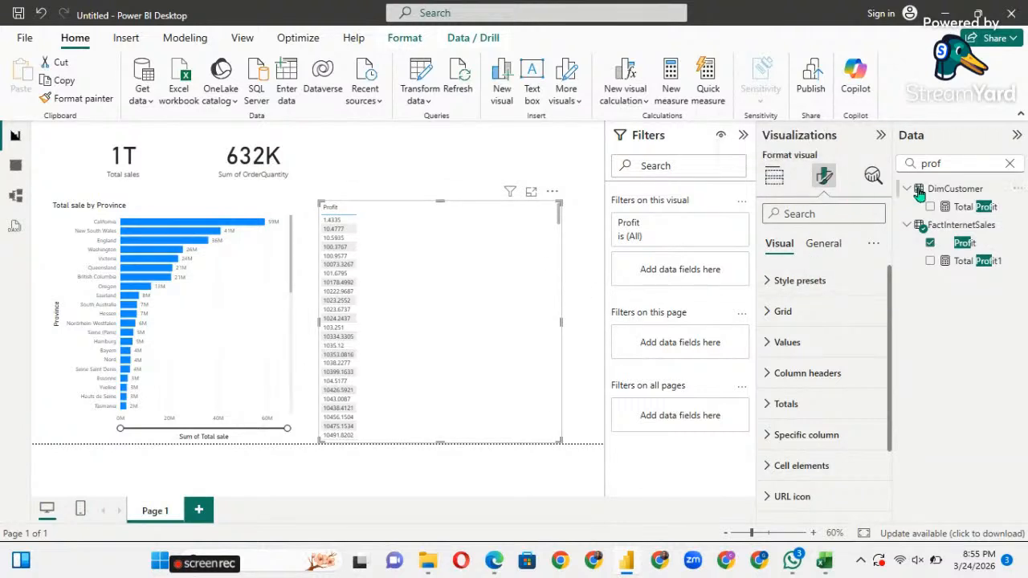
Add Province to the Profit table, try a bar chart, undo it, then remove Province.
click(772, 181)
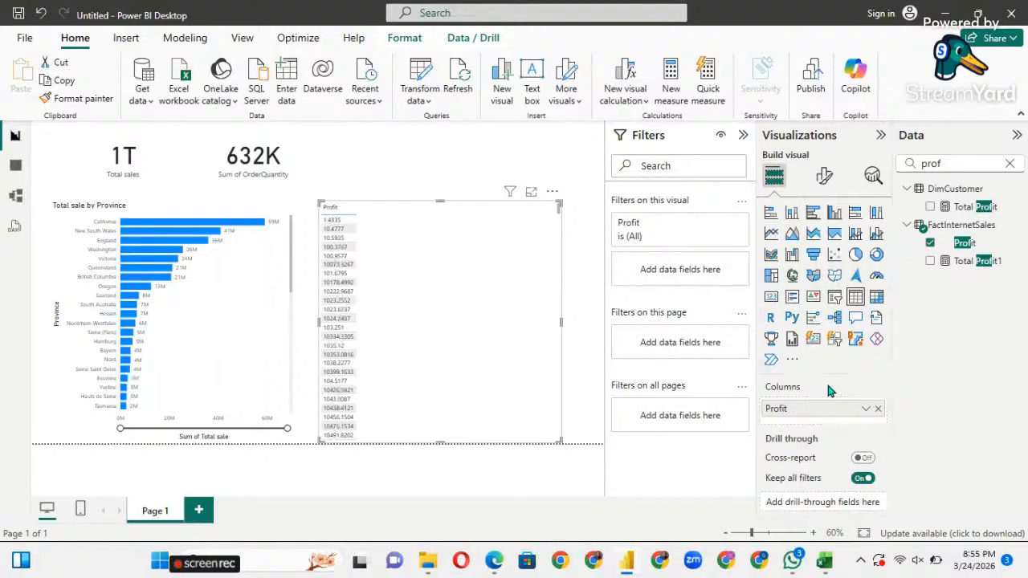
click(1010, 163)
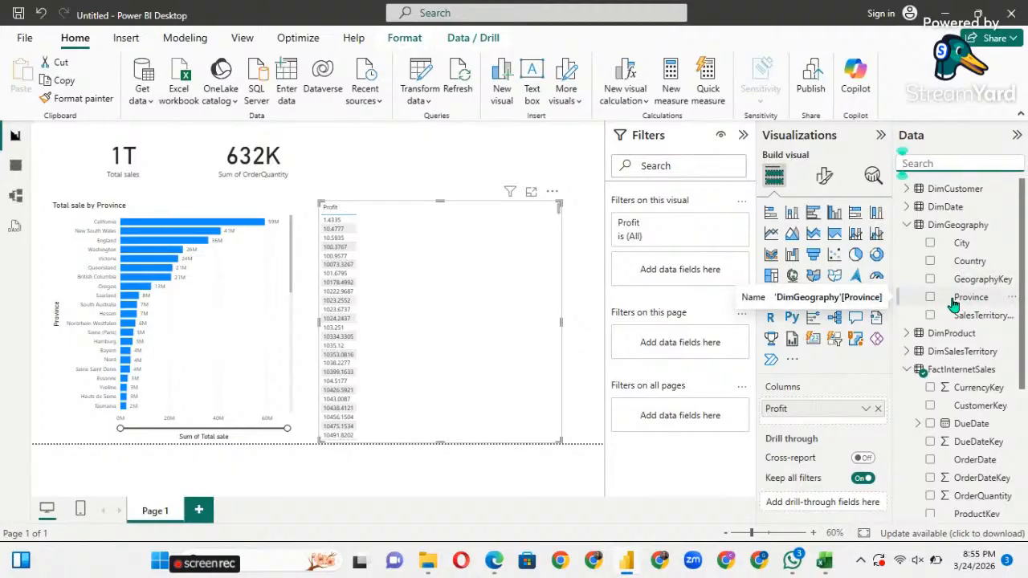
drag(953, 303, 414, 292)
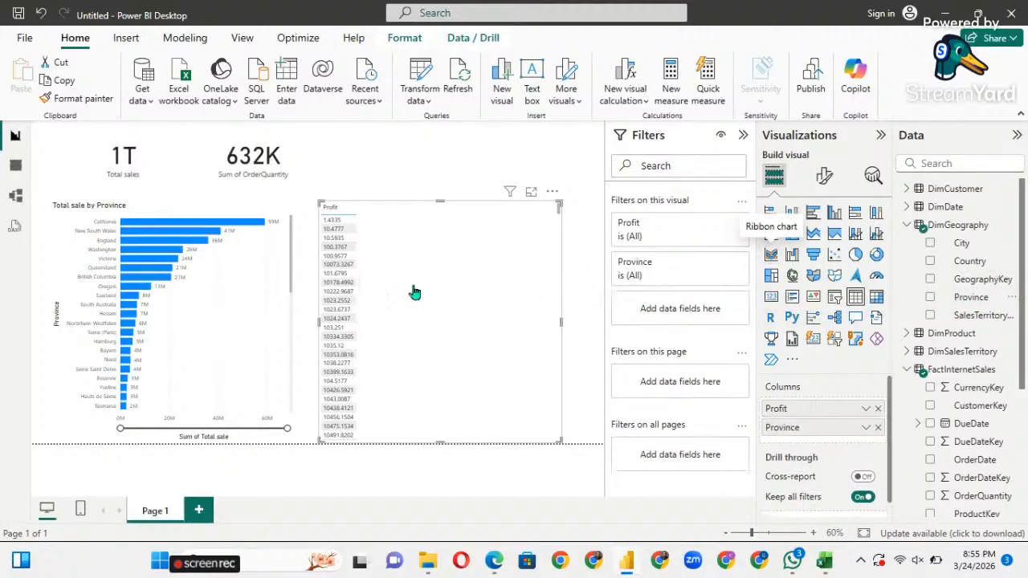
click(812, 212)
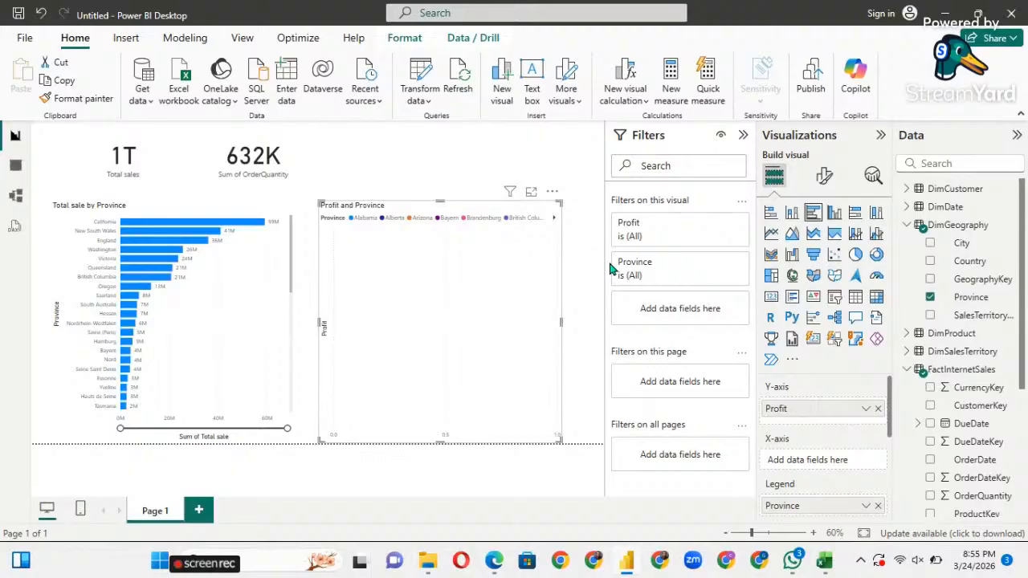
click(41, 14)
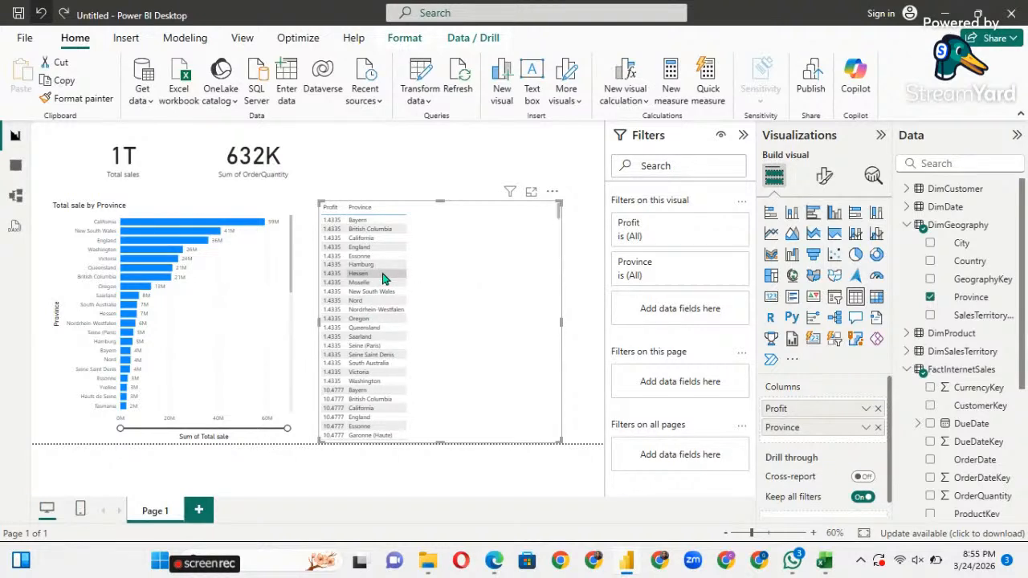
scroll(383, 281, down, 10)
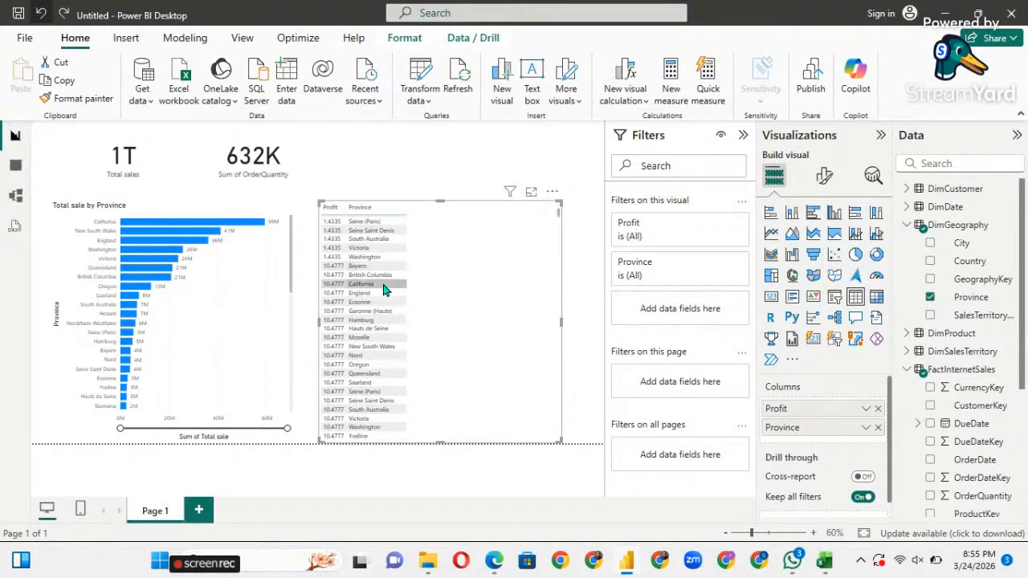
scroll(384, 287, up, 10)
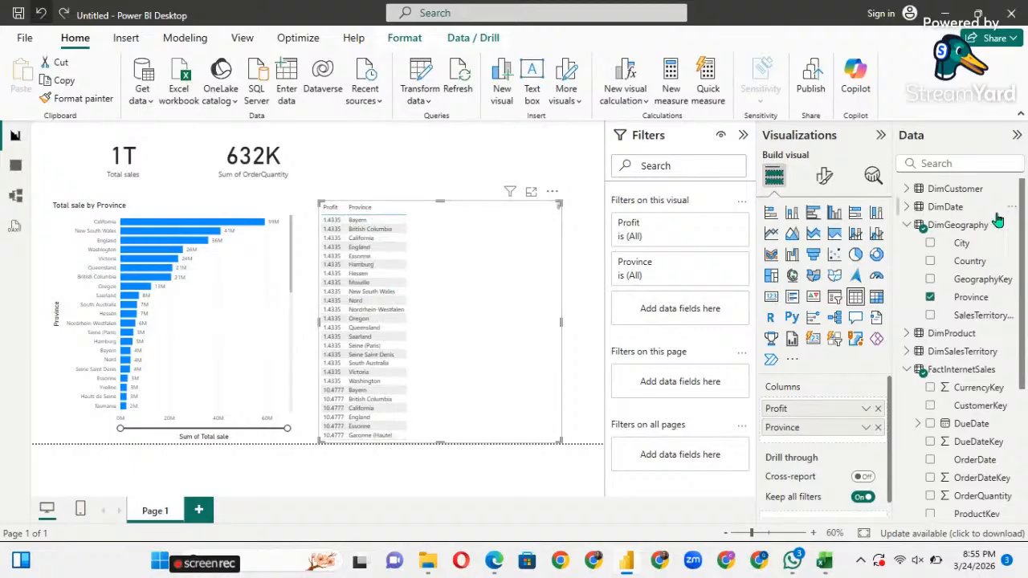
click(930, 298)
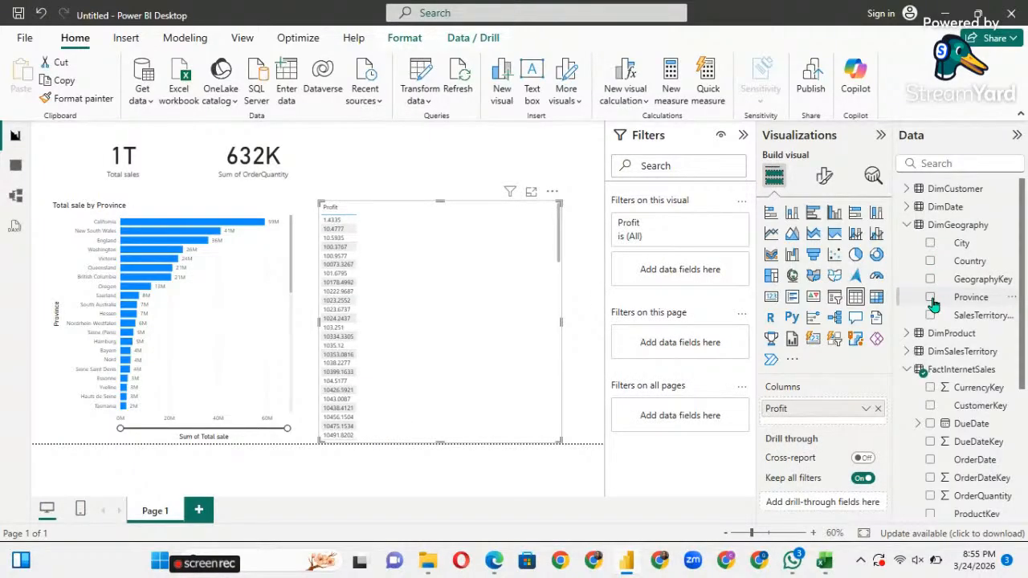
Search the fields for 'cate' and add ProductSubcategoryKey to the Profit table.
scroll(968, 321, down, 5)
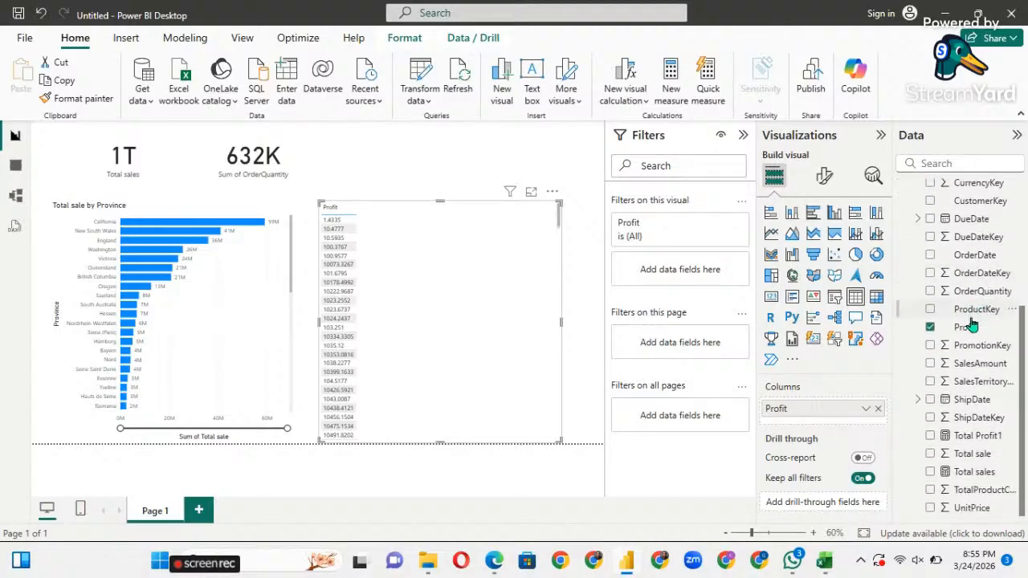
scroll(971, 321, up, 5)
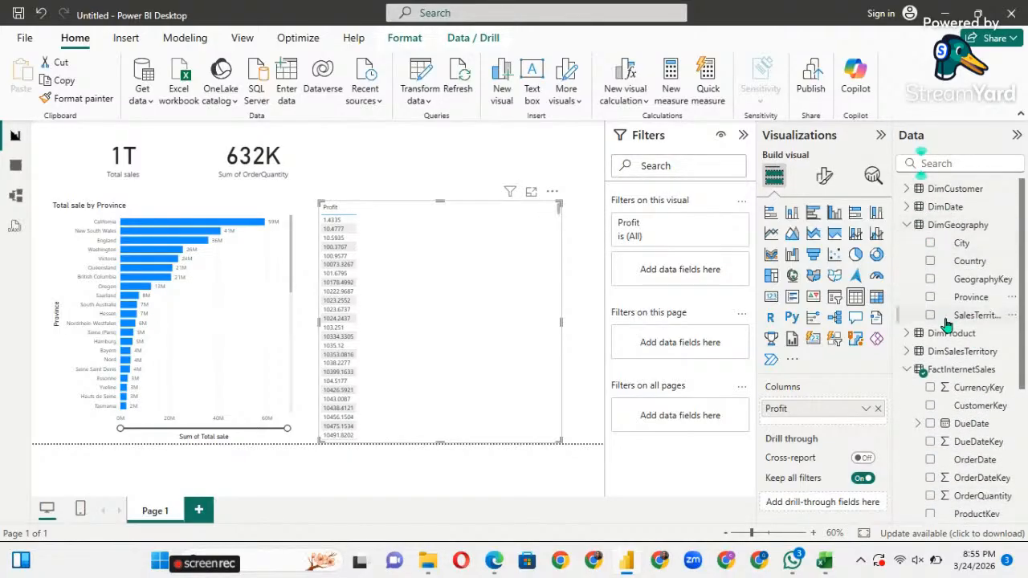
click(908, 353)
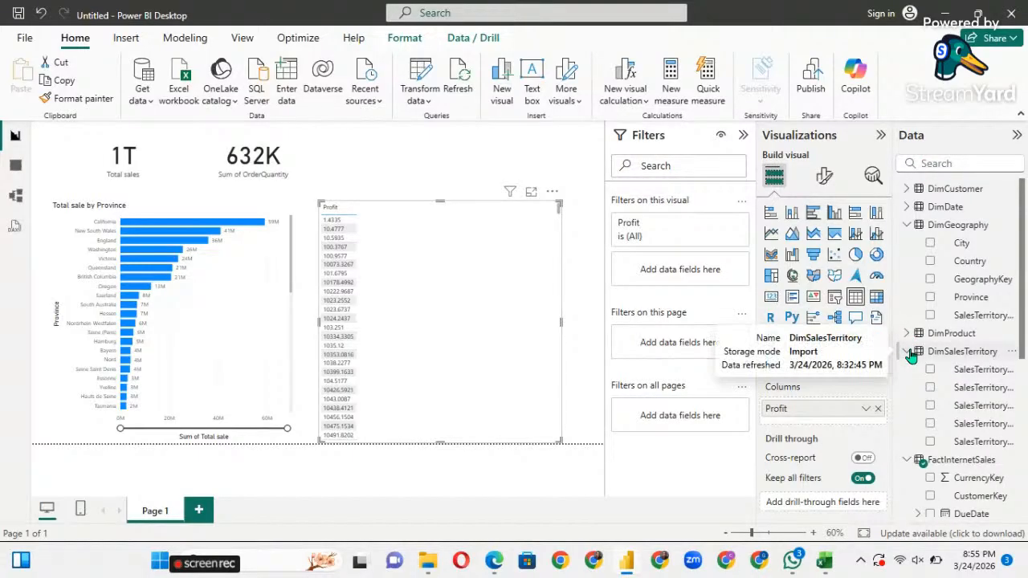
click(908, 353)
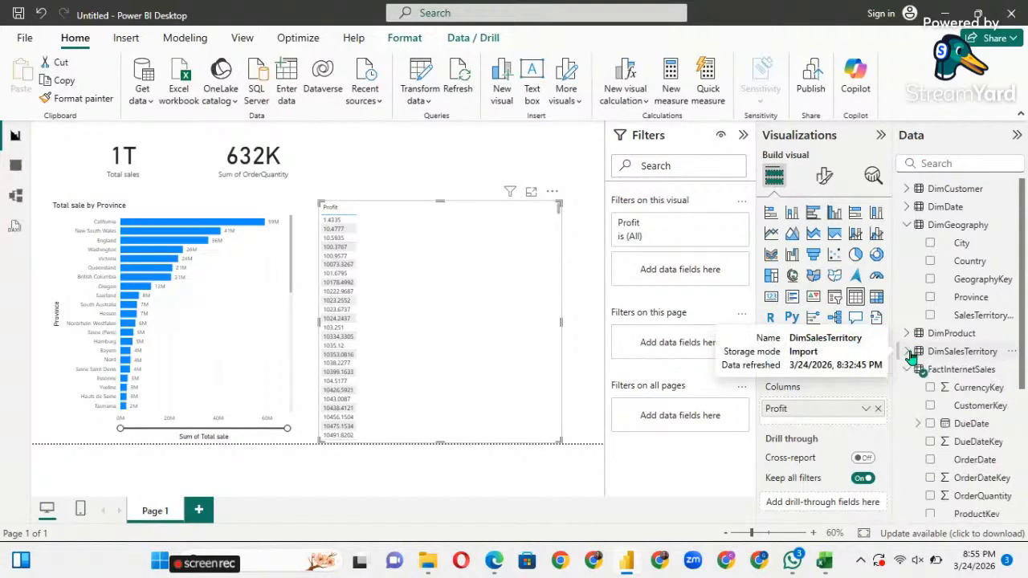
click(931, 164)
text(cate)
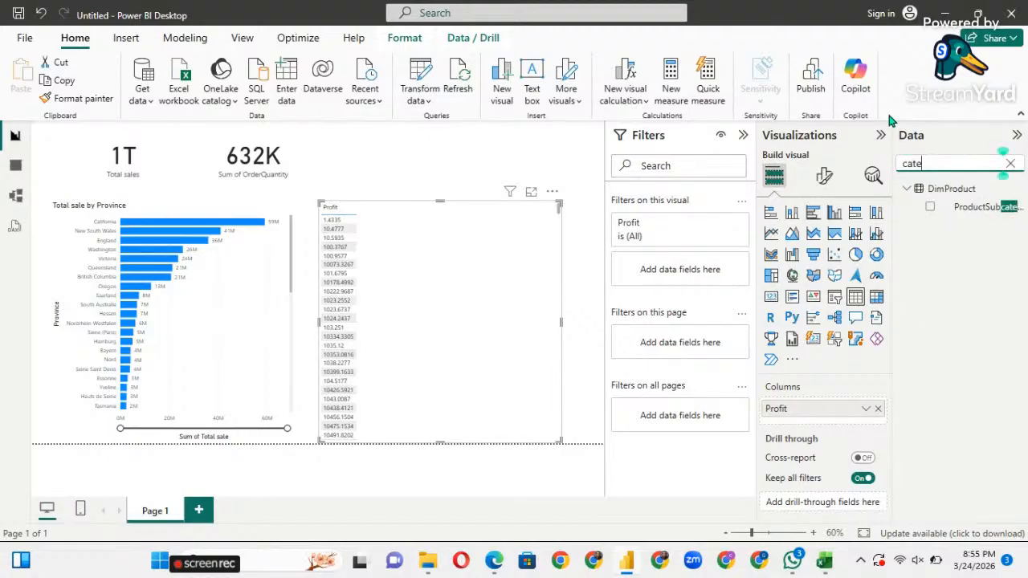
drag(978, 215, 472, 285)
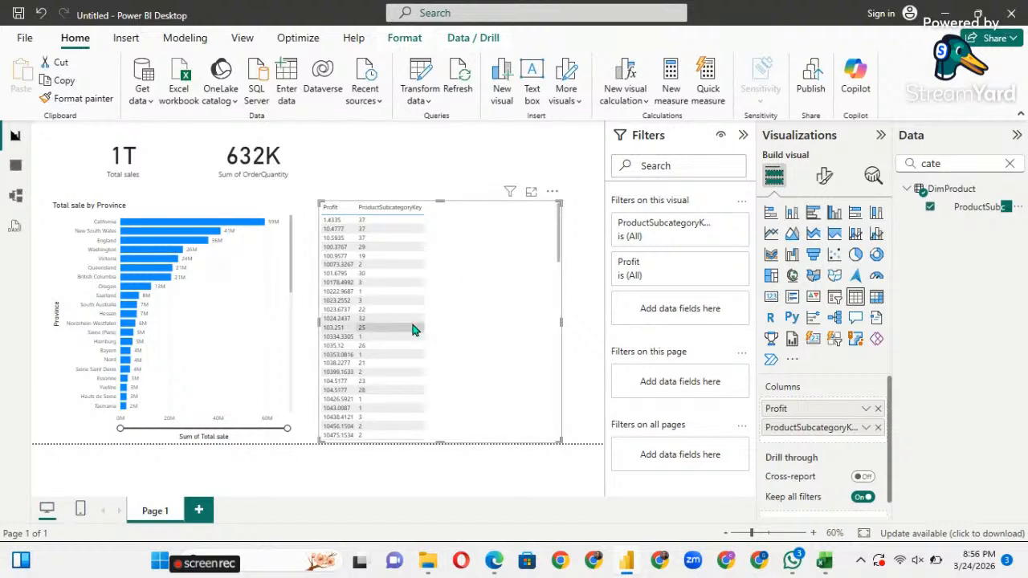
Clear the field search, then select the Profit table and delete it.
scroll(413, 328, down, 15)
scroll(413, 327, down, 10)
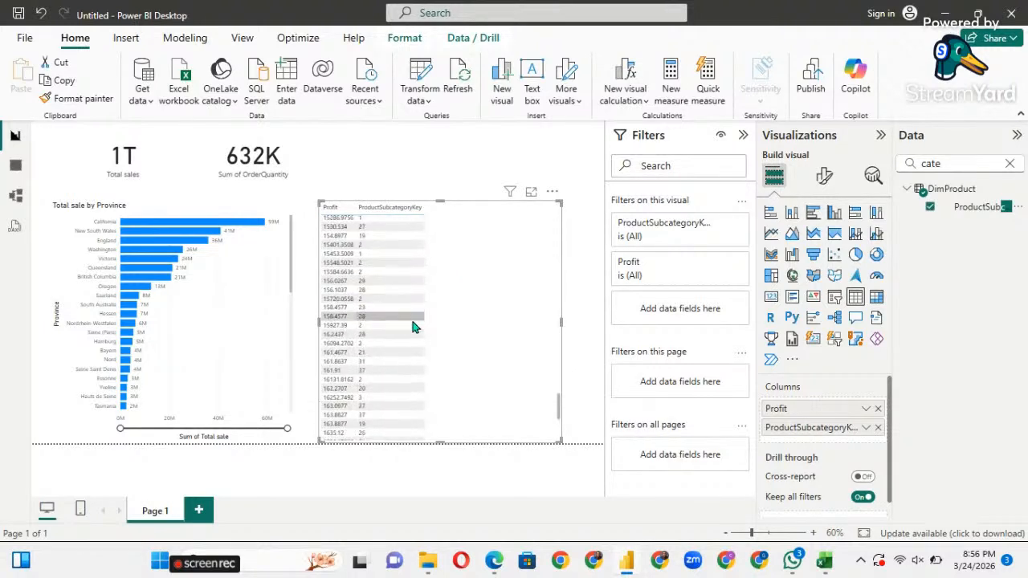
scroll(413, 327, up, 20)
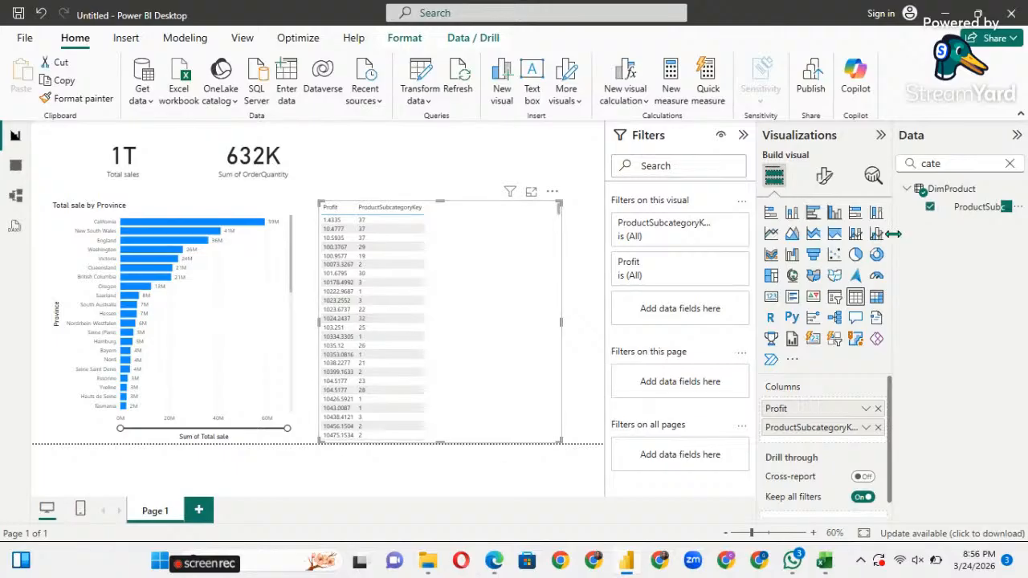
click(1009, 163)
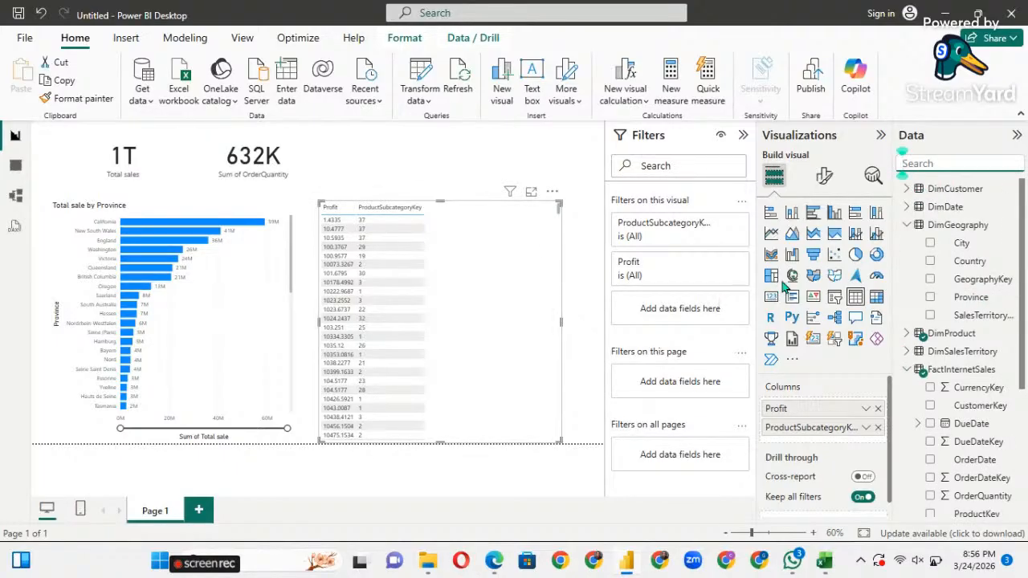
scroll(960, 369, down, 3)
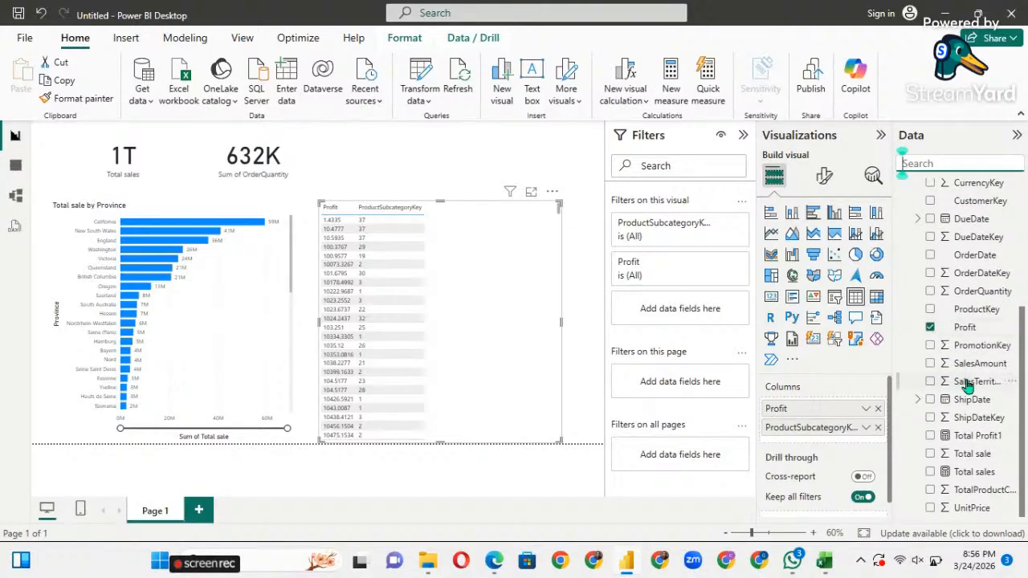
click(494, 293)
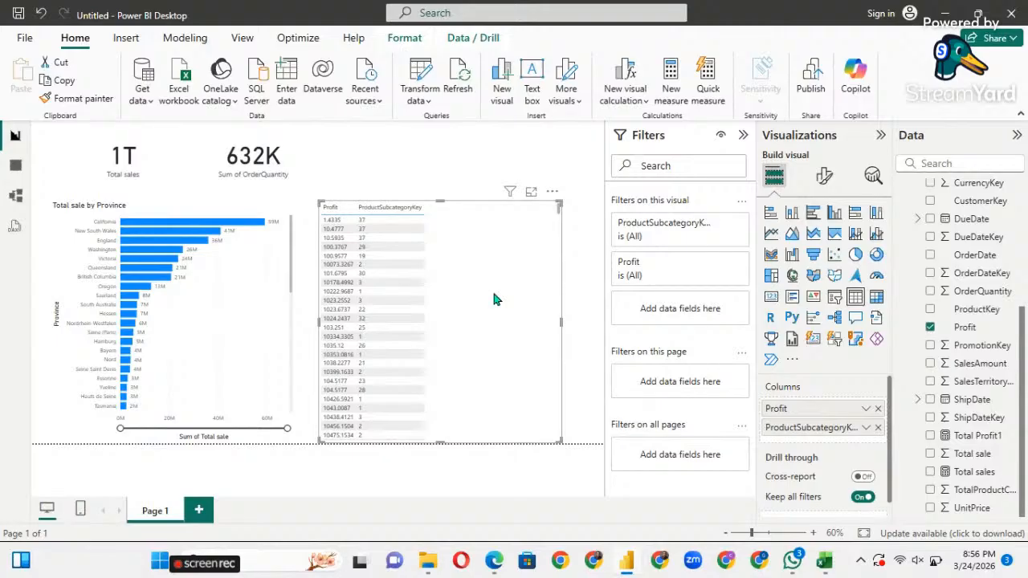
key(Delete)
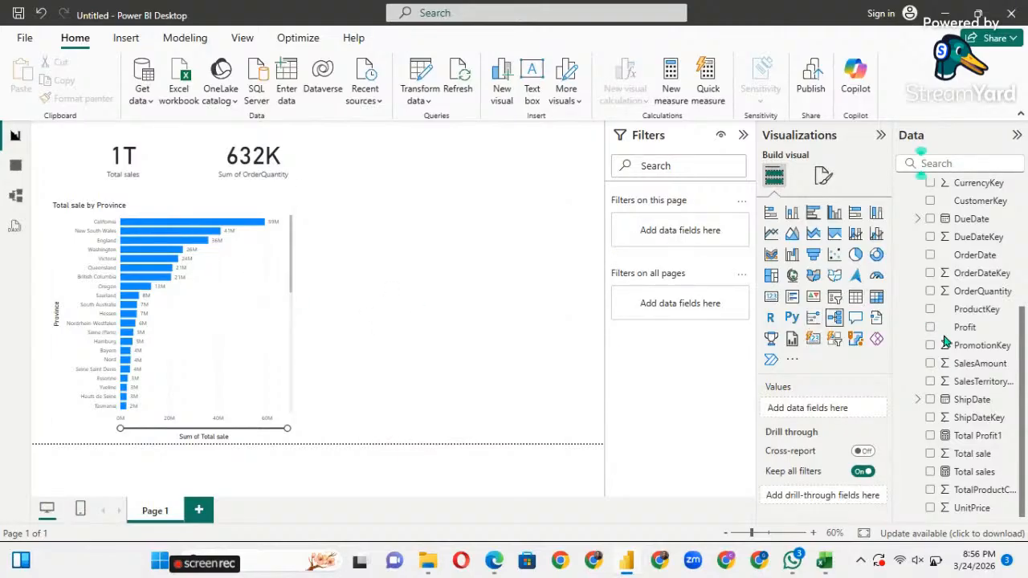
click(952, 473)
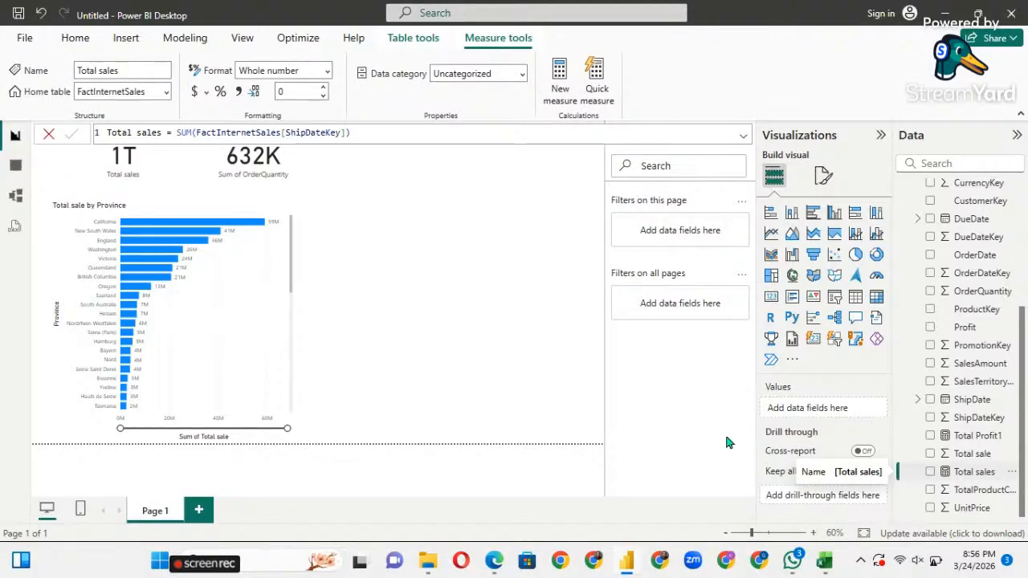
click(511, 297)
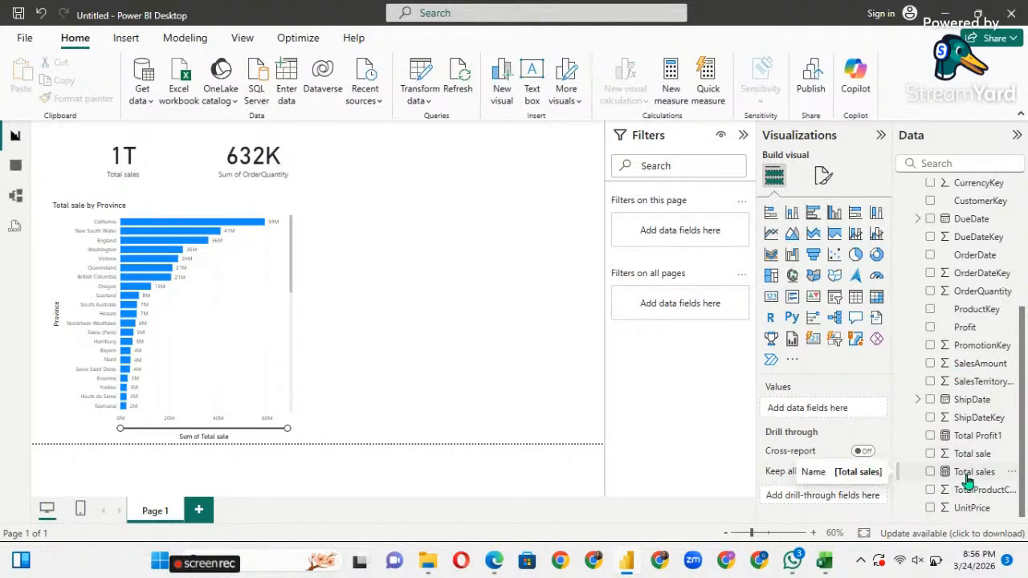
scroll(969, 433, up, 5)
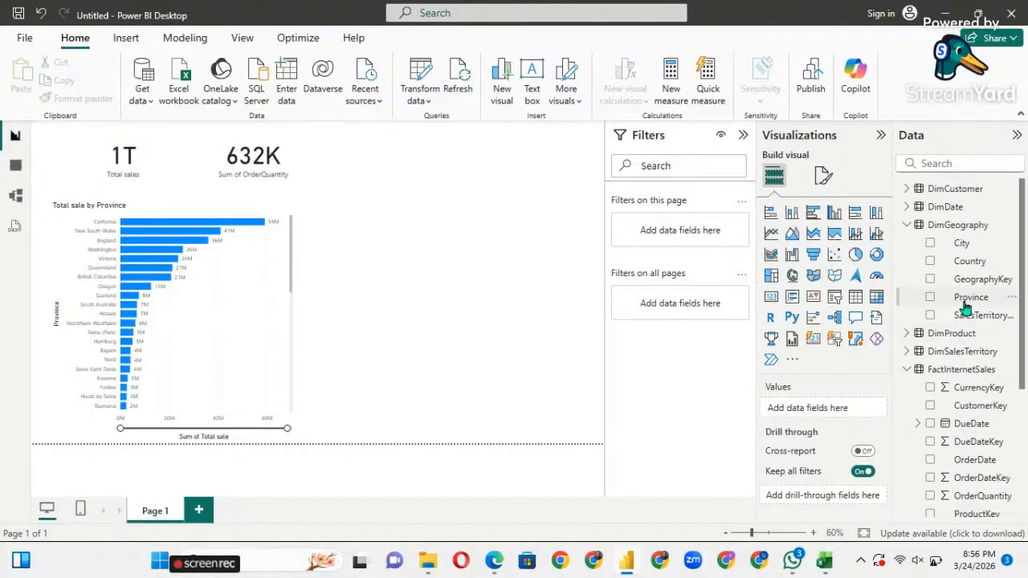
scroll(967, 460, down, 5)
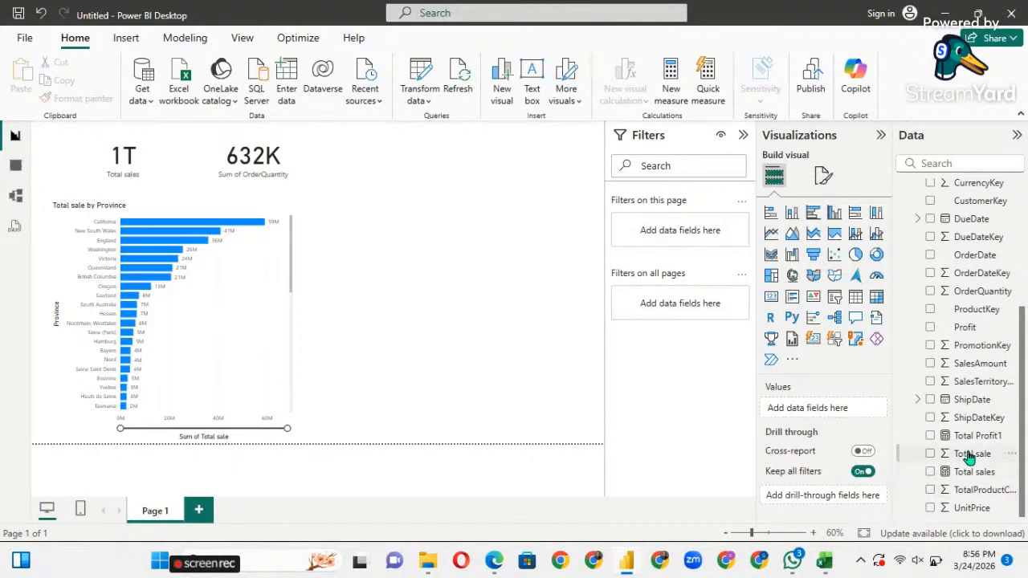
drag(969, 444, 454, 271)
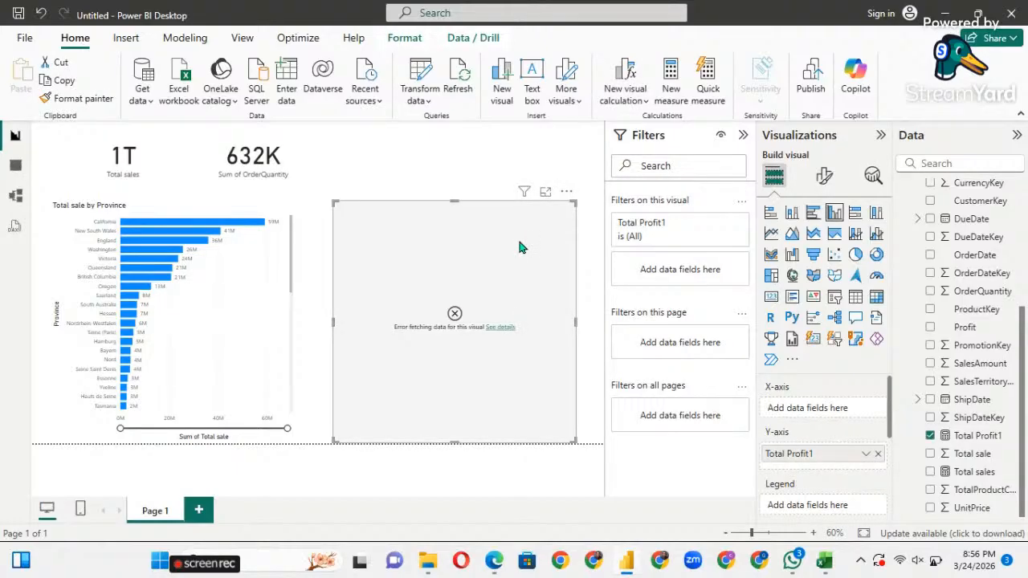
key(Delete)
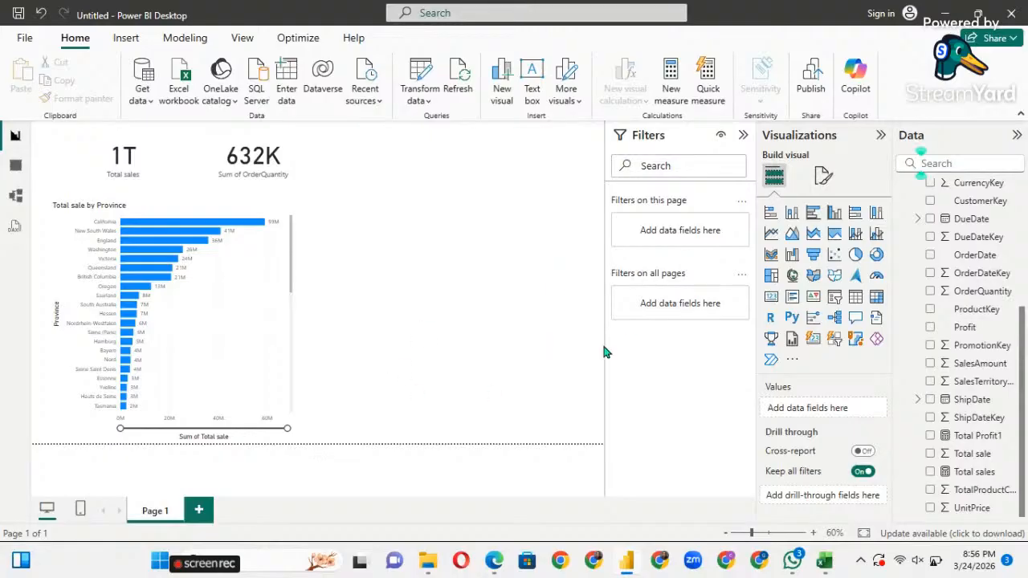
click(172, 225)
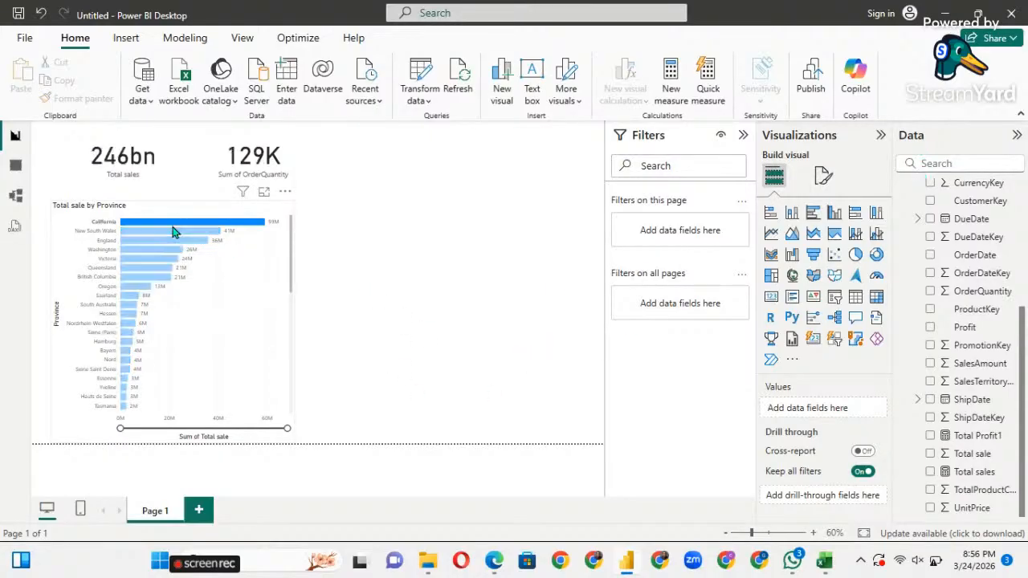
click(157, 249)
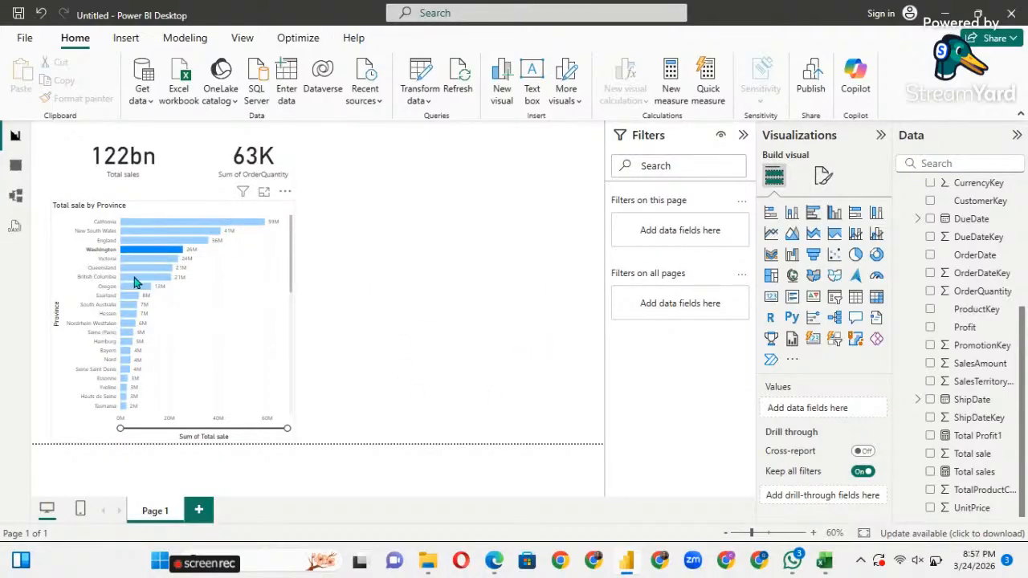
click(134, 278)
click(134, 306)
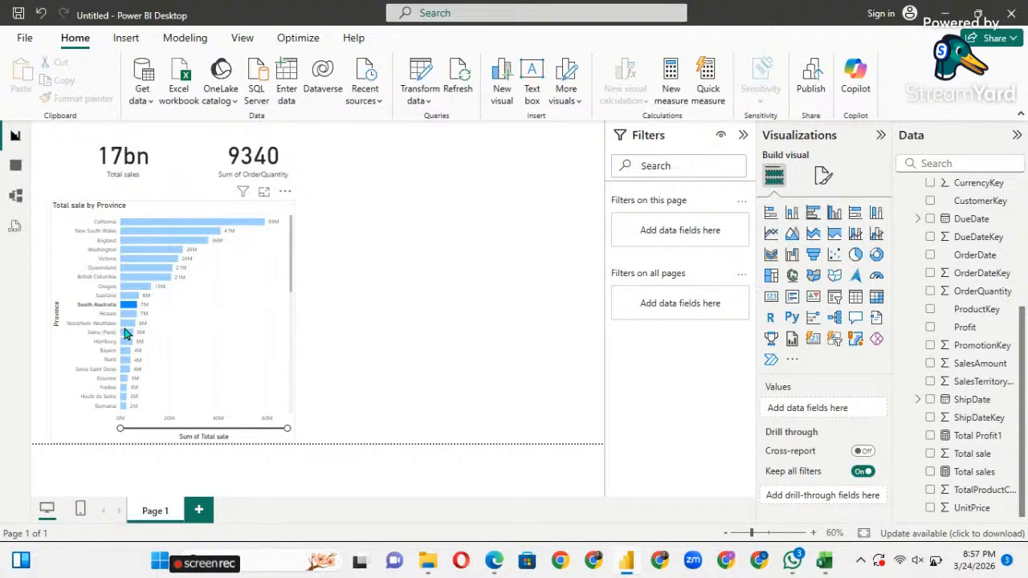
click(130, 324)
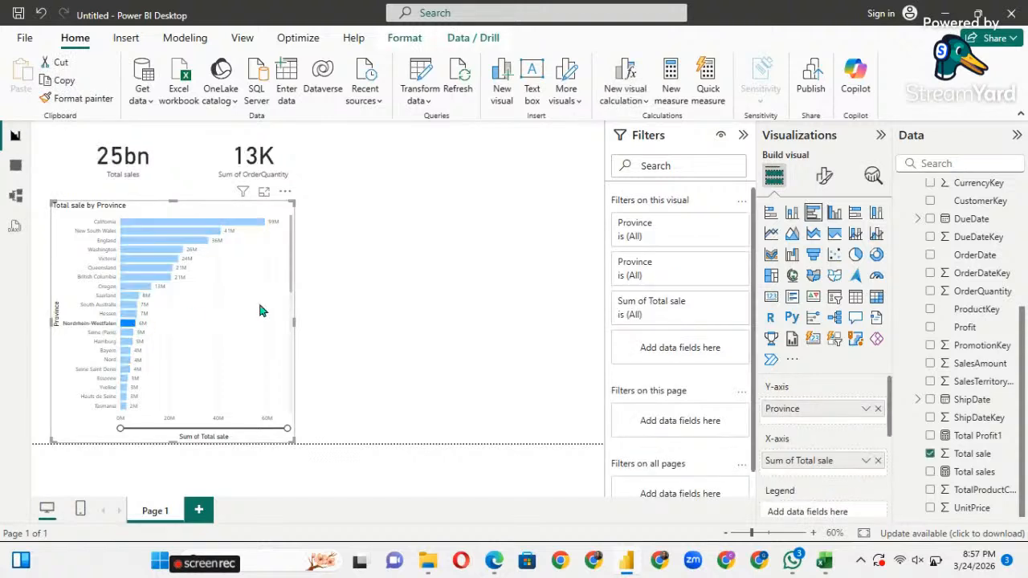
click(180, 233)
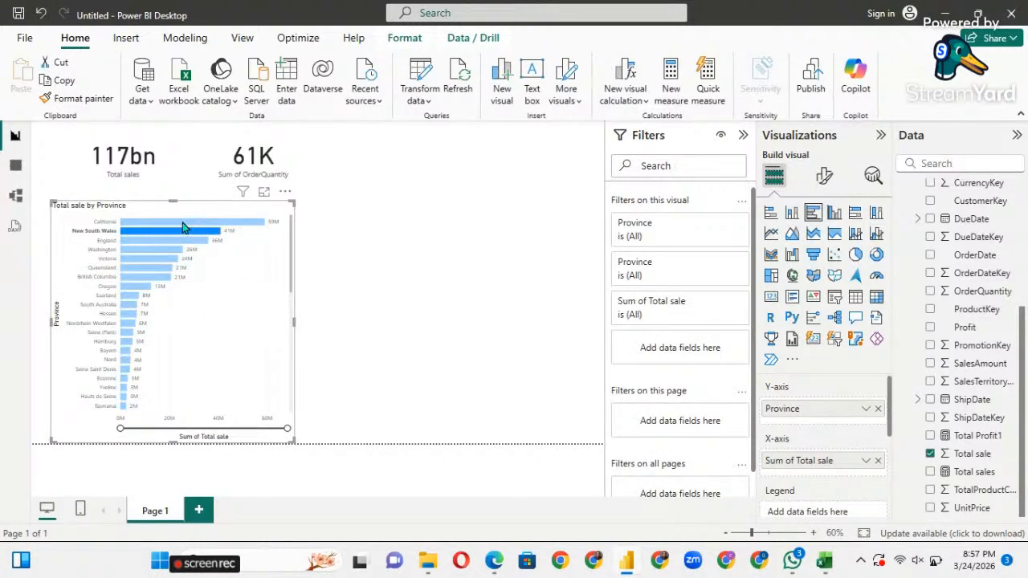
click(182, 223)
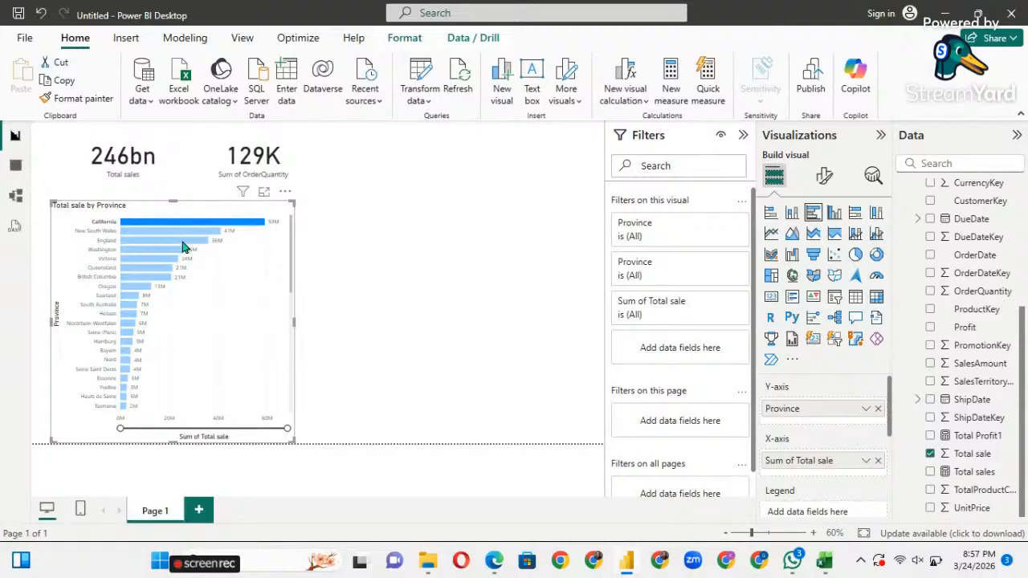
click(173, 251)
click(144, 279)
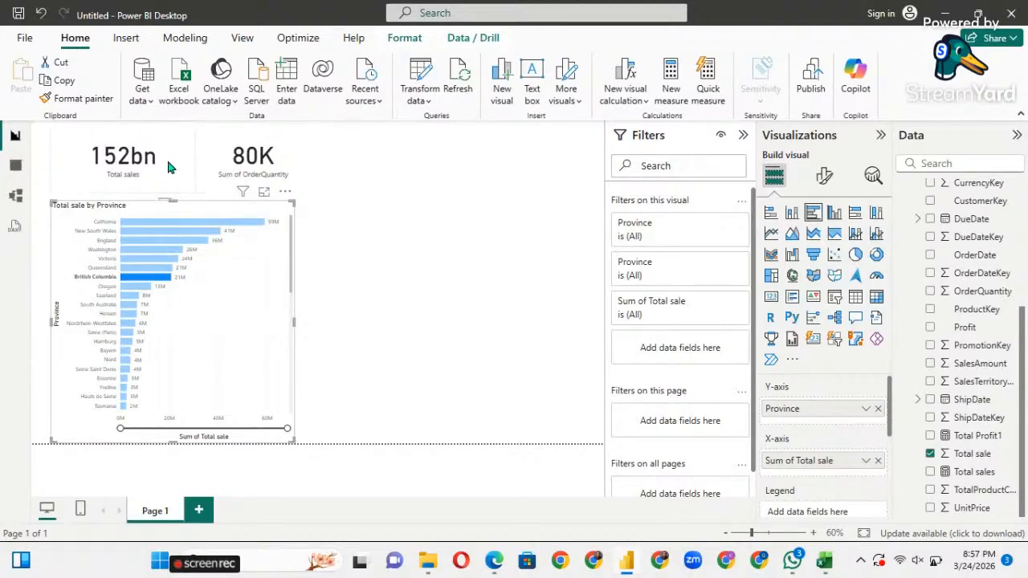
click(129, 315)
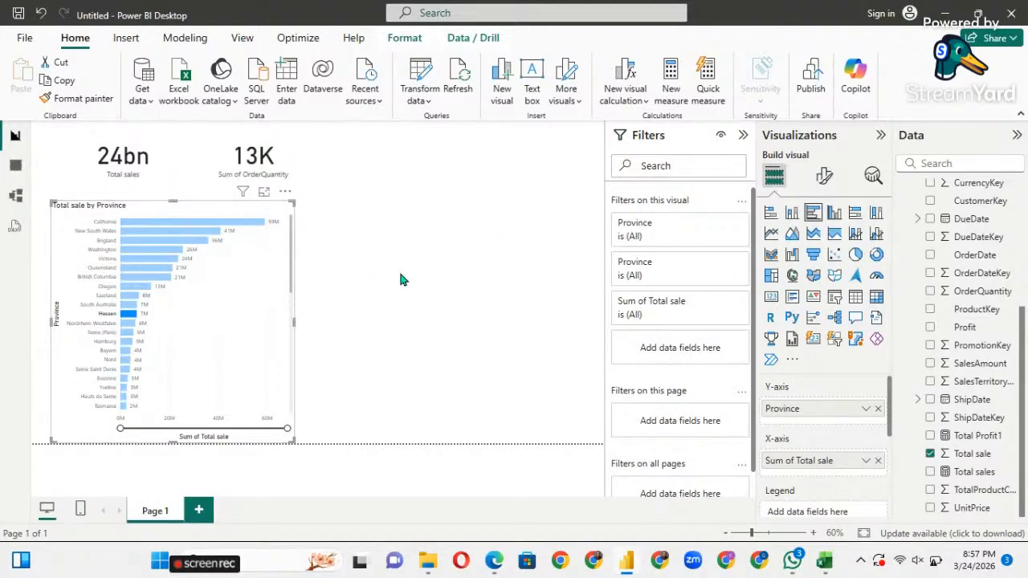
click(875, 258)
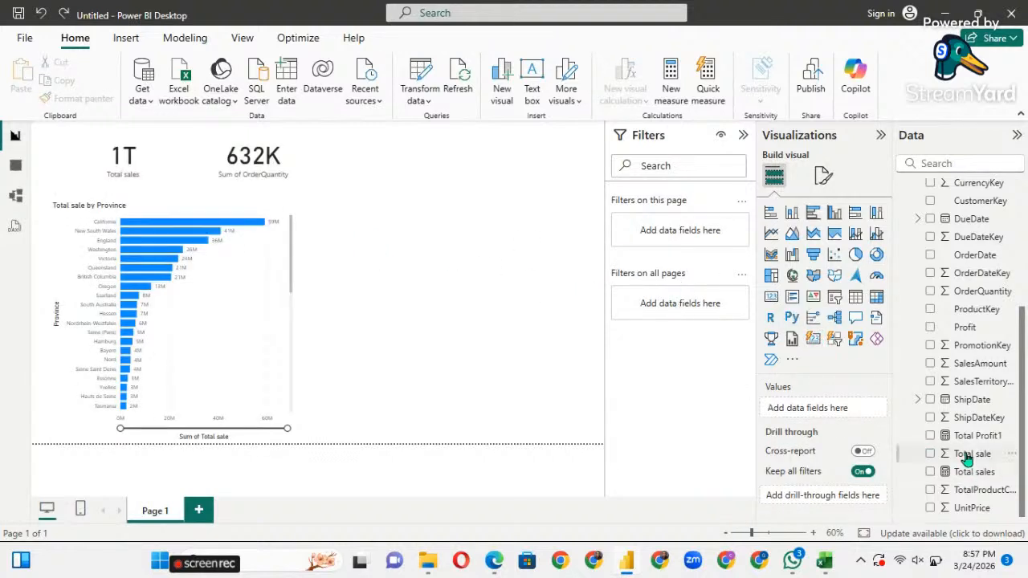
Drop Total sale onto the canvas, then search 'ge' and put Gender on its X-axis.
drag(972, 454, 471, 266)
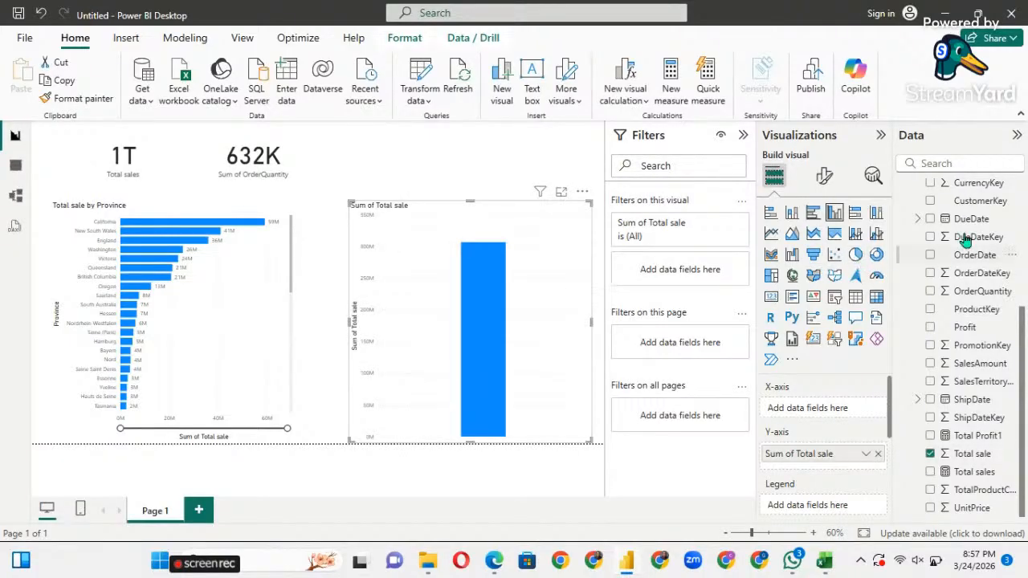
click(937, 163)
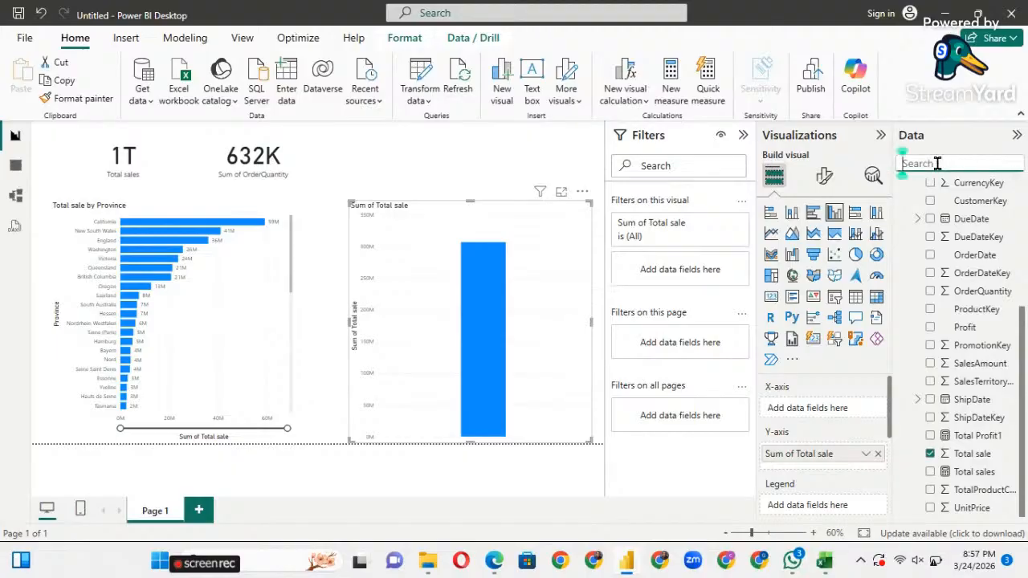
text(ge)
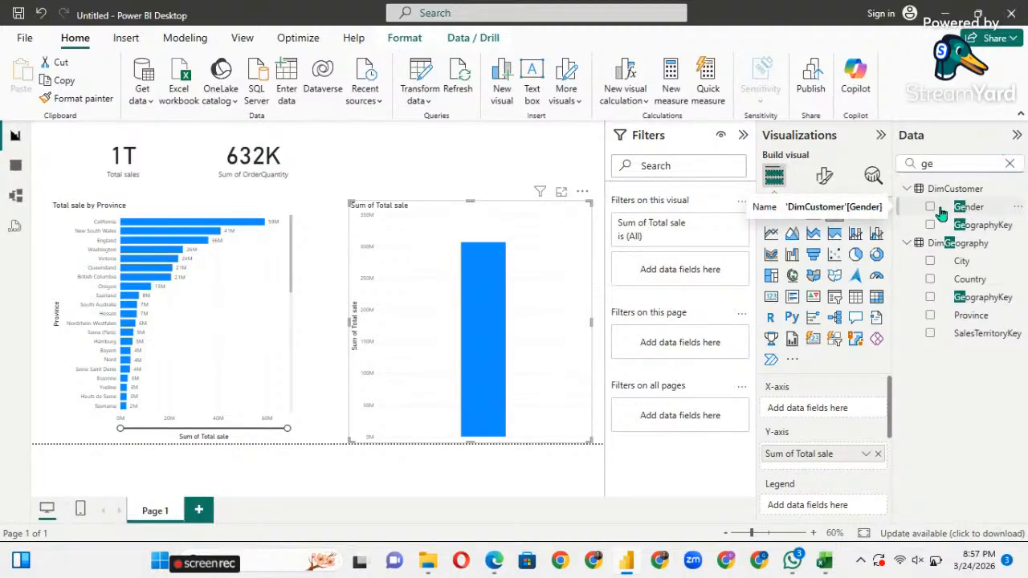
drag(941, 213, 471, 285)
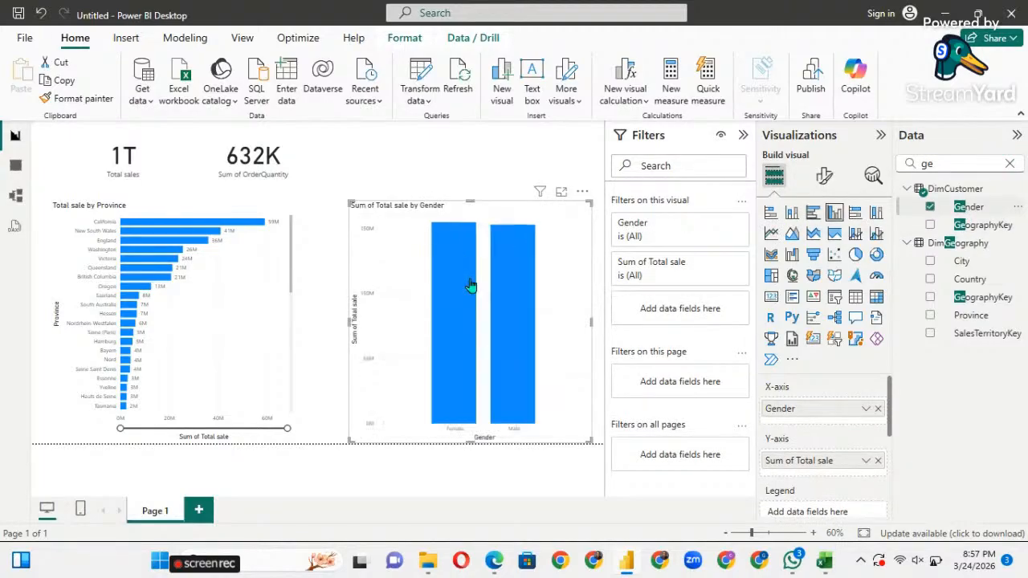
Make the Gender chart a donut, collapse the Filters, Visualizations and Data panes, then select Male.
click(858, 257)
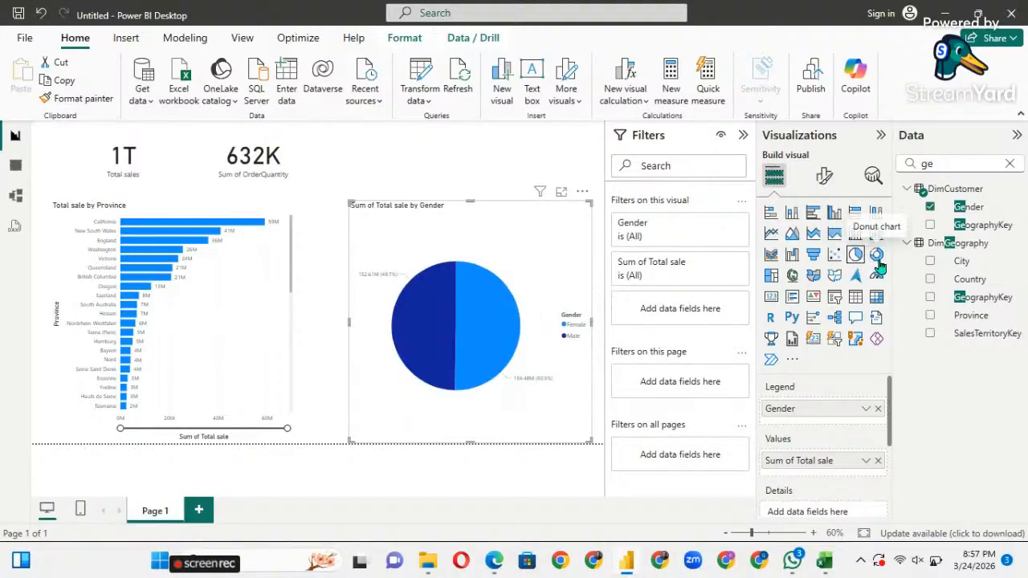
click(876, 255)
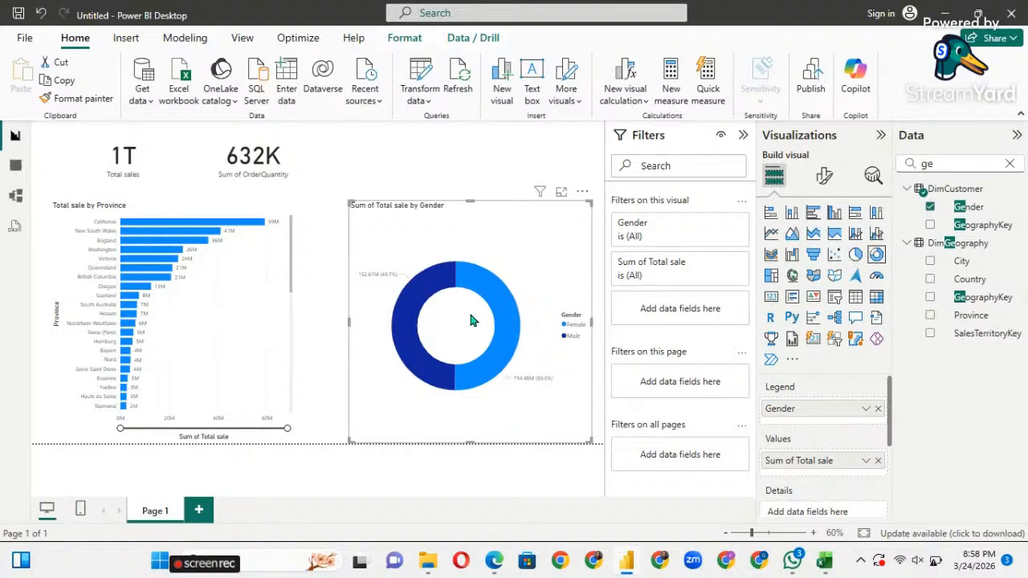
click(743, 135)
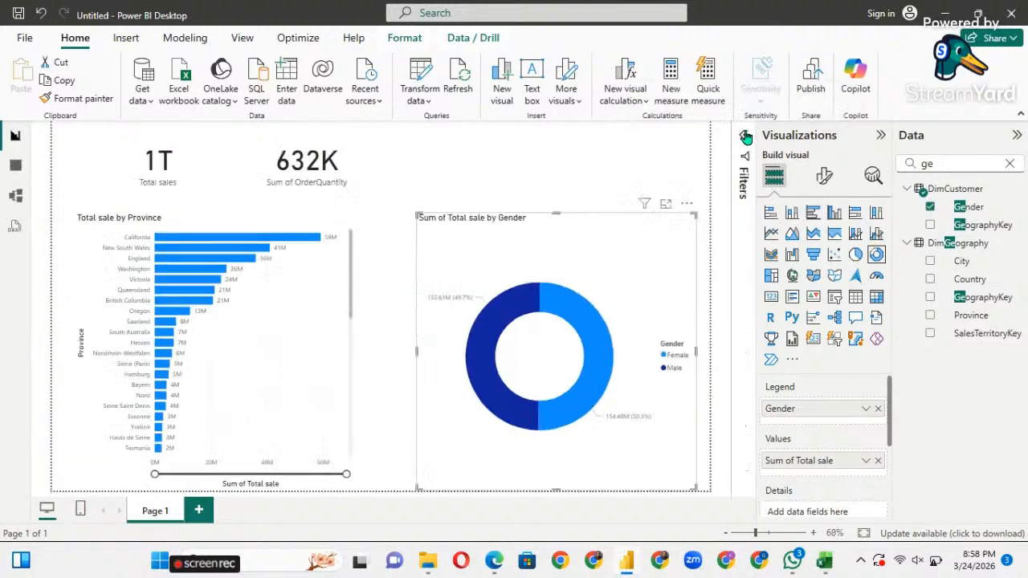
click(881, 135)
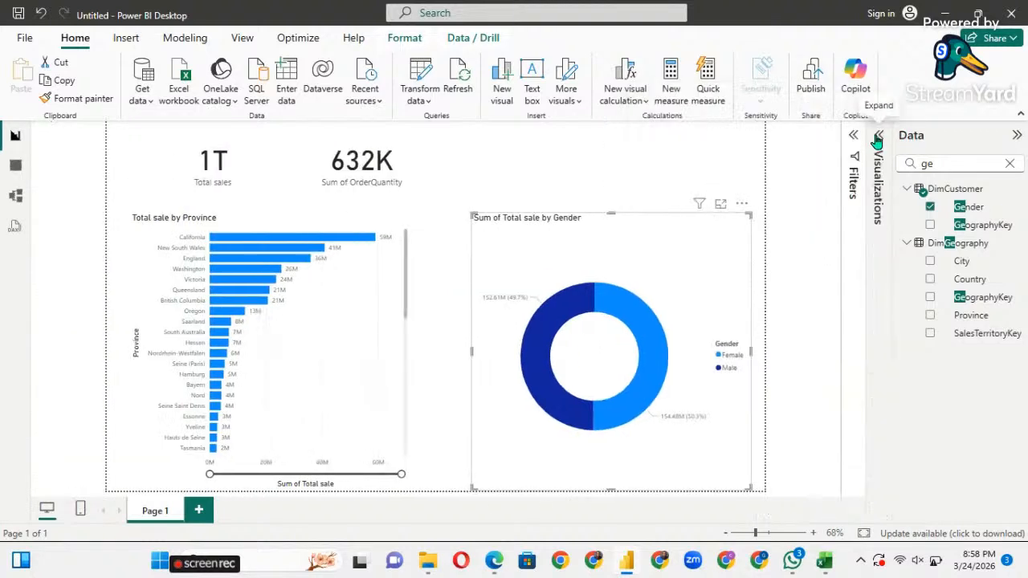
click(1015, 136)
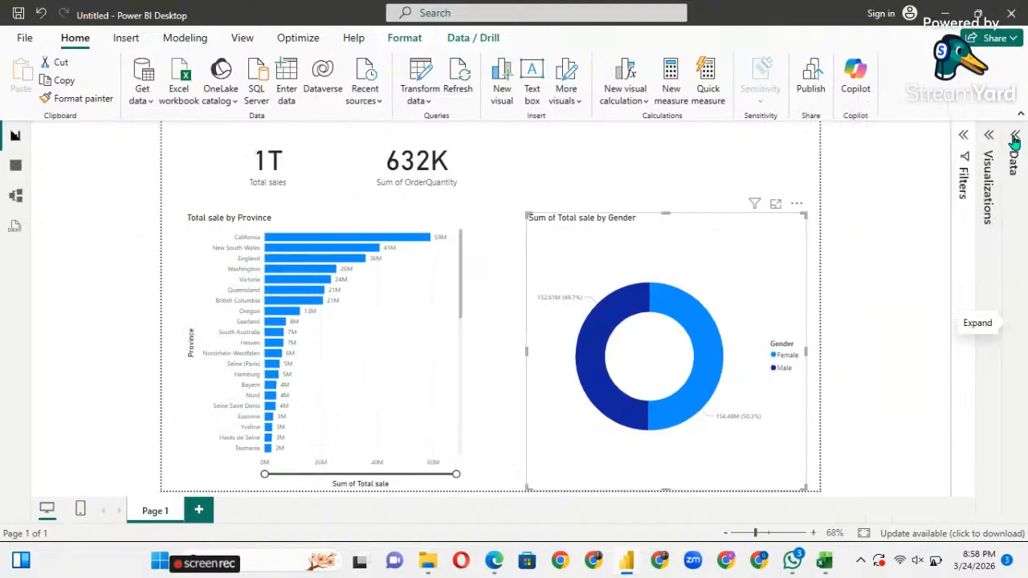
click(599, 319)
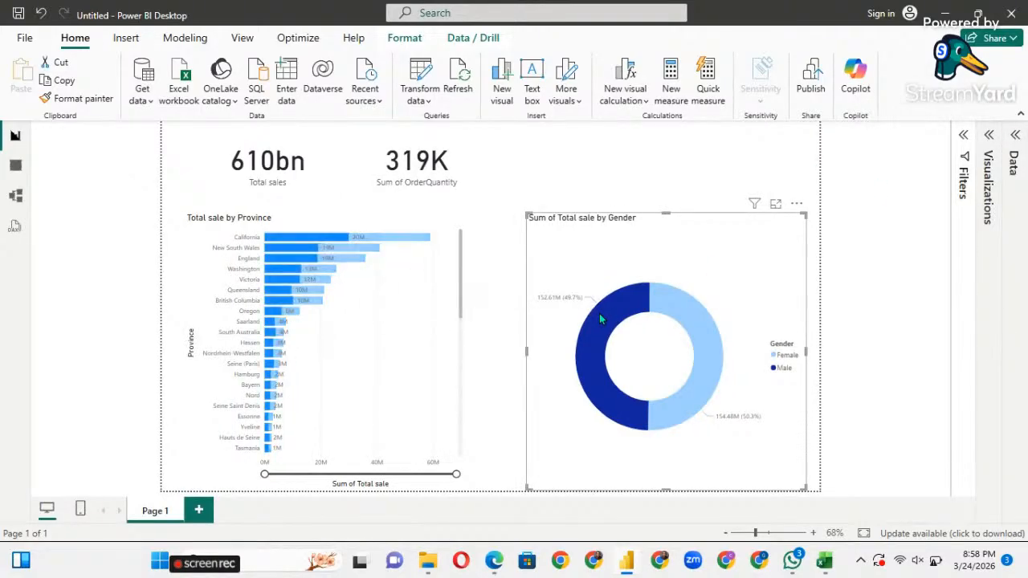
click(717, 374)
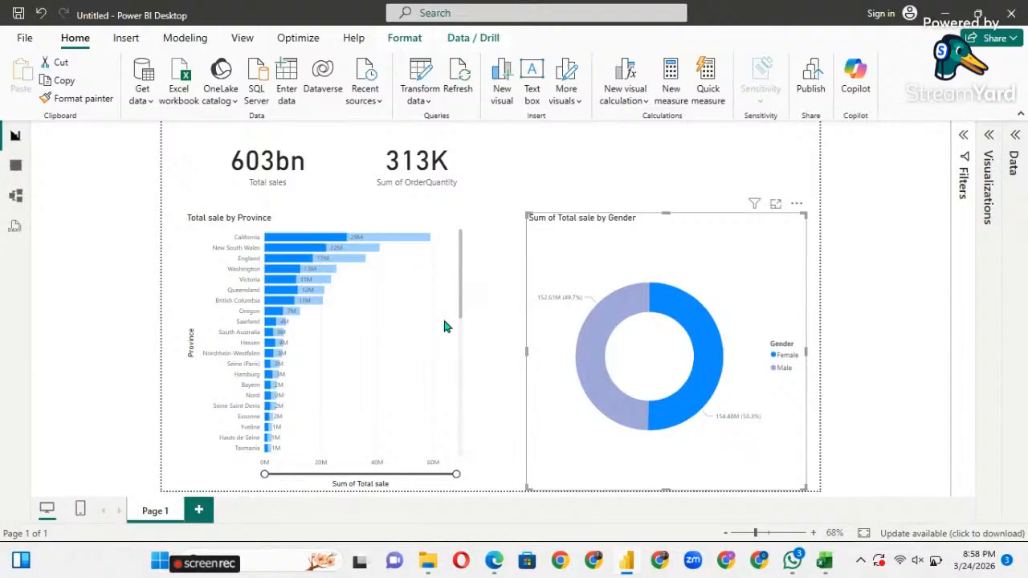
click(633, 185)
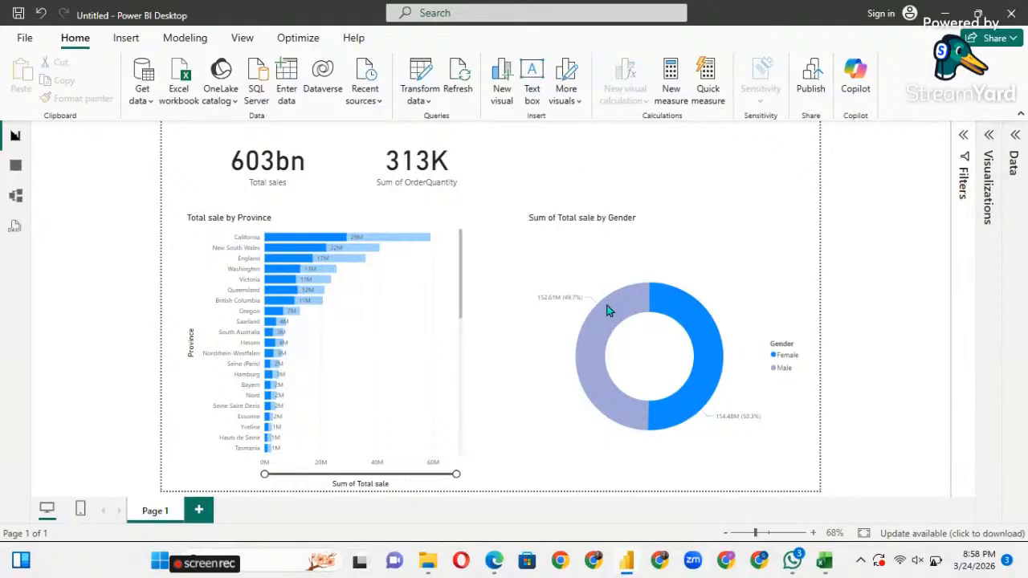
double_click(529, 274)
click(529, 274)
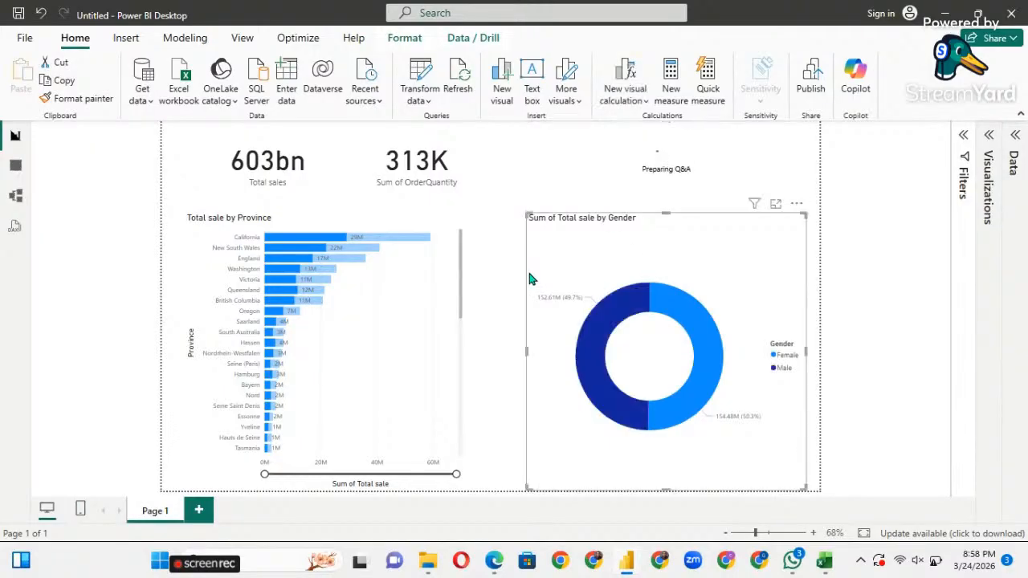
click(671, 156)
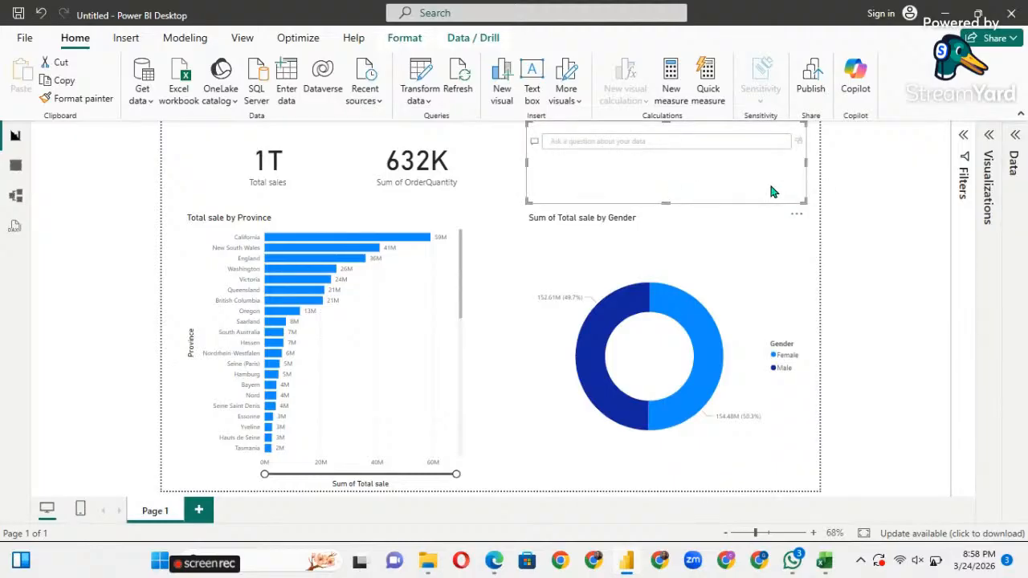
key(Delete)
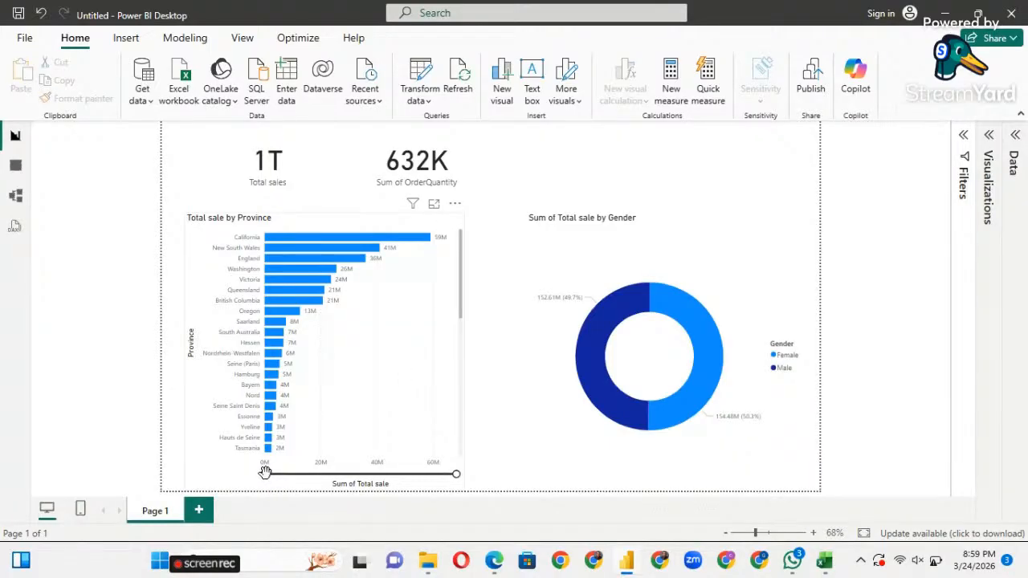
Zoom the province axis, toggle Male and Female cross-filters on the donut, then clear the Female filter.
mouse_move(265, 473)
mouse_down()
mouse_move(363, 477)
mouse_move(259, 484)
mouse_up()
click(635, 309)
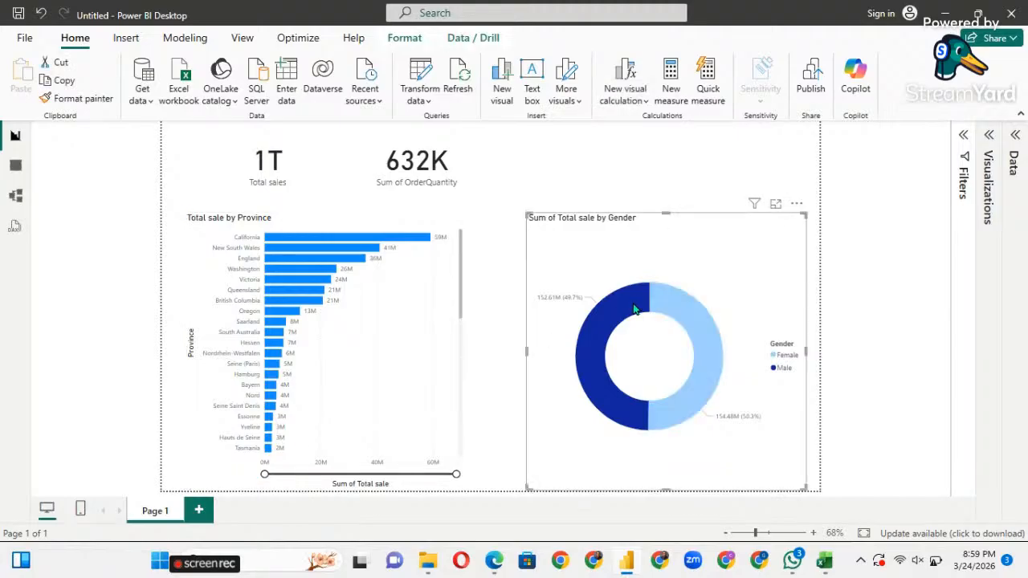
click(688, 307)
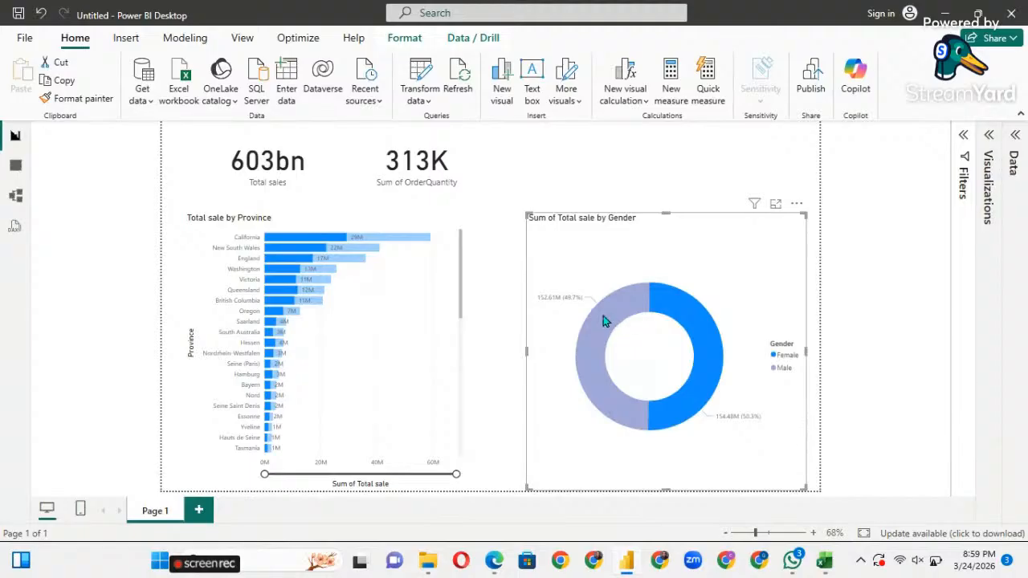
click(604, 319)
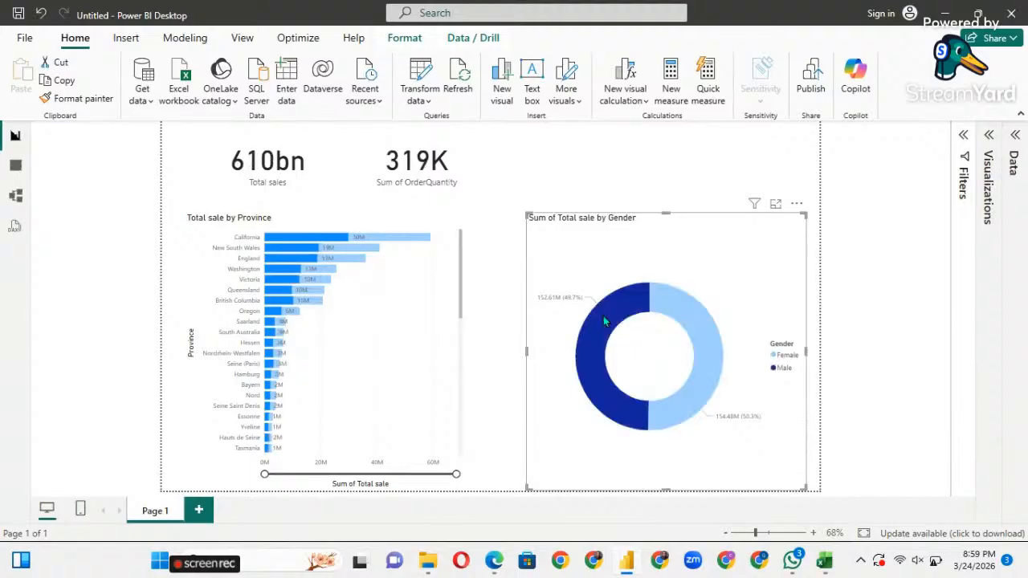
click(679, 304)
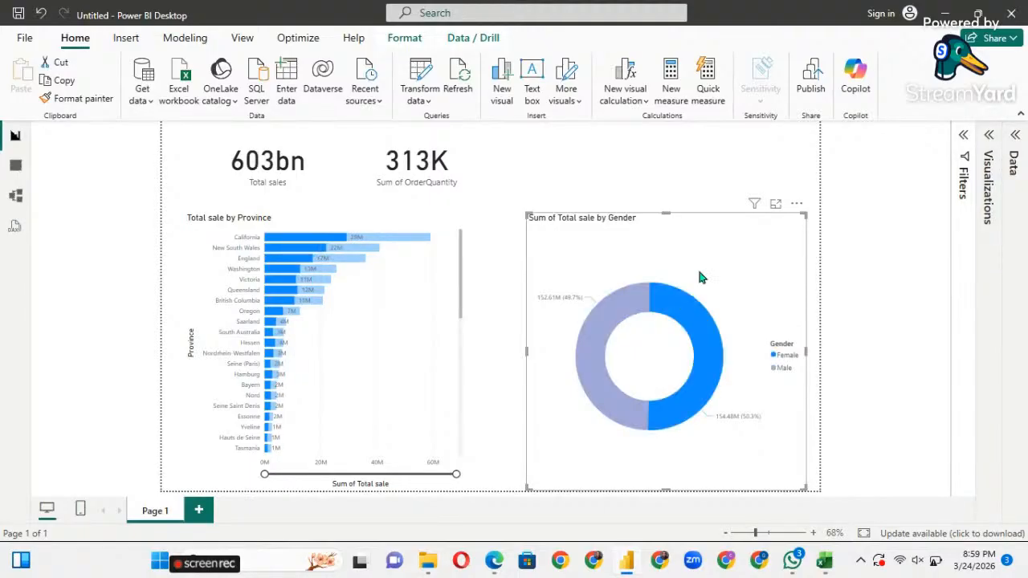
click(659, 248)
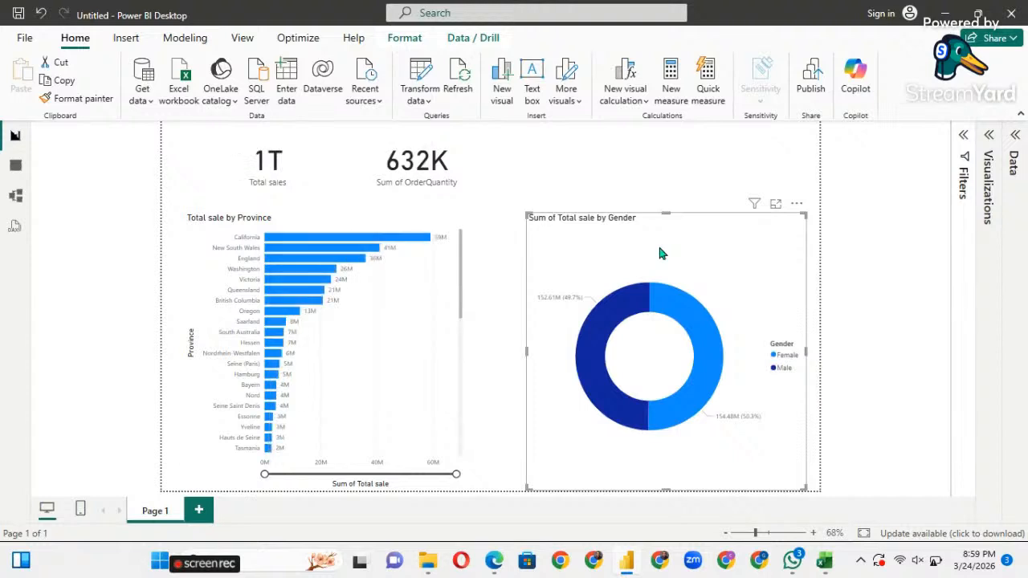
mouse_move(688, 313)
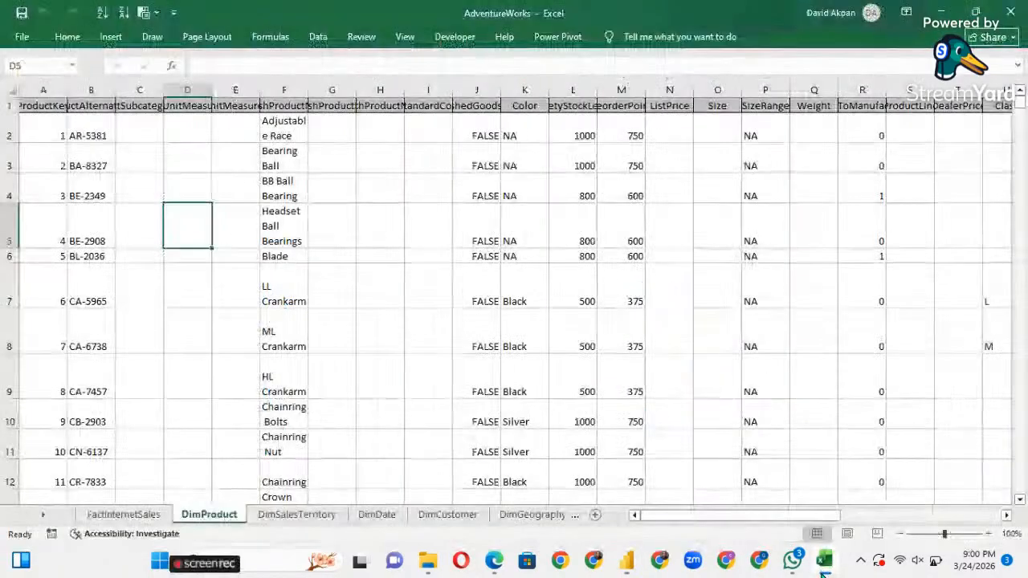
click(824, 562)
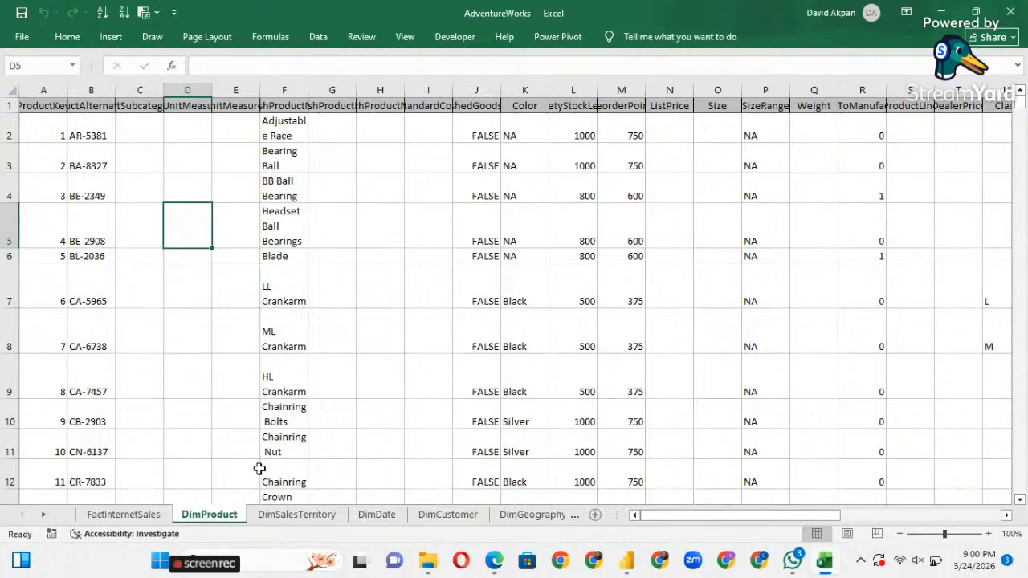
click(303, 522)
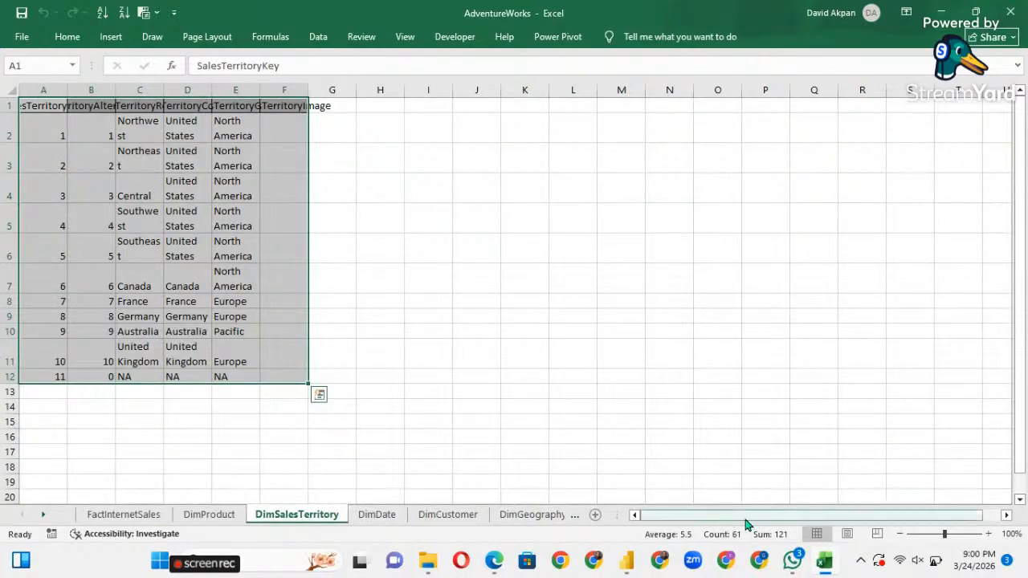
mouse_move(803, 569)
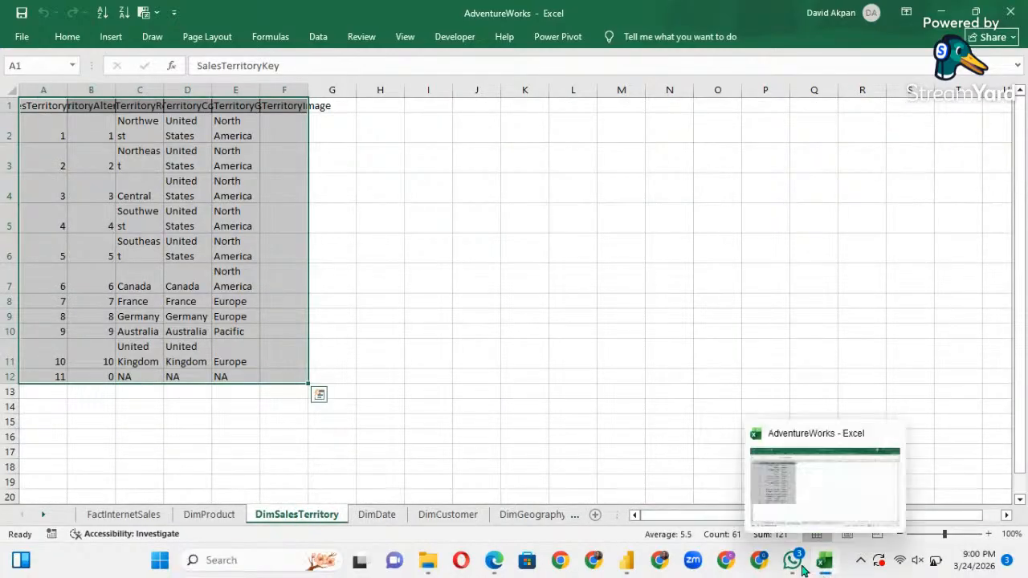
click(627, 562)
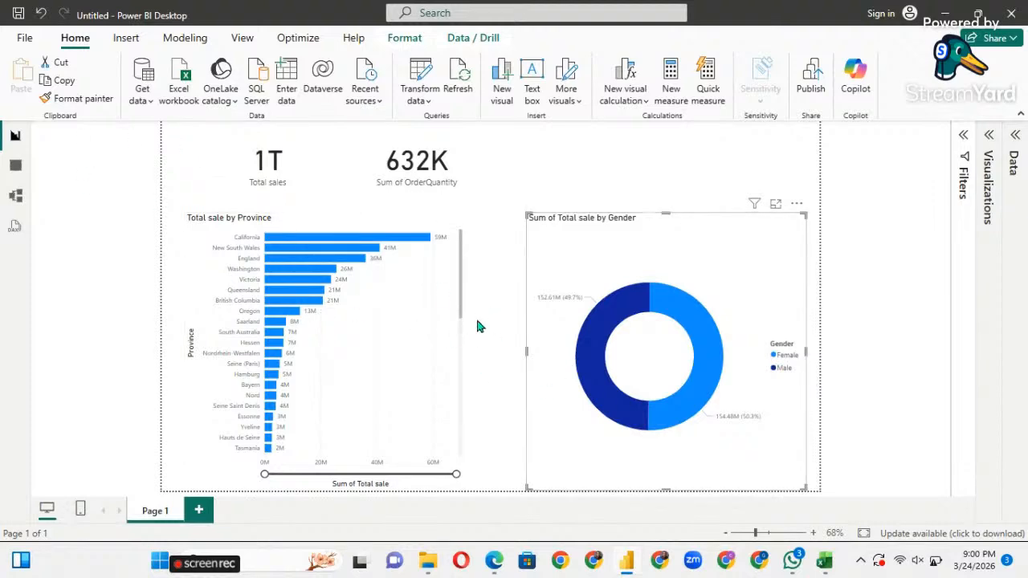
click(15, 164)
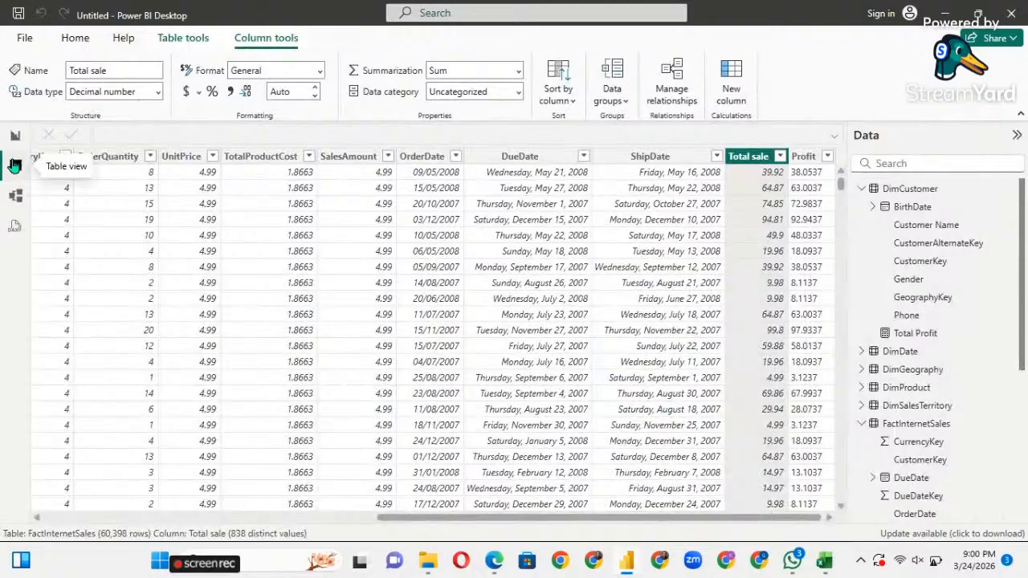
click(15, 196)
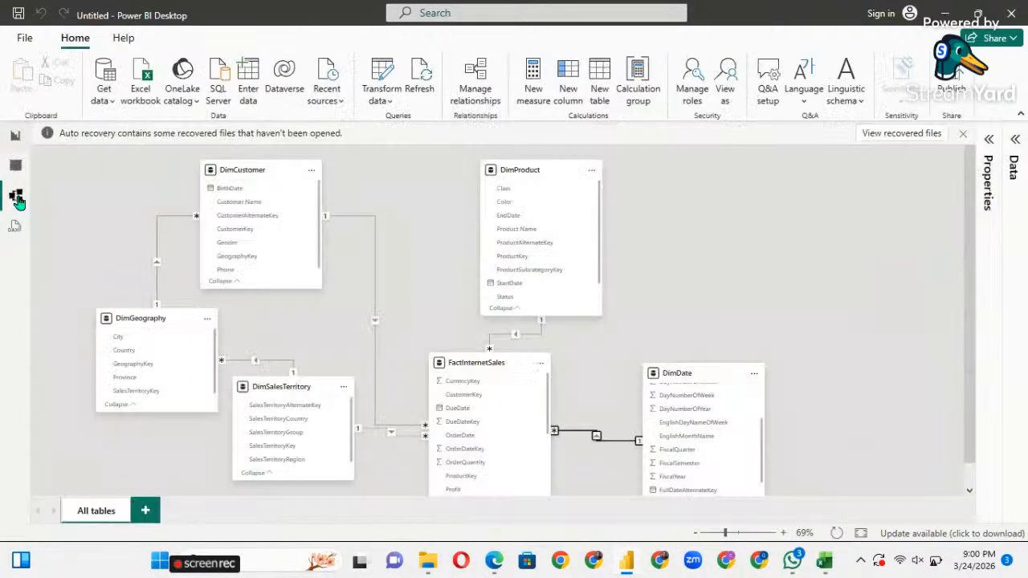
scroll(466, 363, down, 1)
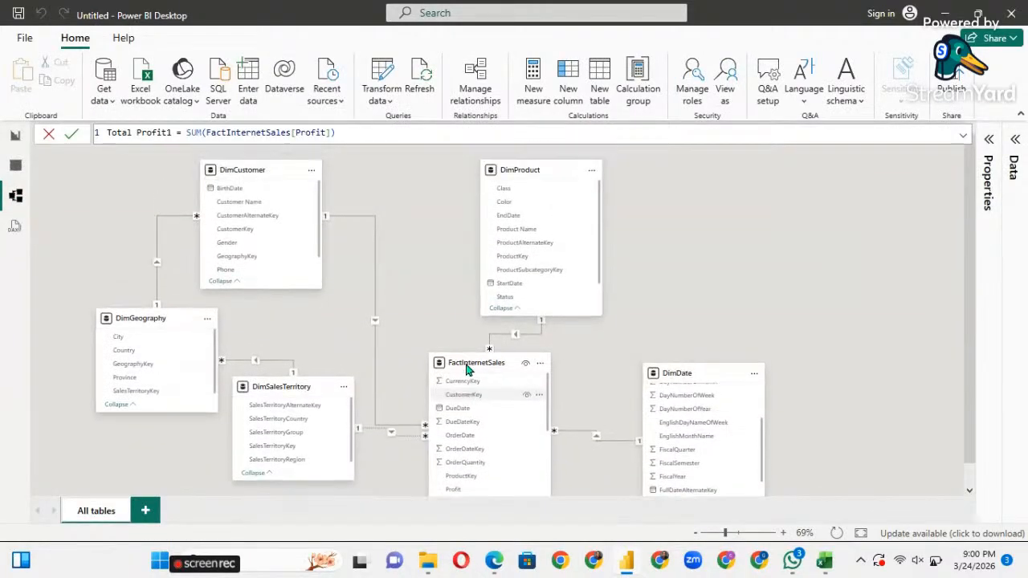
click(9, 167)
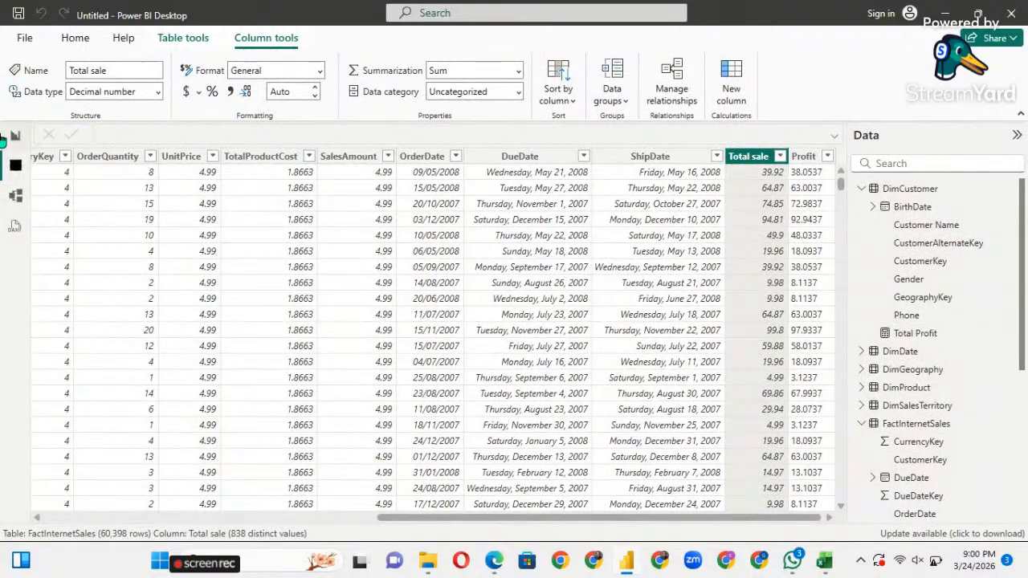
click(7, 137)
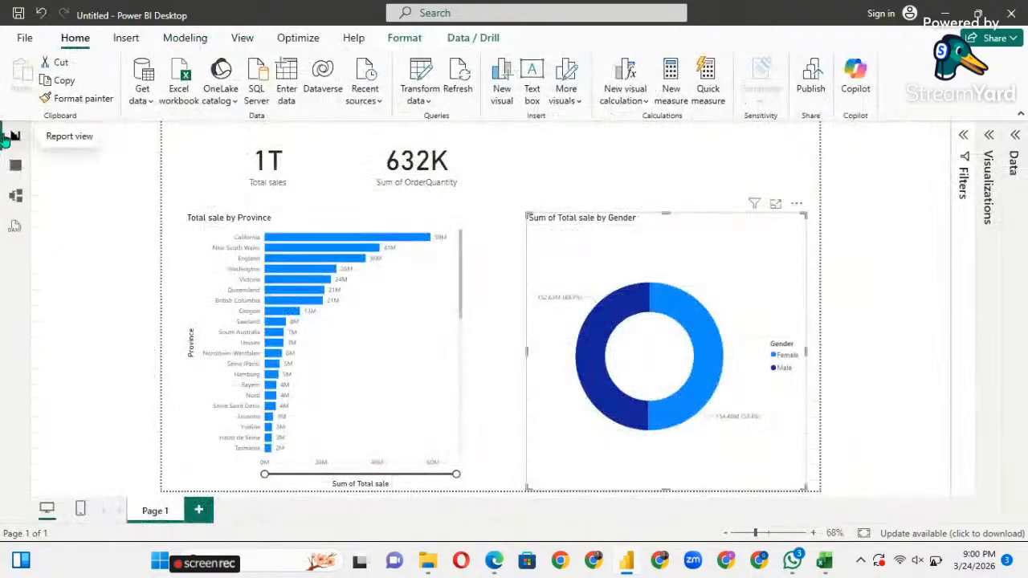
Cross-filter the report to England on the province chart, then clear that filter.
click(304, 260)
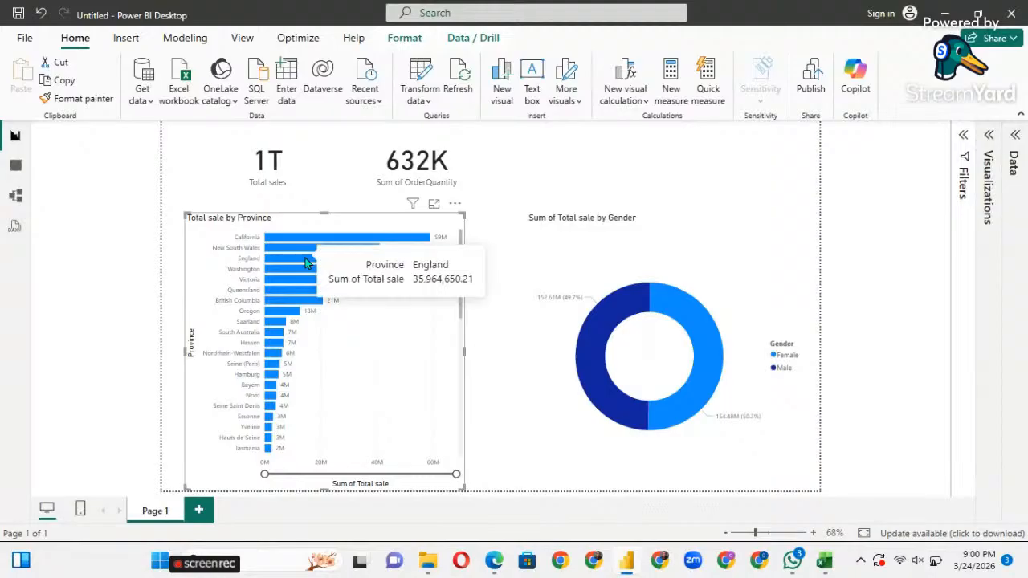
click(306, 258)
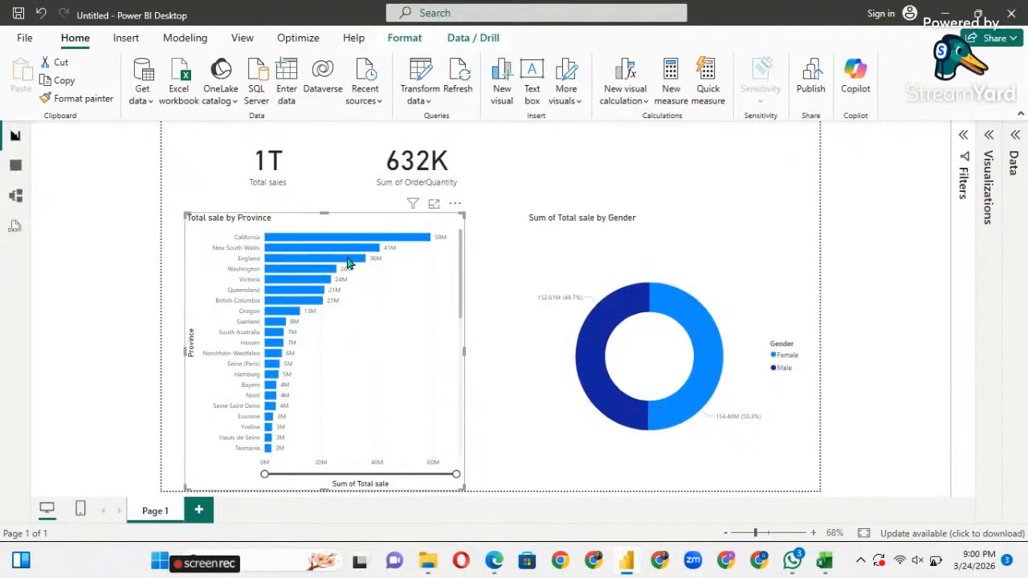
click(345, 259)
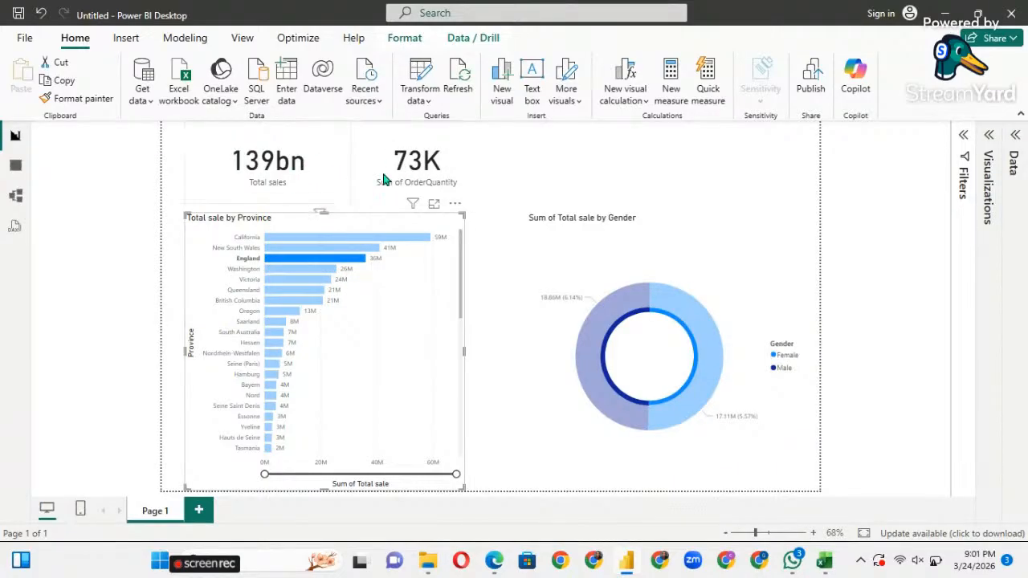
click(436, 300)
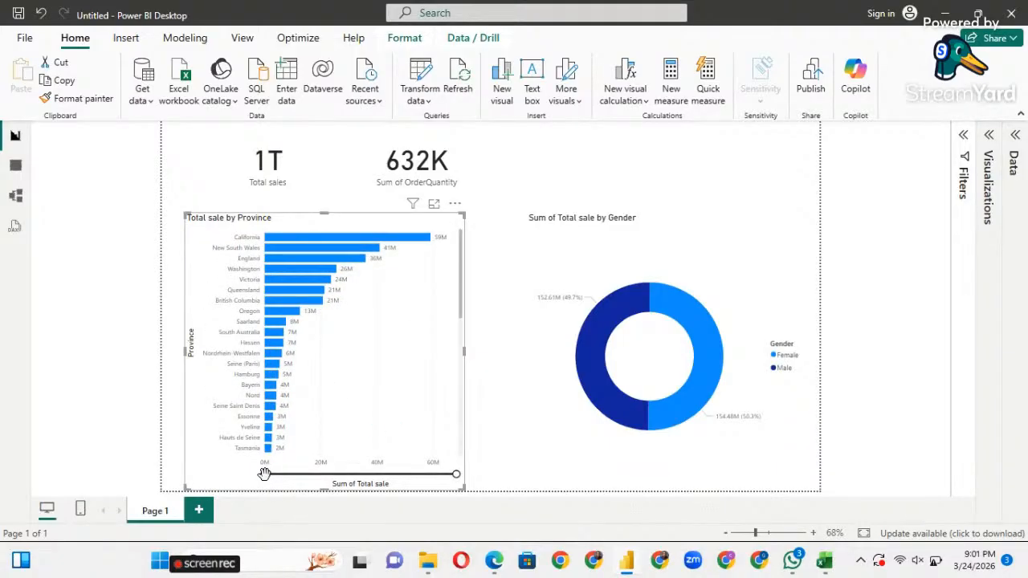
Start the province chart's value axis at 20M and clear the Male cross-filter.
mouse_move(265, 474)
mouse_down()
mouse_move(348, 485)
mouse_move(303, 477)
mouse_move(359, 477)
mouse_move(272, 487)
mouse_up()
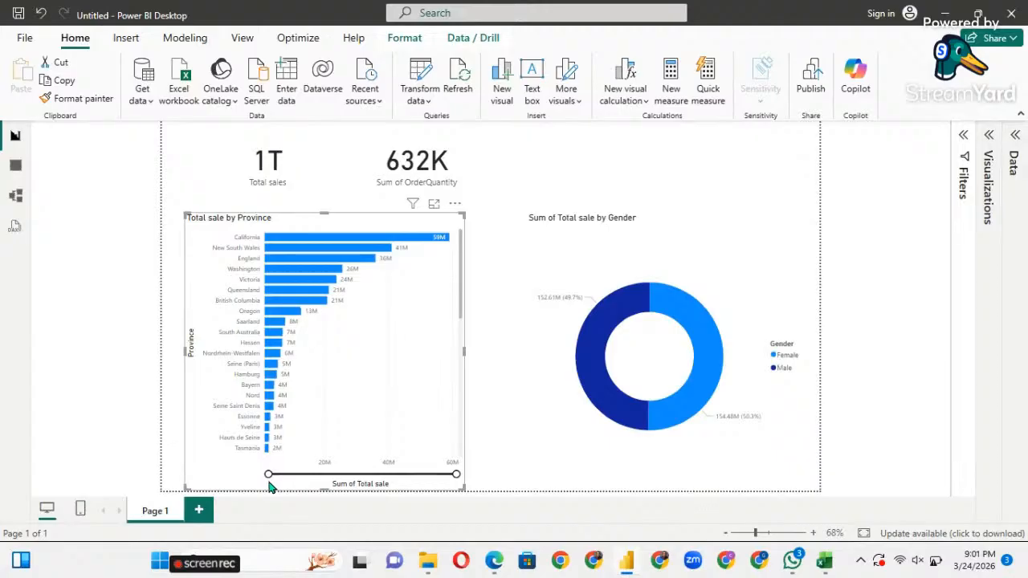
click(594, 377)
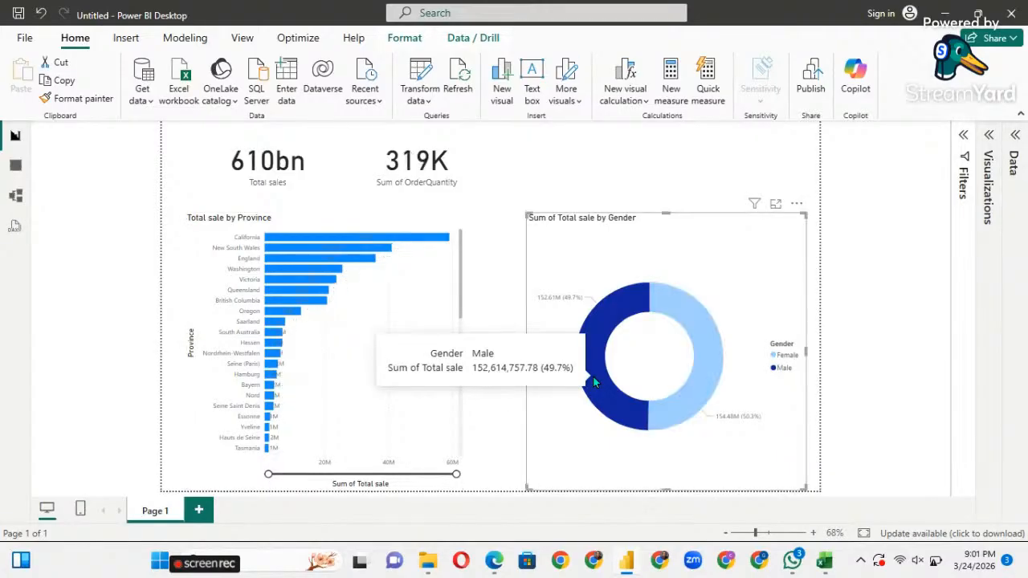
click(693, 238)
click(629, 172)
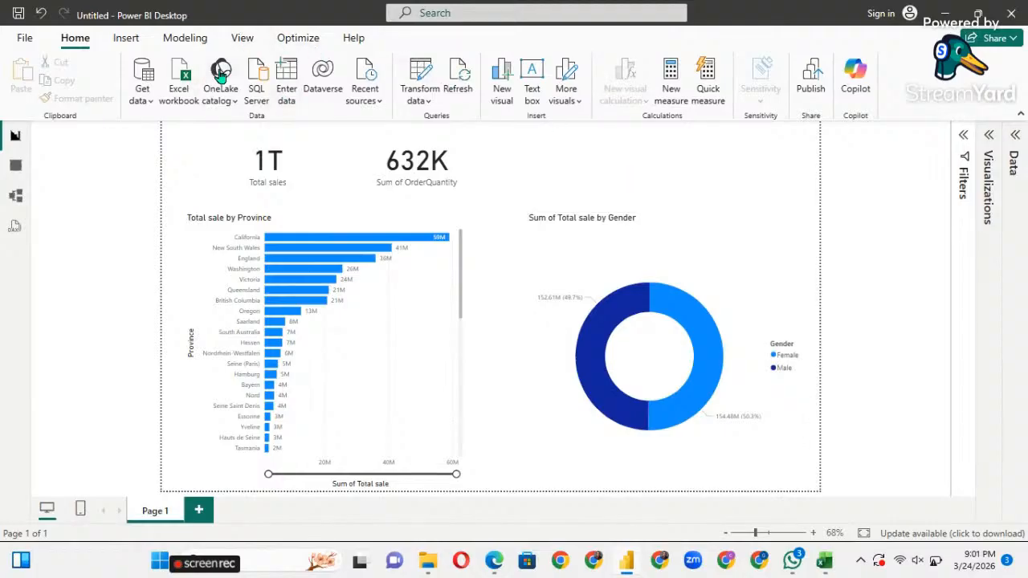
Try the Tidal, Accessible Tidal, Accessible City park and Accessible Neutral themes, then settle on Divergent.
click(237, 40)
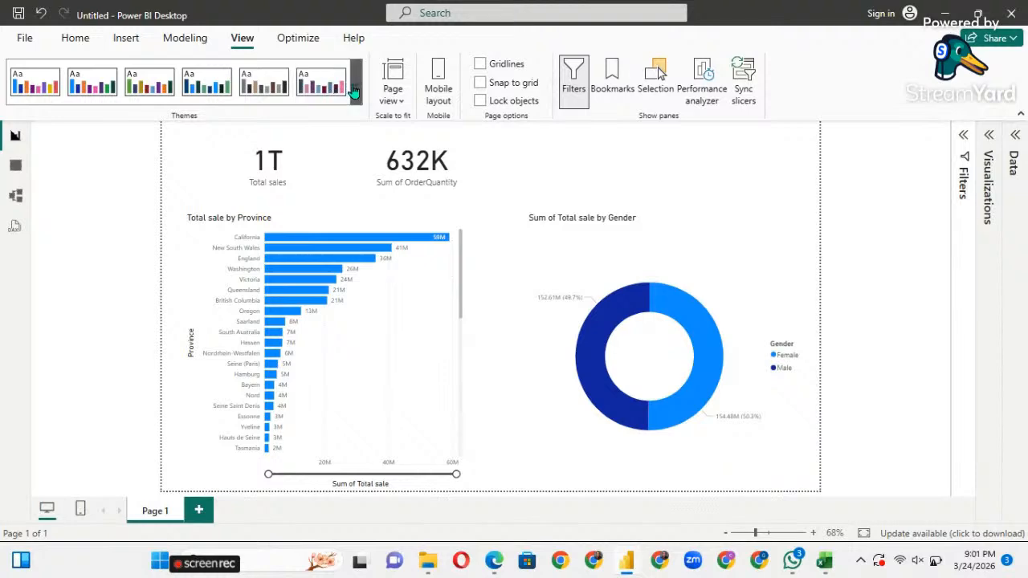
click(356, 84)
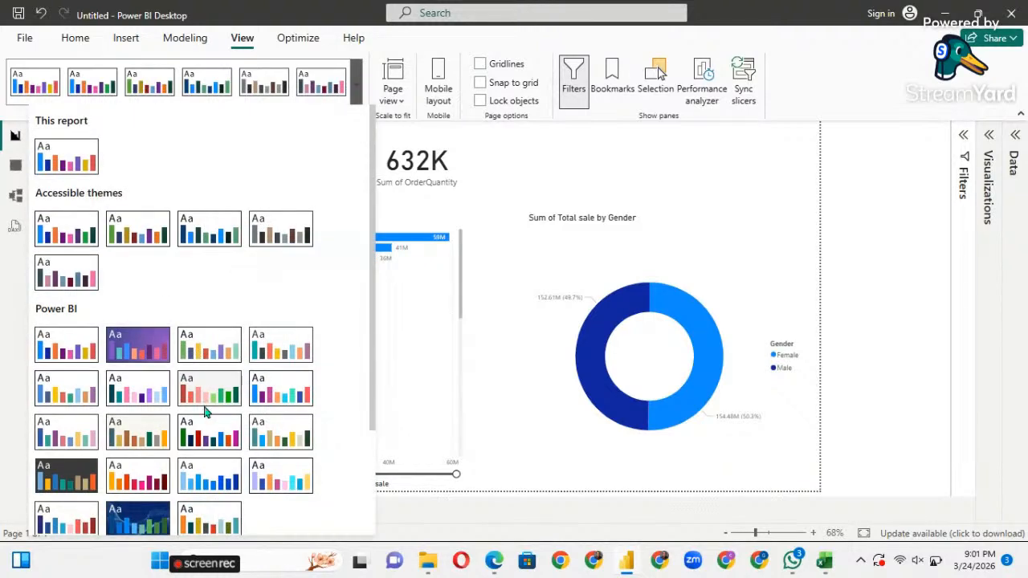
scroll(200, 393, down, 3)
click(137, 384)
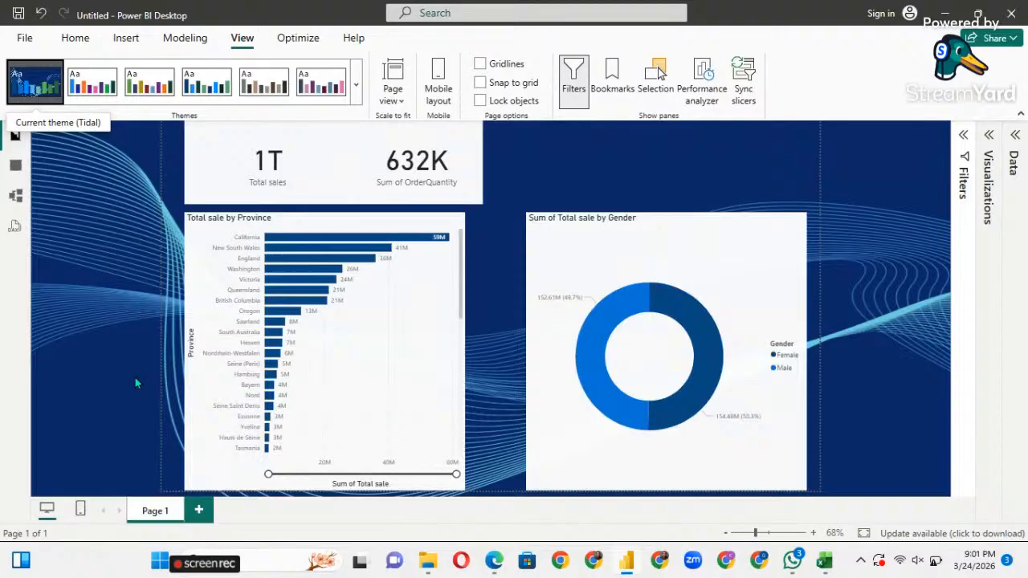
click(215, 98)
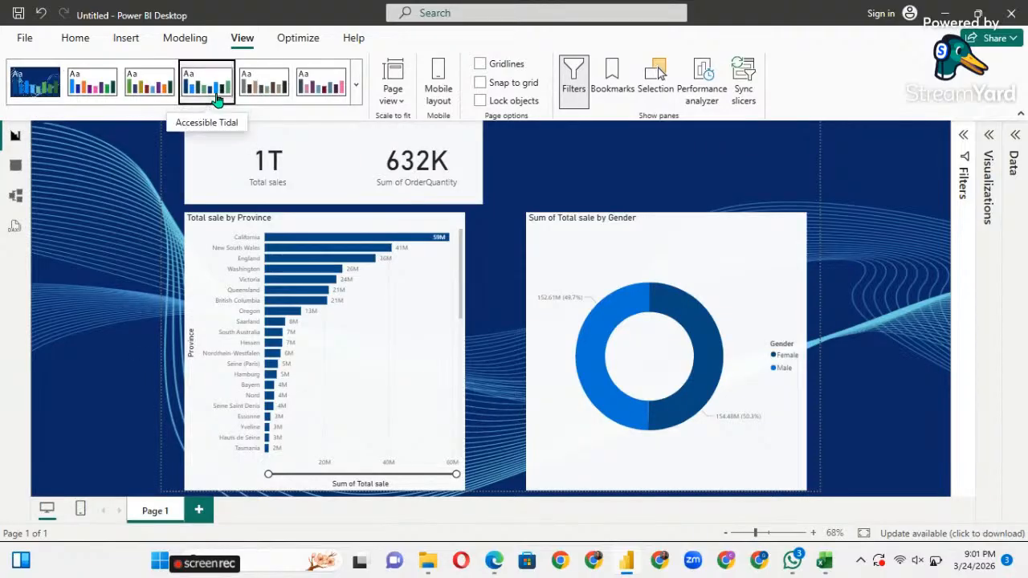
click(149, 93)
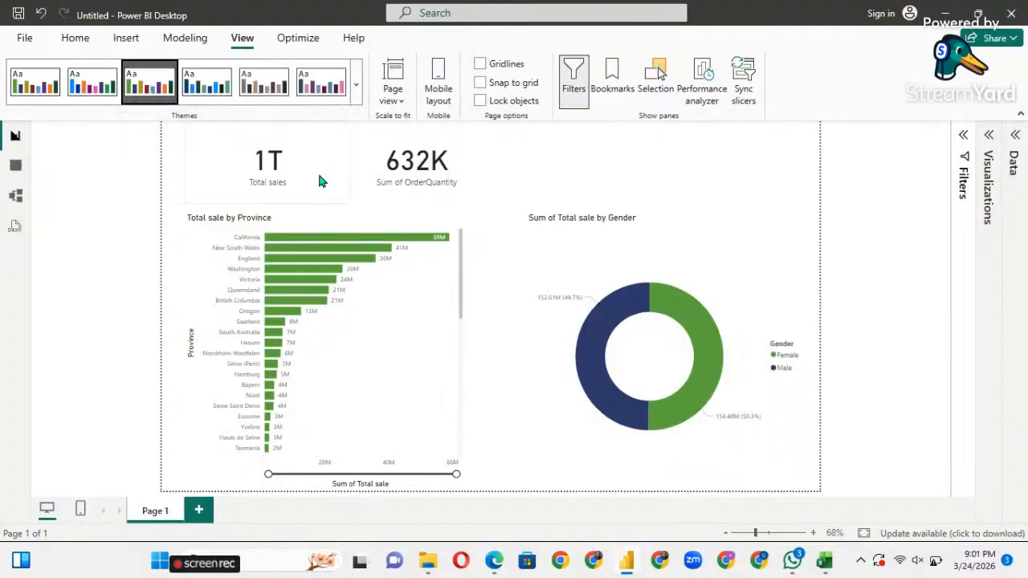
click(271, 95)
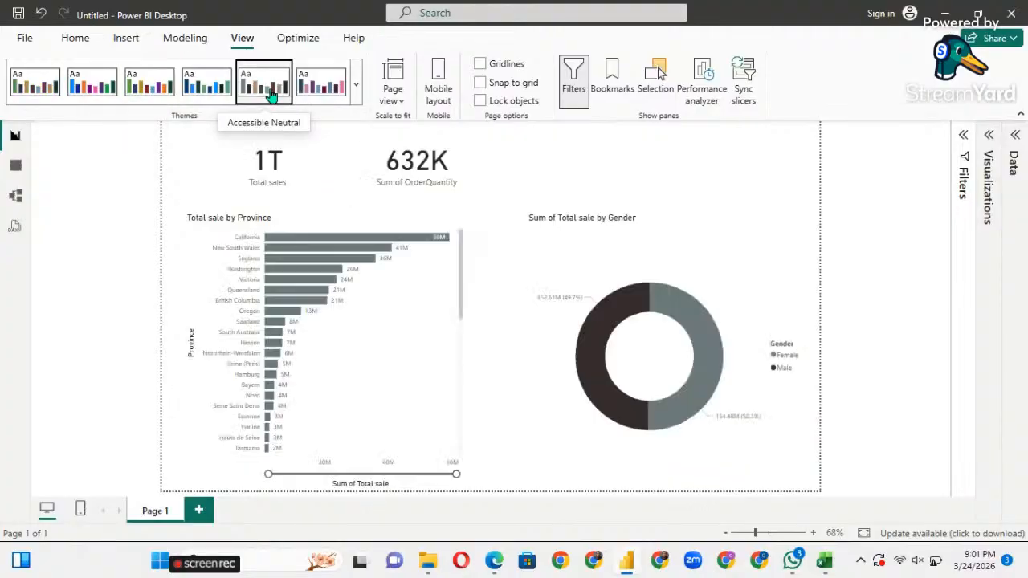
click(215, 93)
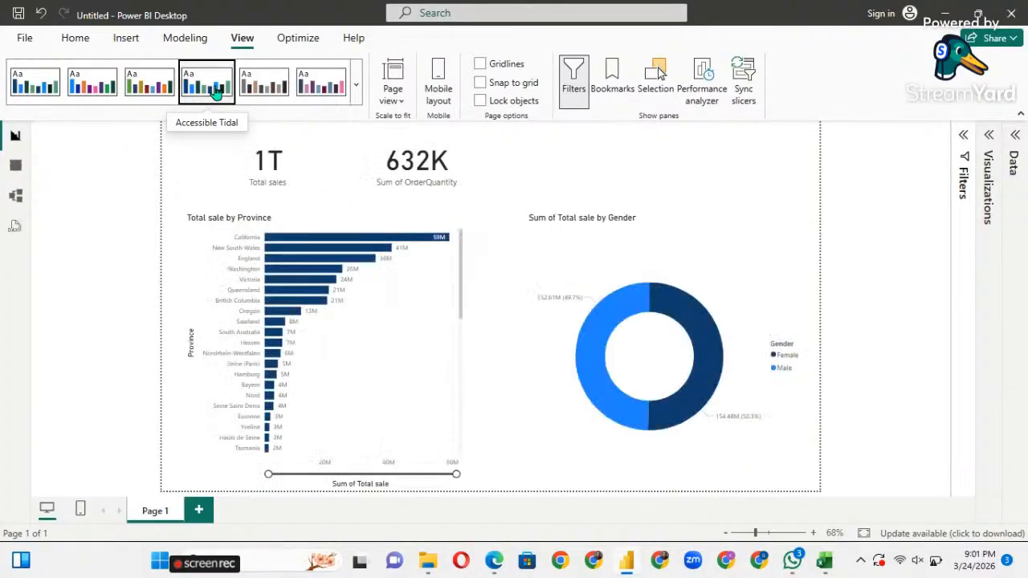
click(358, 95)
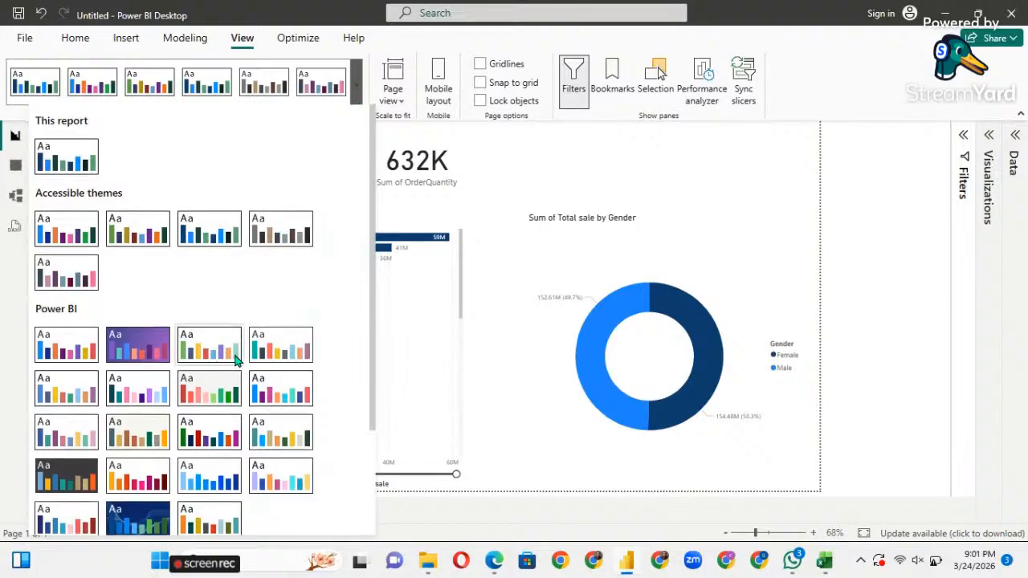
click(210, 396)
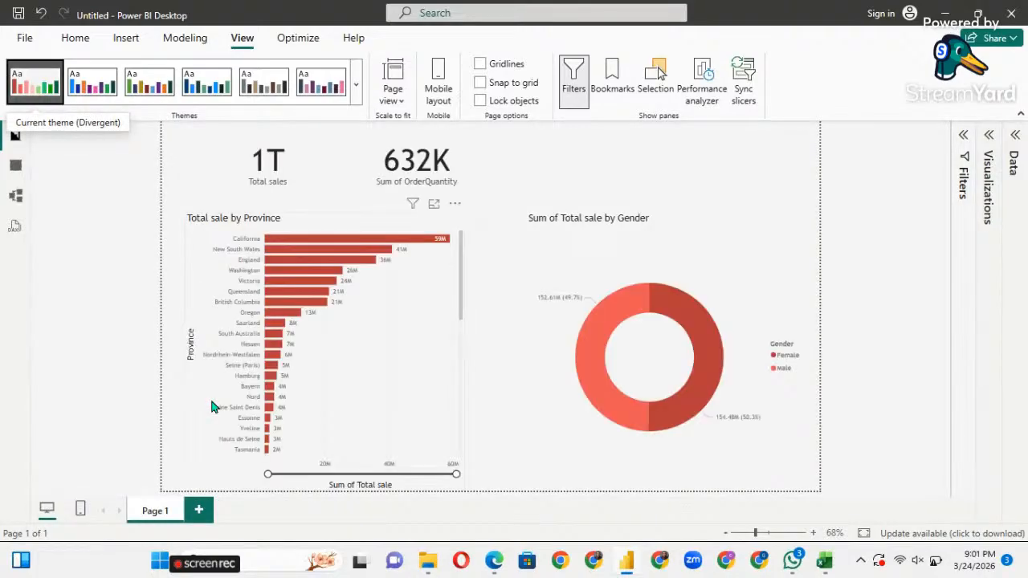